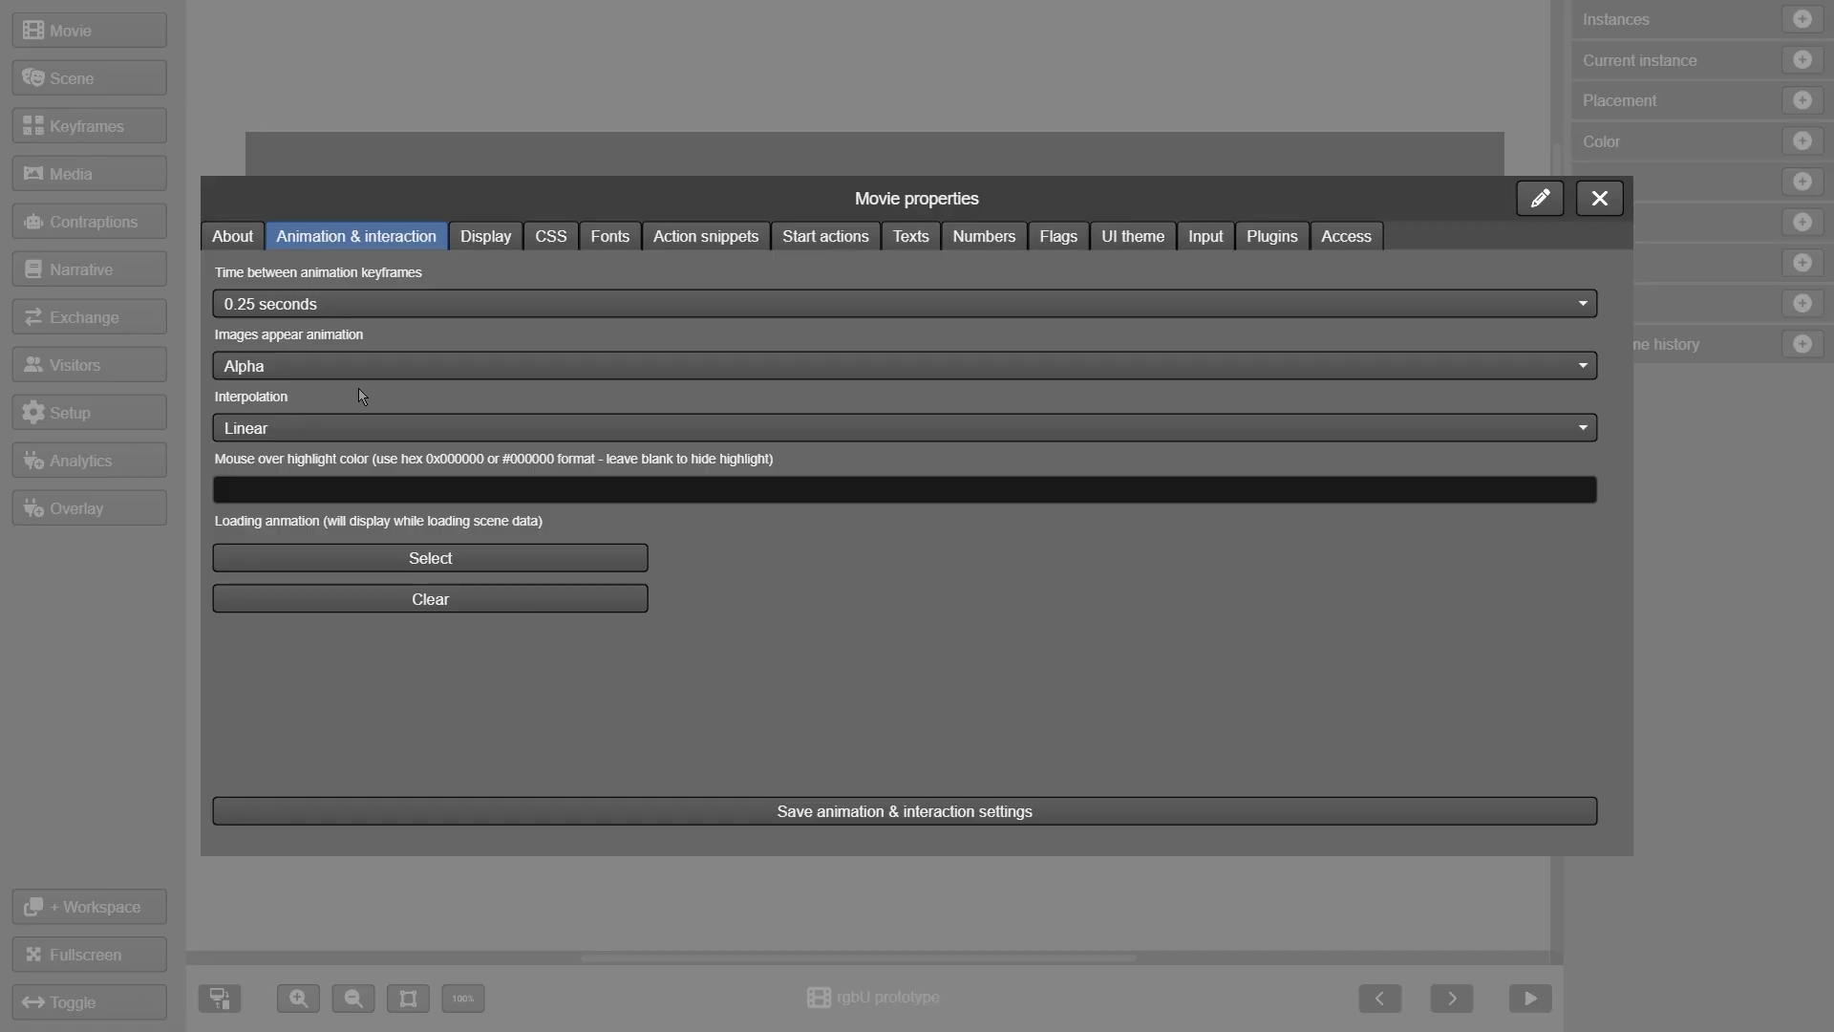
- Choose Linear as the movie's interpolation, save the animation and interaction settings, and close the movie properties
left_click(366, 431)
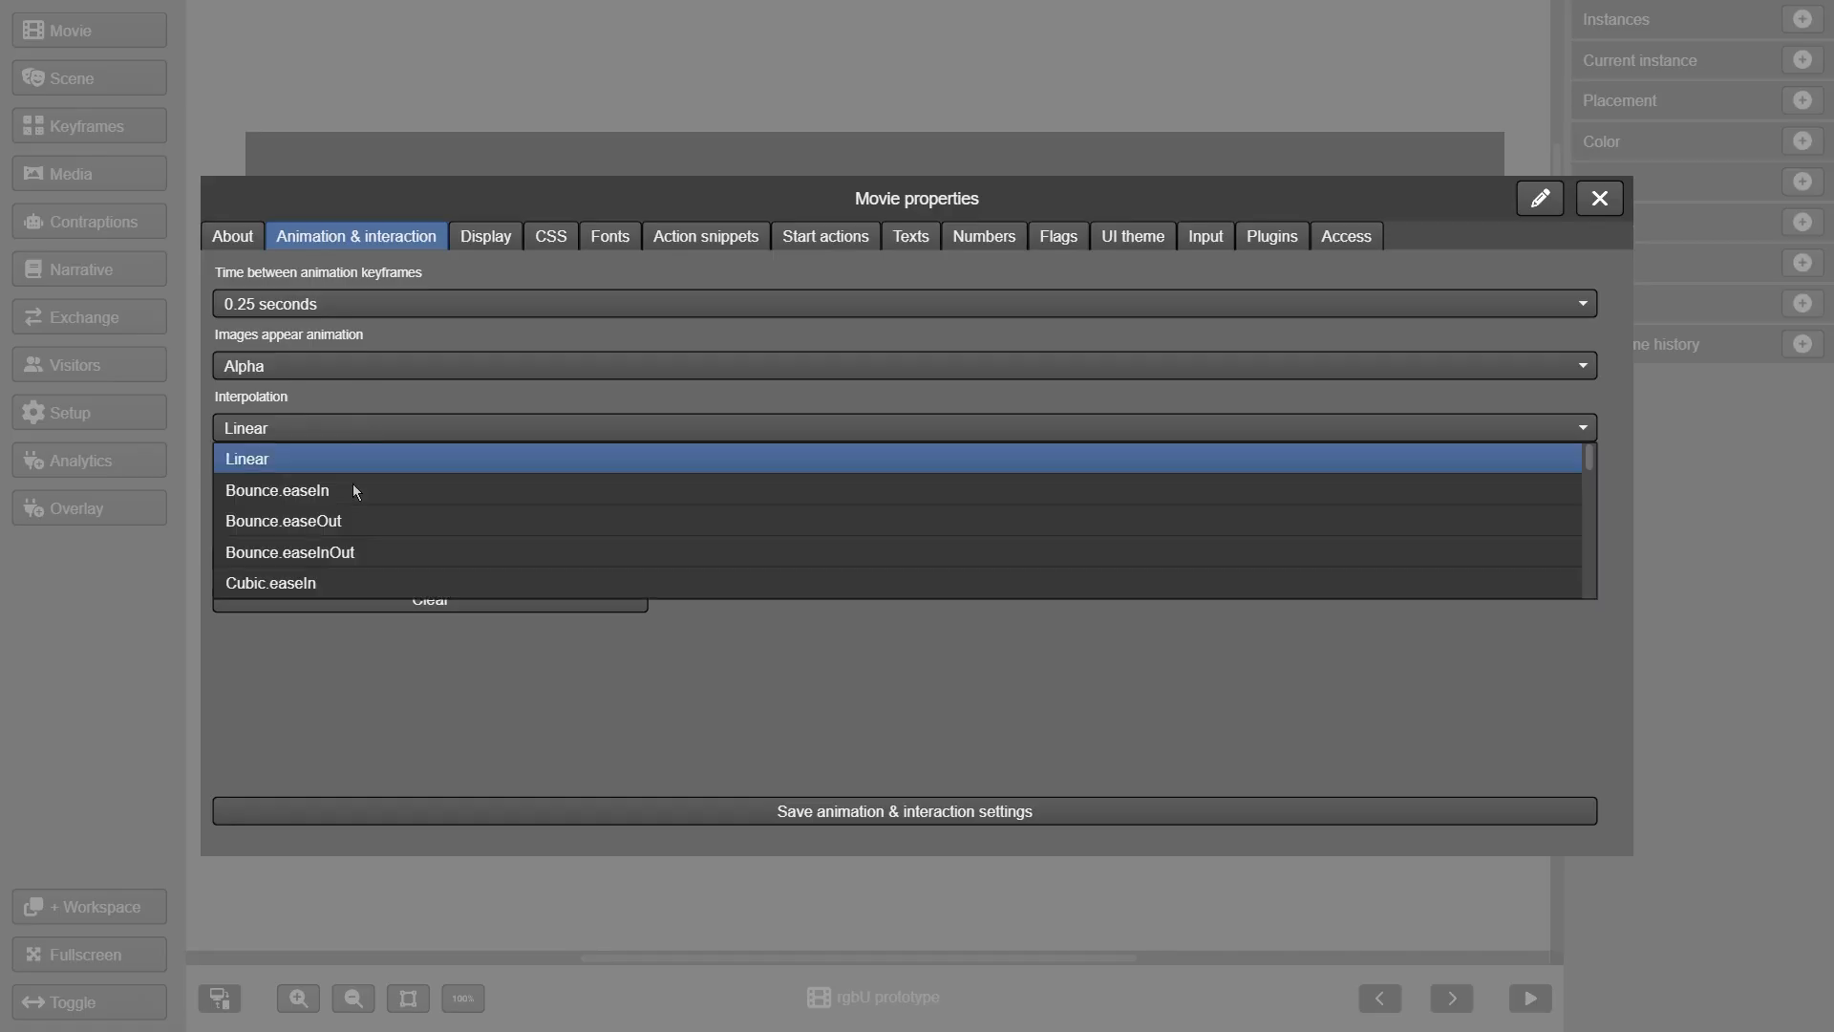
scroll(414, 553, "down", 4)
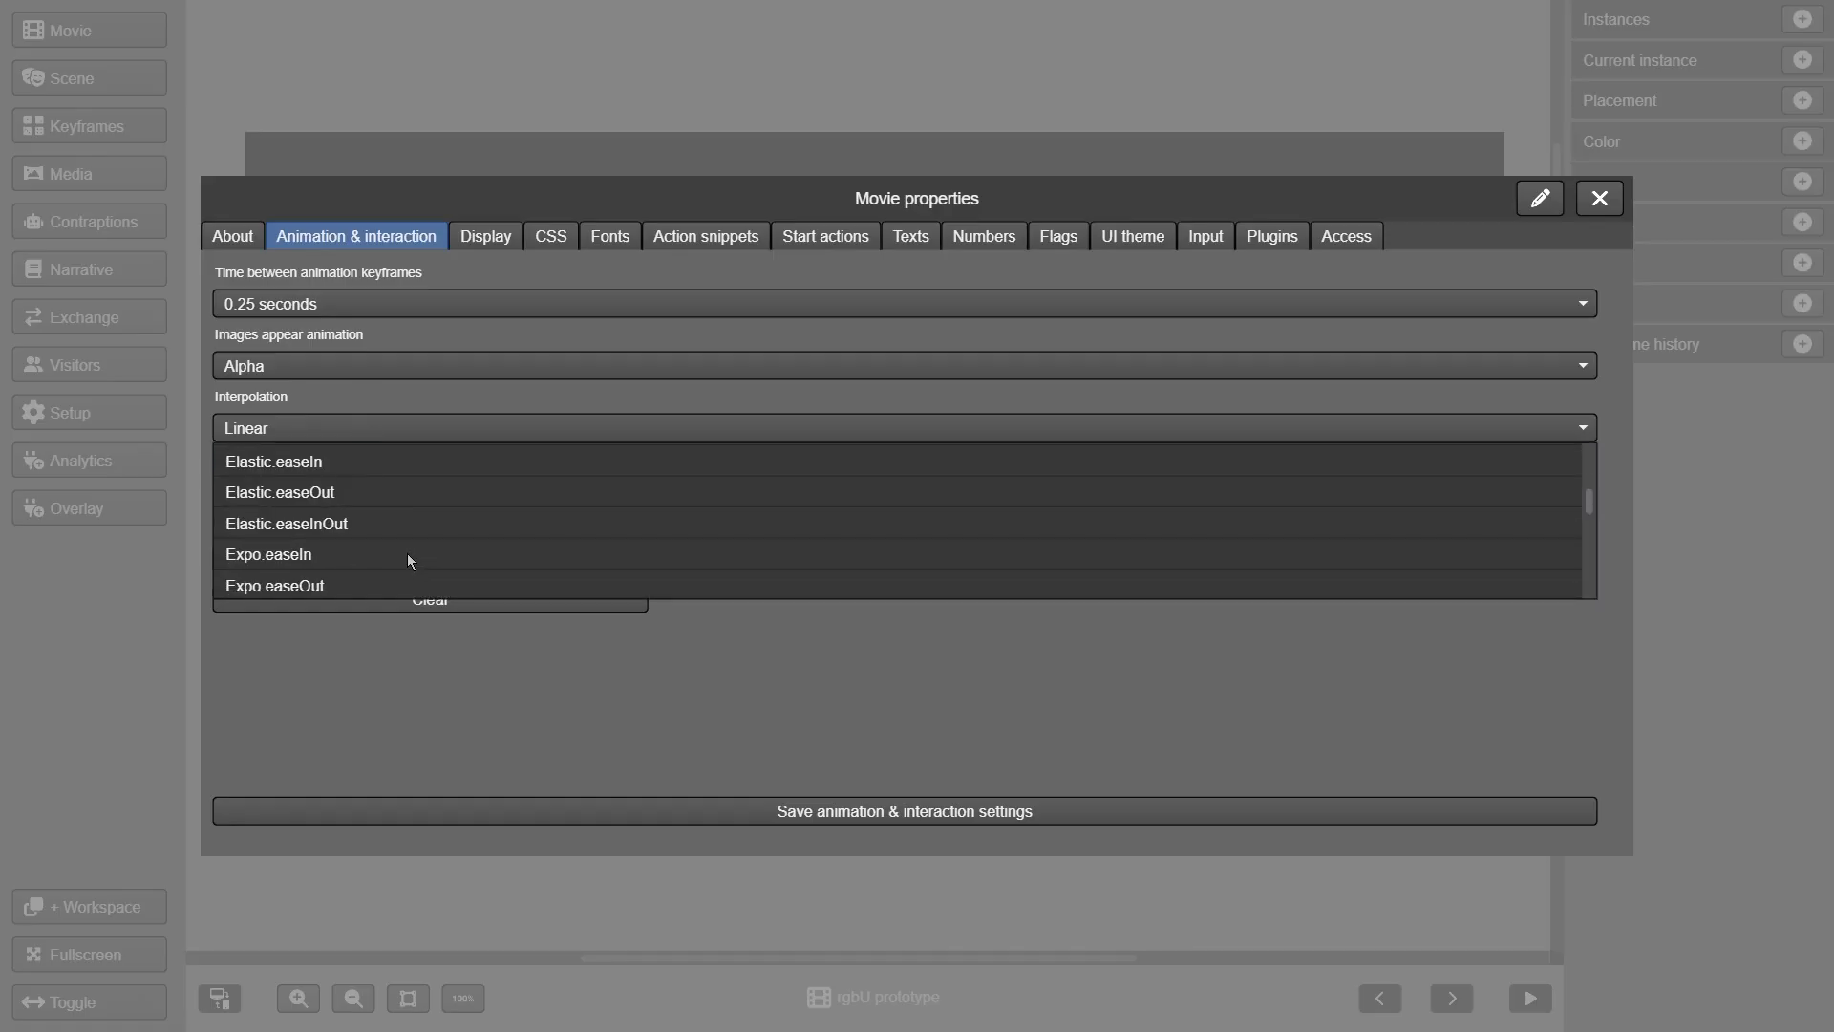
scroll(407, 553, "up", 4)
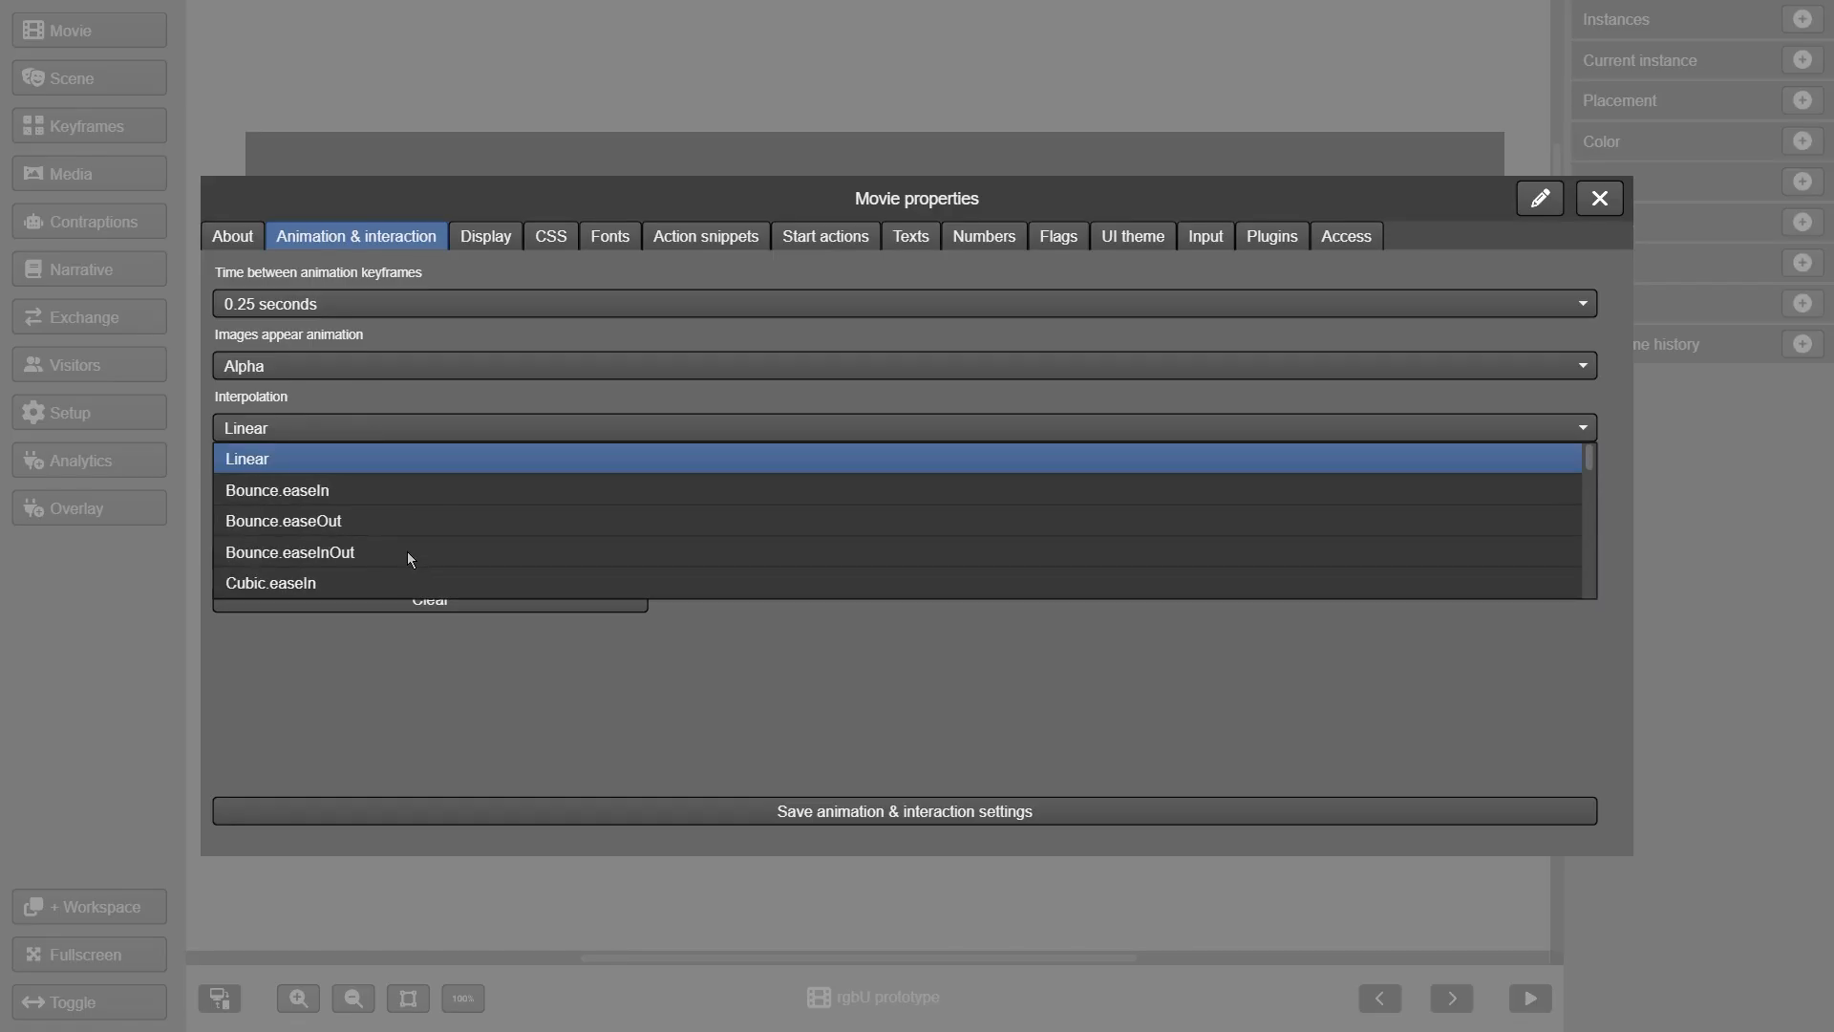
left_click(361, 460)
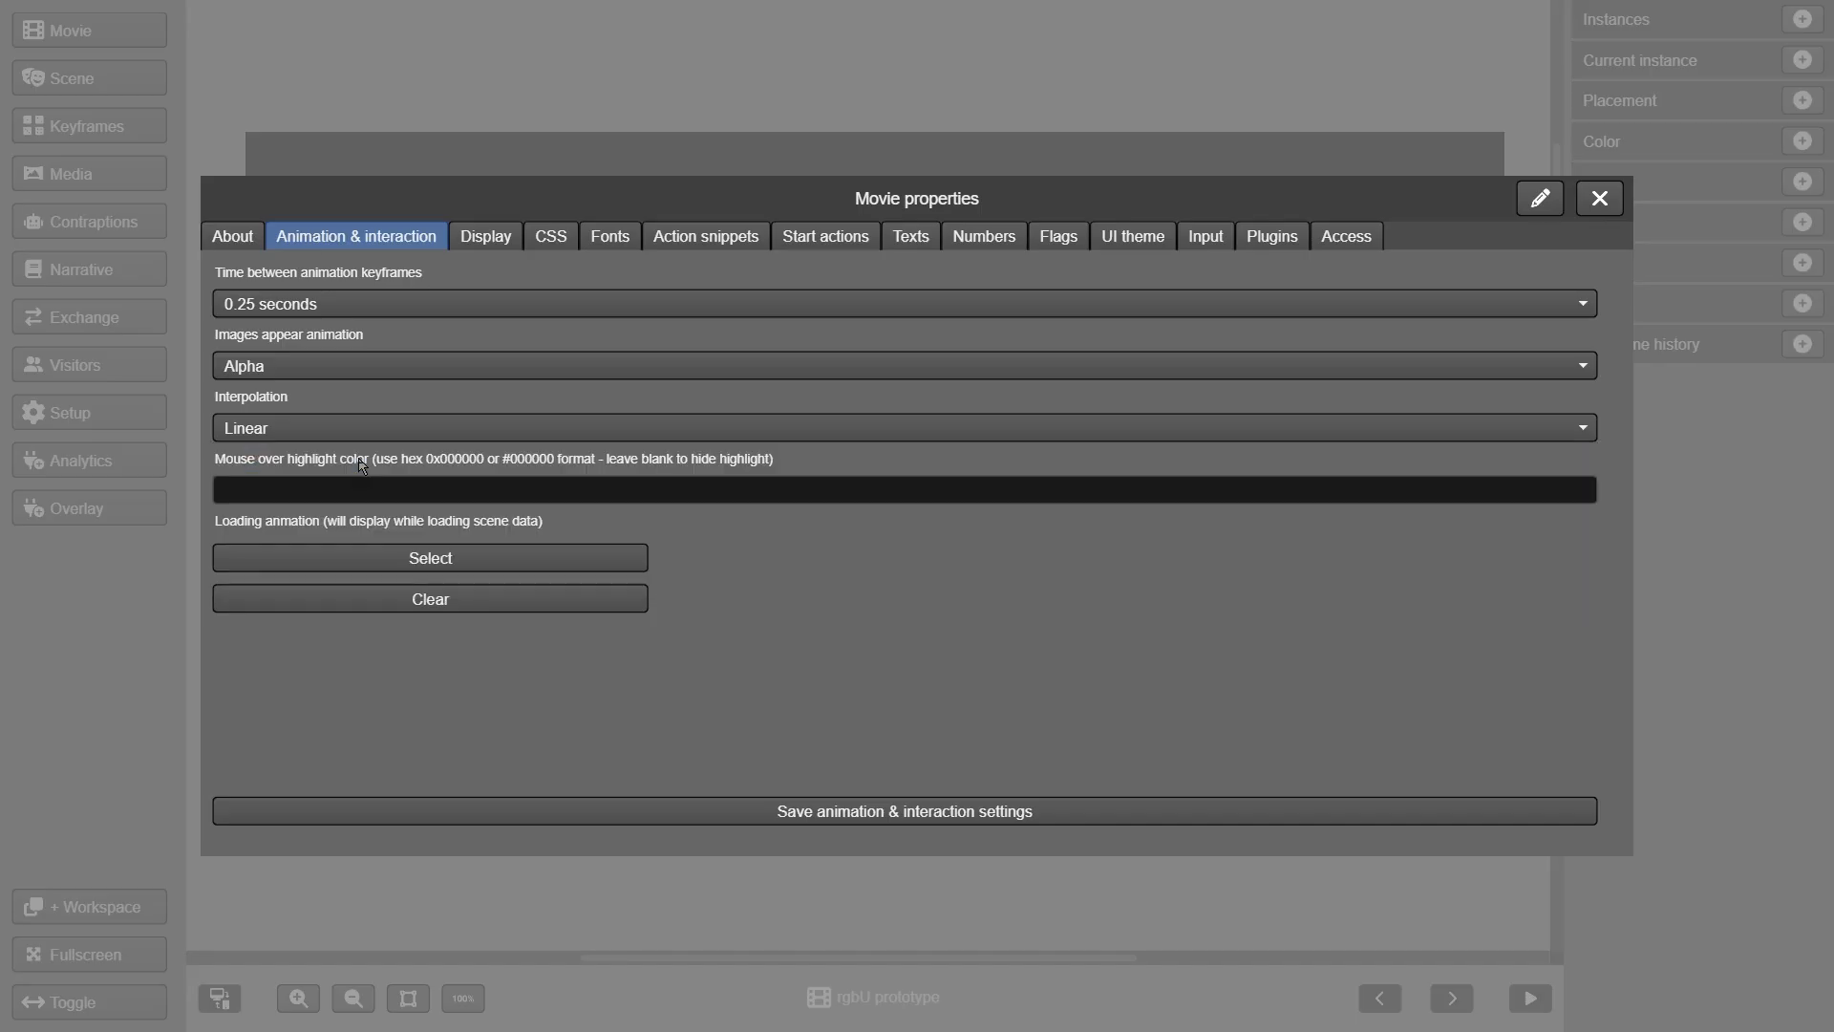
left_click(918, 817)
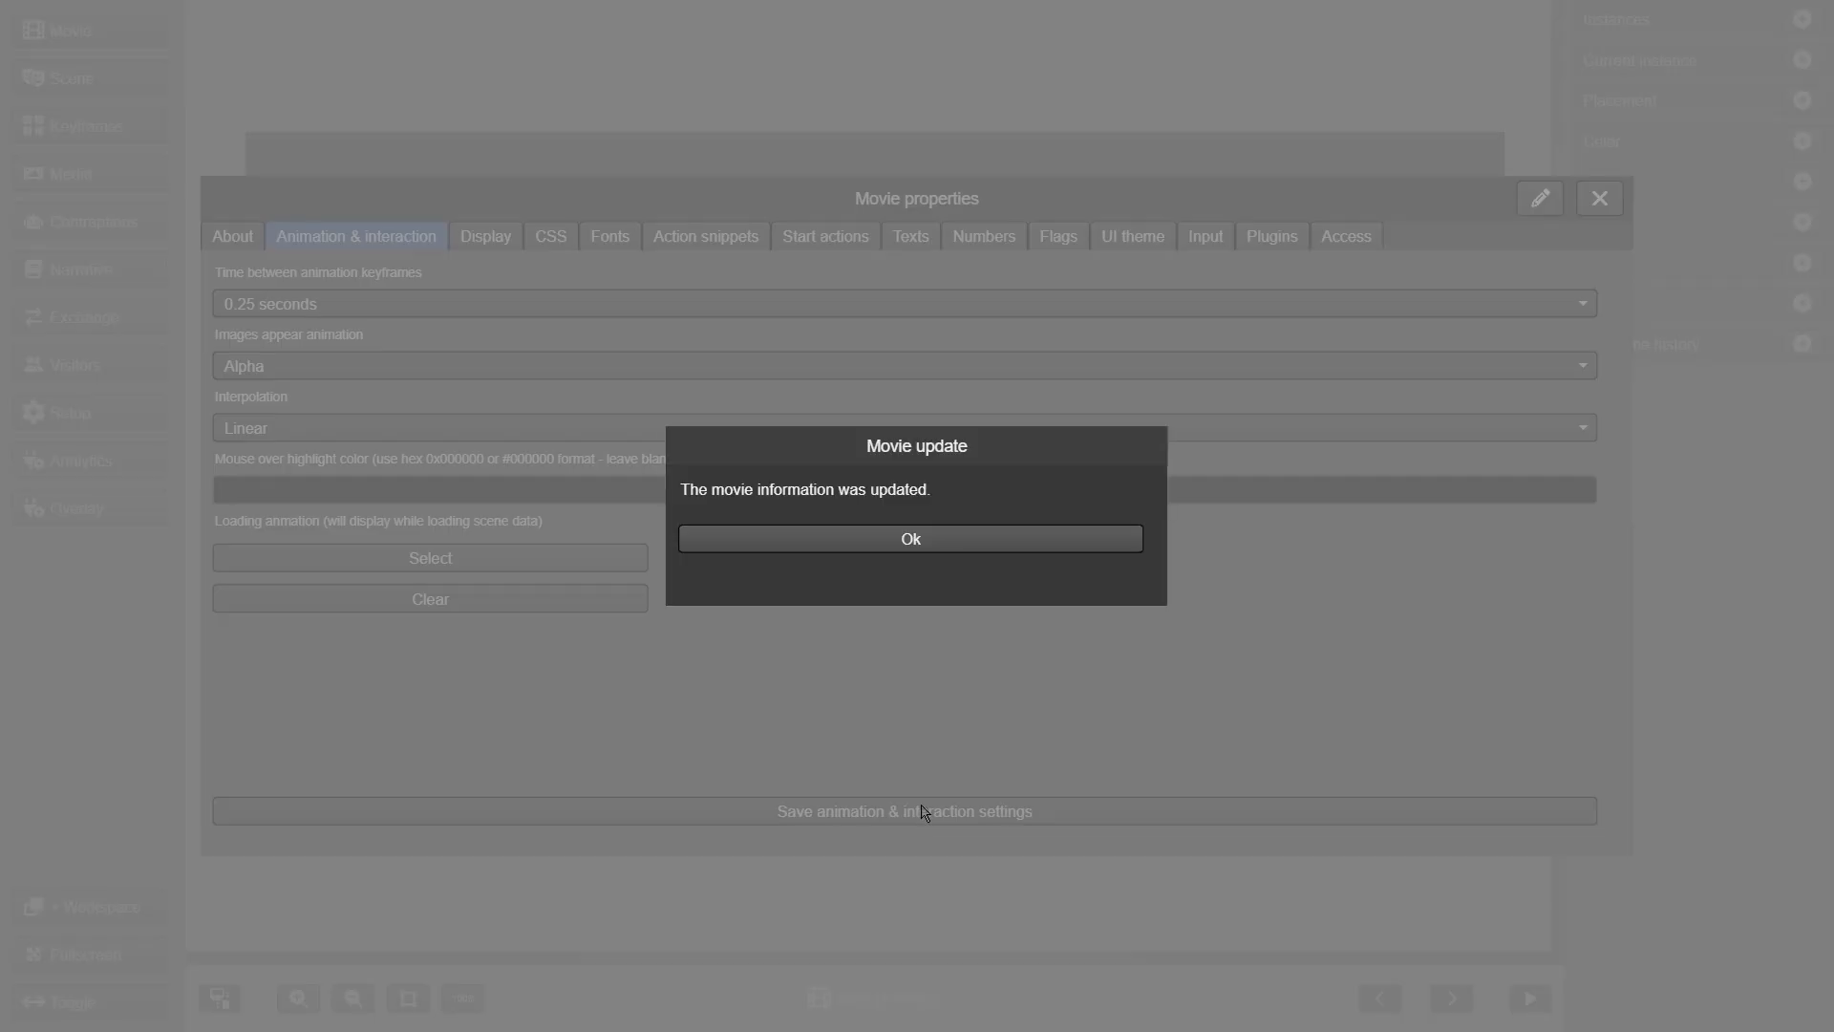
left_click(977, 540)
left_click(1600, 198)
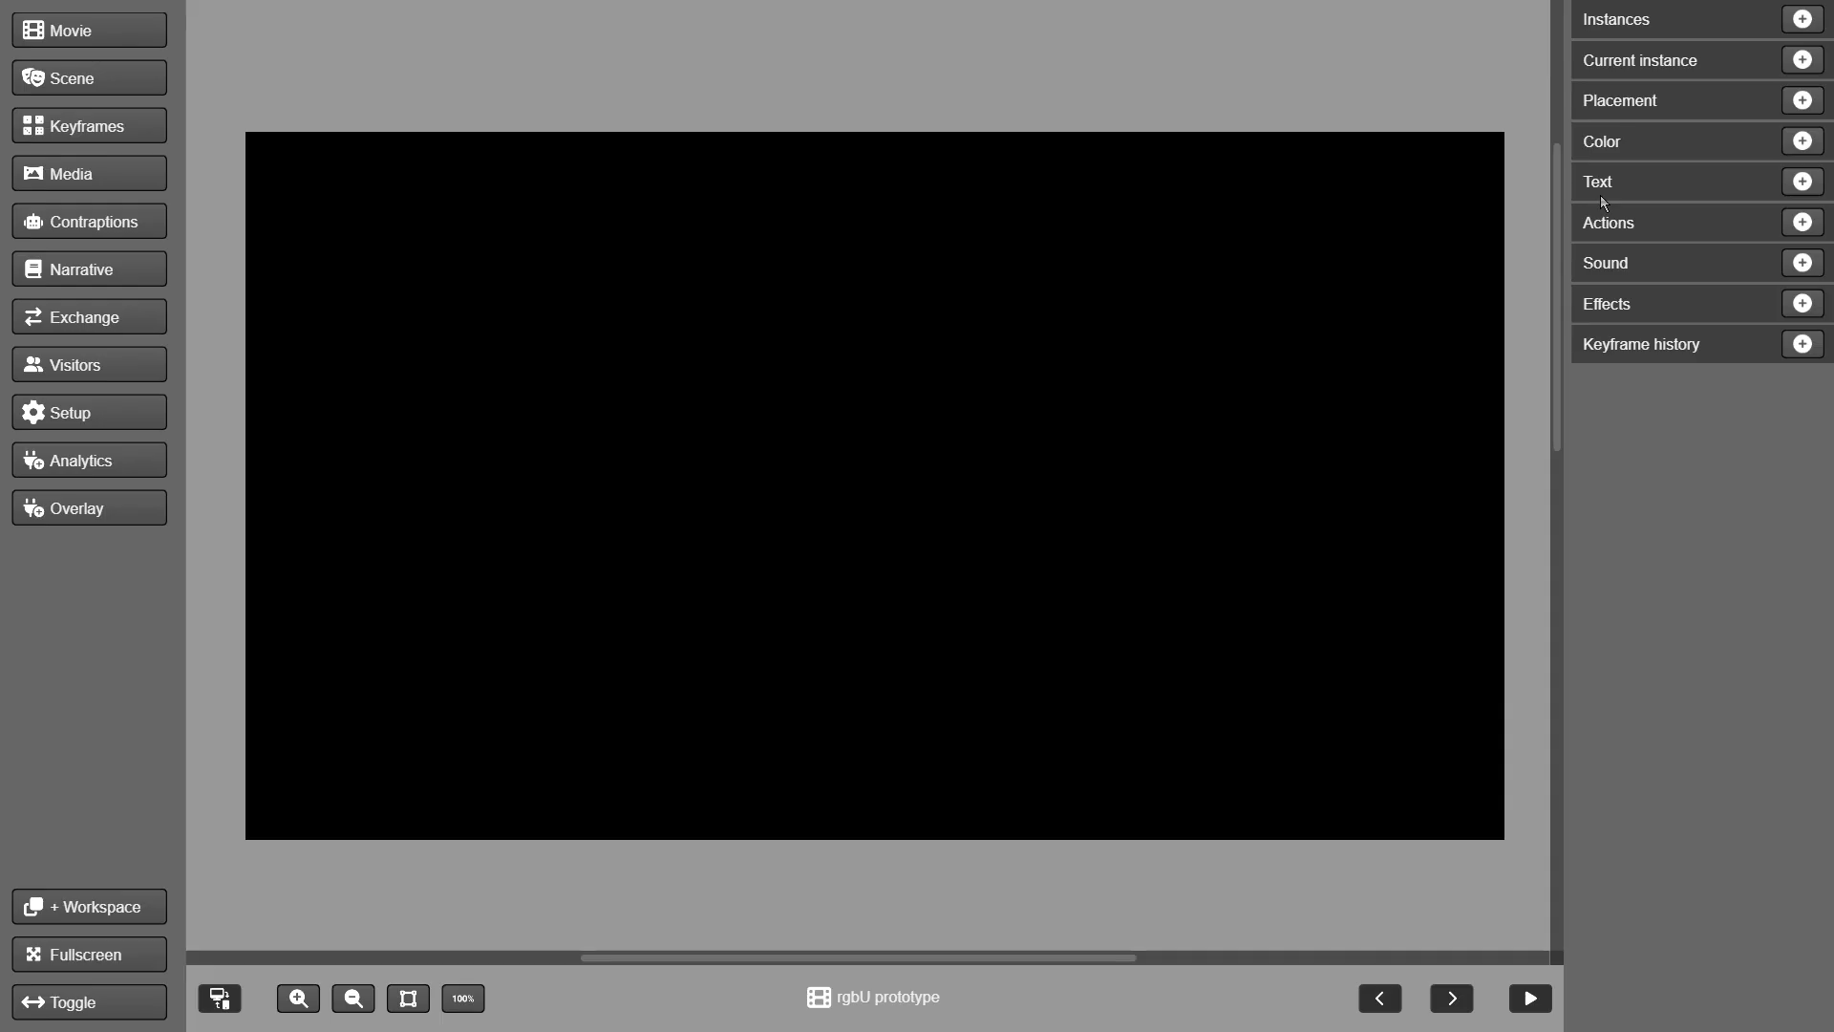
- Create a new scene named "Title" in the movie
left_click(139, 83)
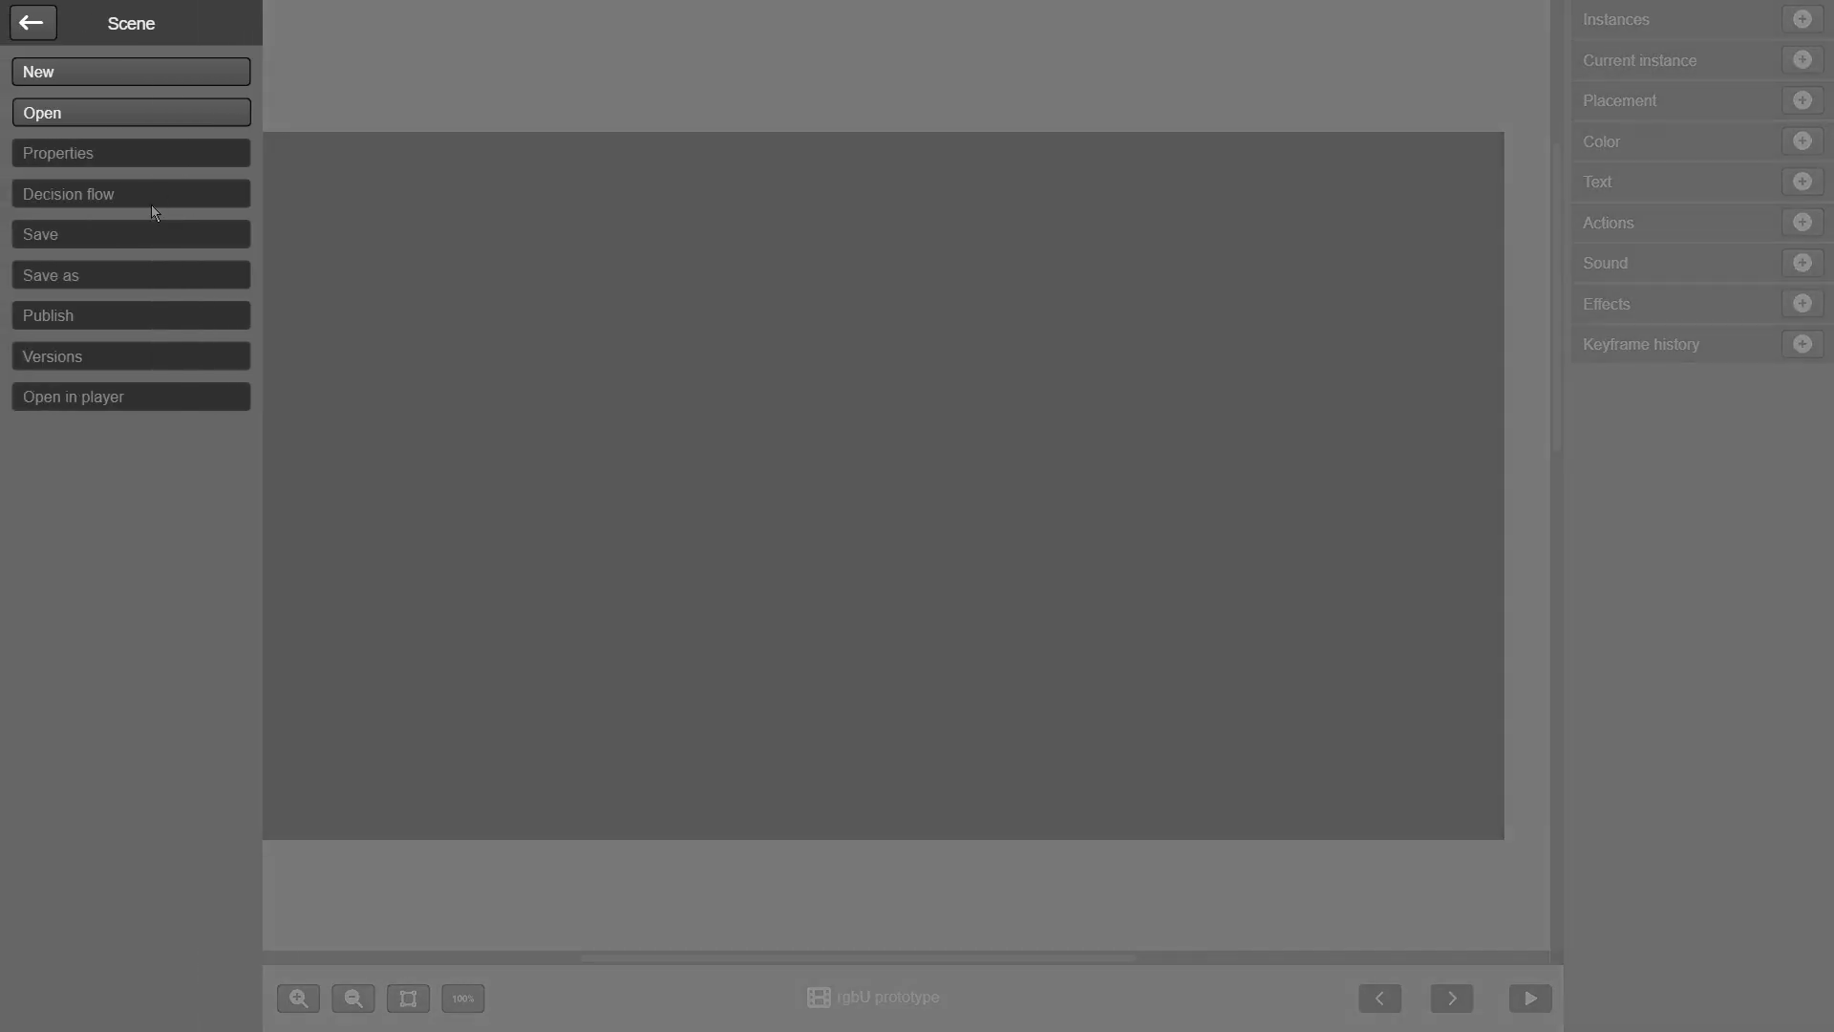
left_click(89, 70)
type("Title")
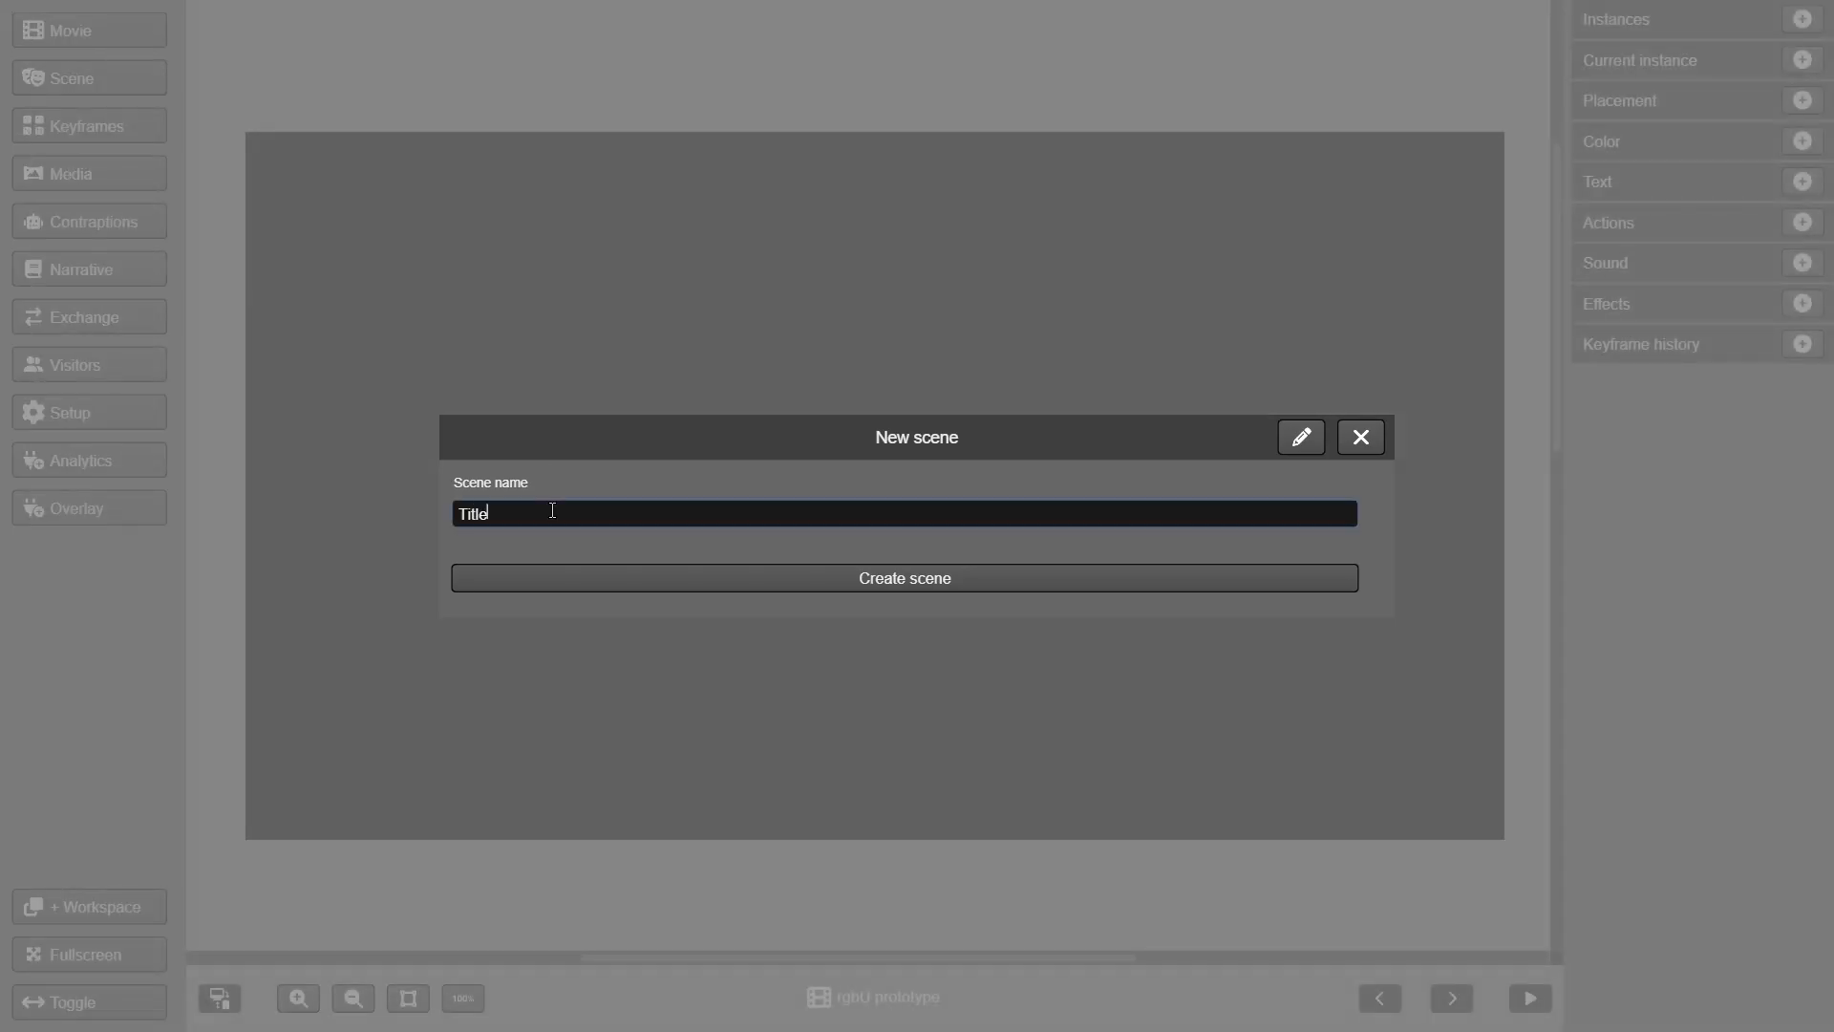
left_click(749, 573)
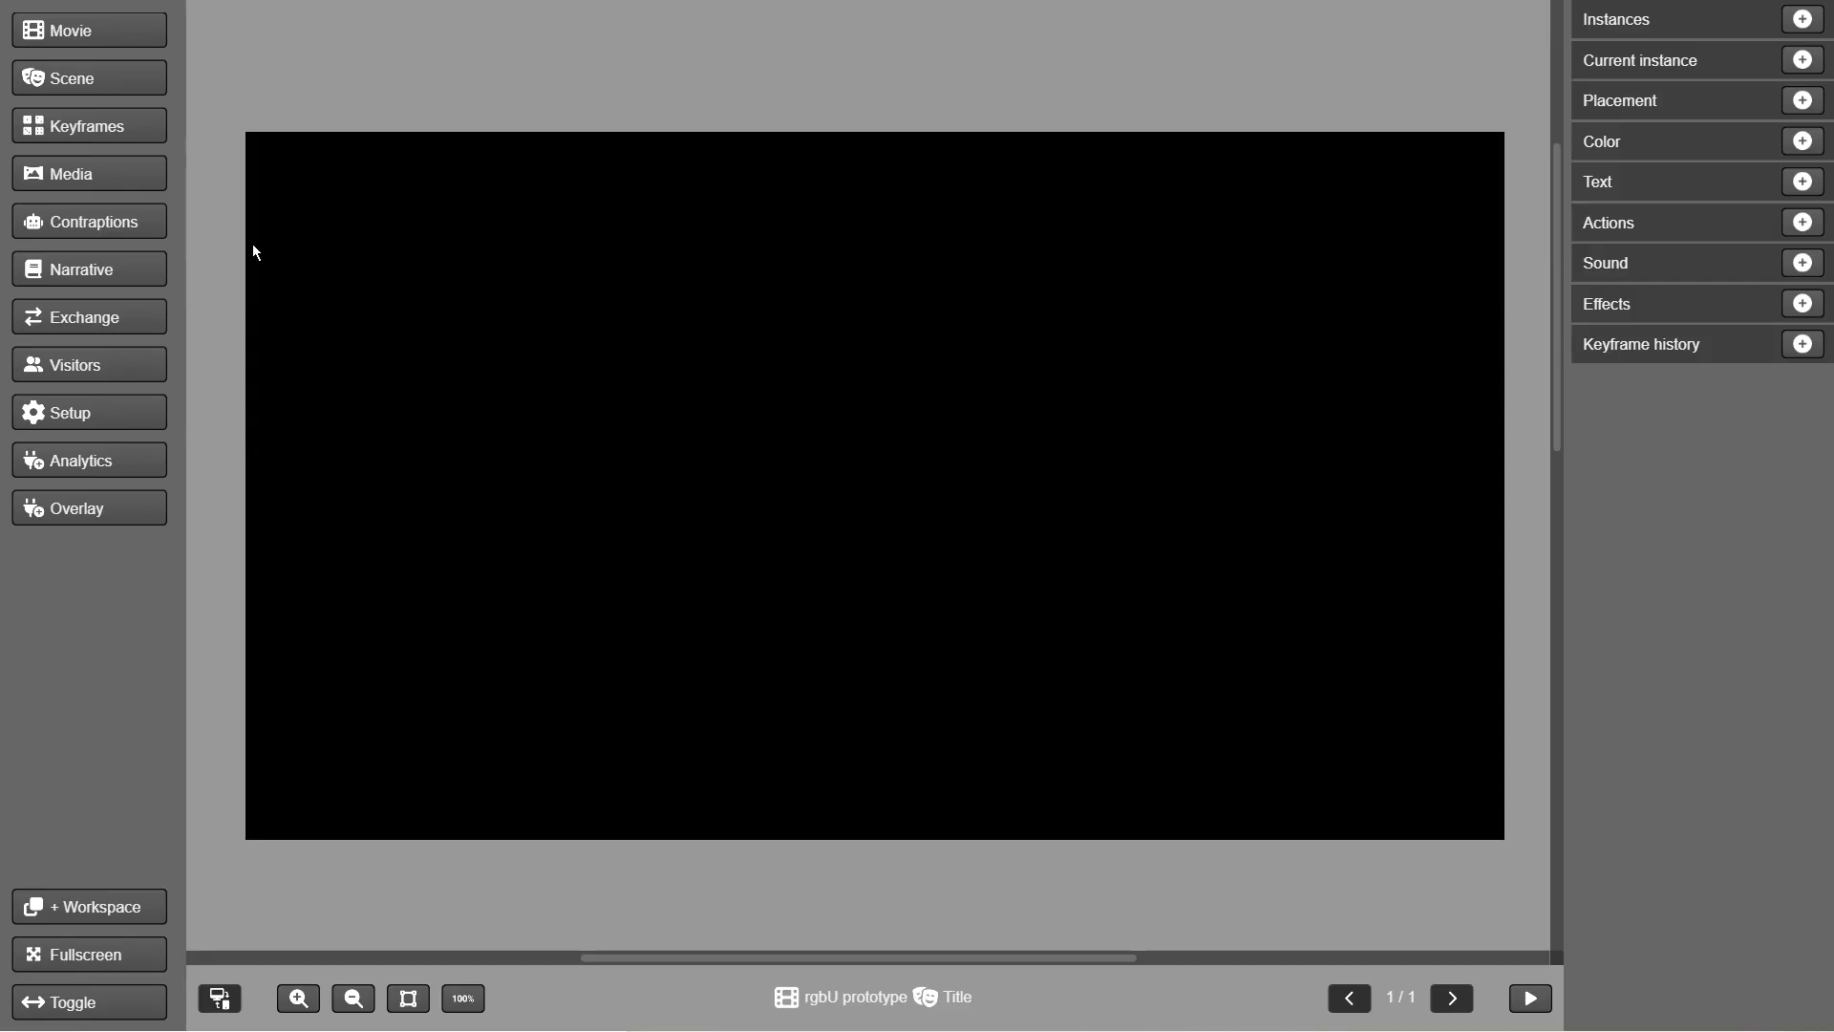
- Add the intro_background.mp4 video from the Intro media collection to the stage
left_click(129, 183)
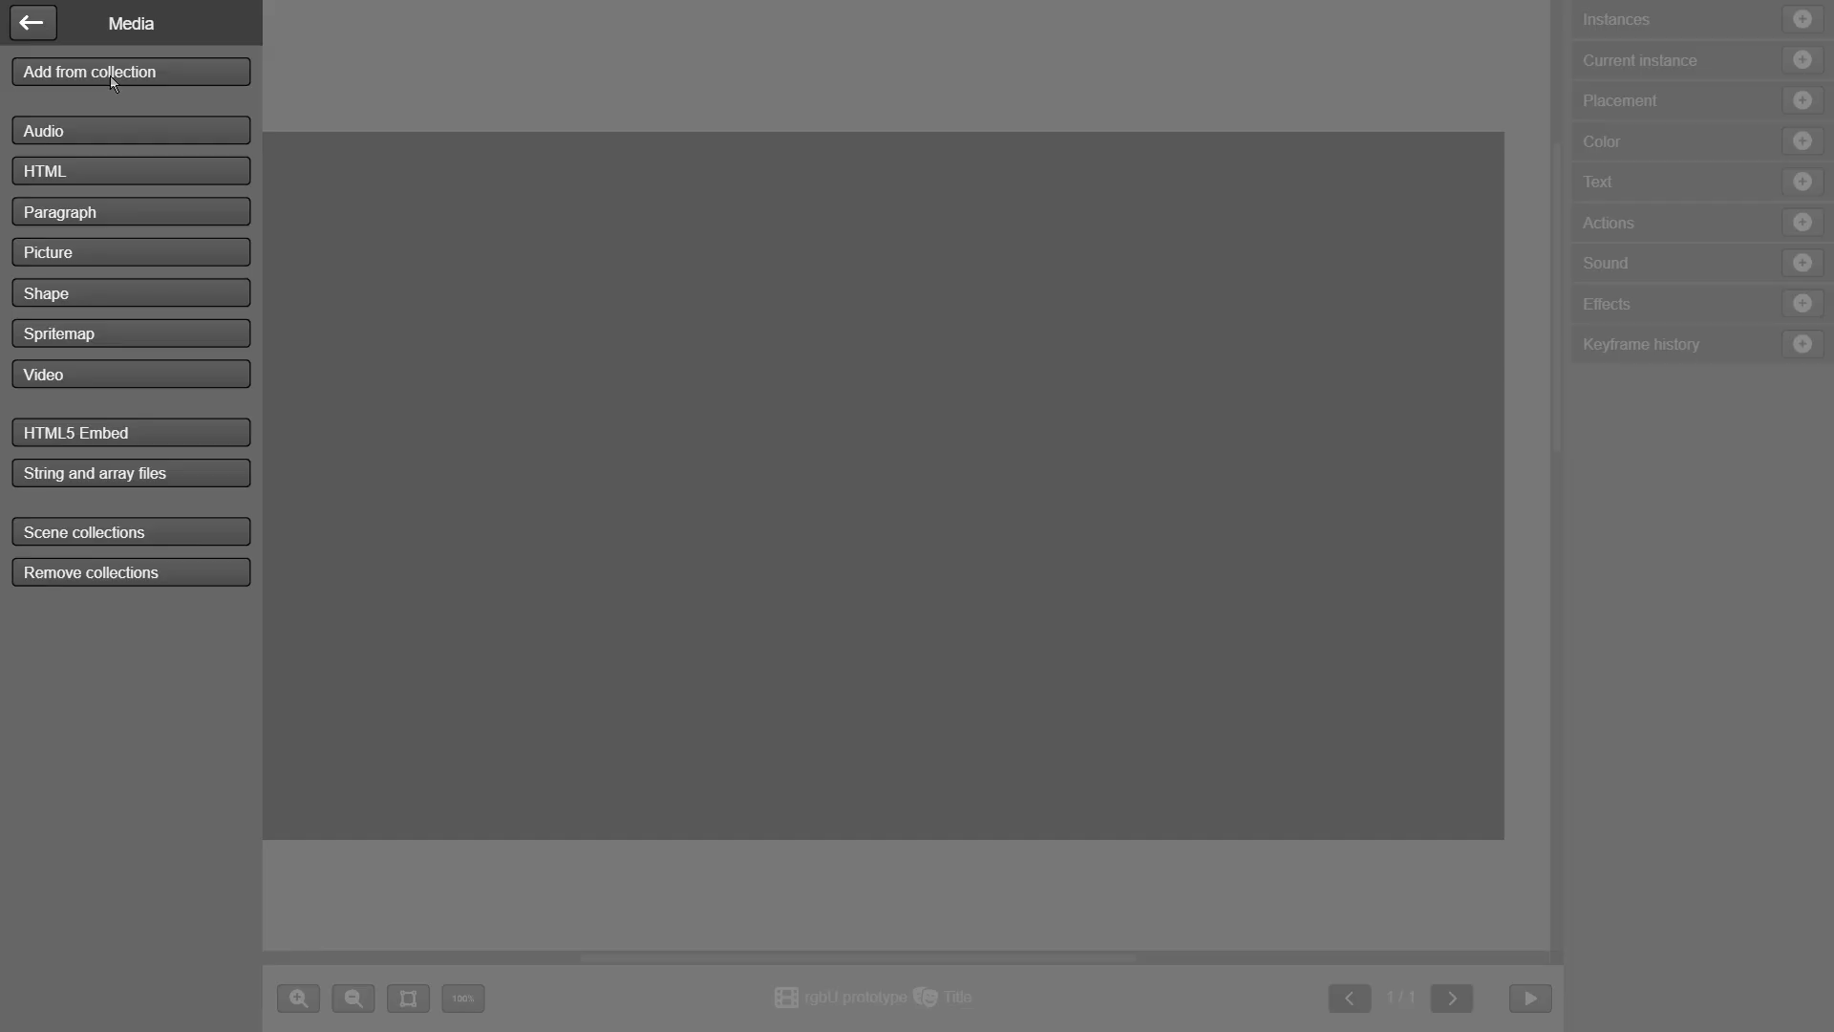
left_click(112, 77)
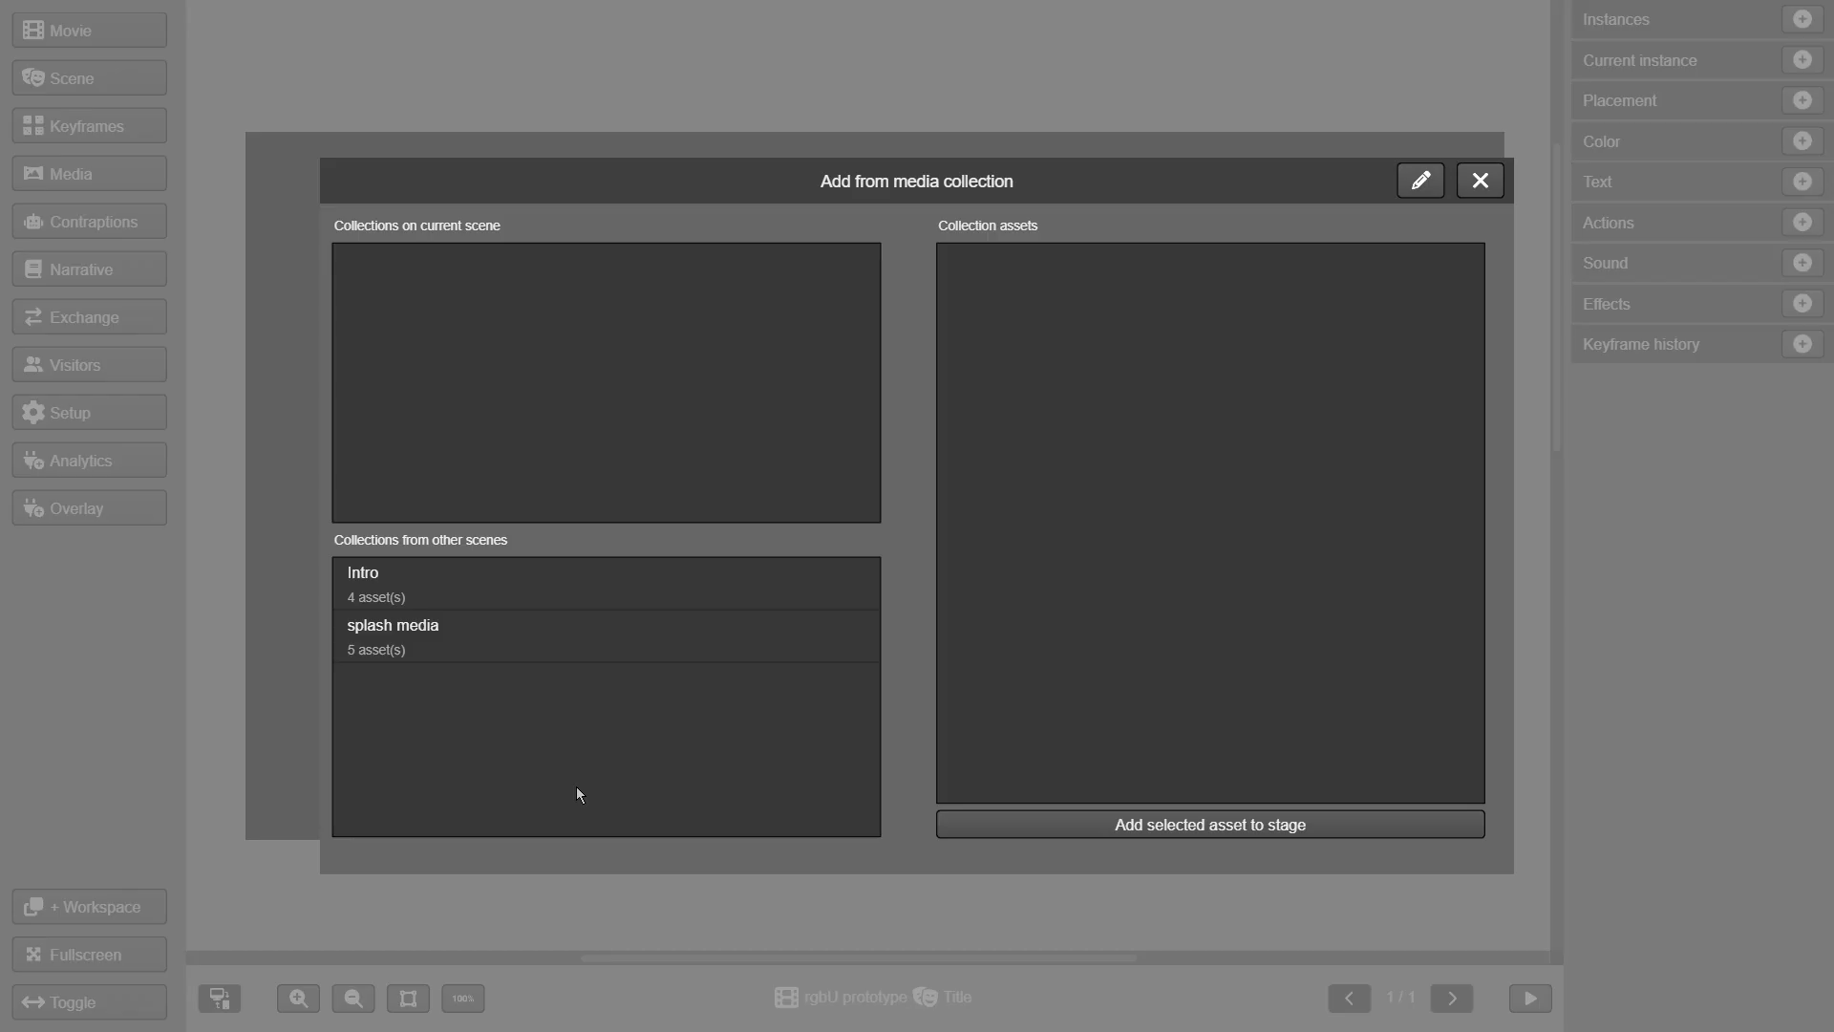
left_click(419, 594)
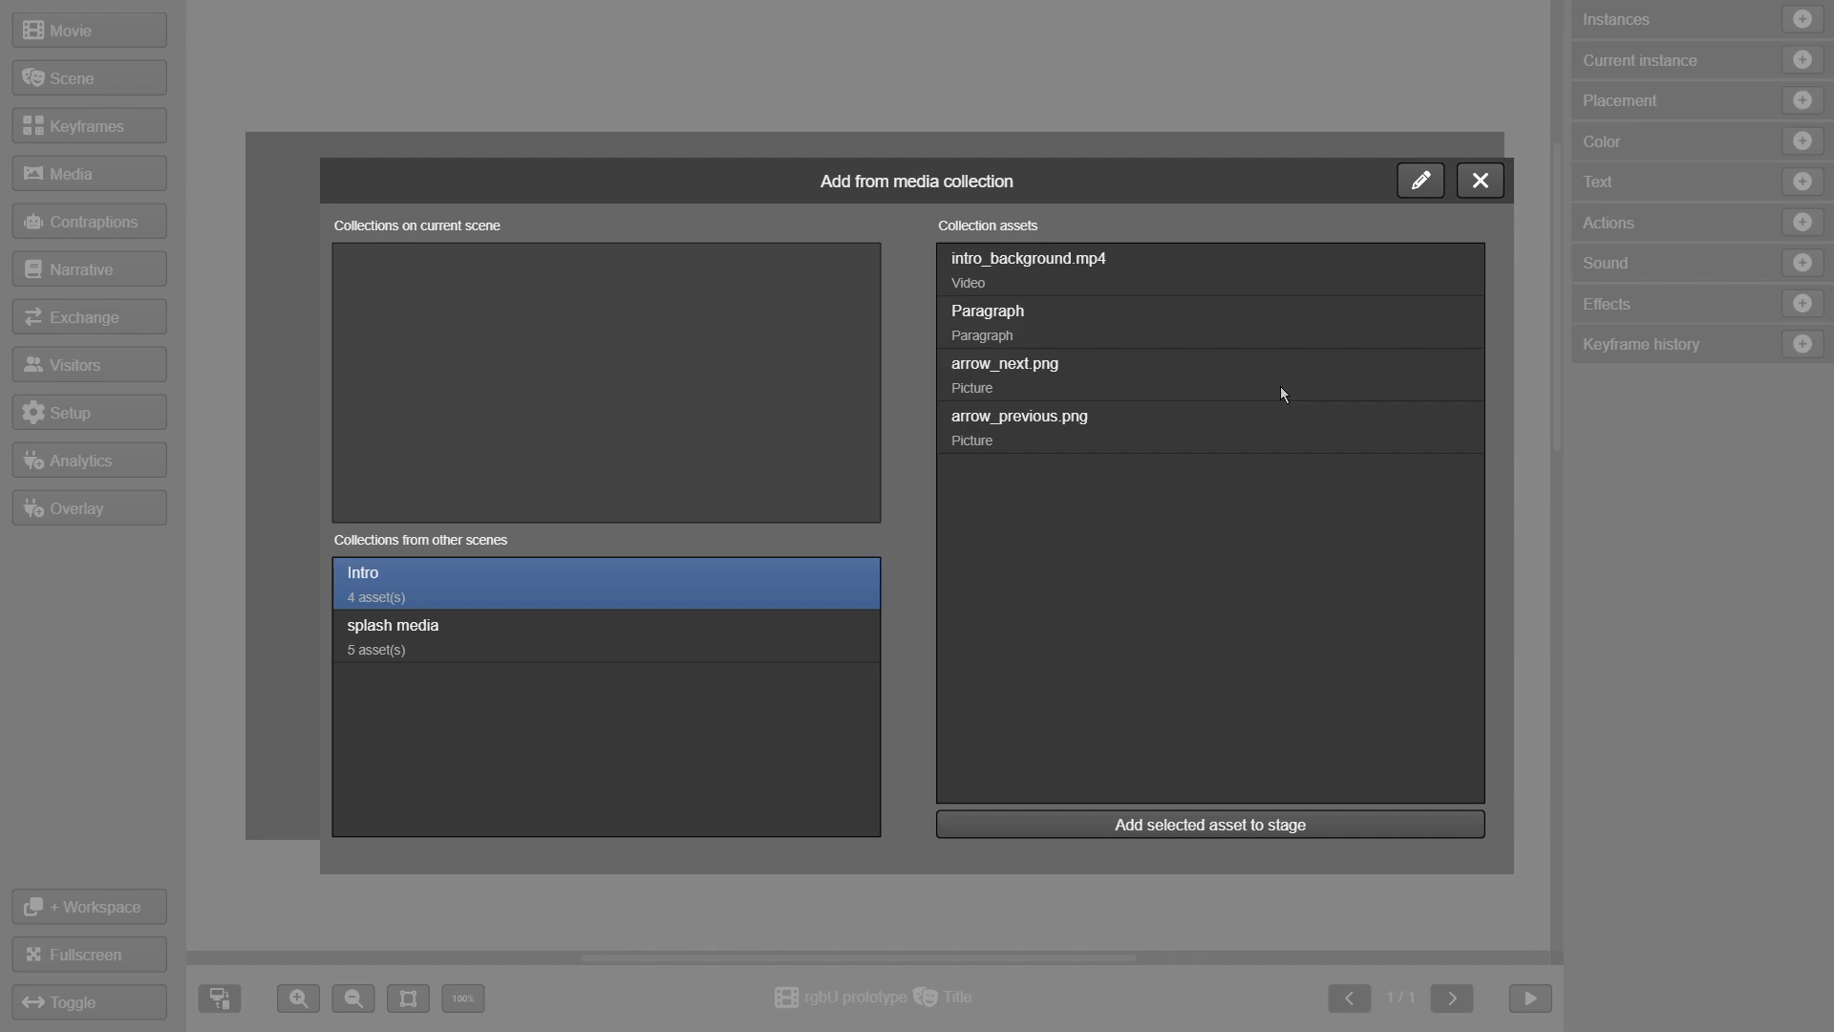
left_click(1128, 275)
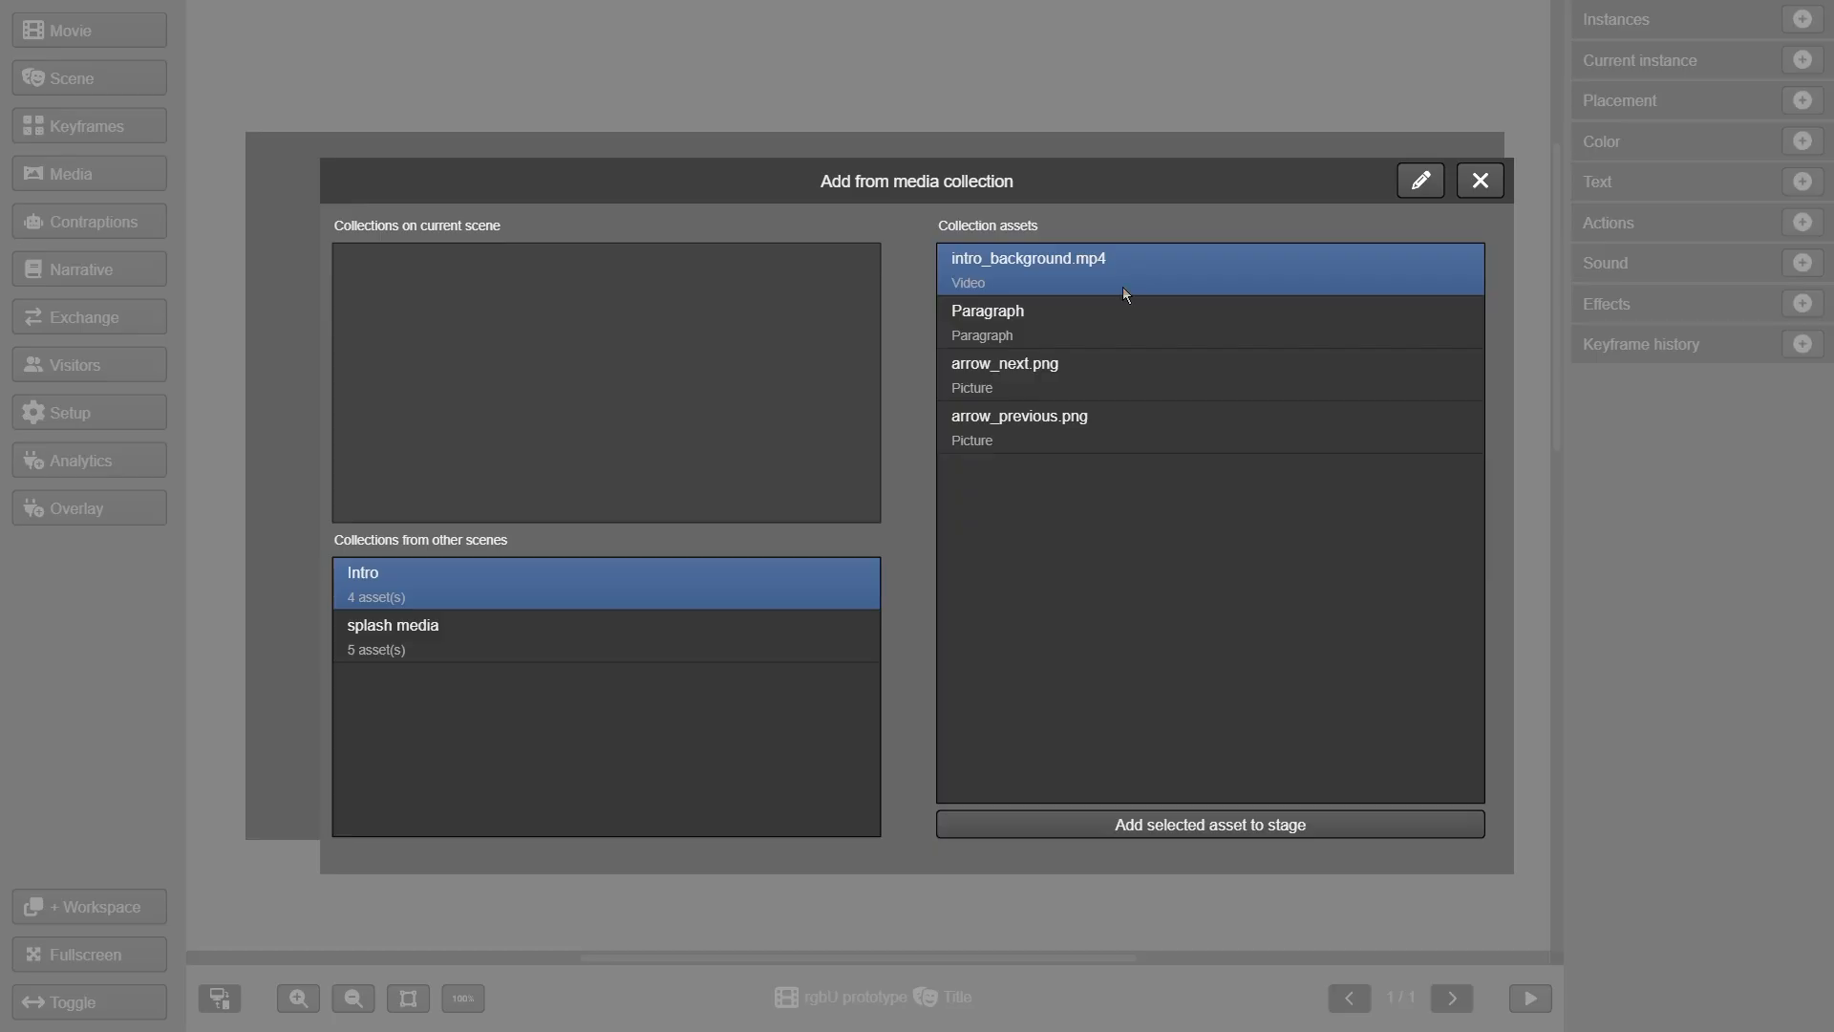
left_click(1210, 826)
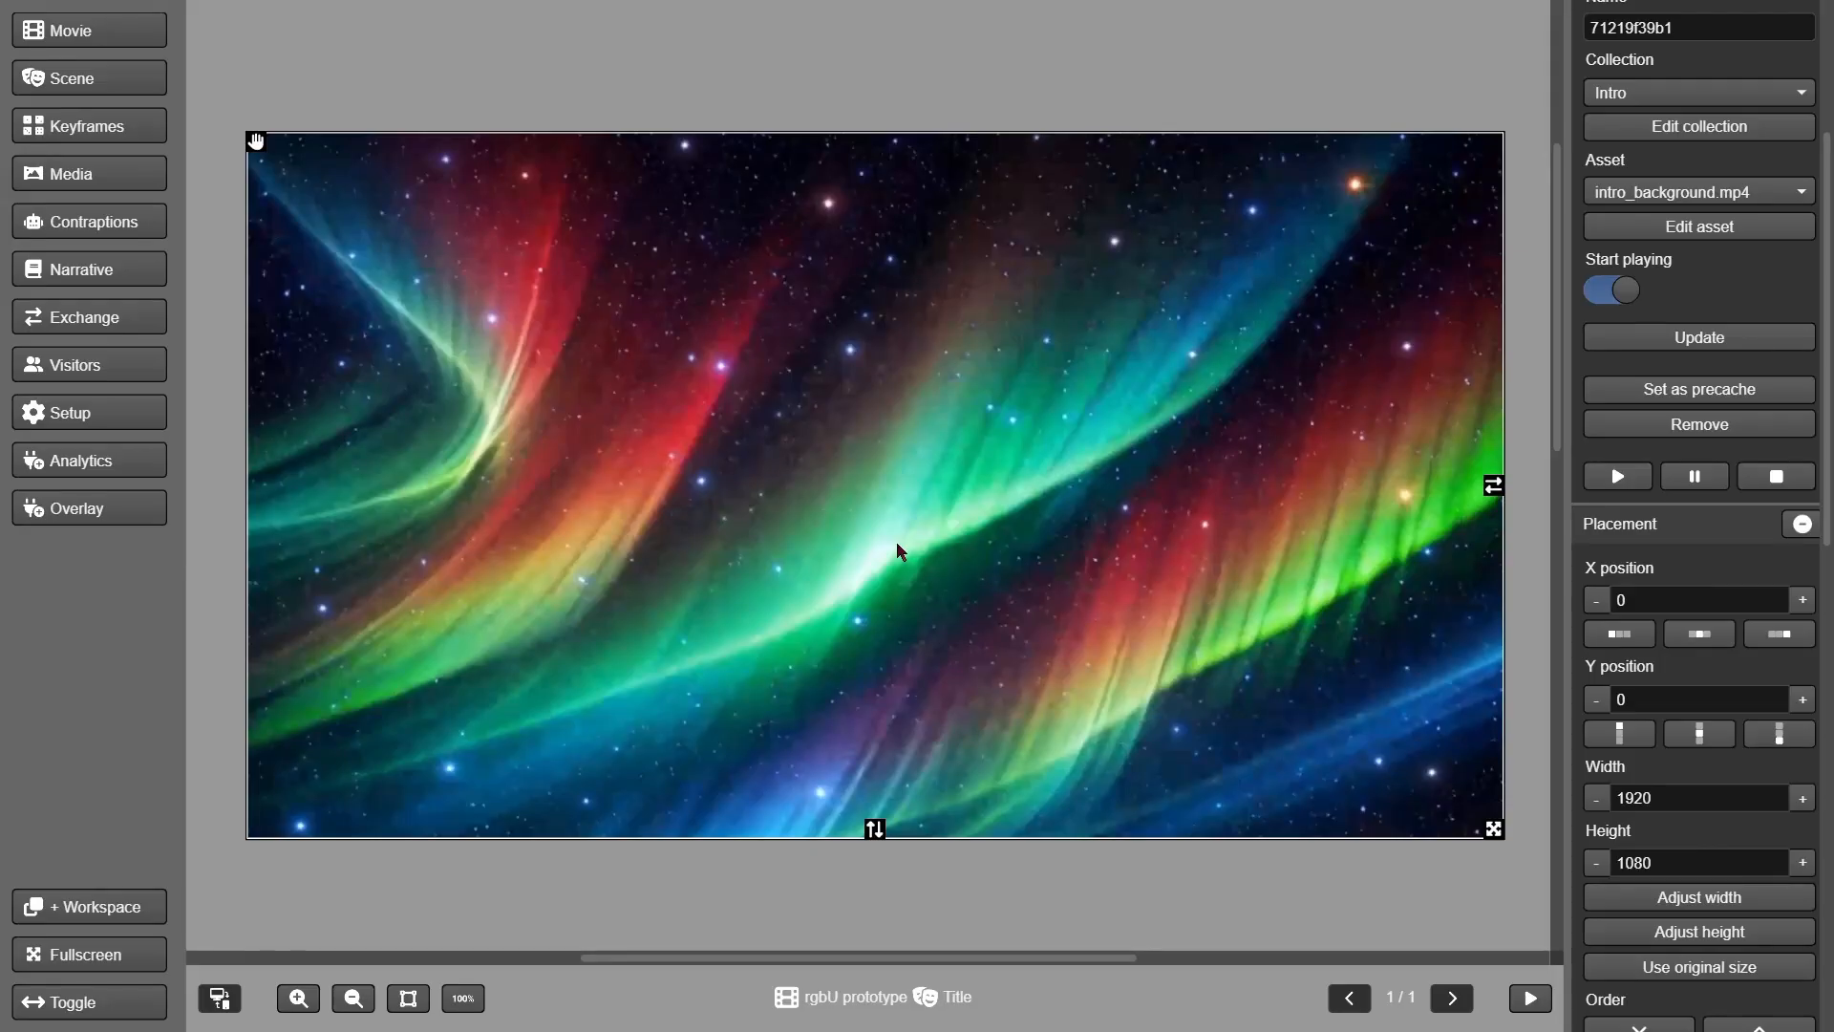
- Upload logo.png from the rgbu graphics folder to the movie's pictures
left_click(87, 172)
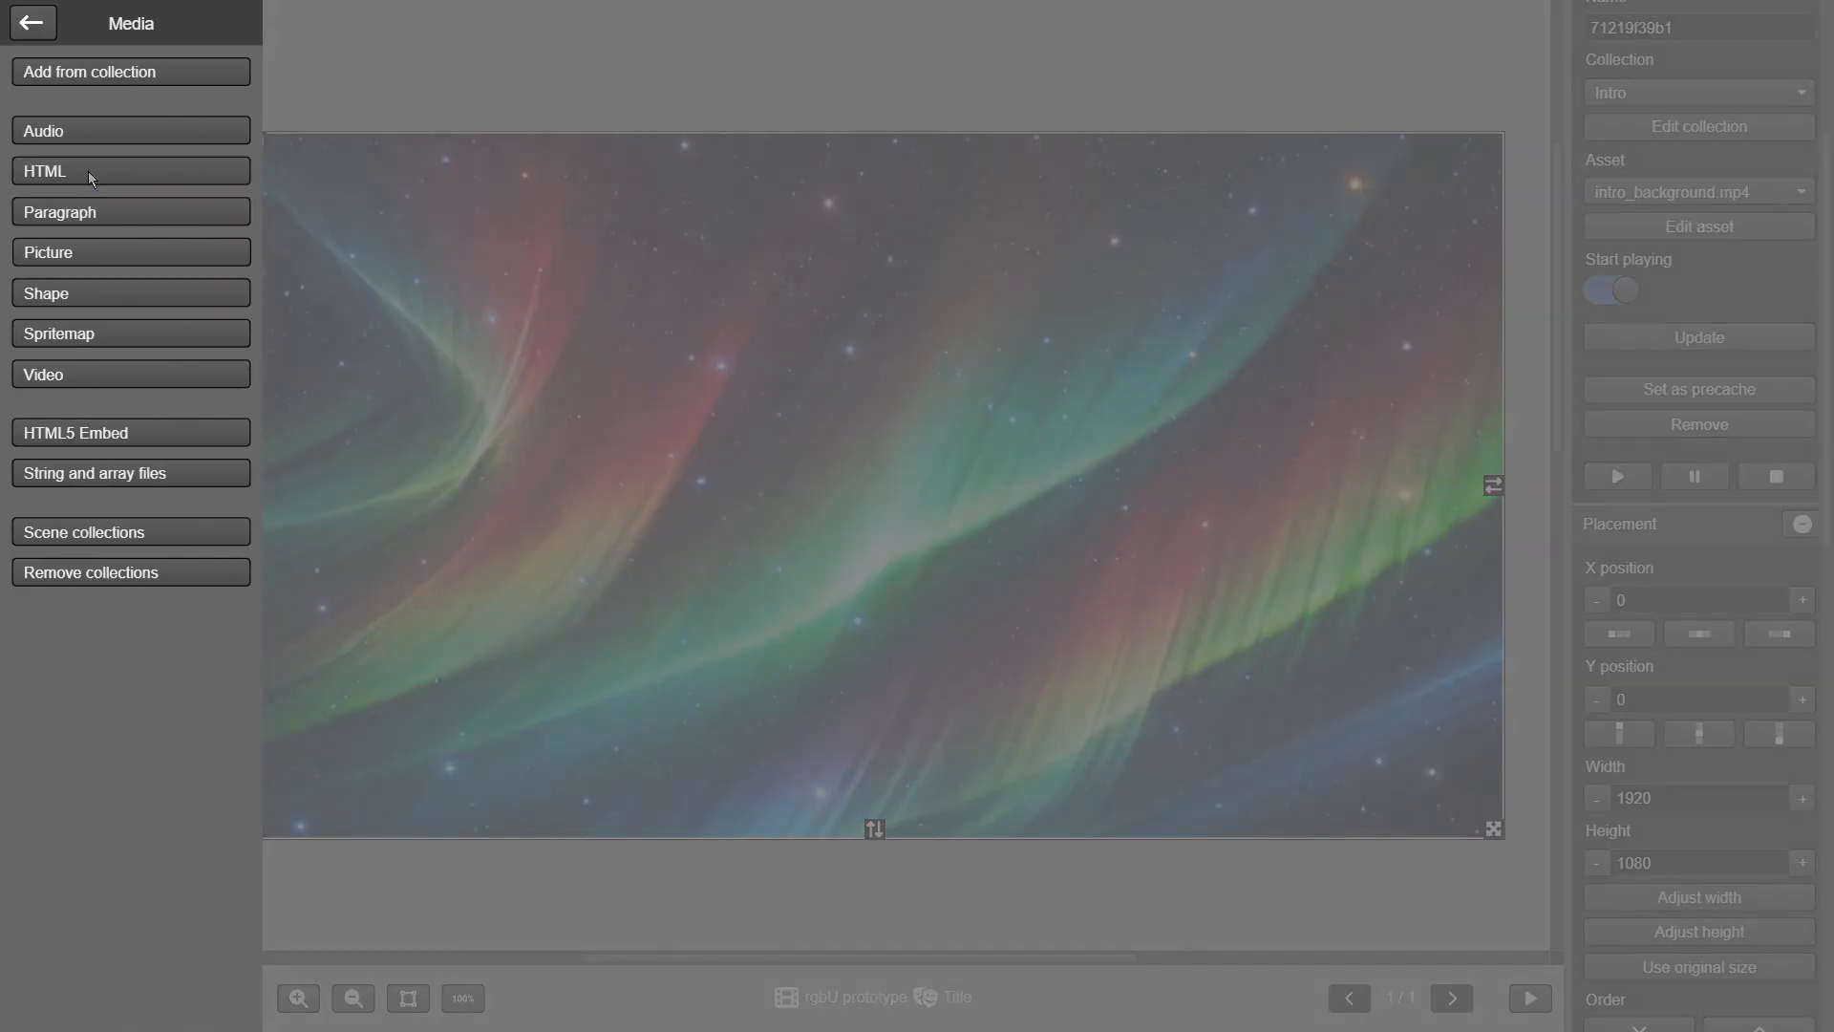
left_click(111, 246)
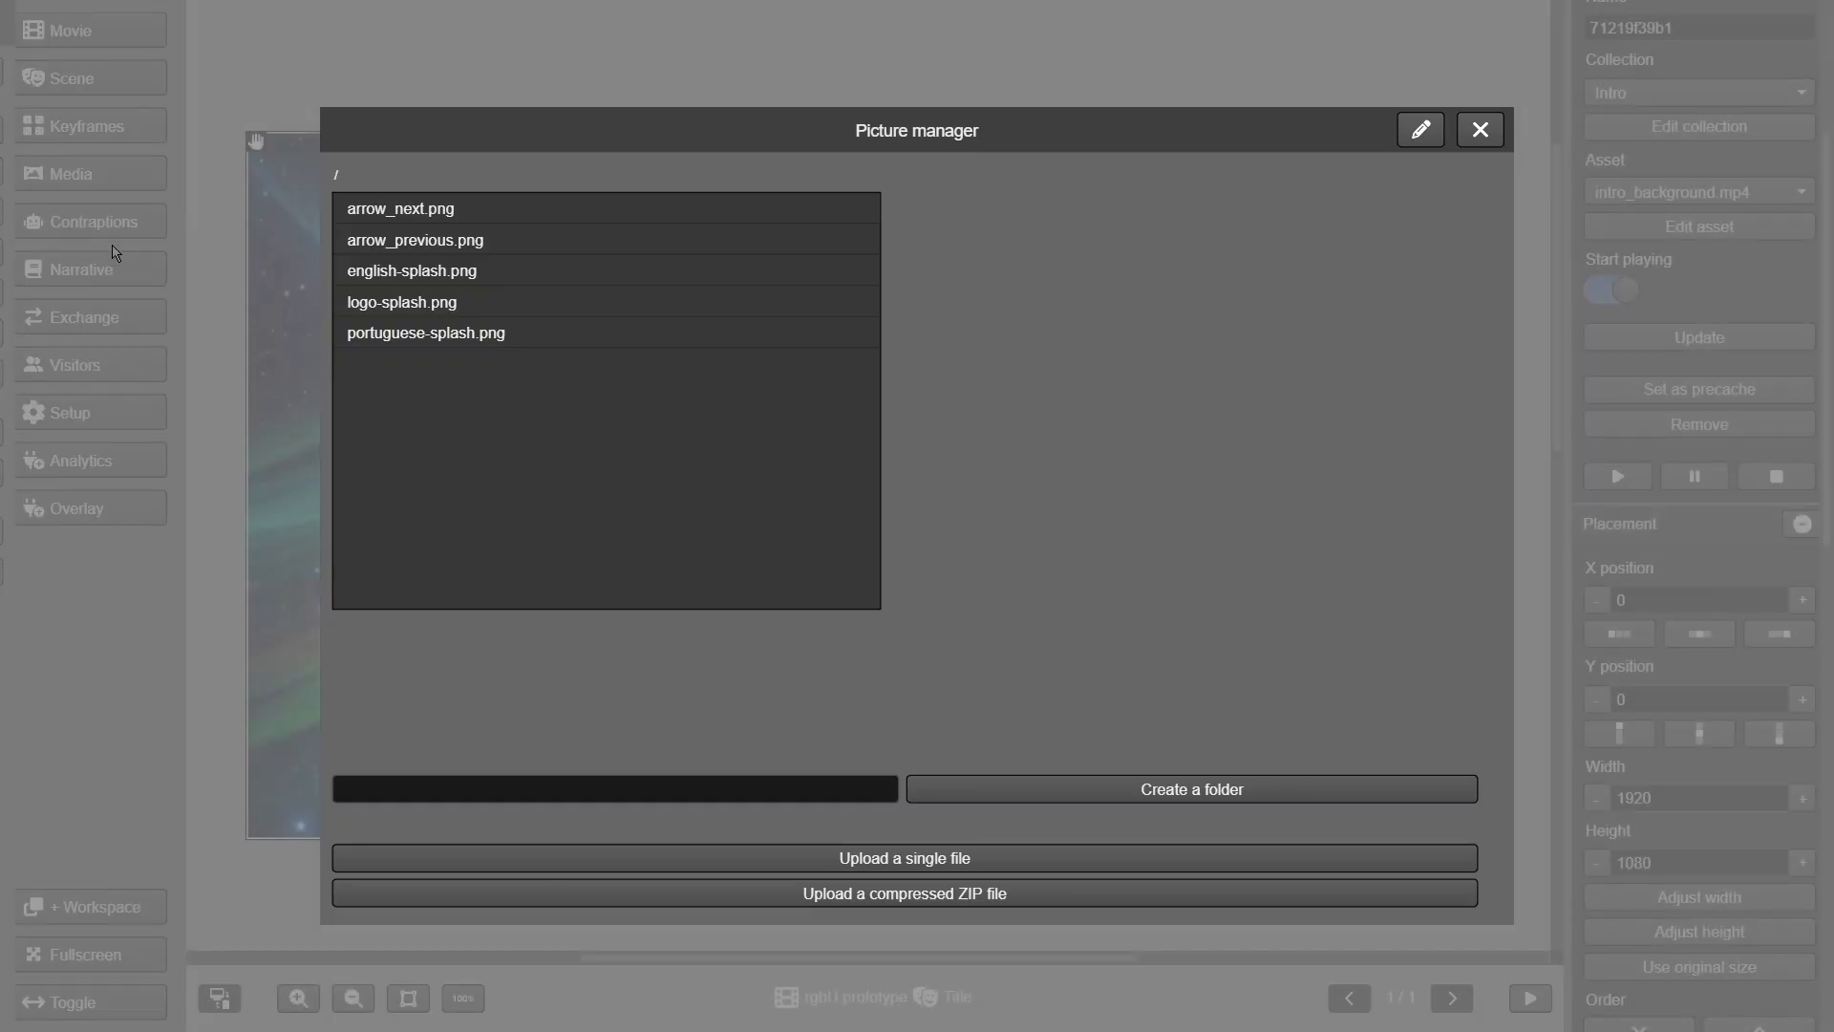
left_click(893, 869)
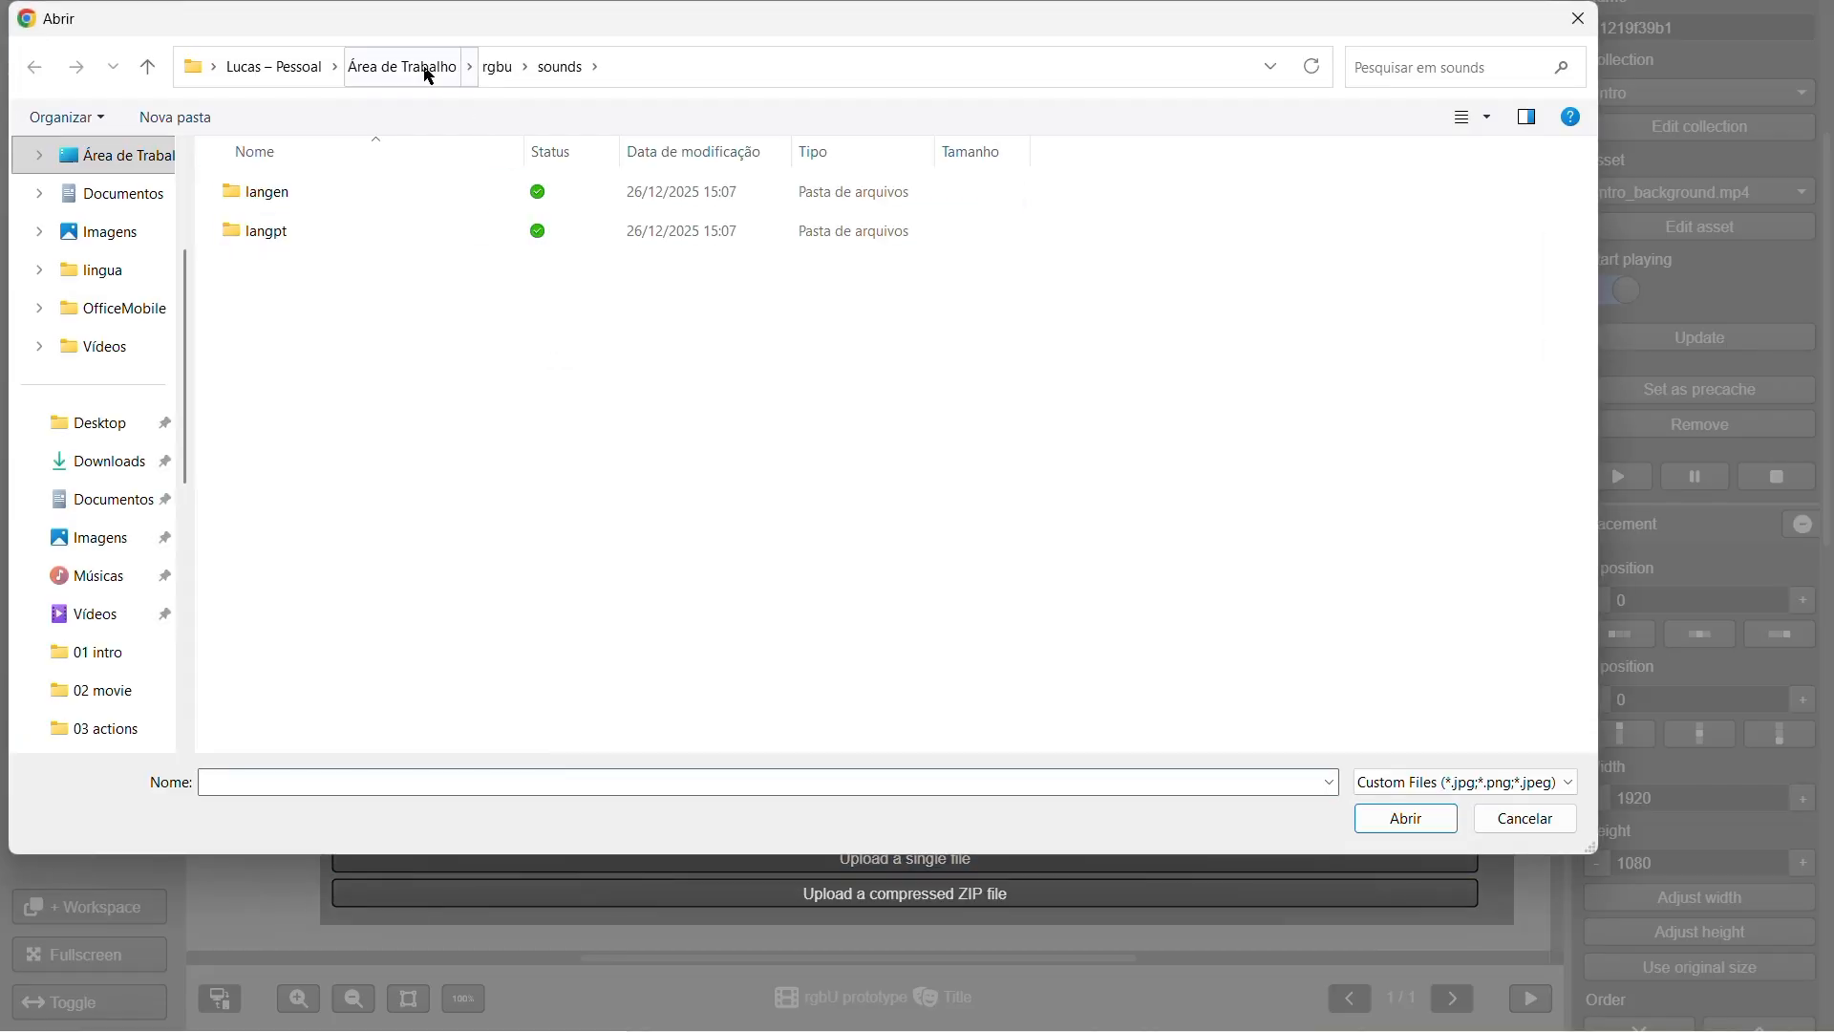
left_click(496, 67)
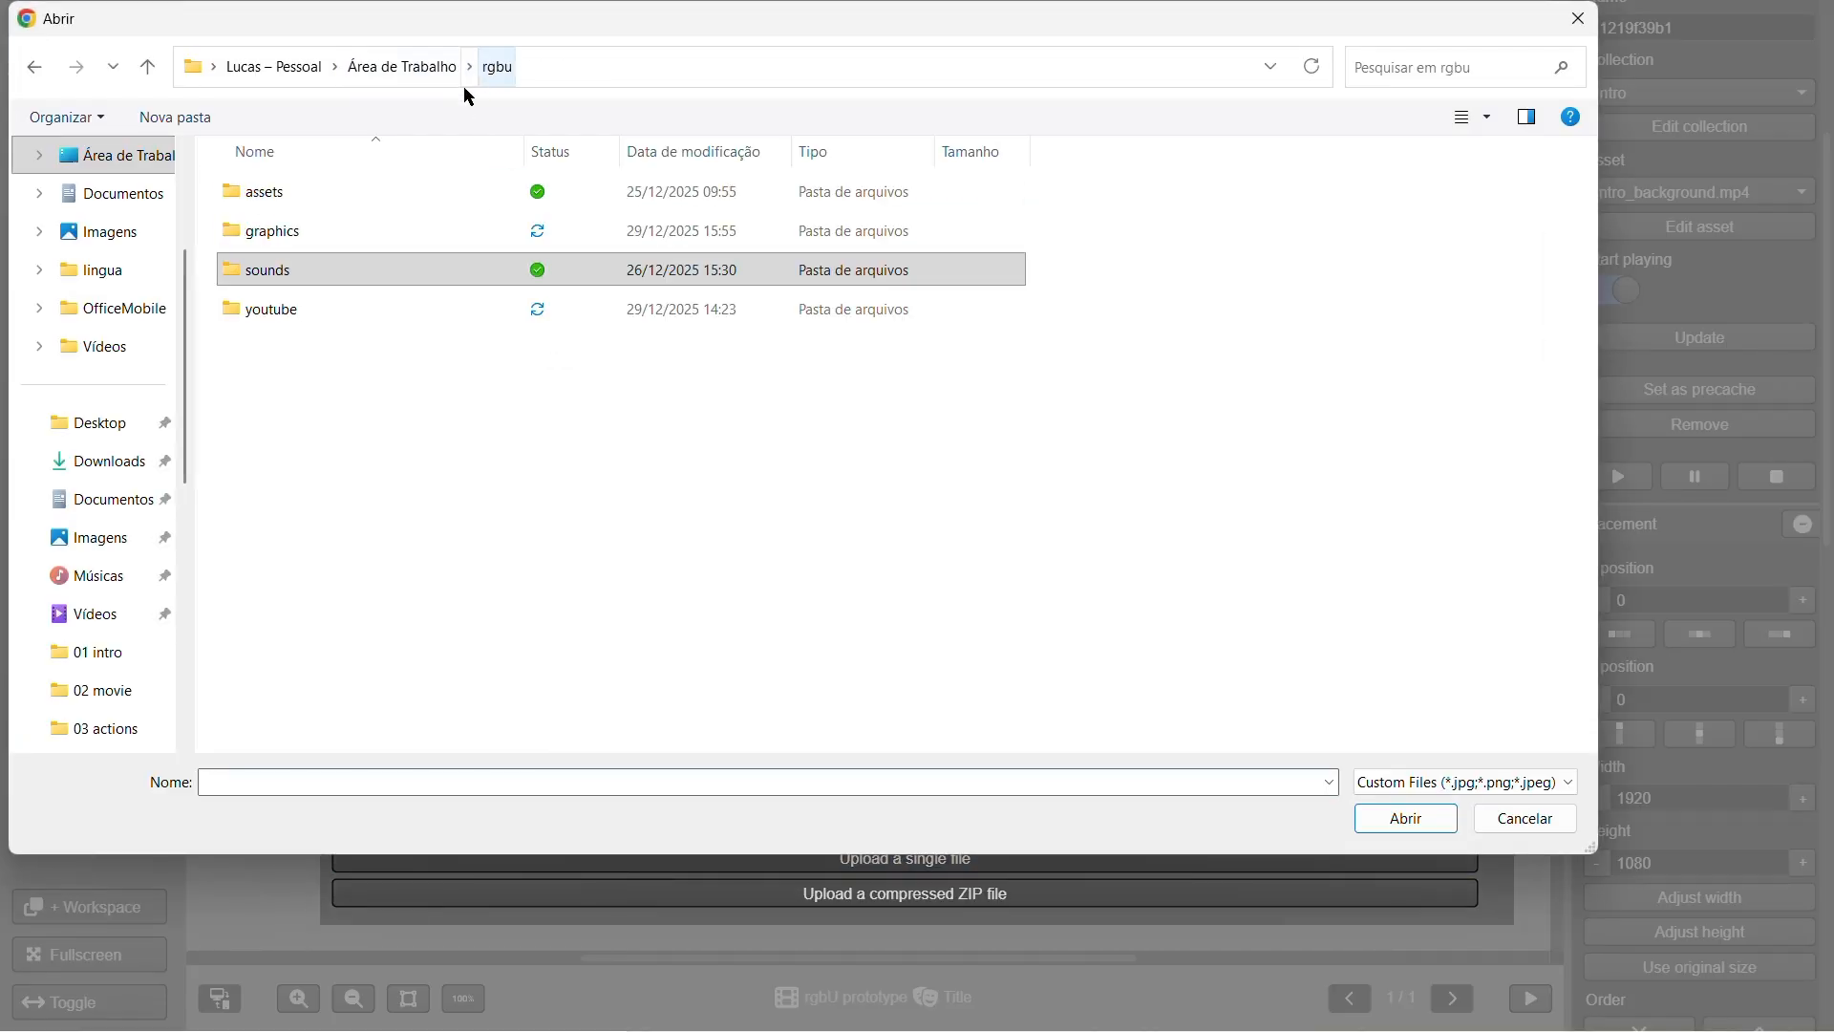
double_click(272, 234)
left_click(676, 234)
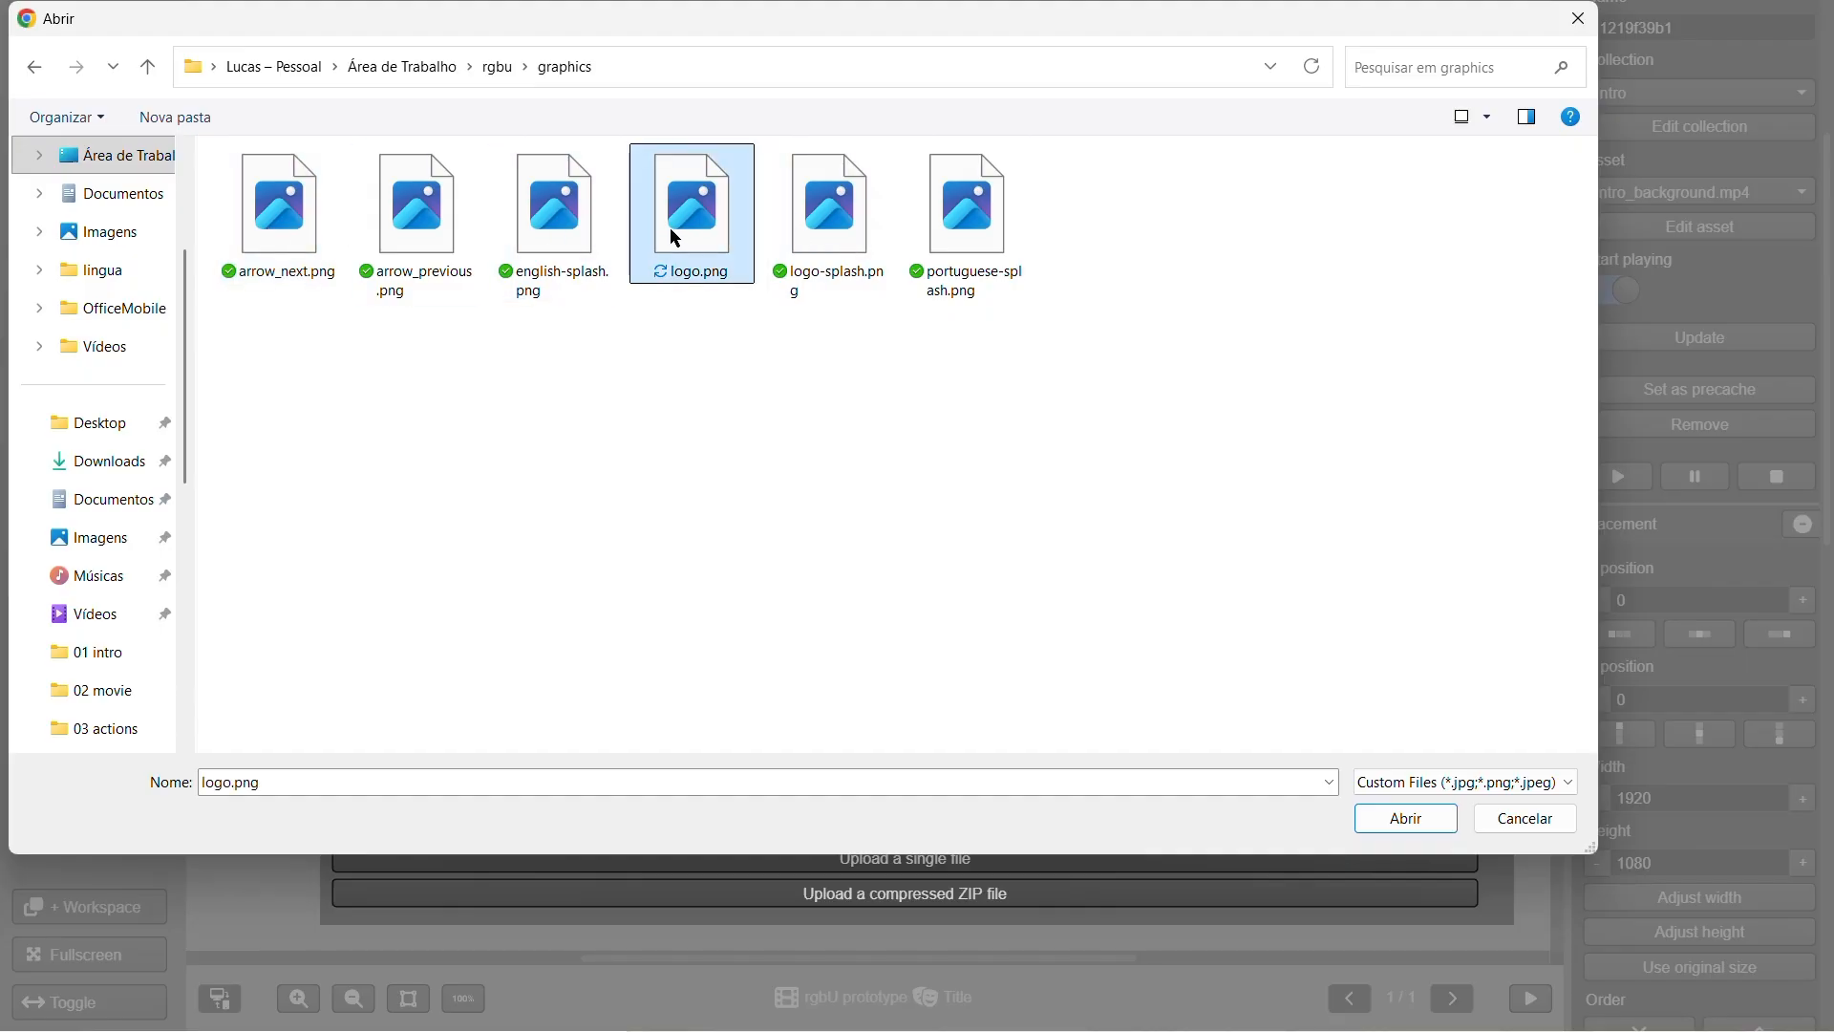
left_click(1404, 819)
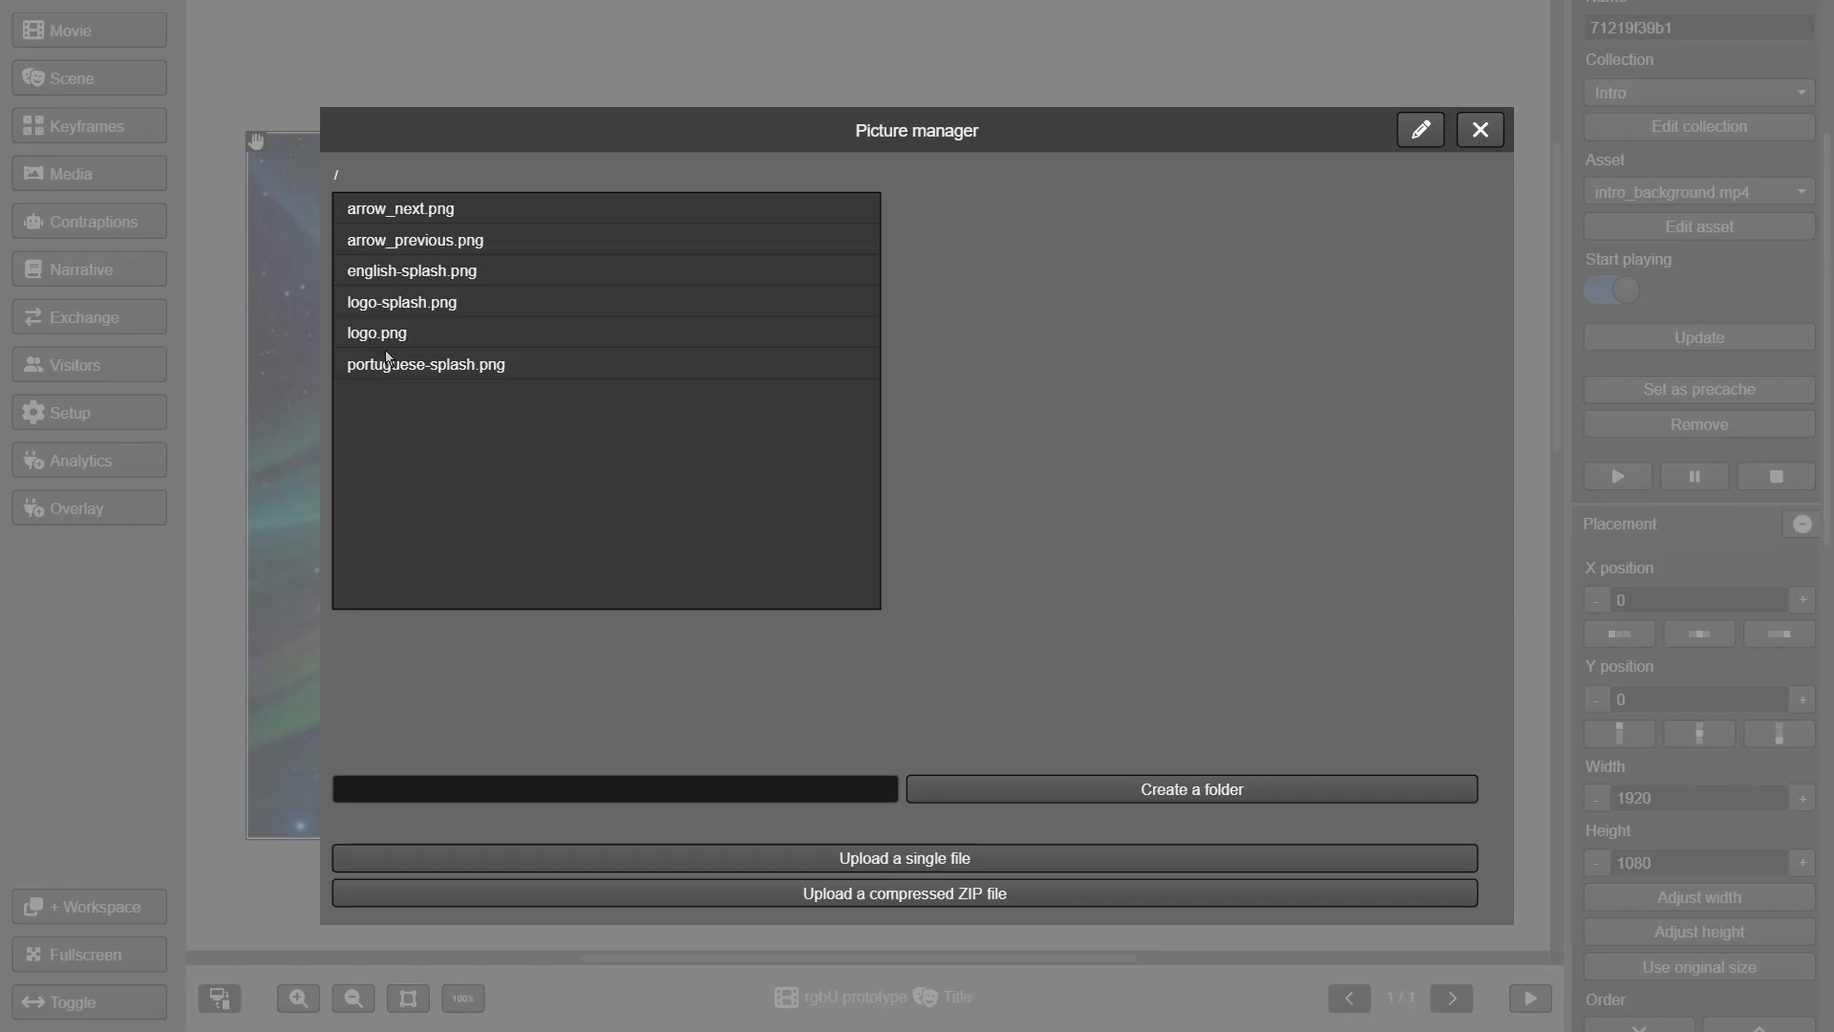
- Add logo.png to both the Intro collection and the stage
left_click(399, 334)
left_click(598, 678)
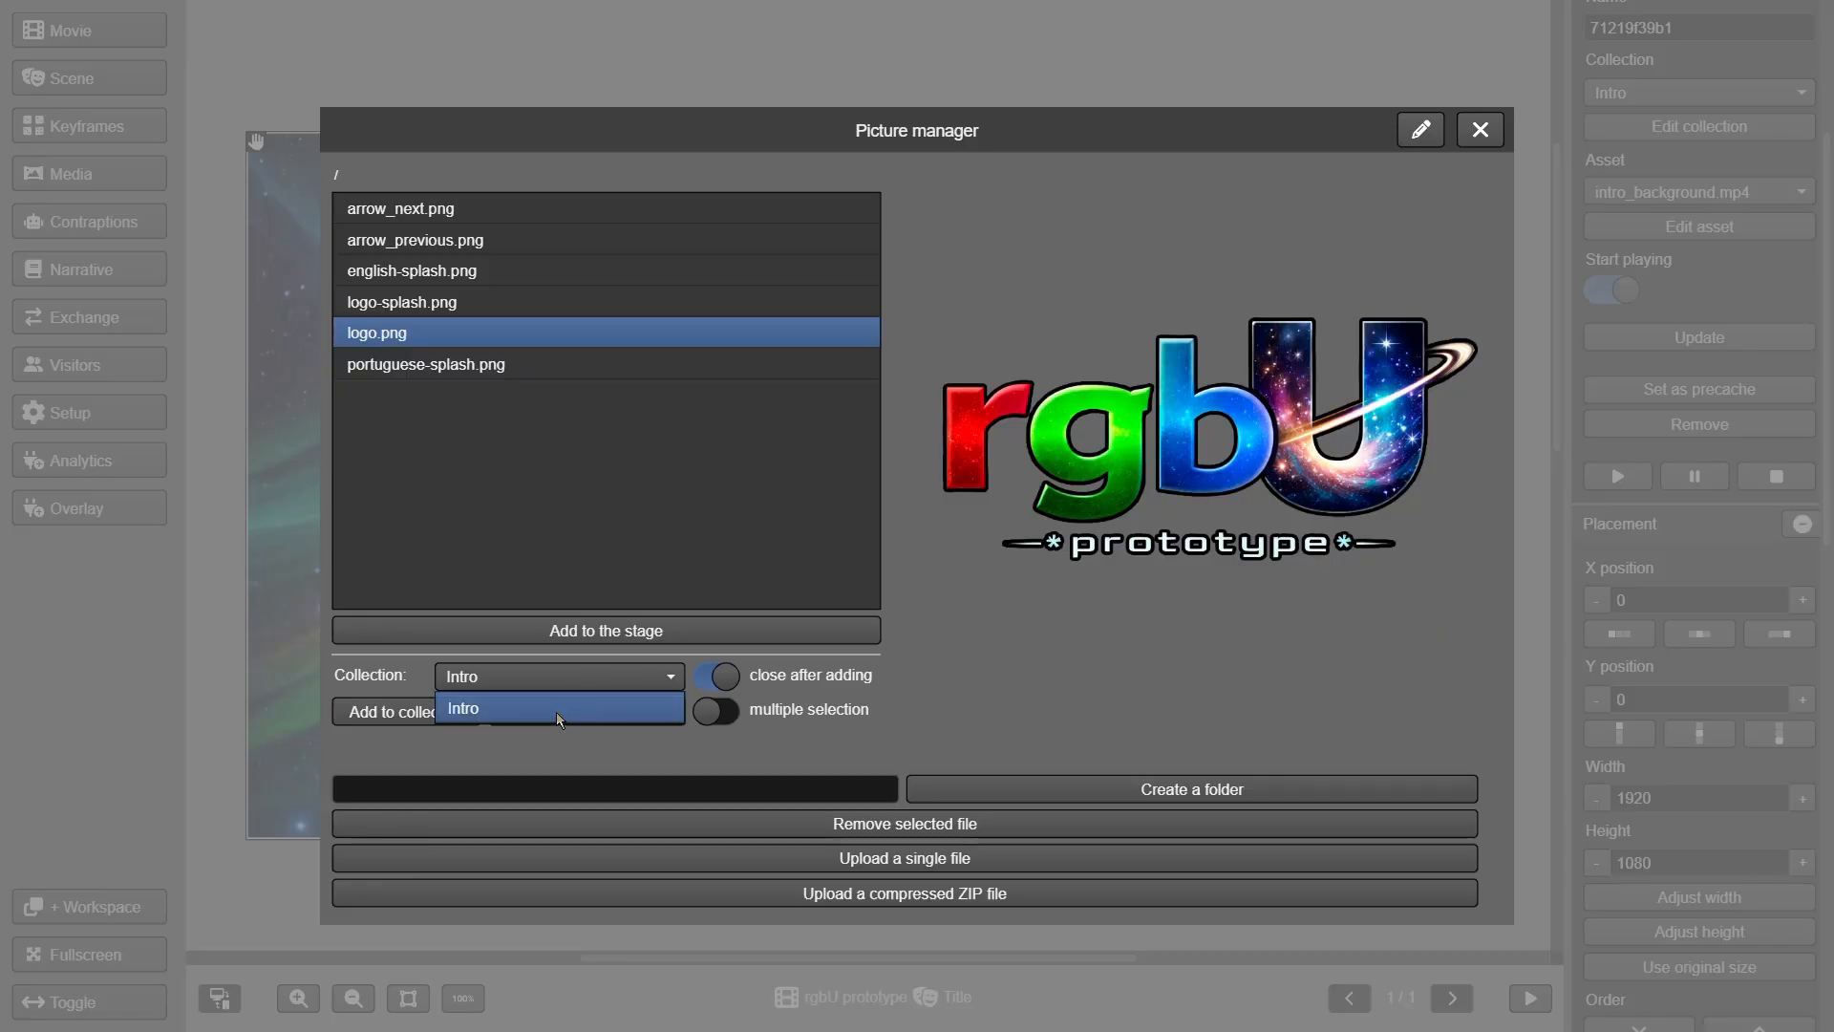
left_click(559, 708)
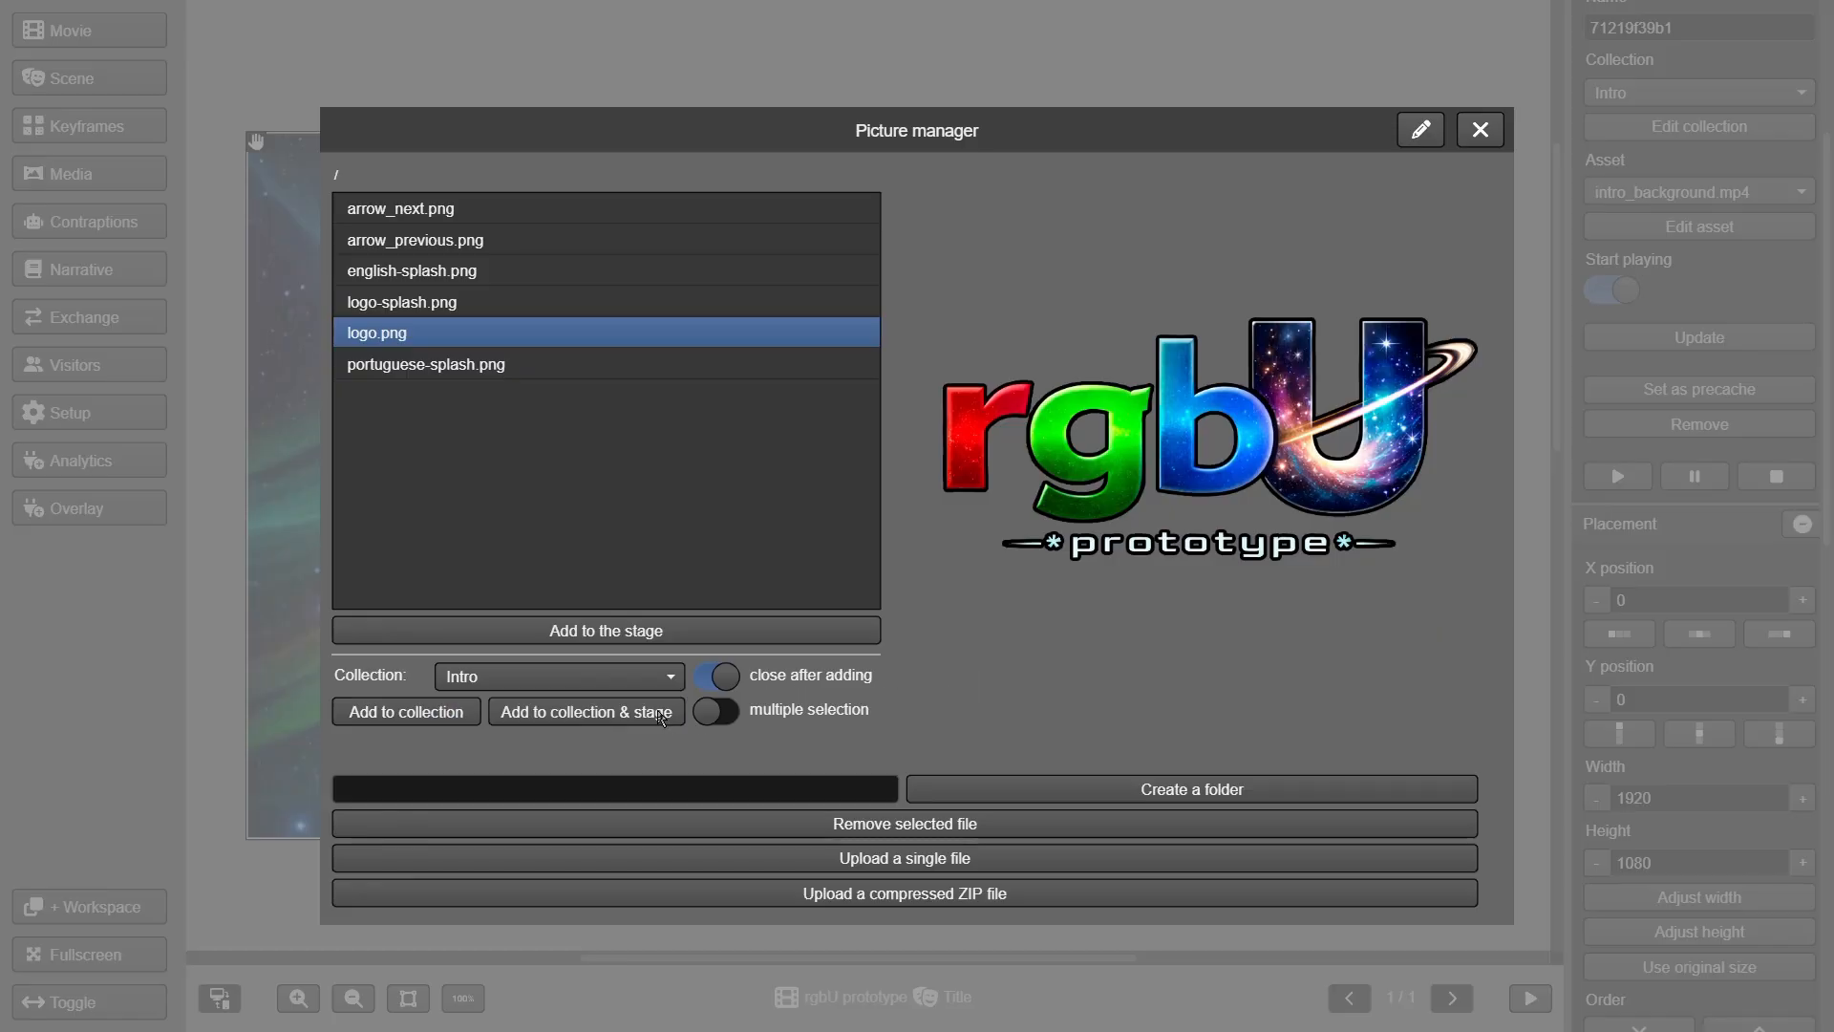
left_click(646, 719)
- Restore the logo to its original size and centre it horizontally and vertically on the stage, then select the background video
left_click(371, 256)
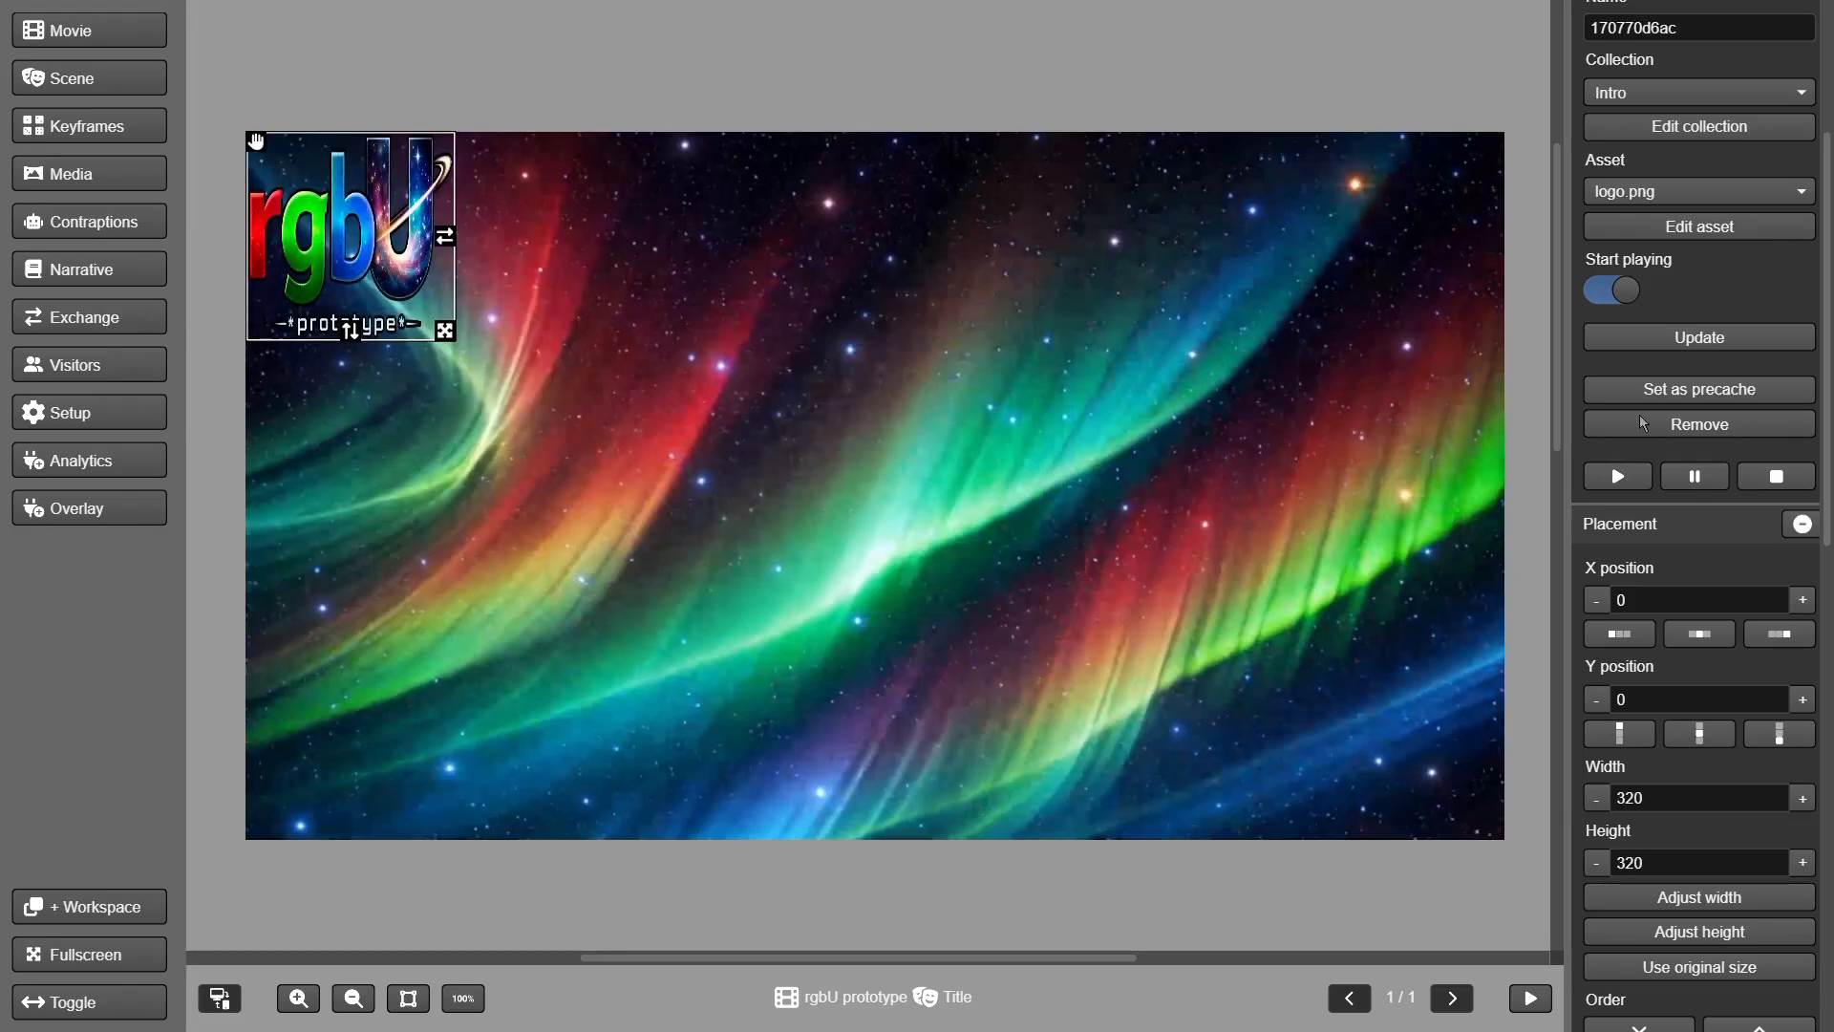
scroll(1705, 679, "down", 3)
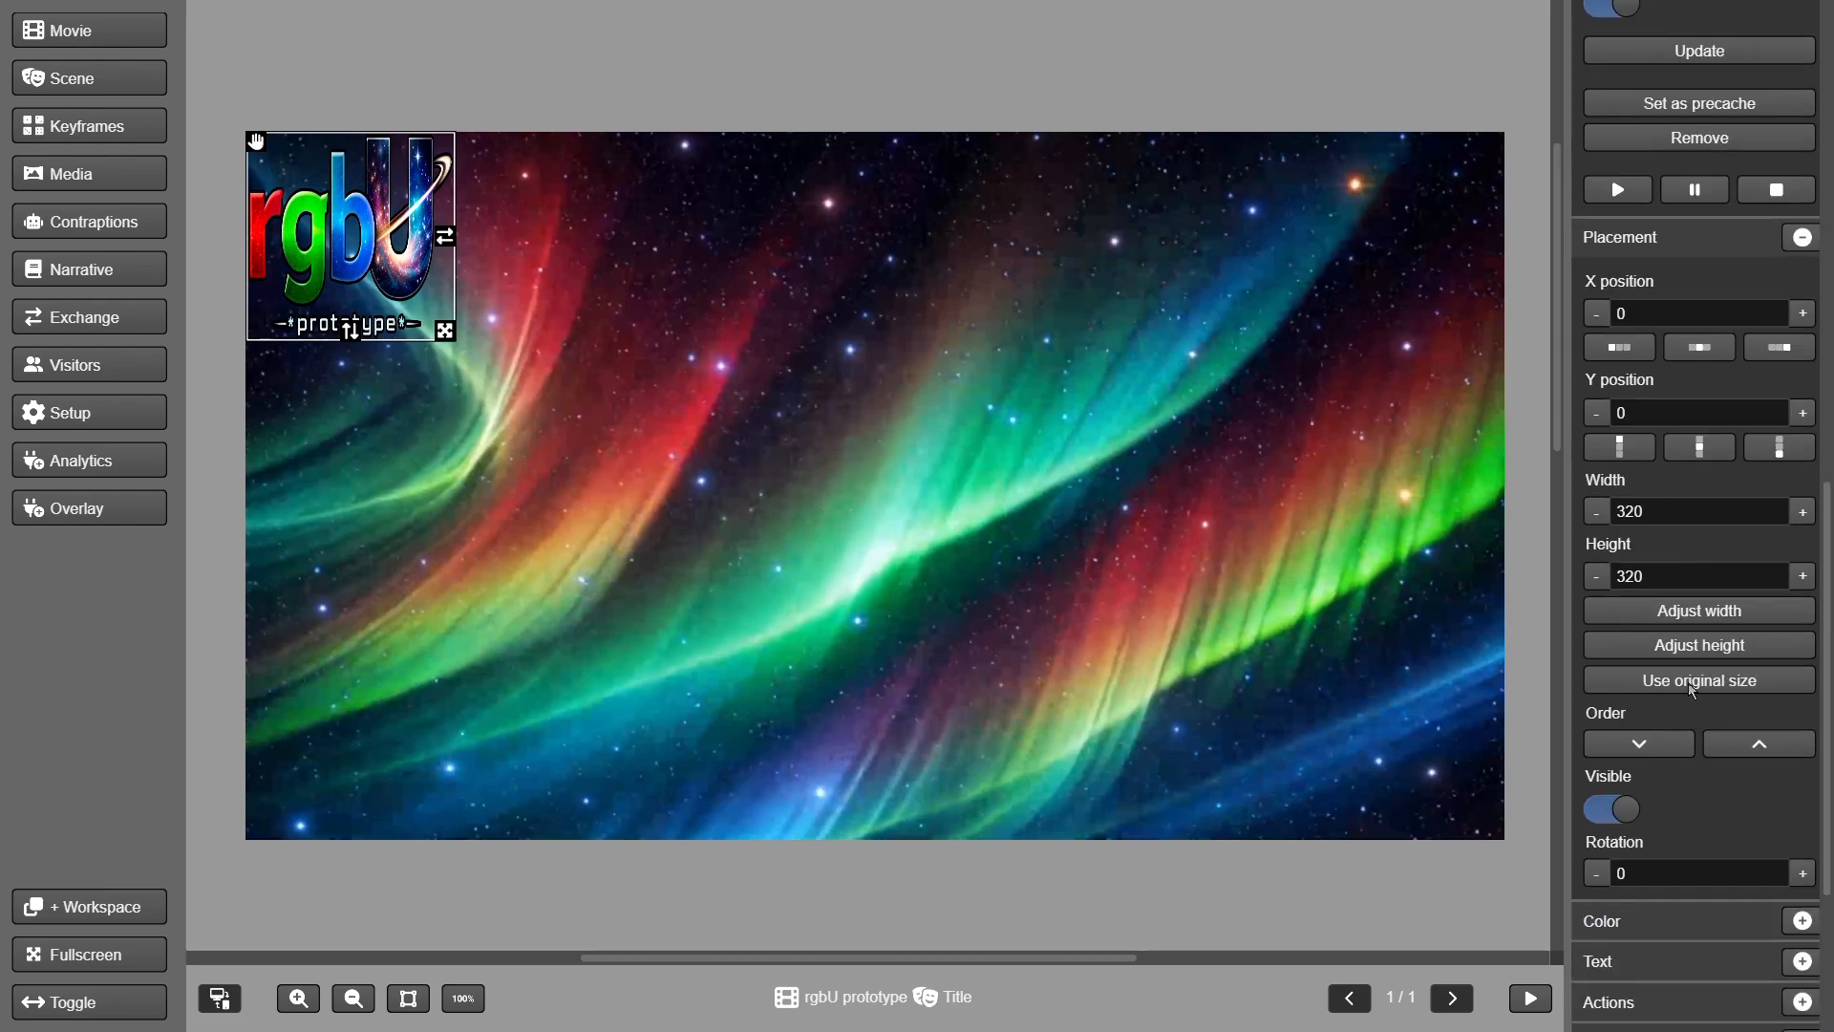
left_click(1691, 684)
left_click(1706, 353)
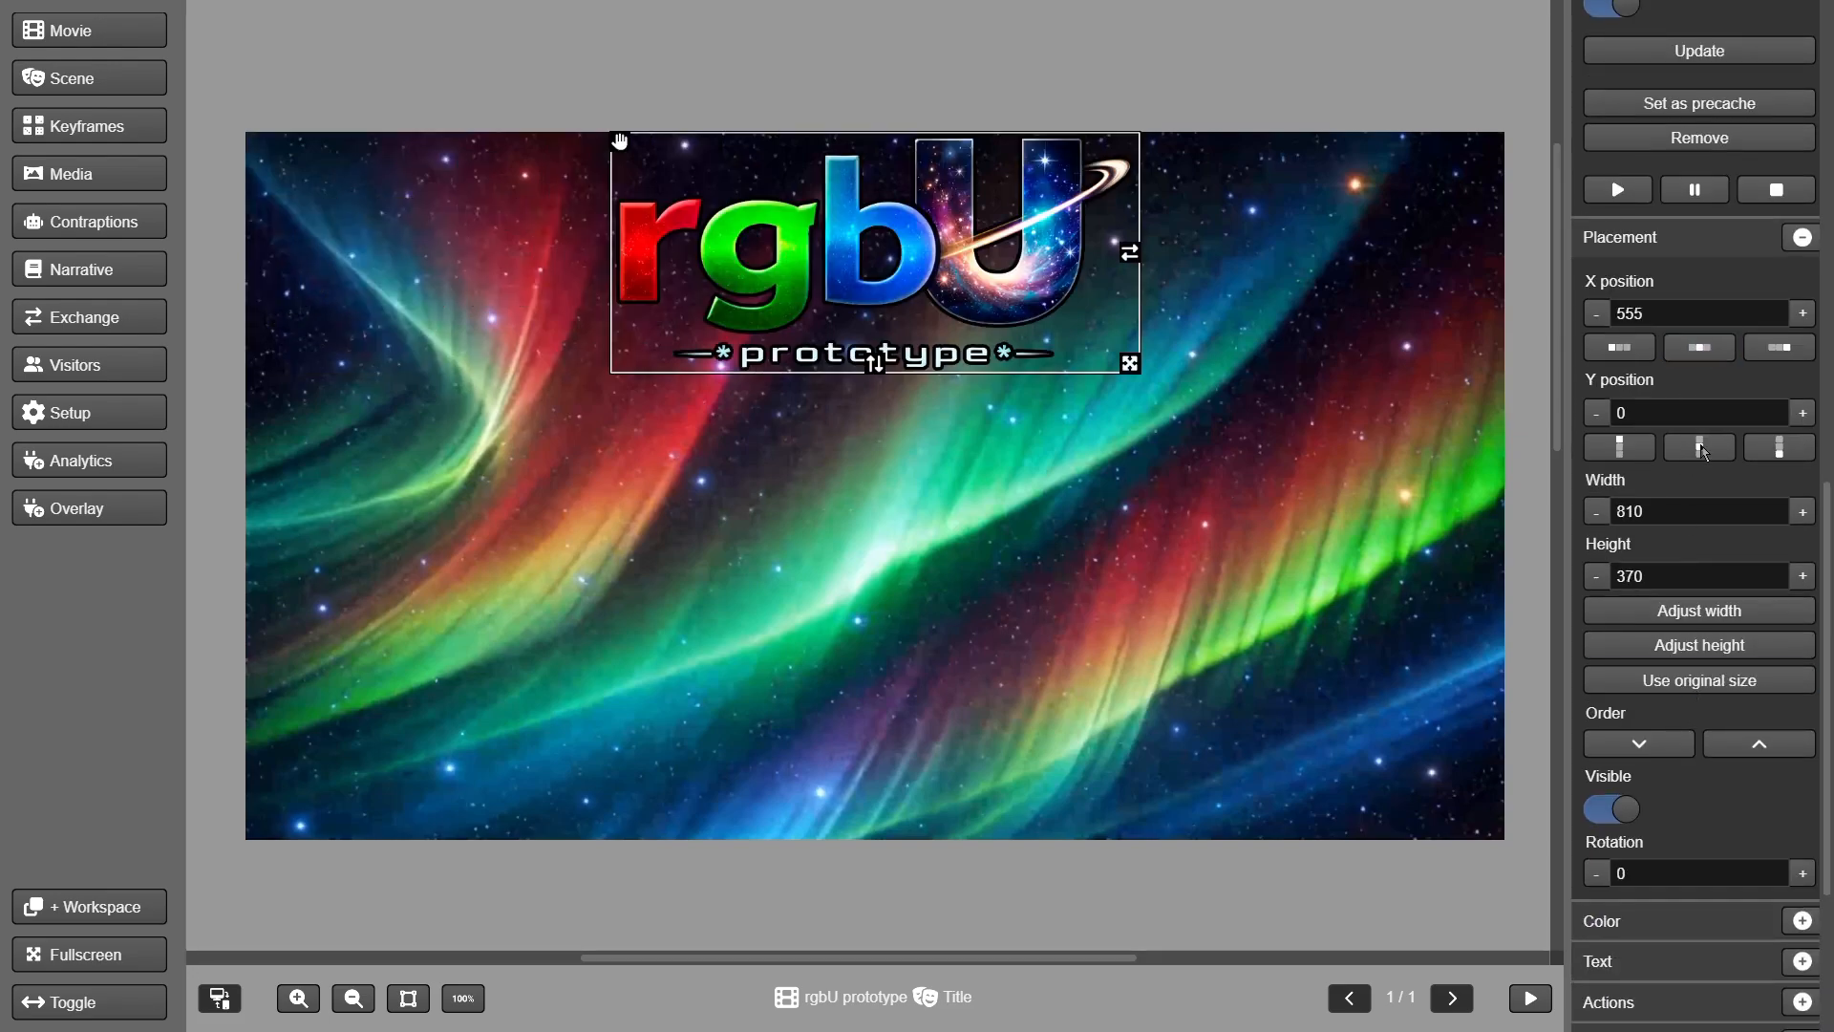
left_click(1703, 448)
left_click(545, 501)
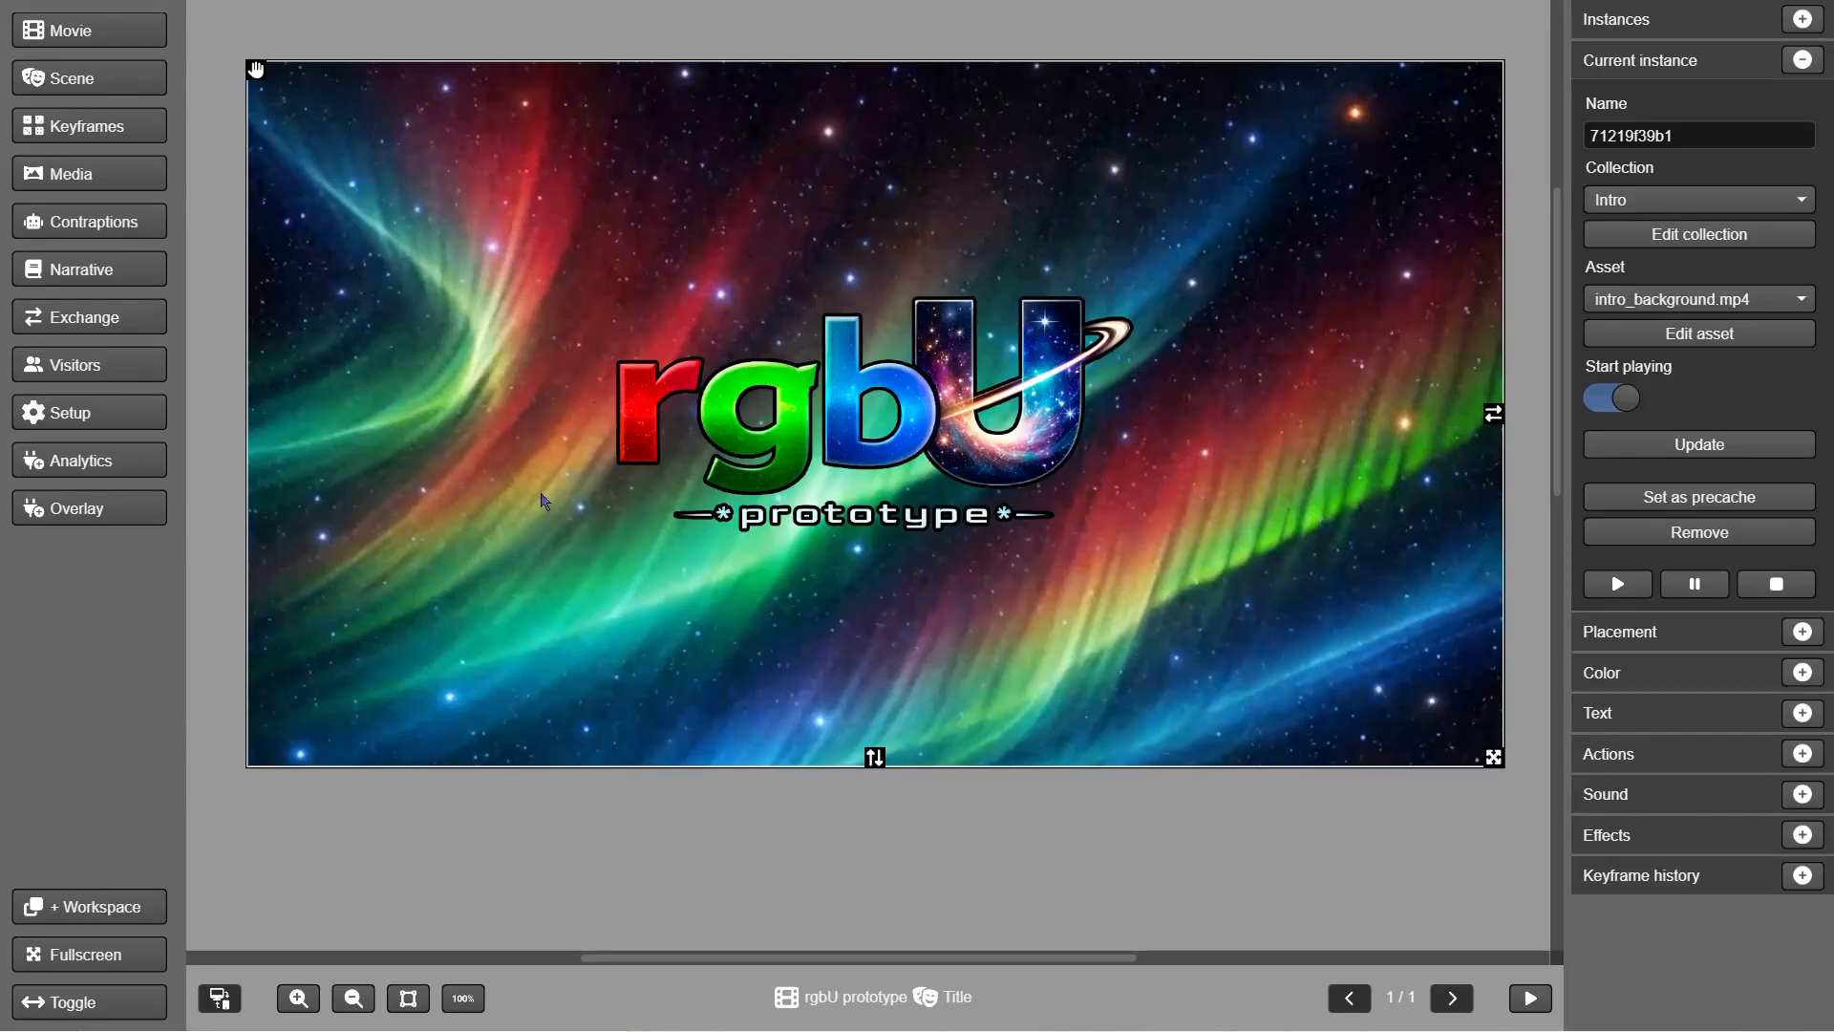
- Upload menu_background.png from the graphics folder and set it as the menu layout's background image
left_click(143, 231)
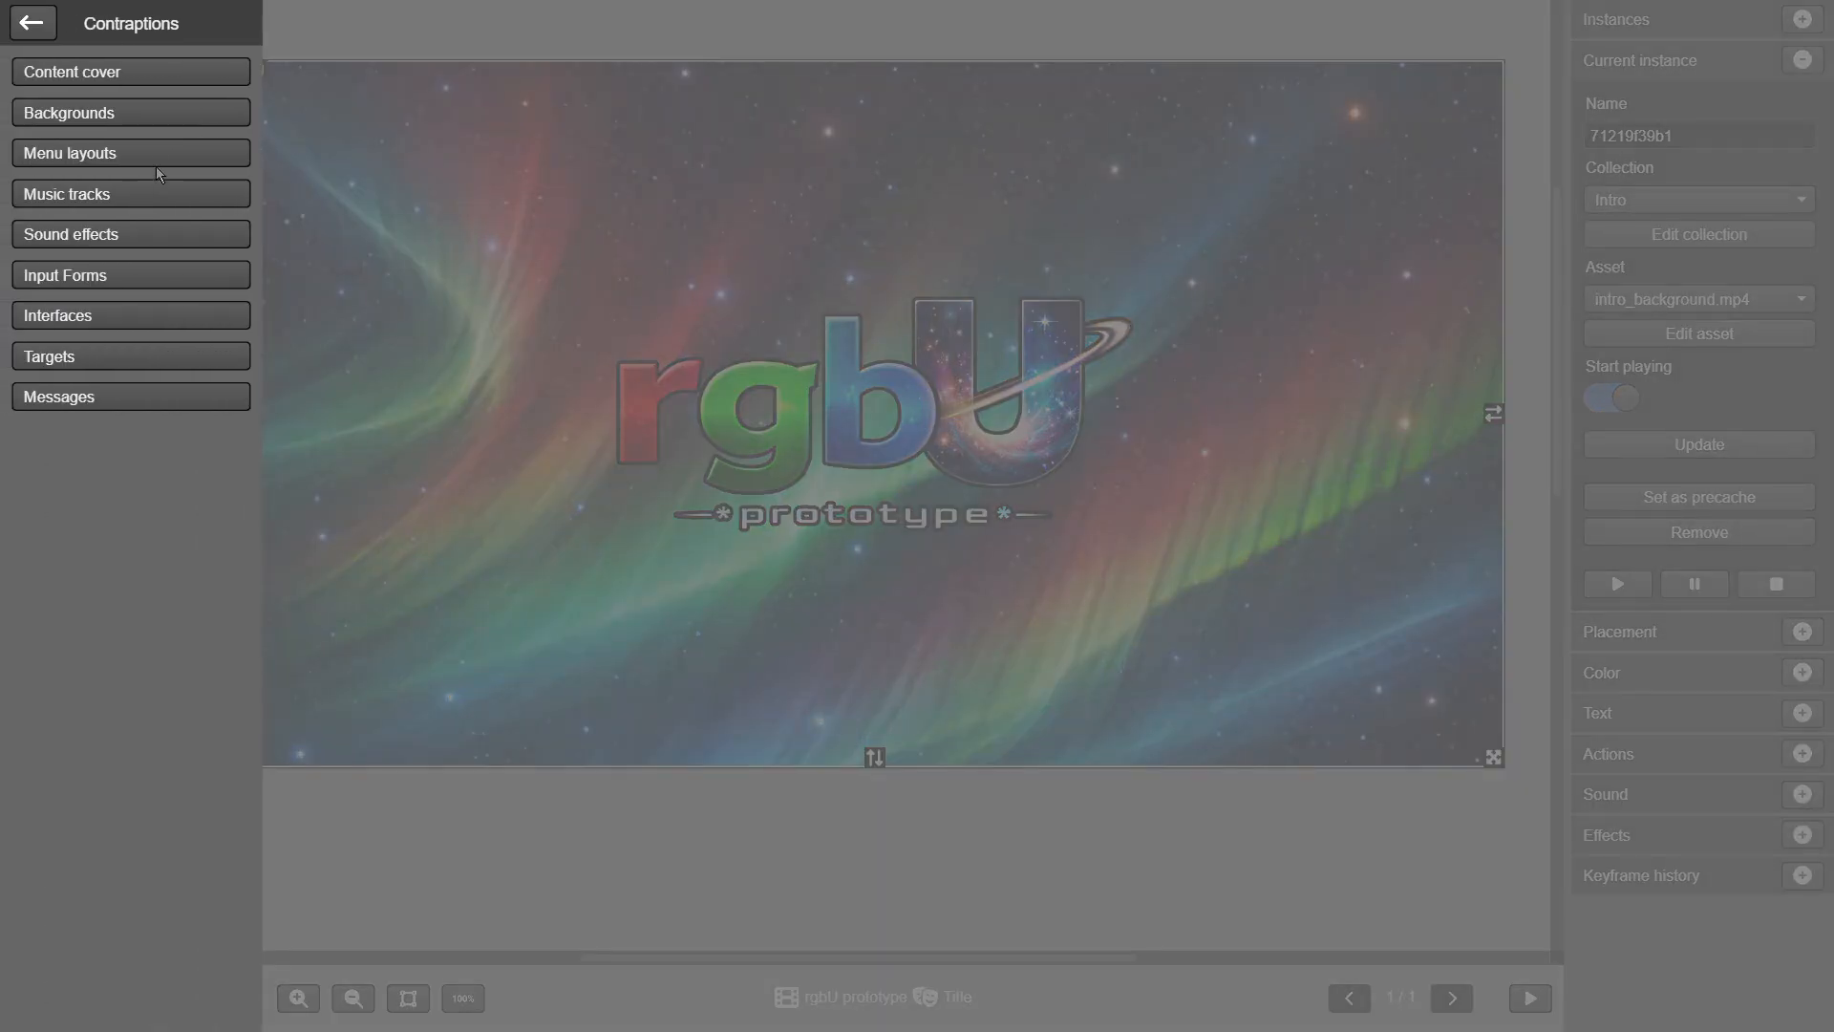
left_click(162, 149)
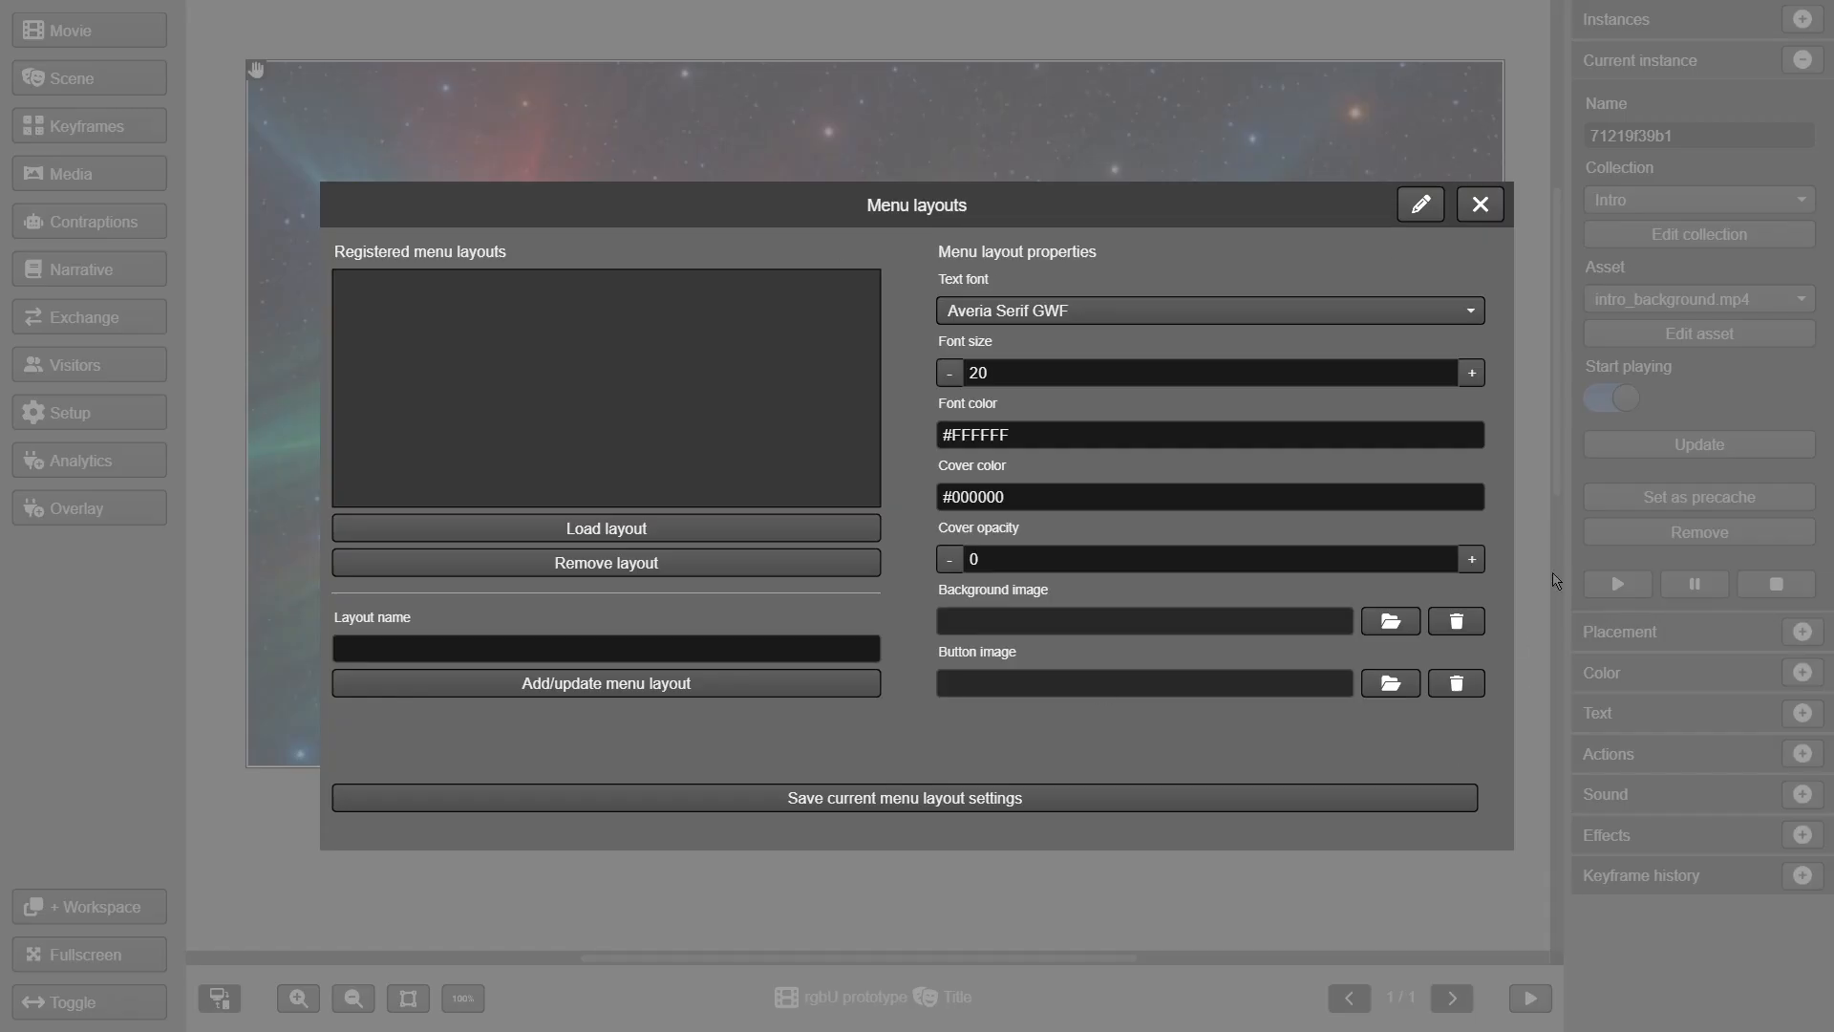
left_click(1389, 628)
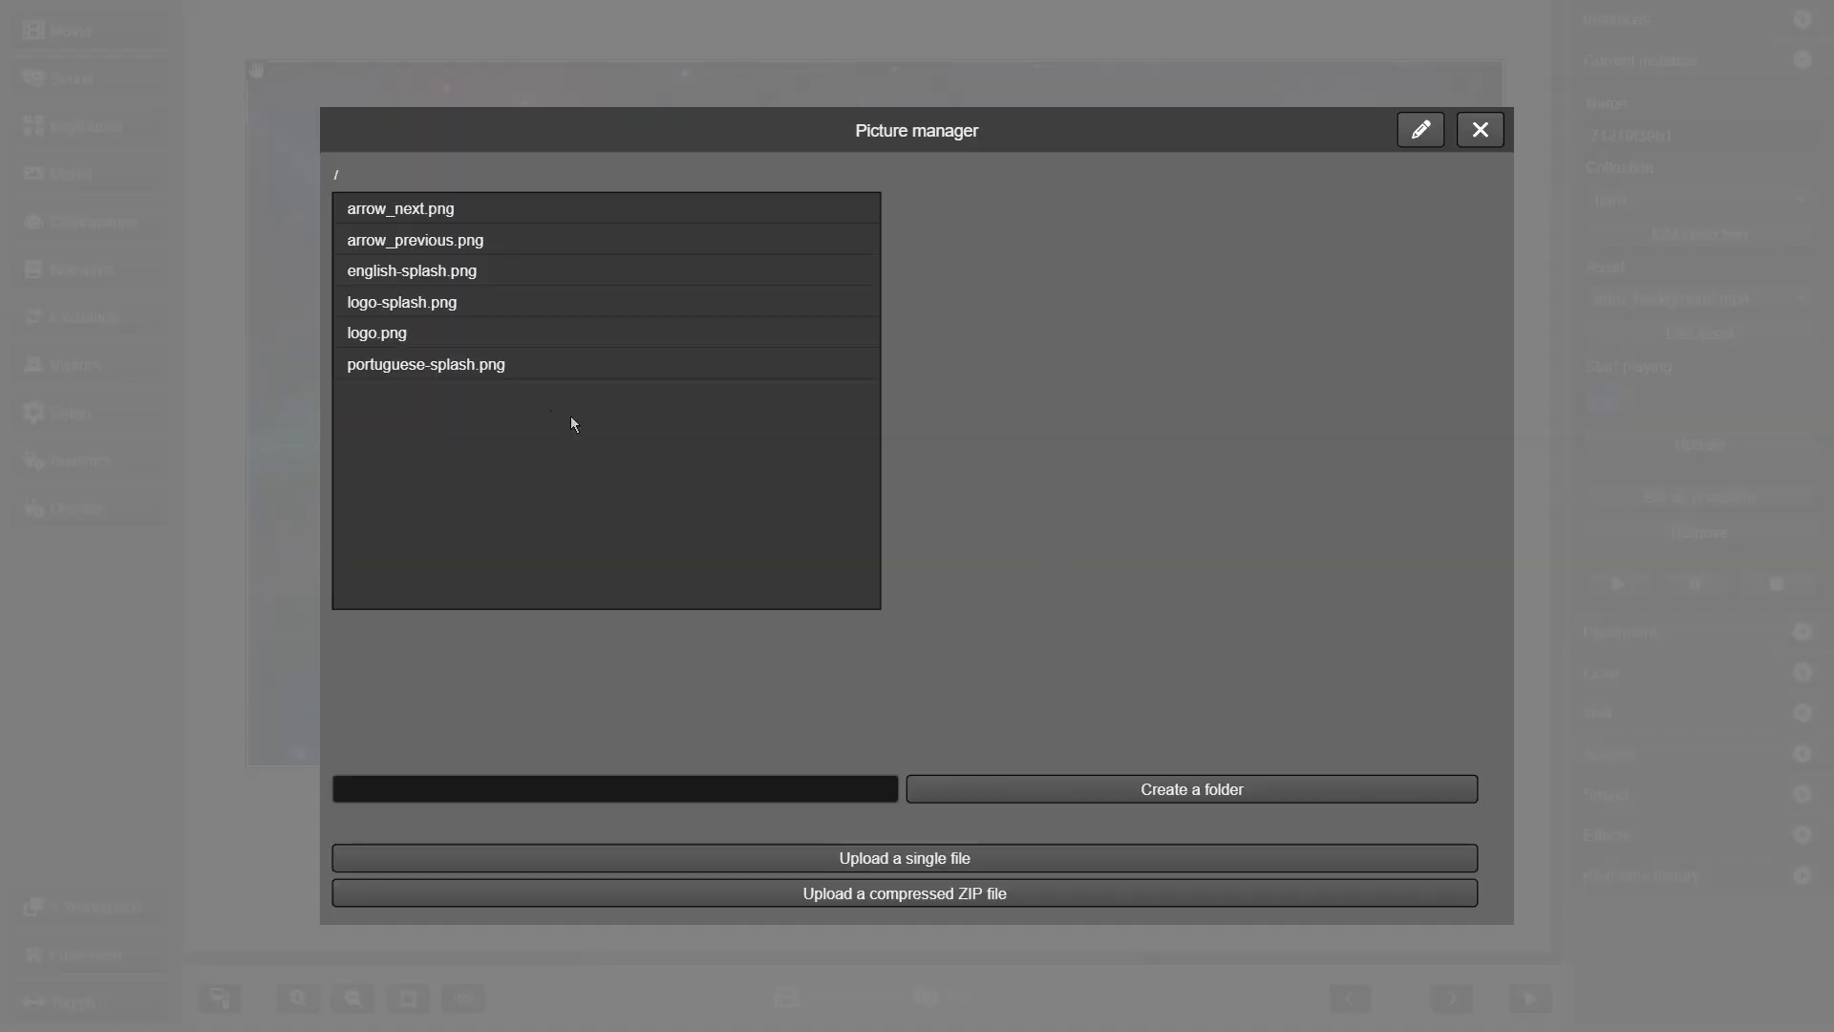
left_click(530, 853)
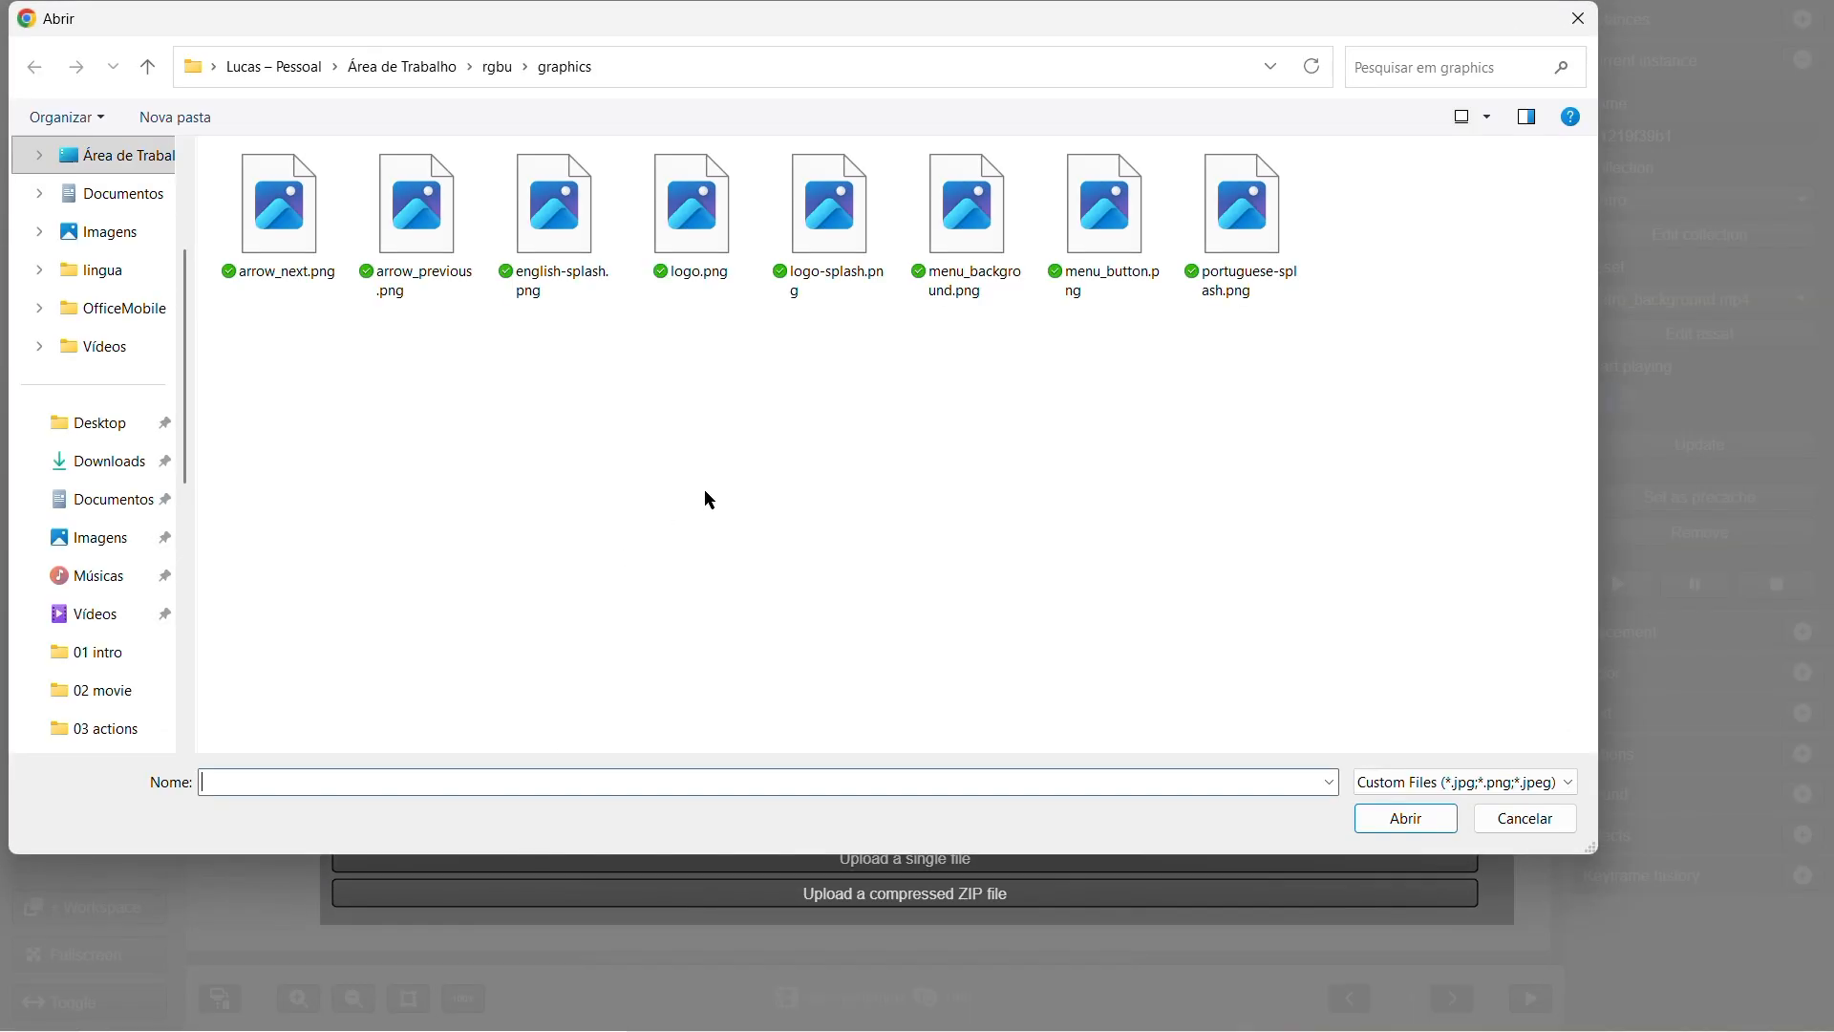
left_click(954, 272)
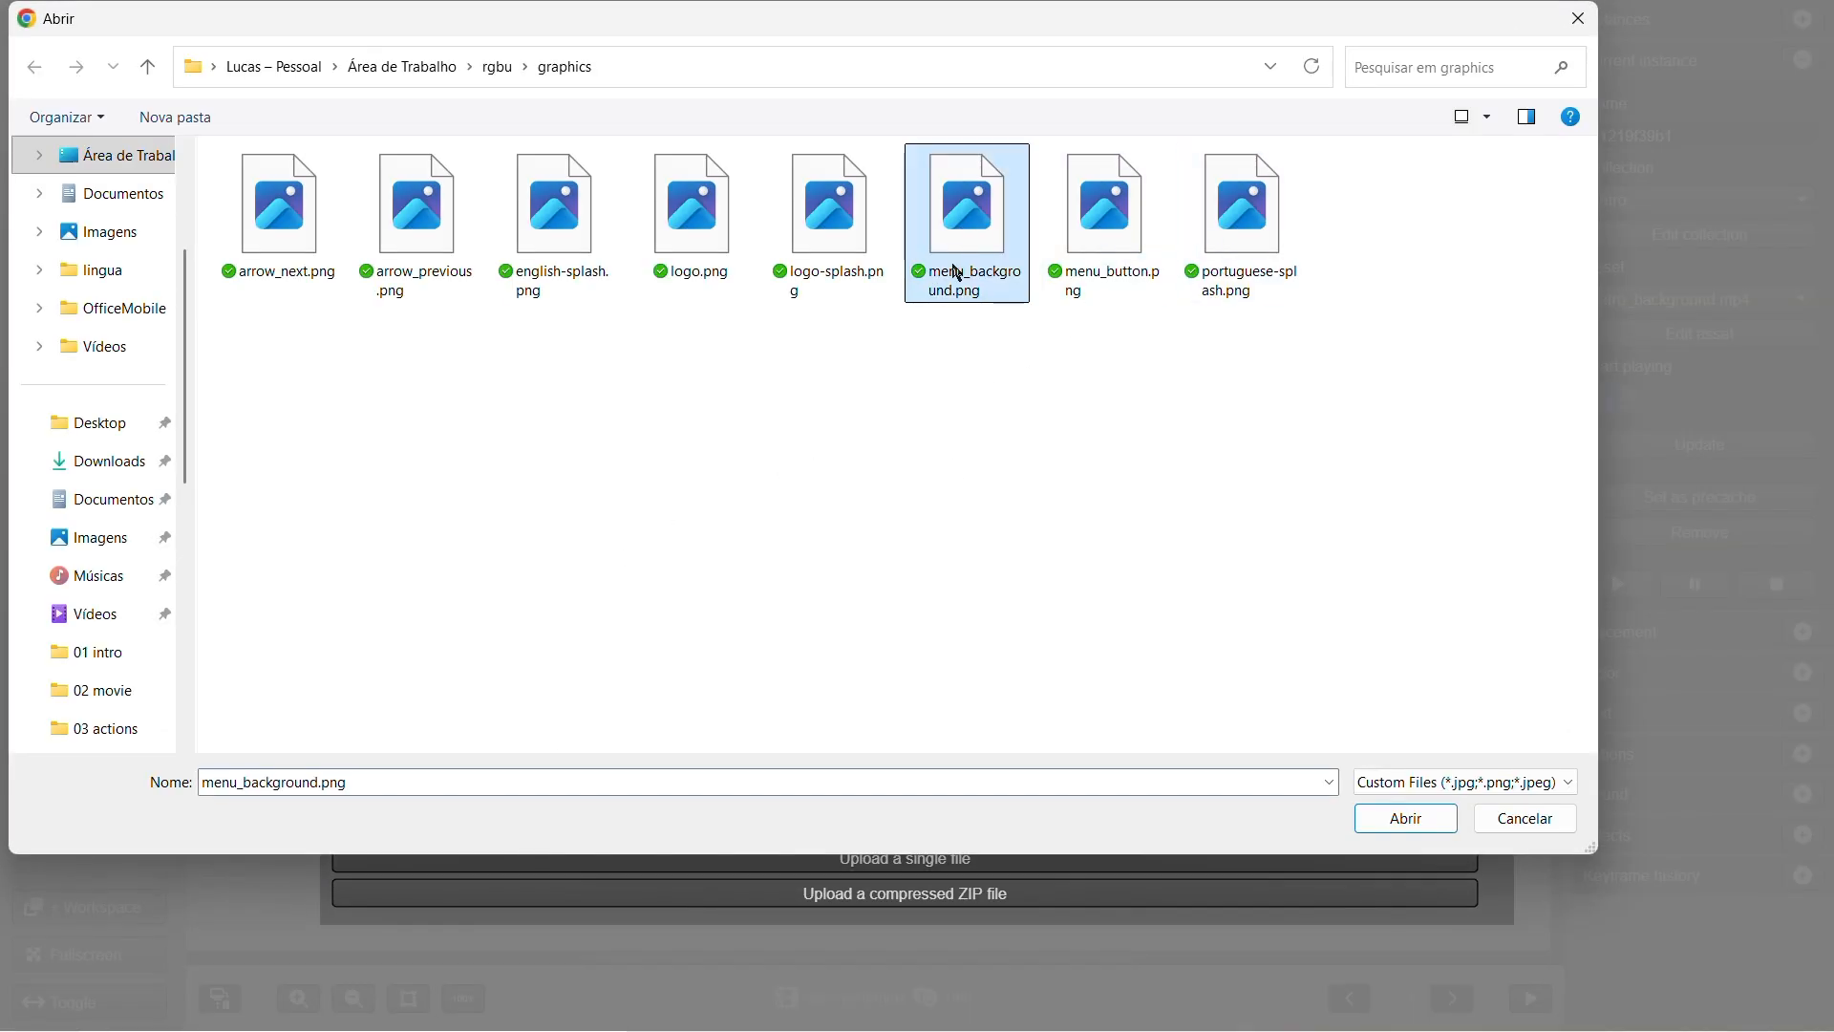
left_click(1397, 818)
left_click(411, 366)
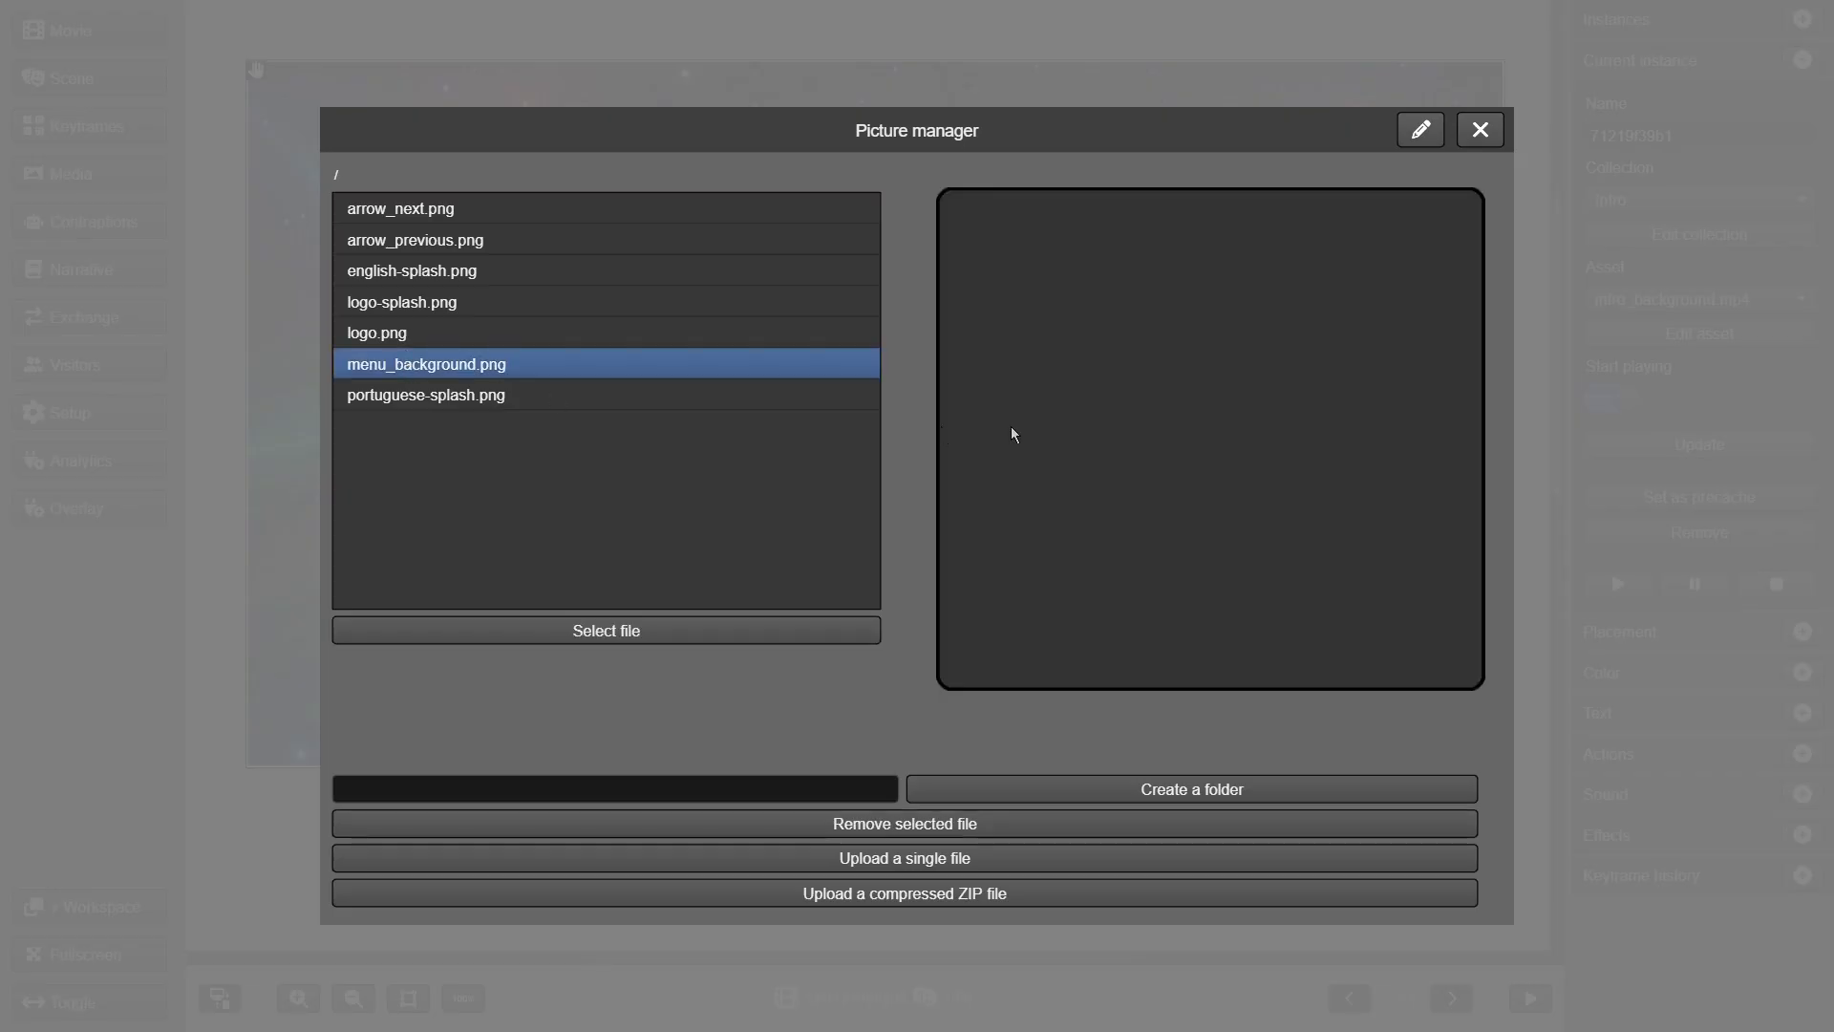
left_click(764, 629)
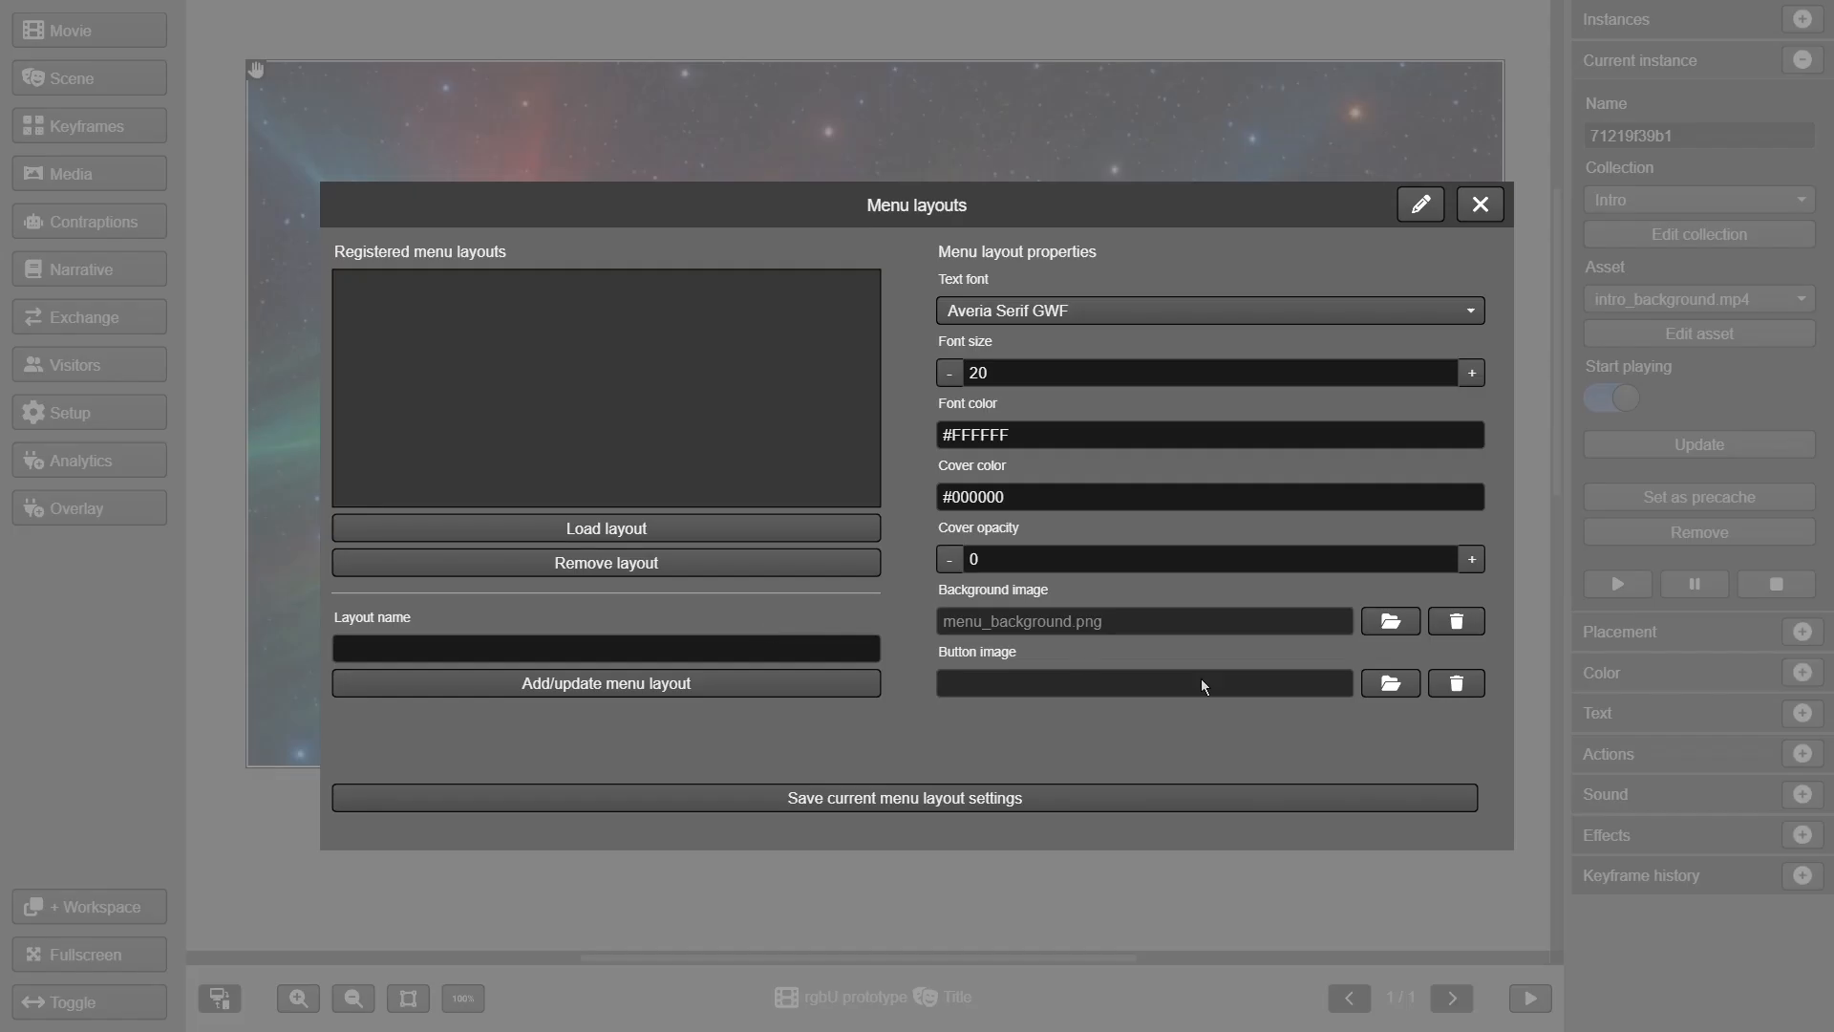
- Upload menu_button.png from the graphics folder and set it as the menu layout's button image
left_click(1391, 694)
left_click(700, 858)
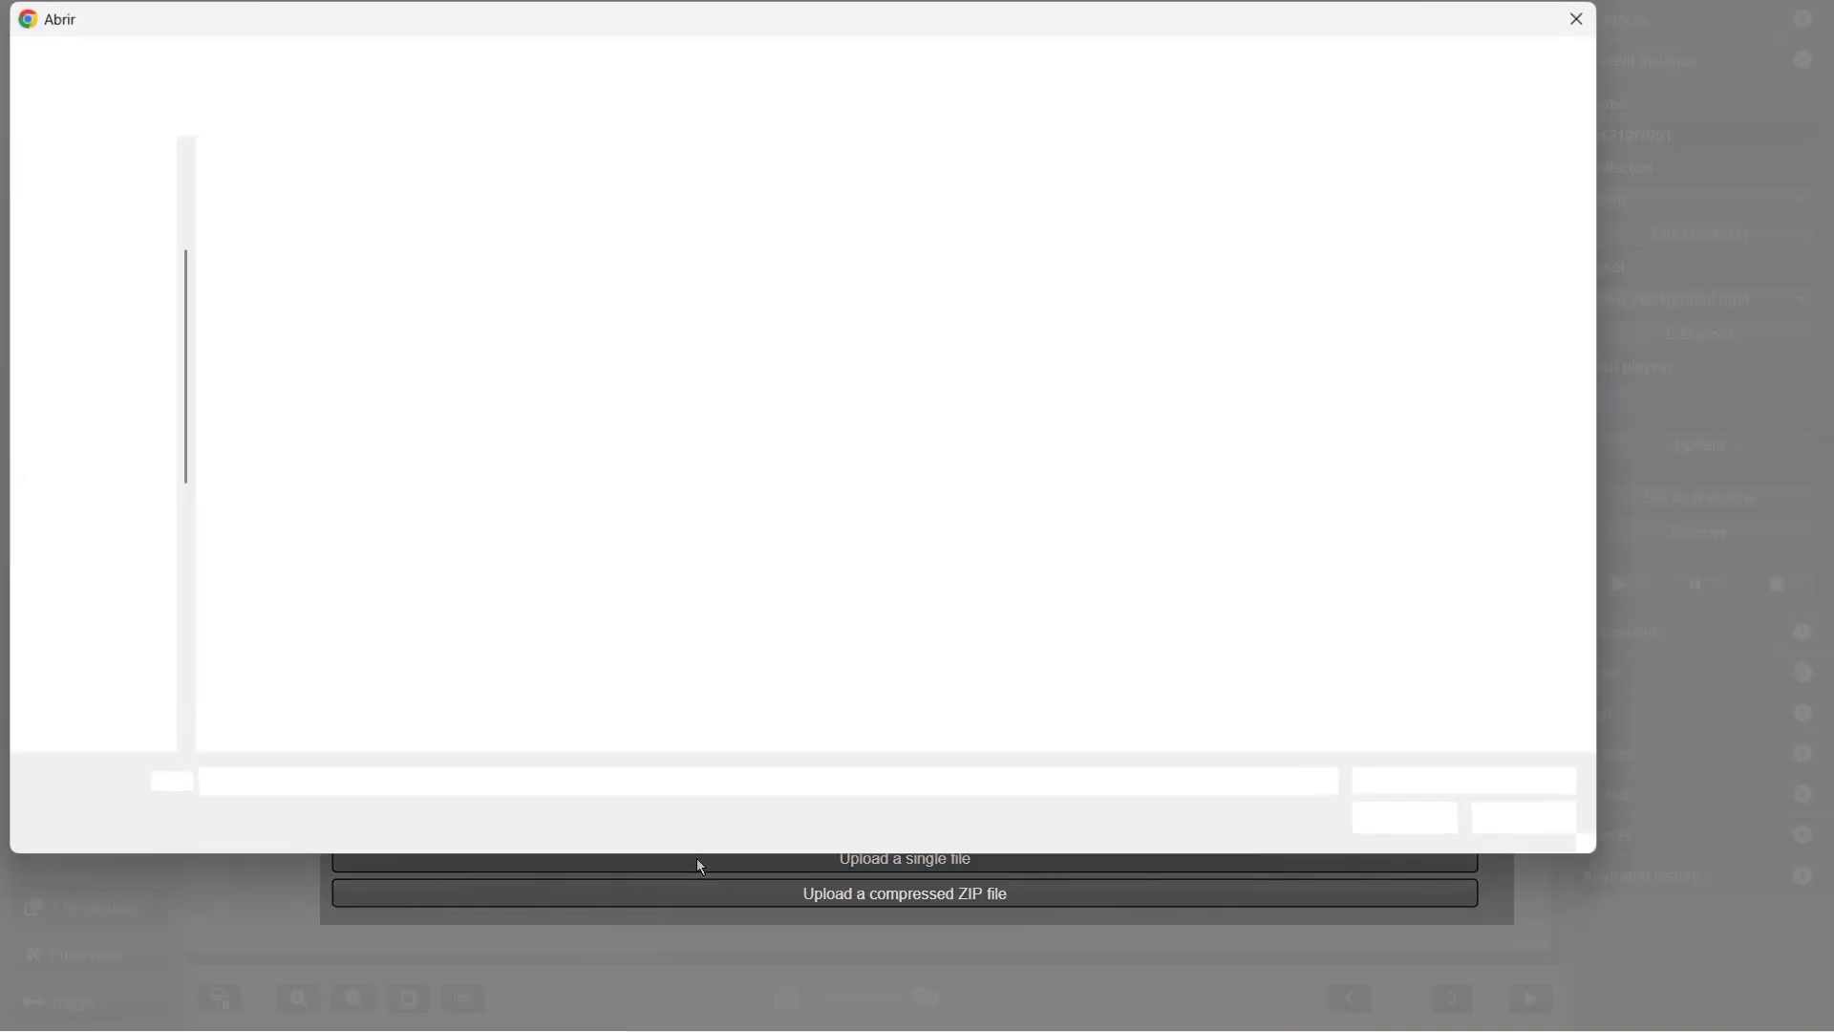
left_click(1101, 237)
double_click(1102, 237)
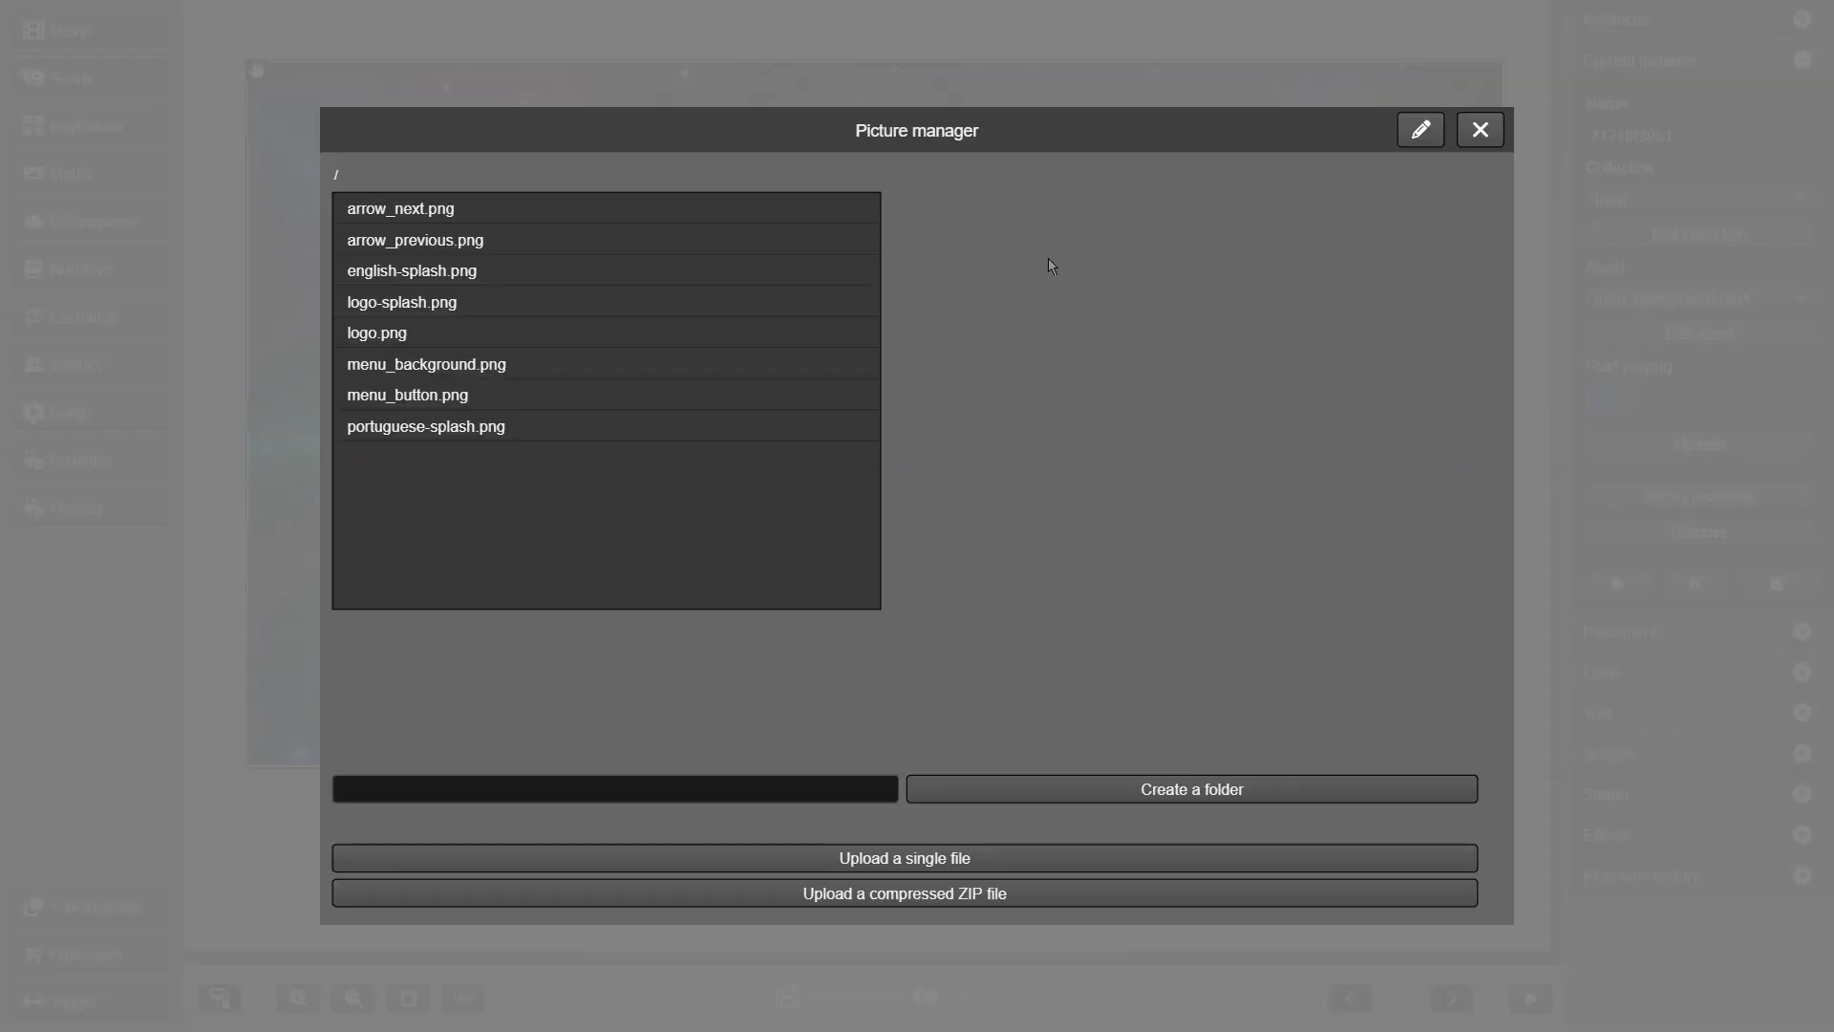
left_click(426, 395)
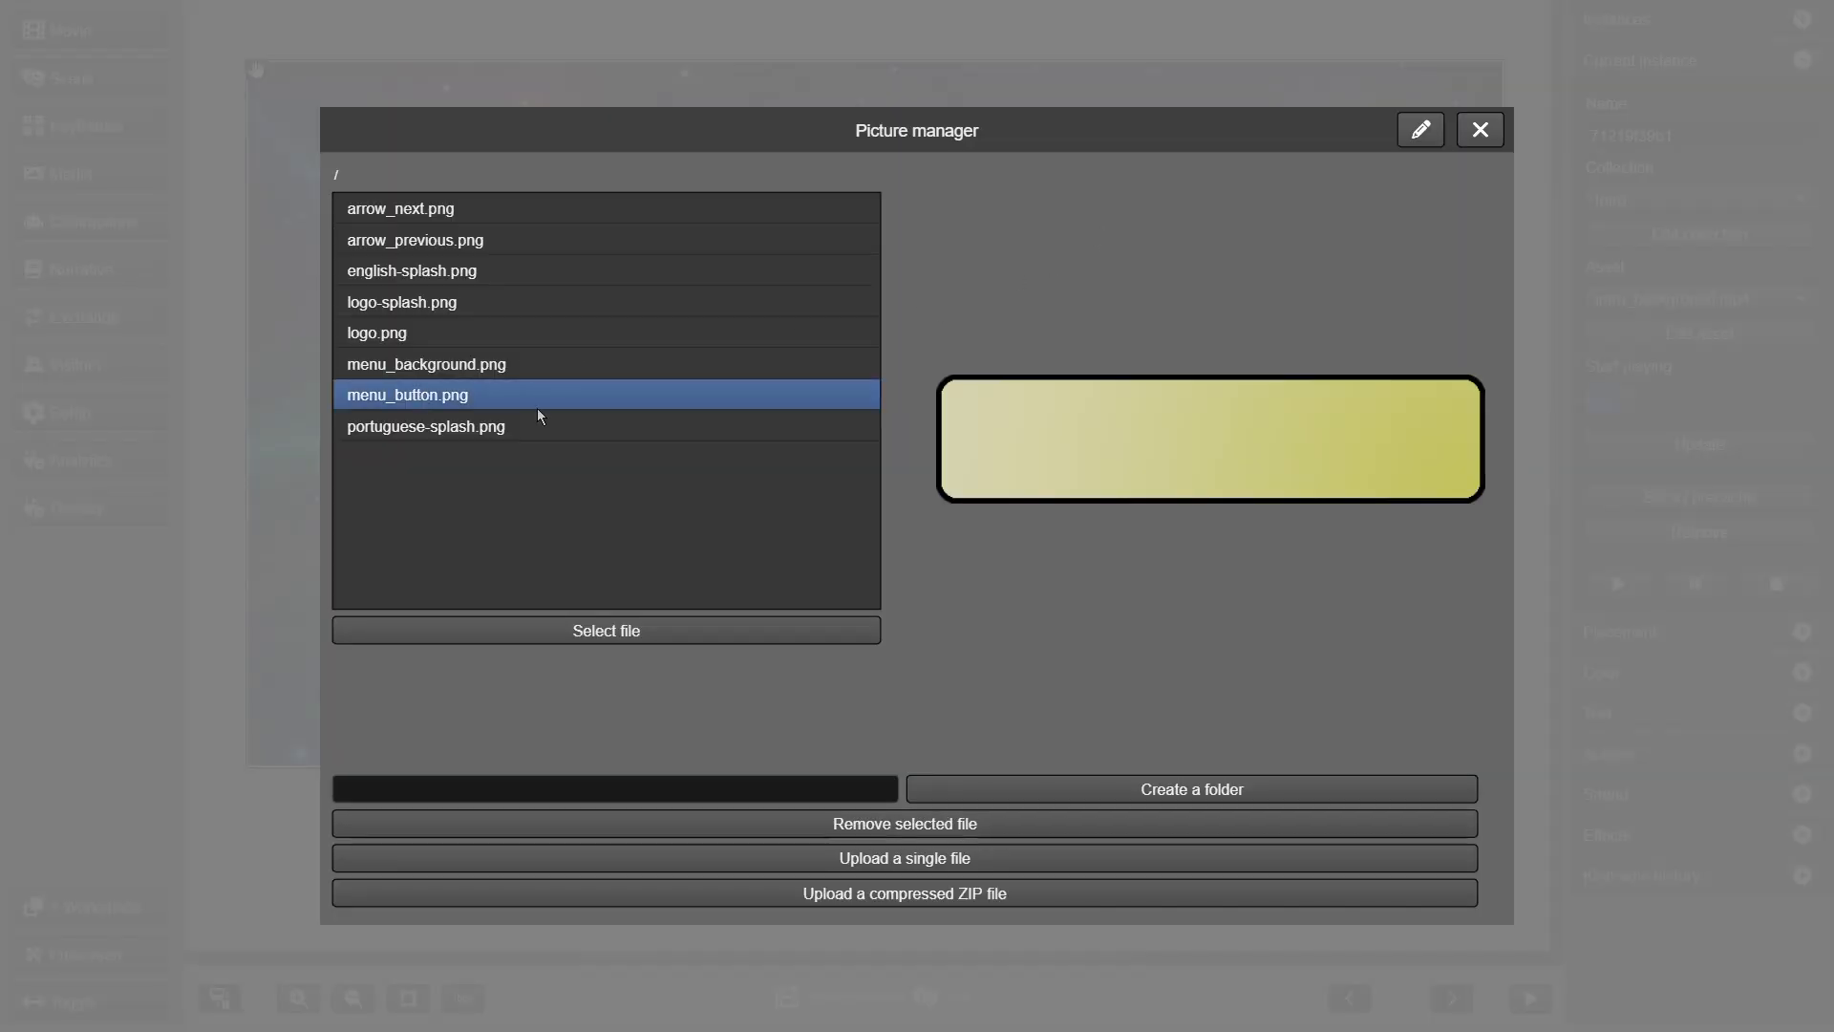
left_click(785, 632)
- Set the menu layout's font size to 30 and its font color to #000000
left_click(1044, 373)
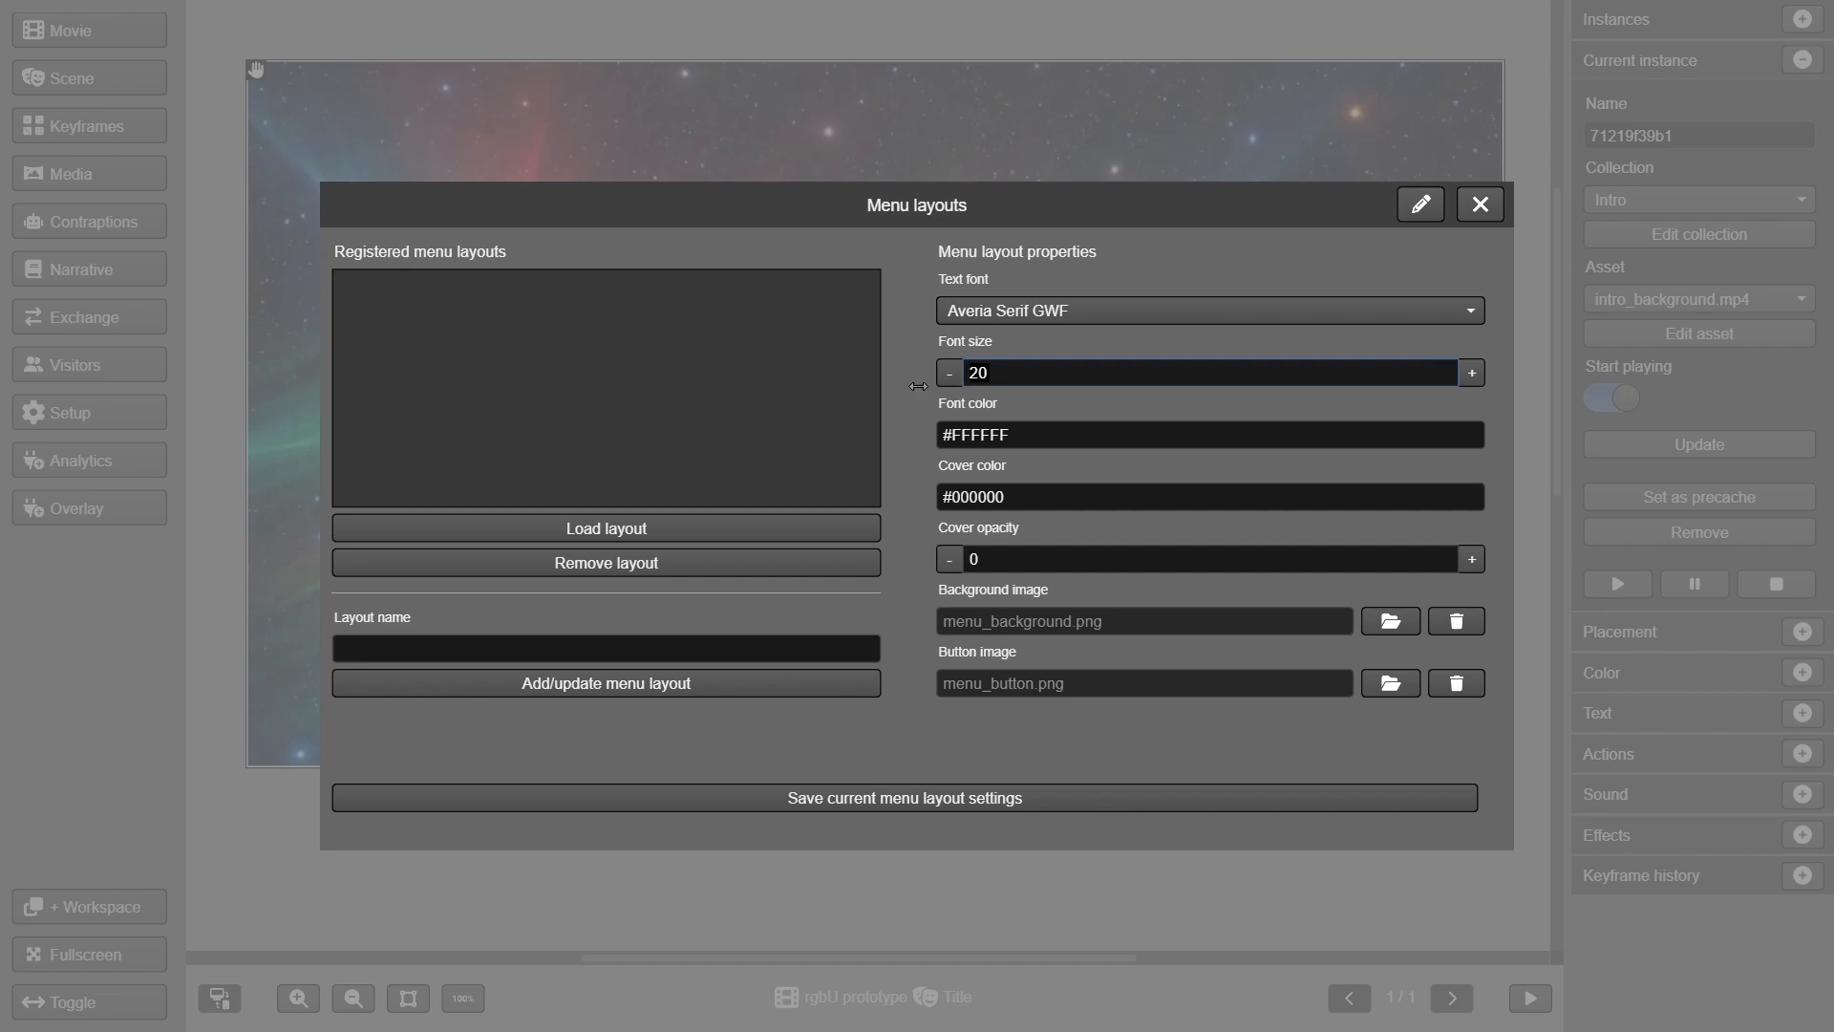
type("30")
left_click(1101, 430)
type("000000")
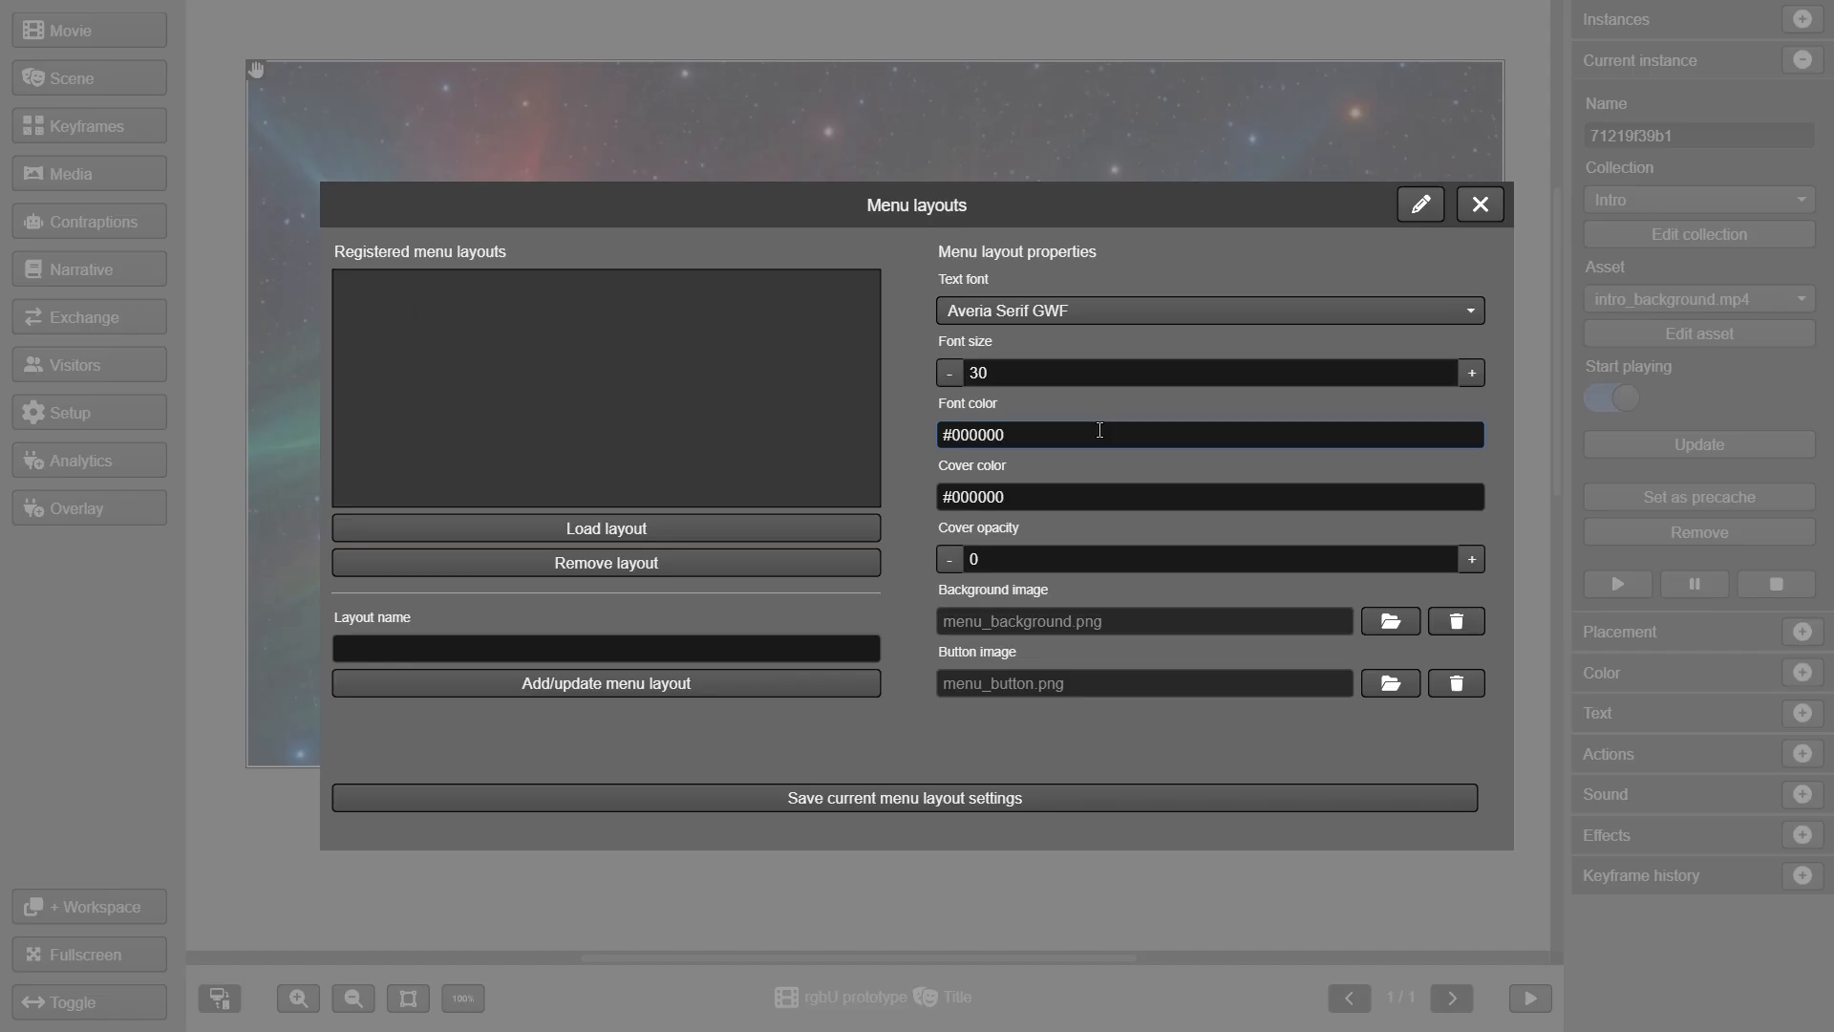
- Register the menu layout under the name "basic" and save the current menu layout settings
left_click(824, 655)
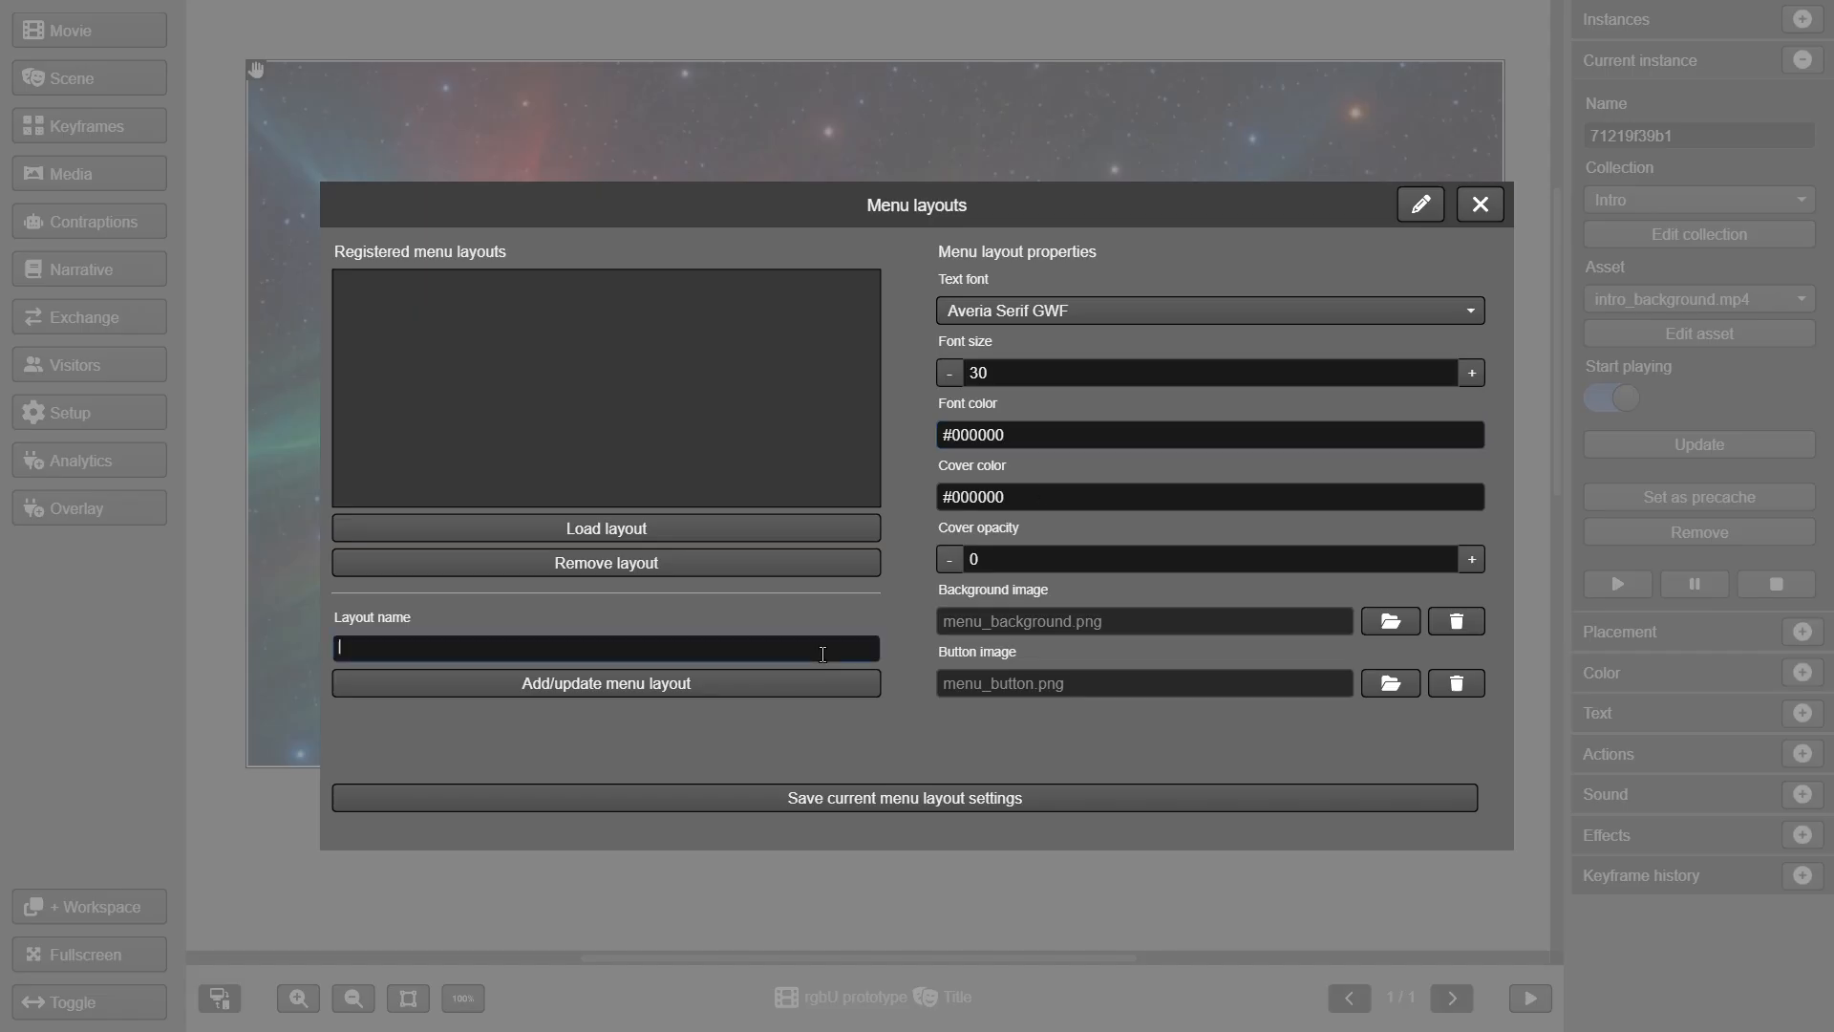
type("basic")
left_click(870, 684)
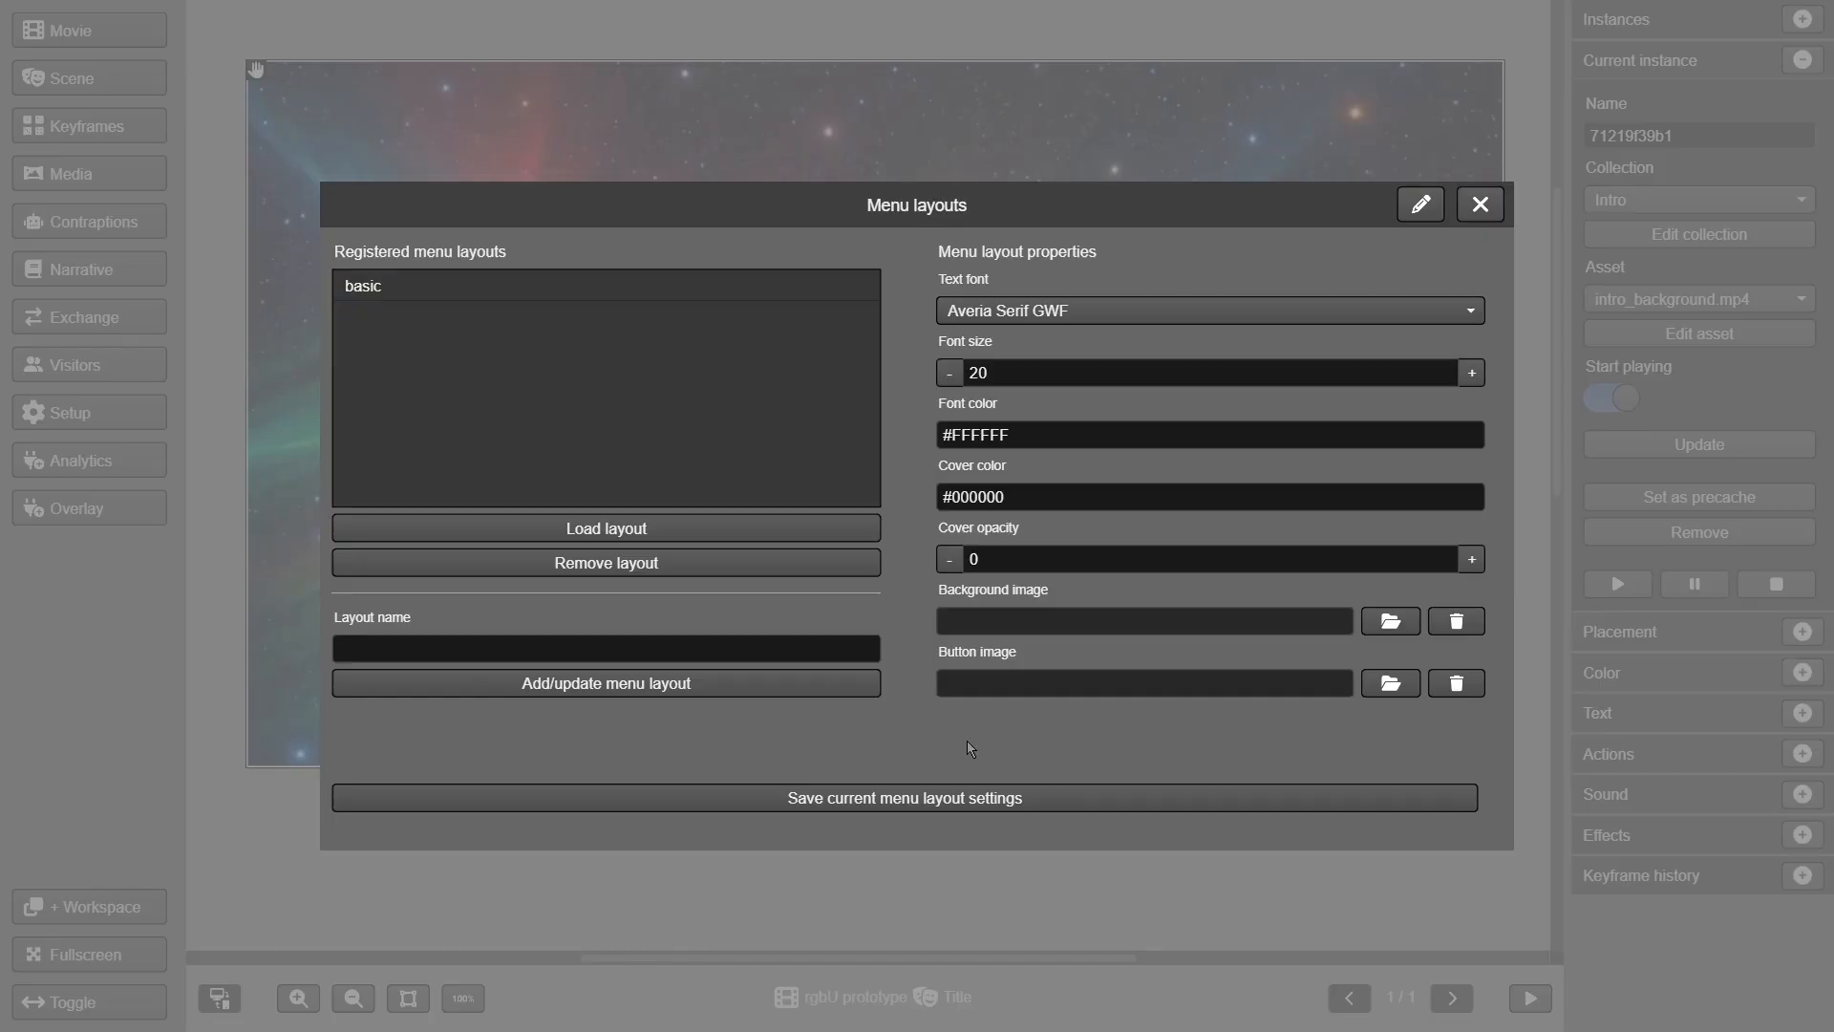
left_click(992, 798)
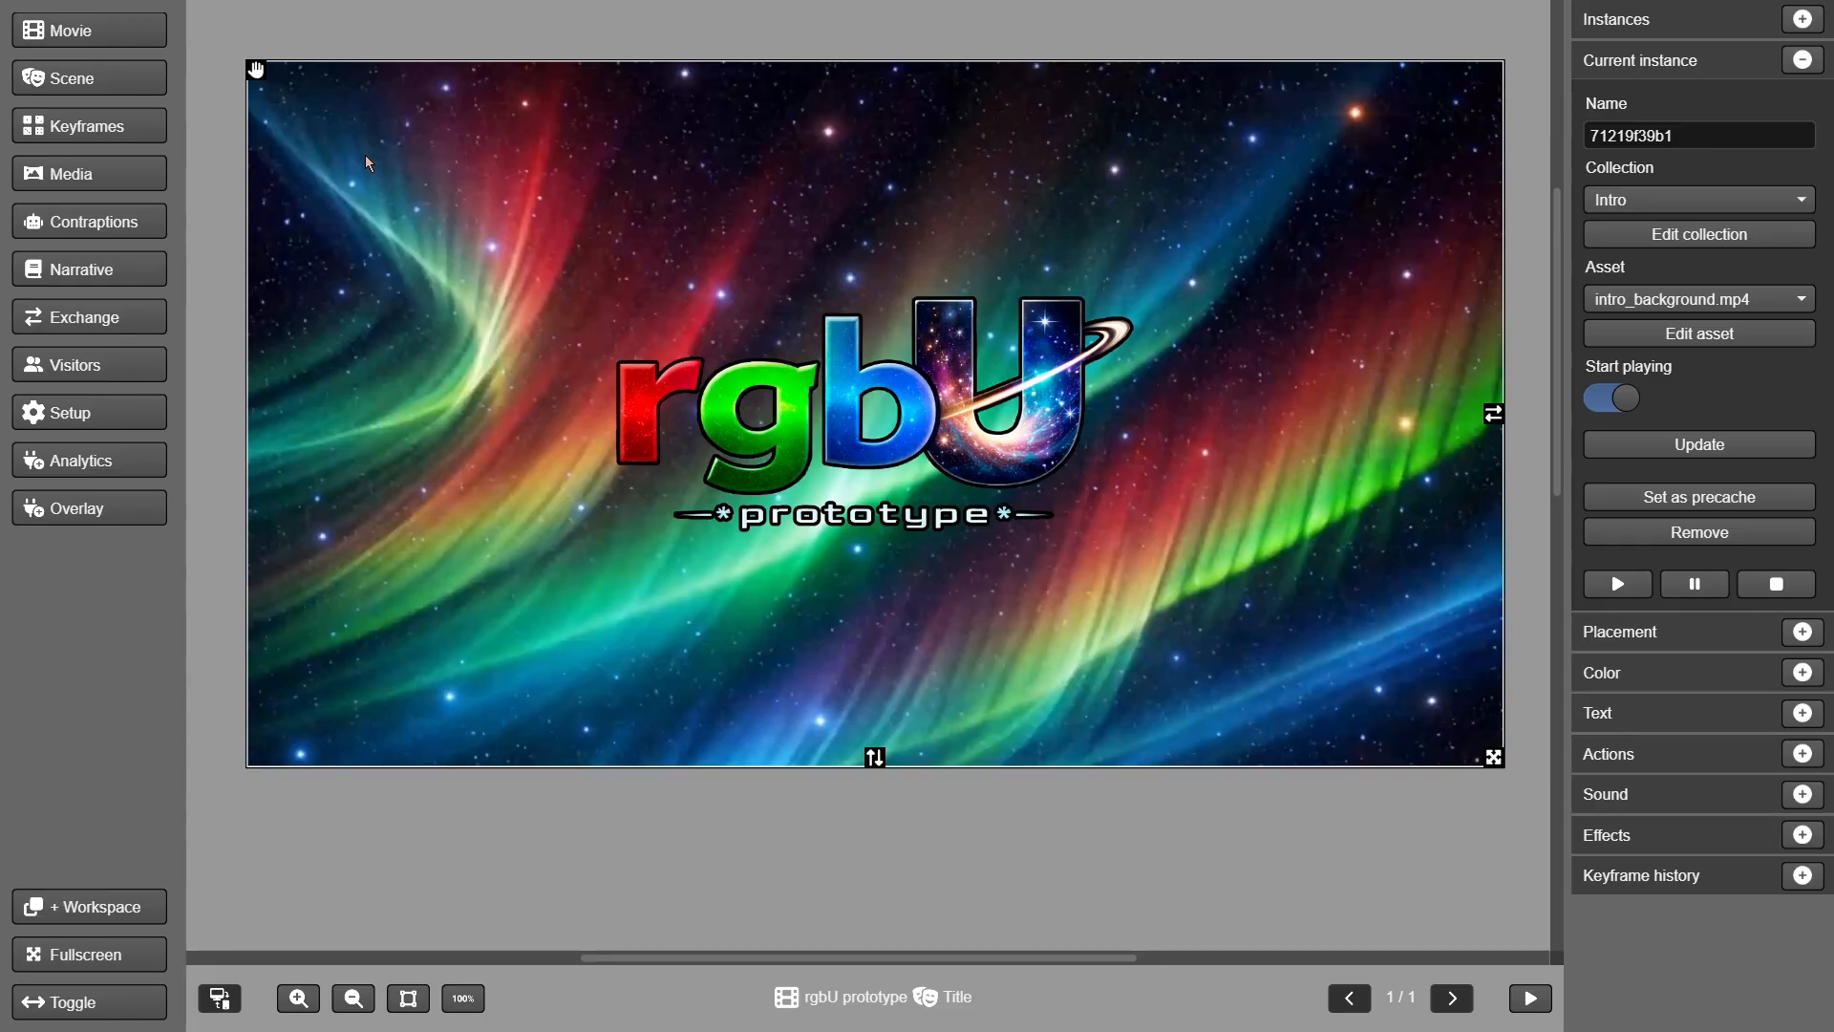
- Create a "show menu" action block from the Contraptions group in the Title scene's start actions
left_click(135, 77)
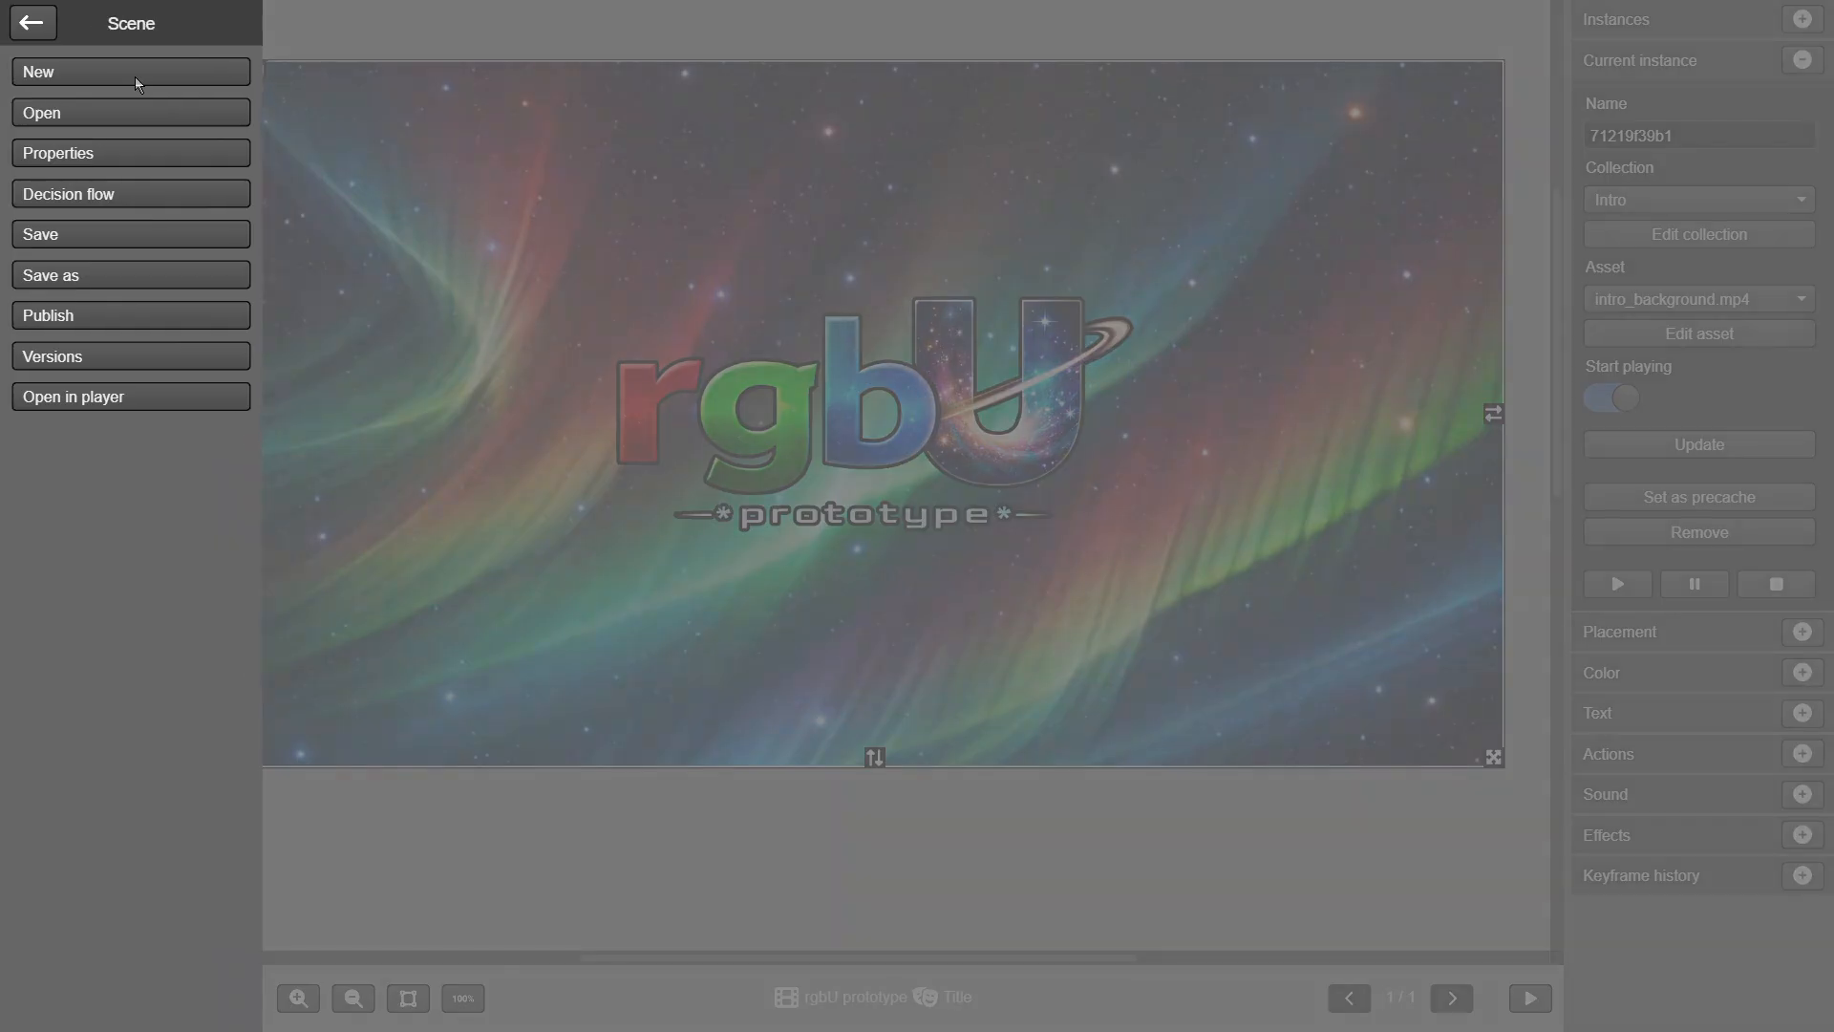
left_click(174, 153)
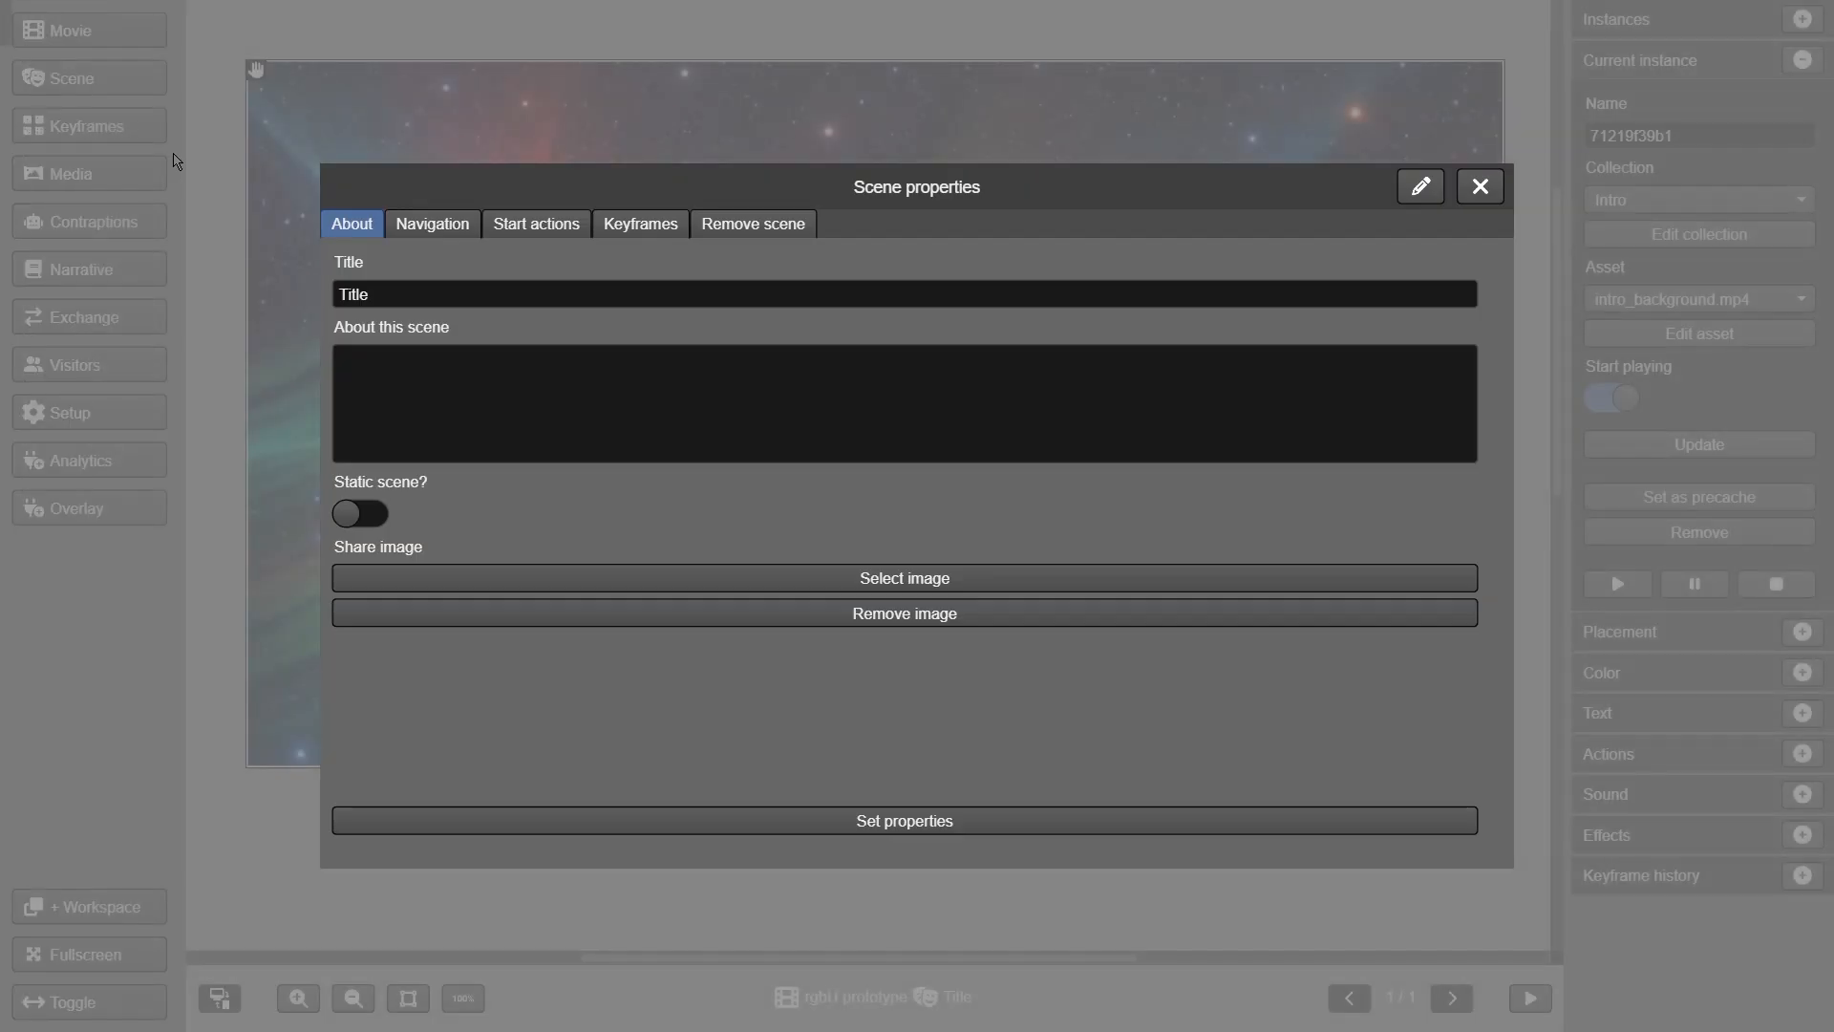
left_click(516, 229)
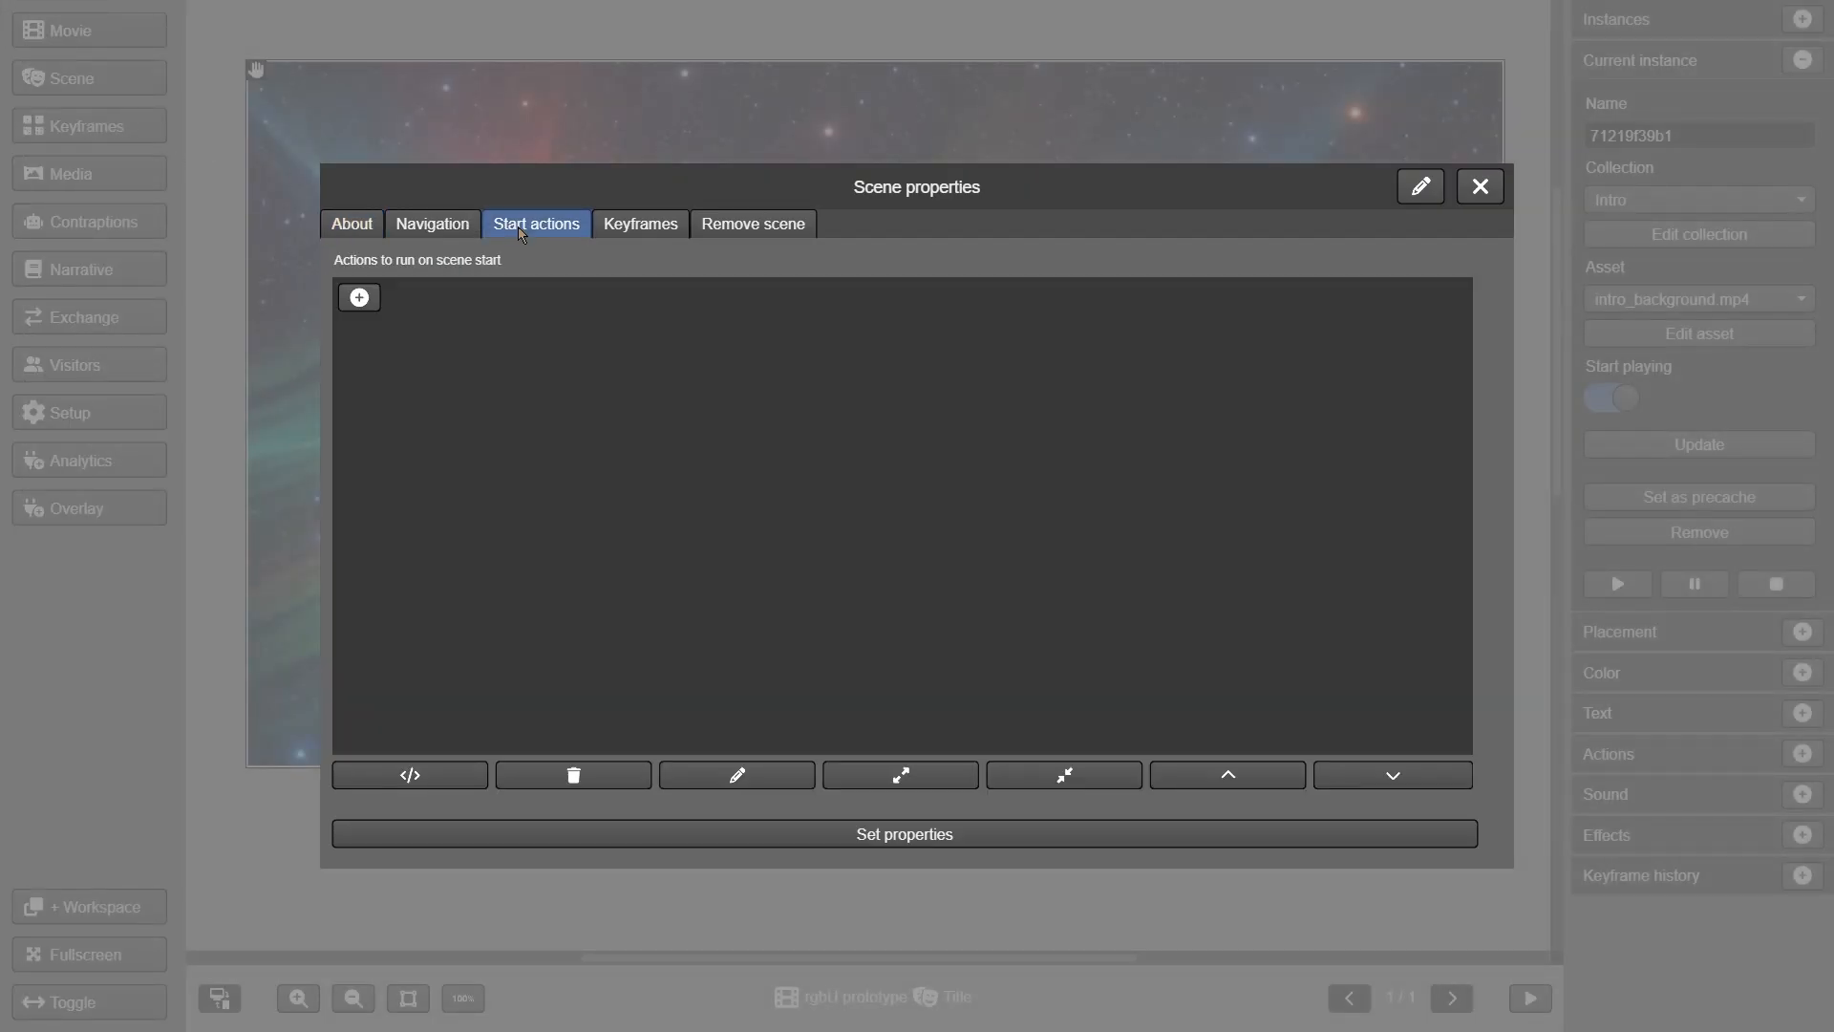
left_click(360, 298)
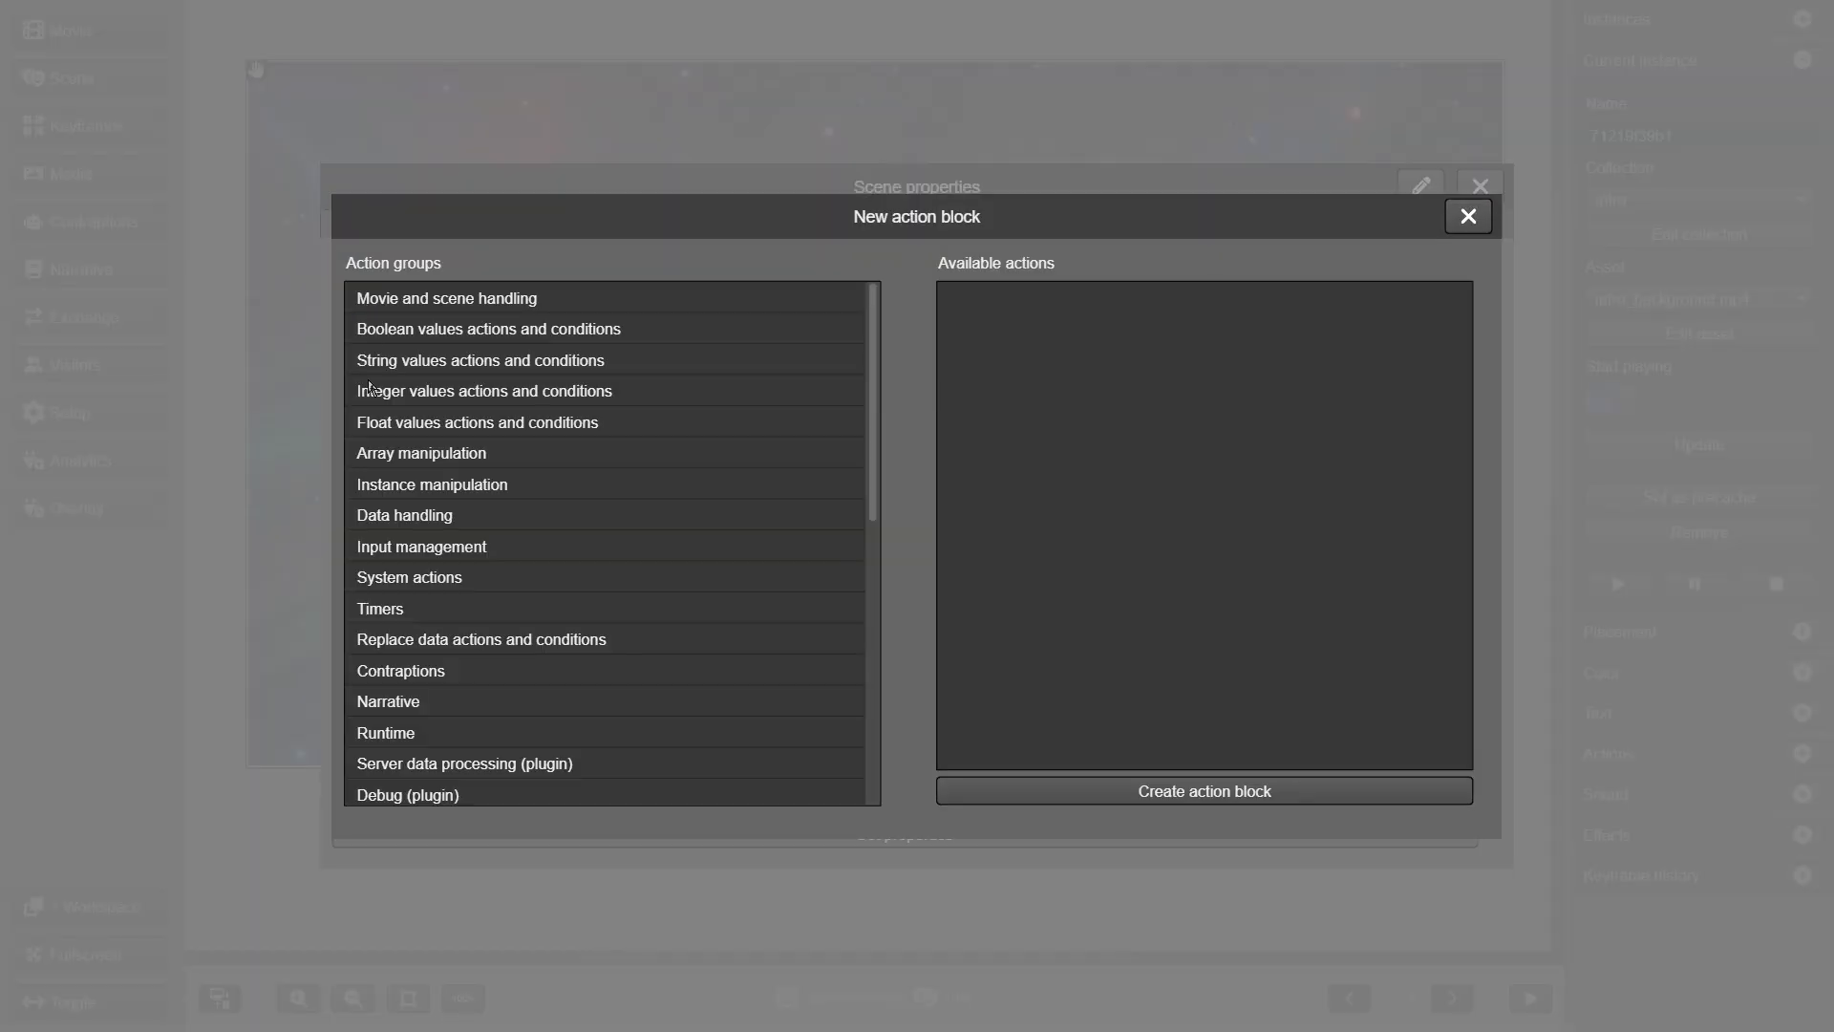
left_click(429, 673)
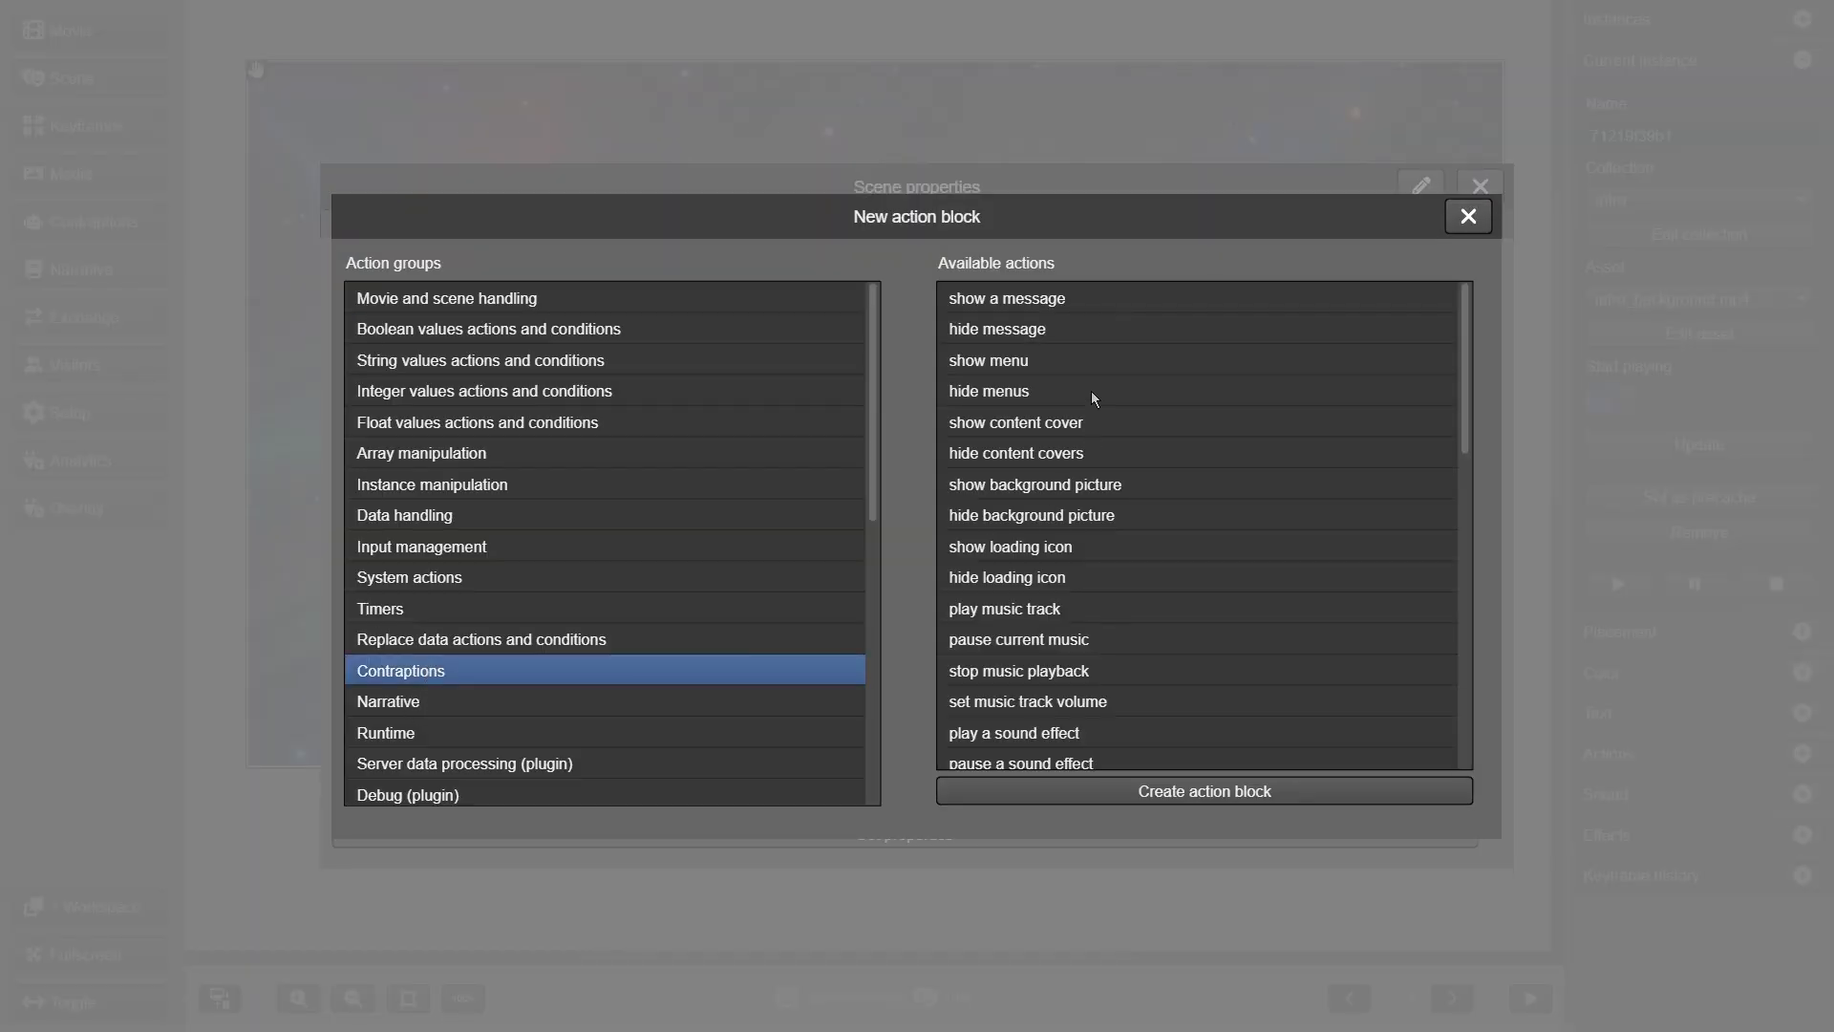
left_click(1106, 366)
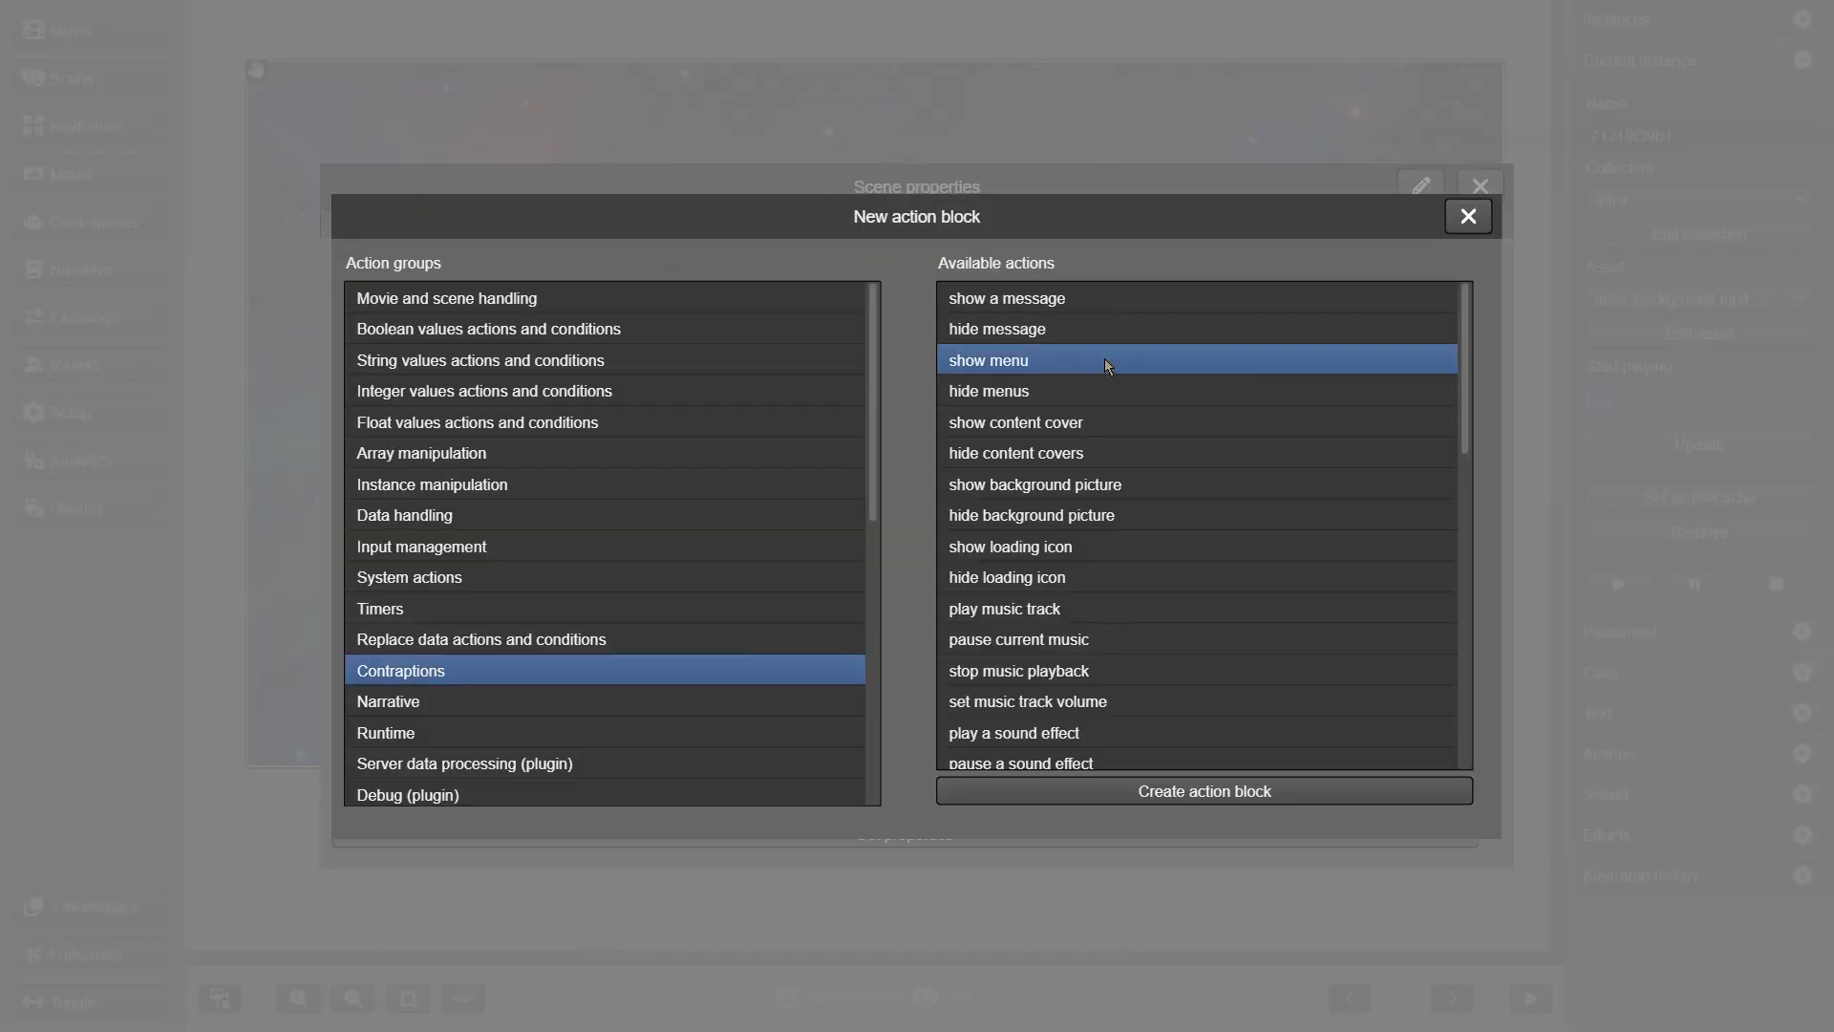
left_click(1279, 801)
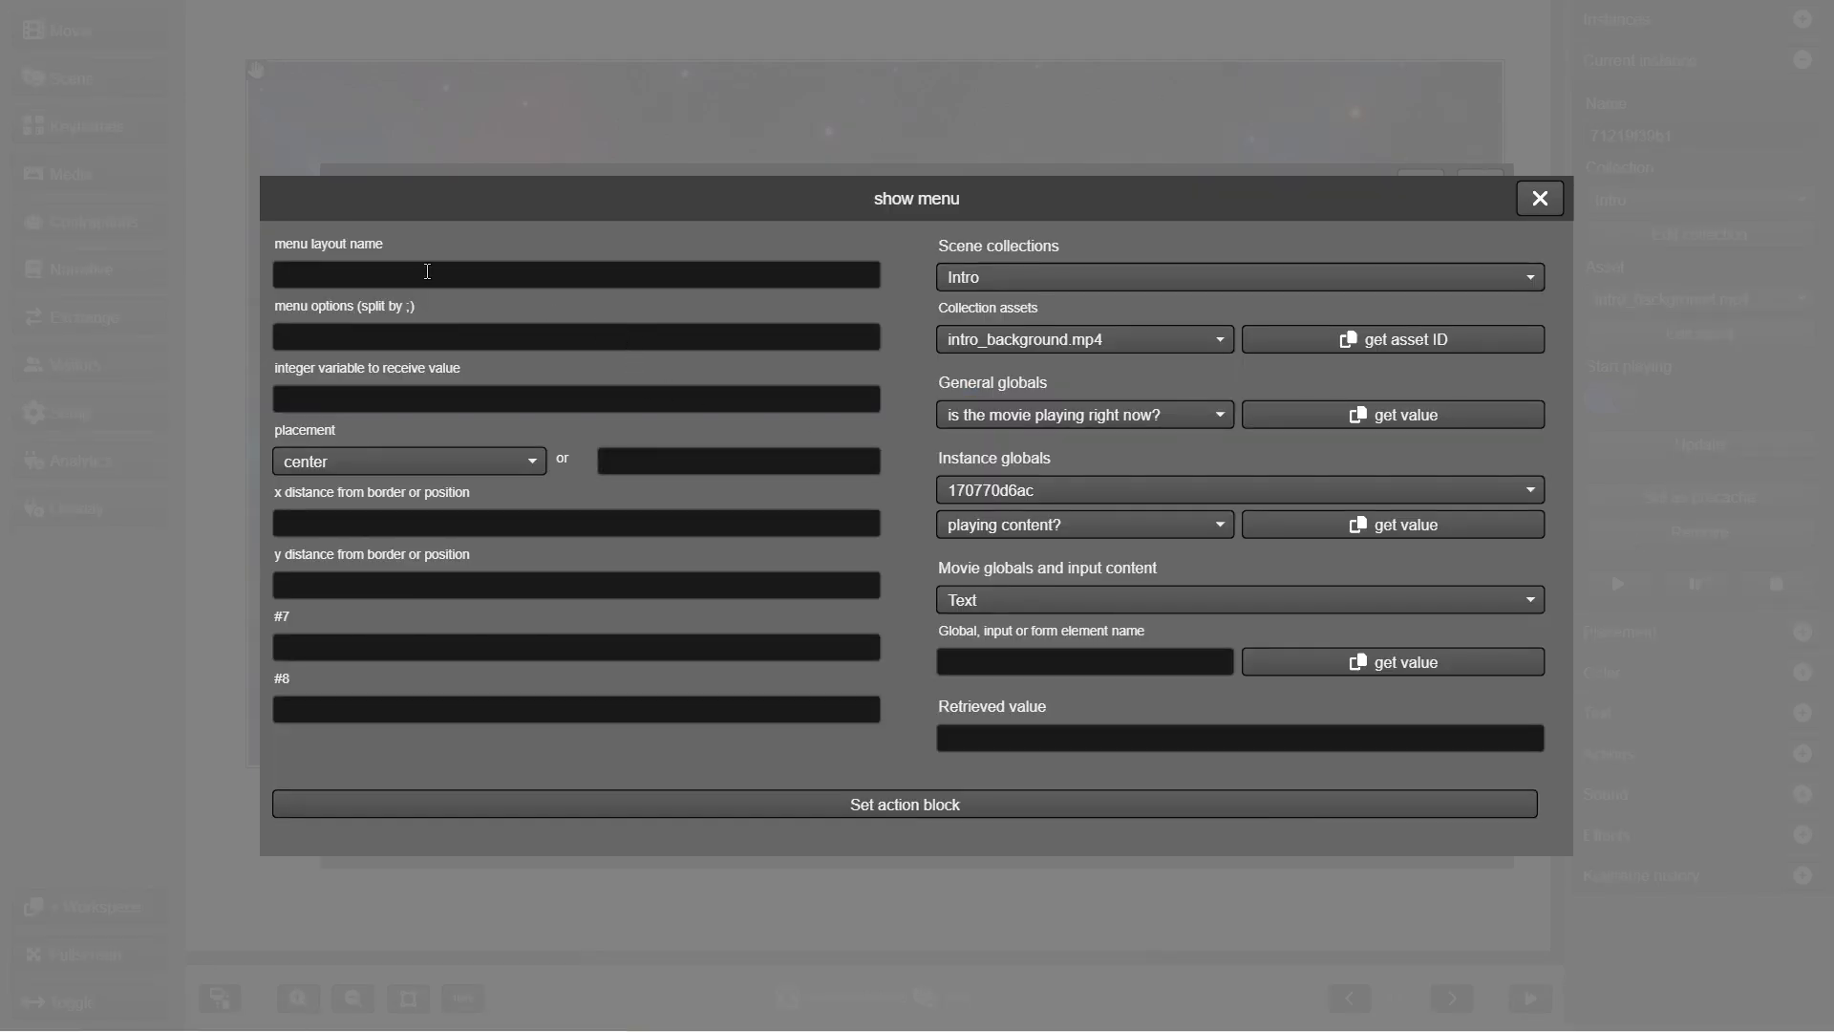
- Give the show menu action the layout basic, options $titlem01;$titlem02;$titlem03 and integer variable menu
left_click(427, 272)
type("b")
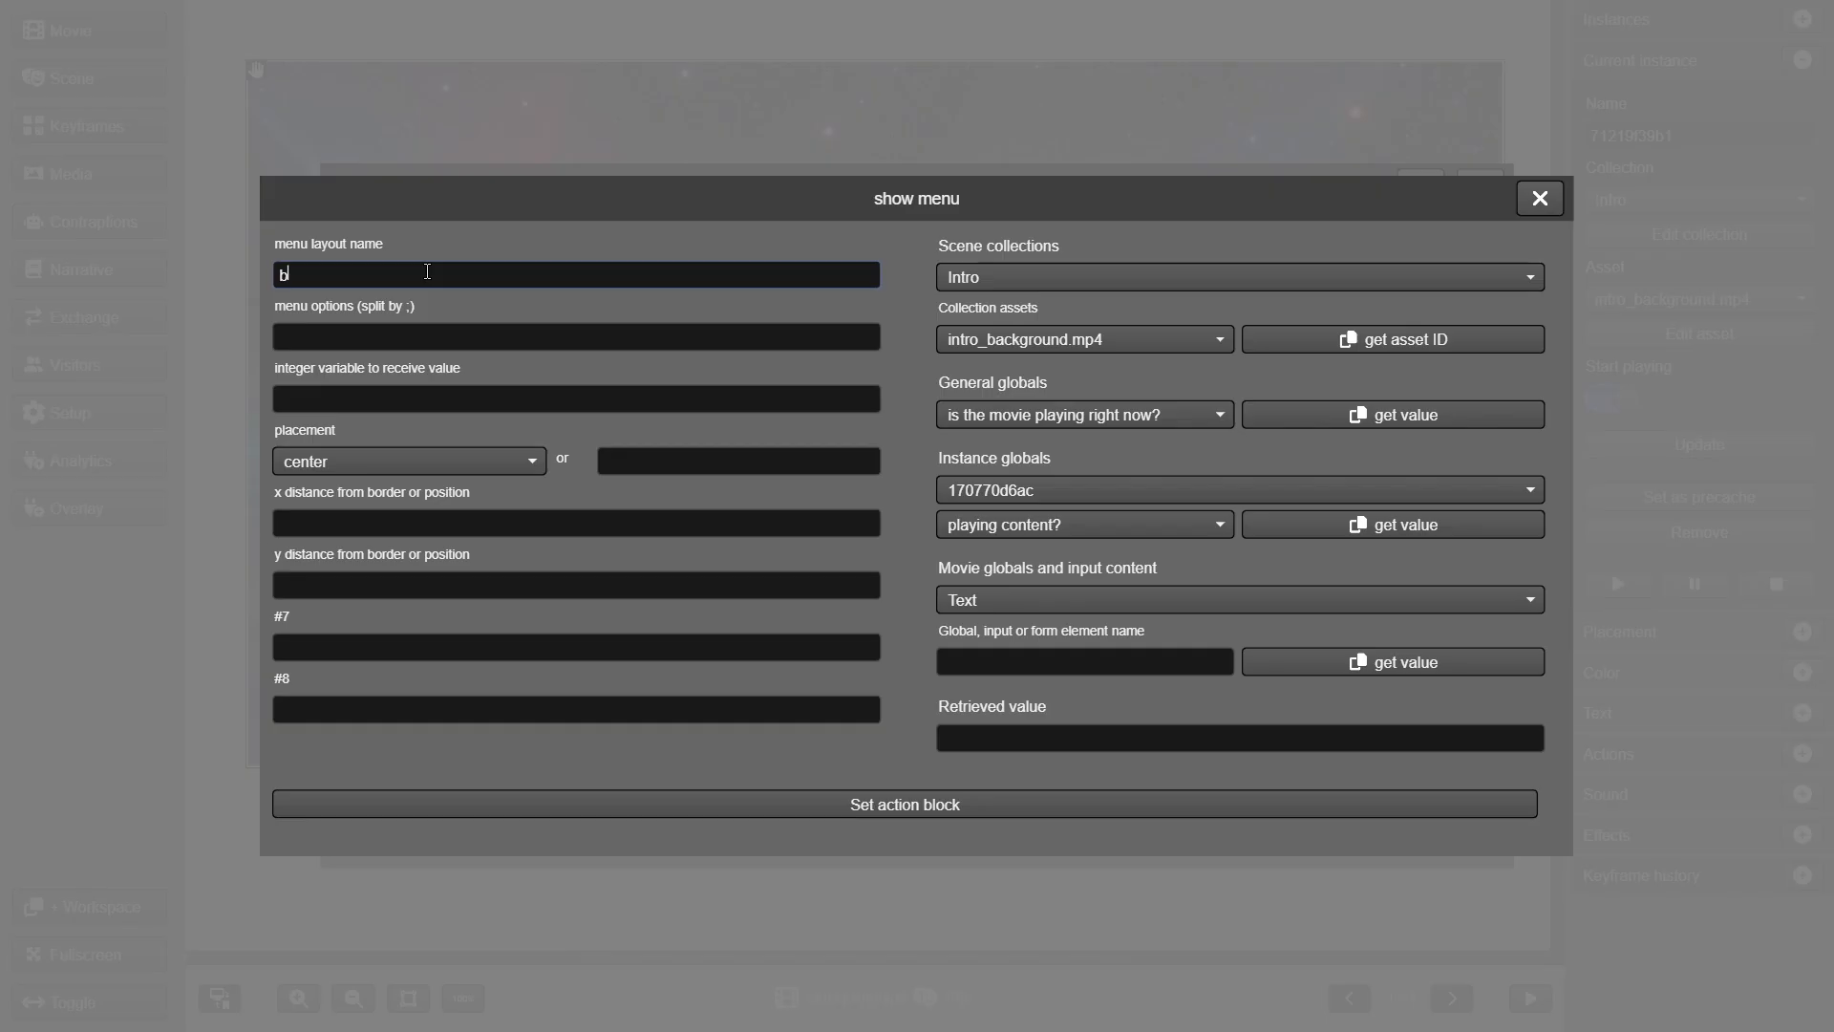
type("asic")
left_click(440, 339)
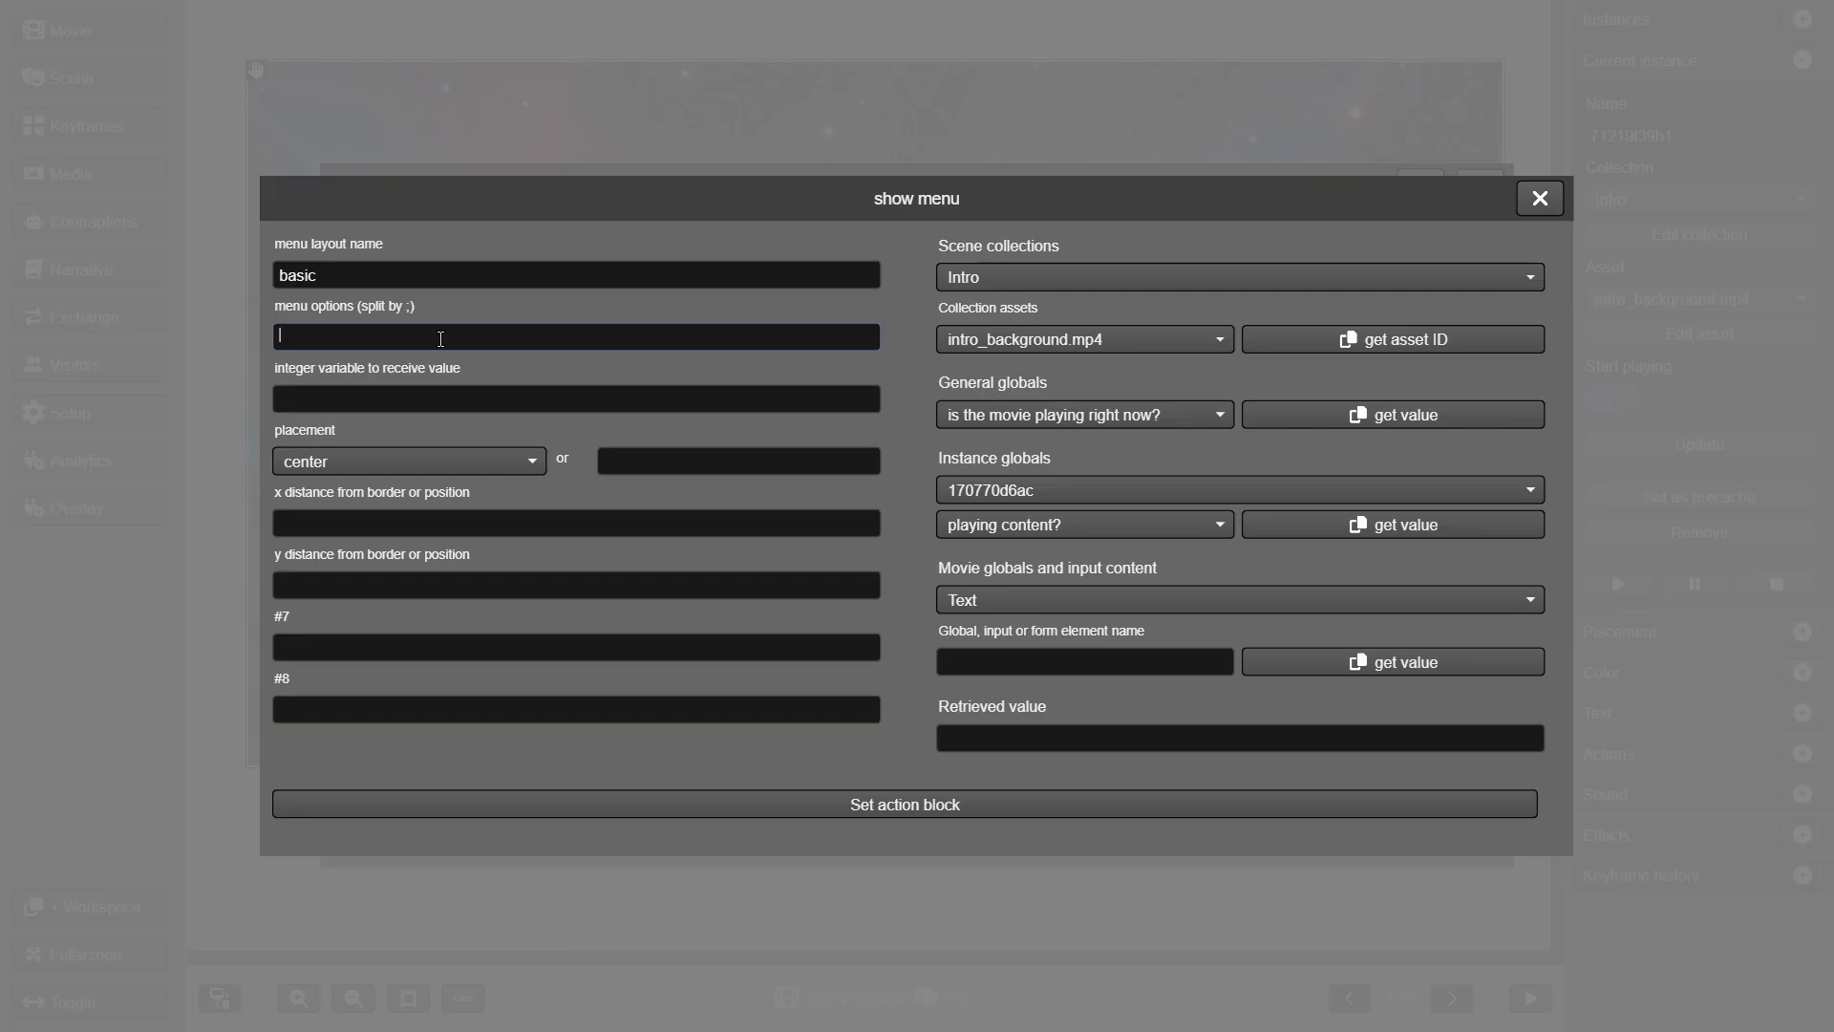
type("$titlem01;$titlem02;$titlem03")
left_click(474, 398)
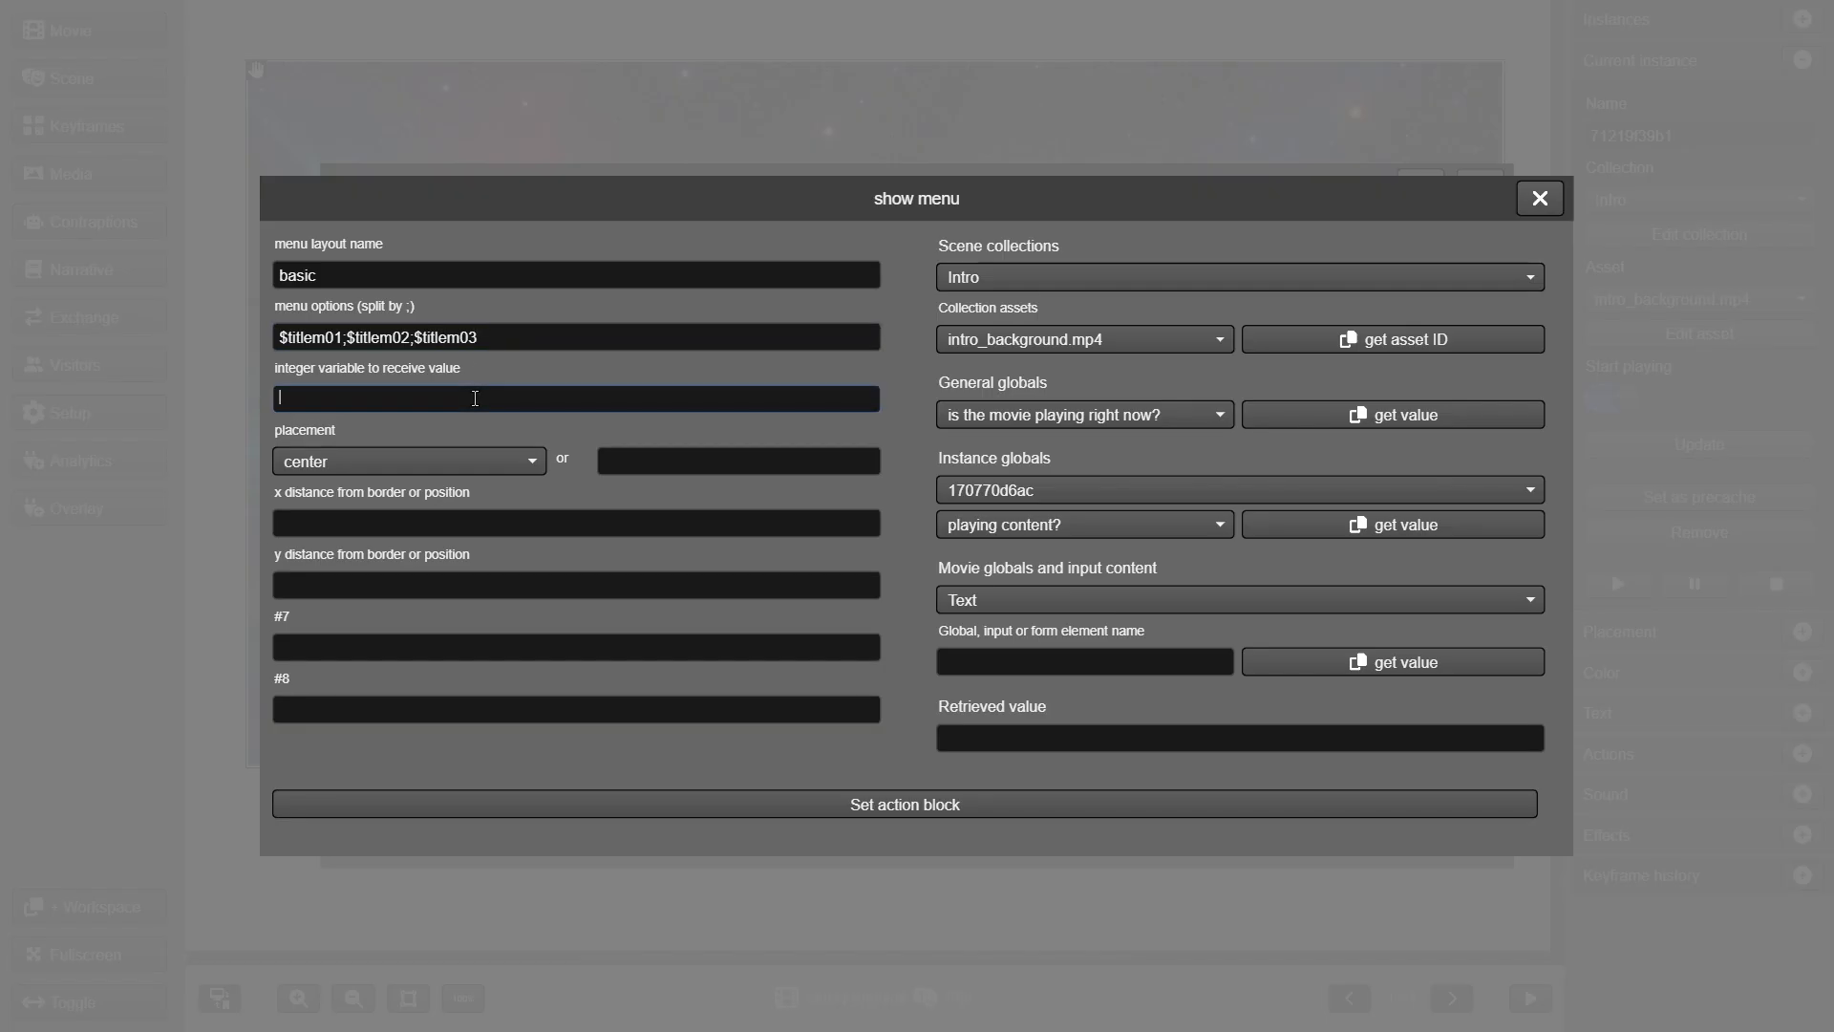
type("menu")
- Place the menu at the bottom with x distance 0 and y distance 50, and set the action block
left_click(519, 465)
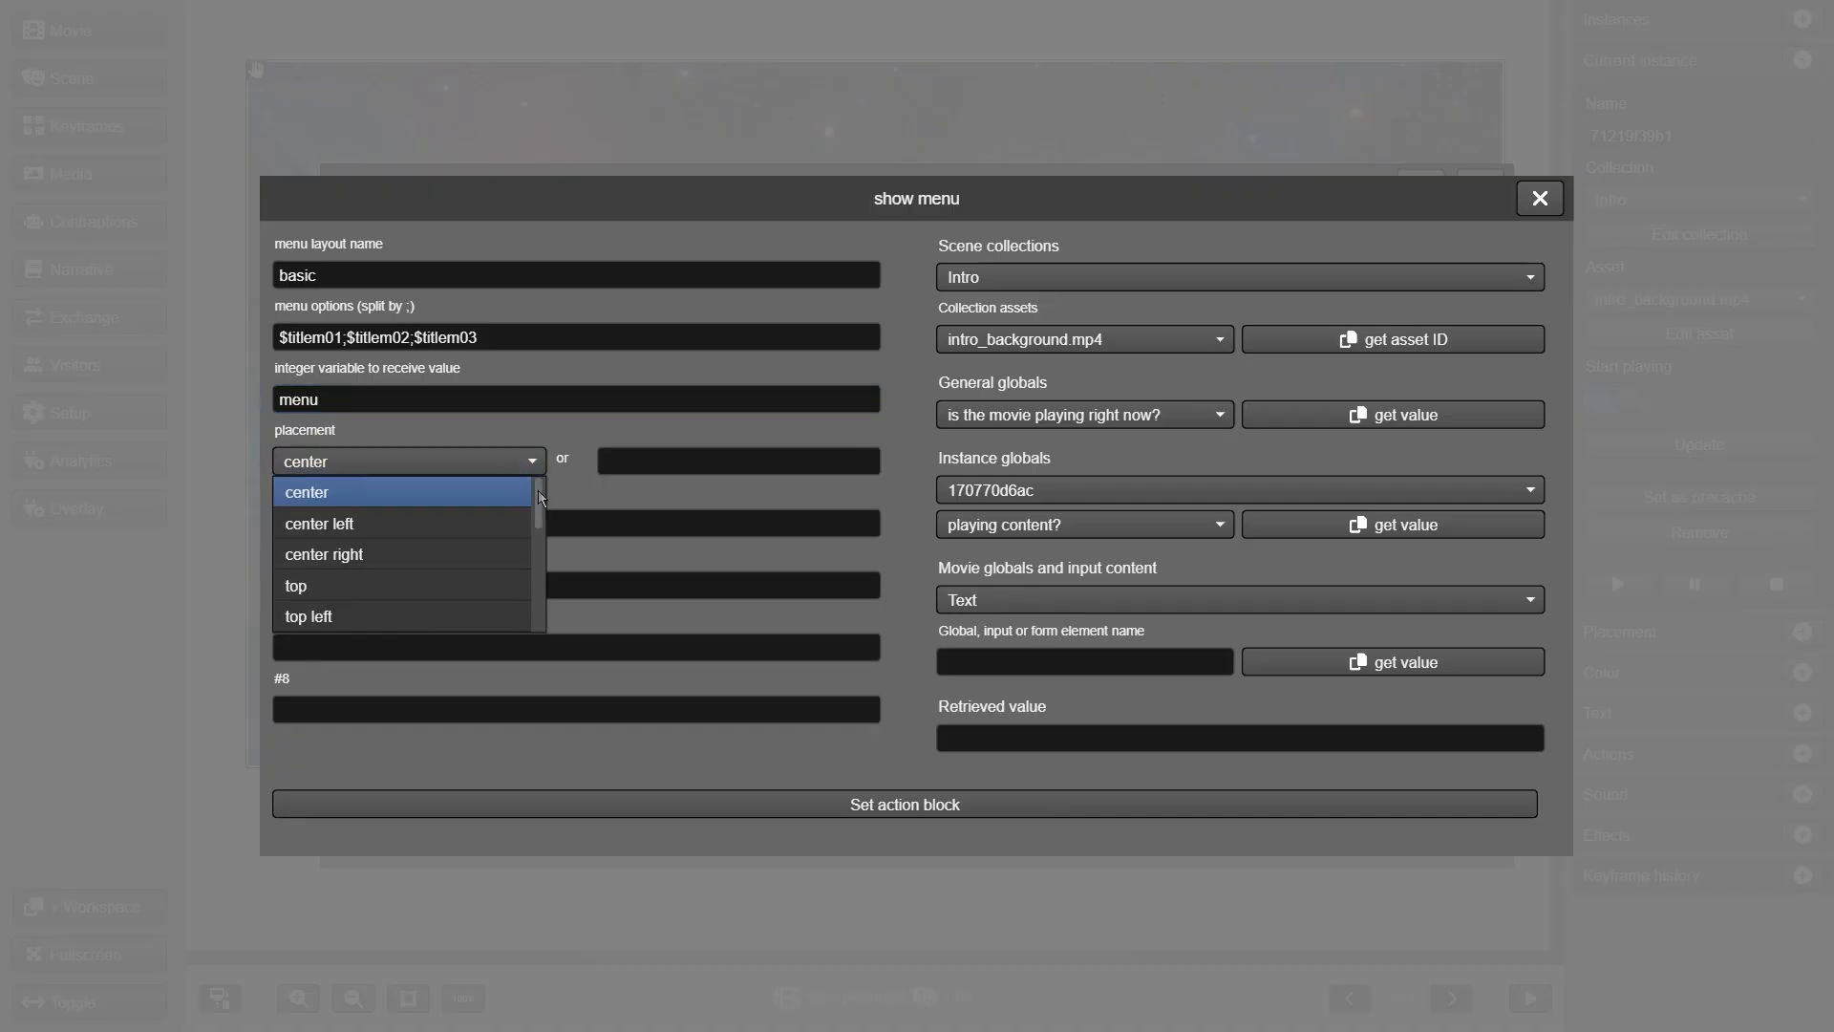
left_click_drag(541, 497, 532, 561)
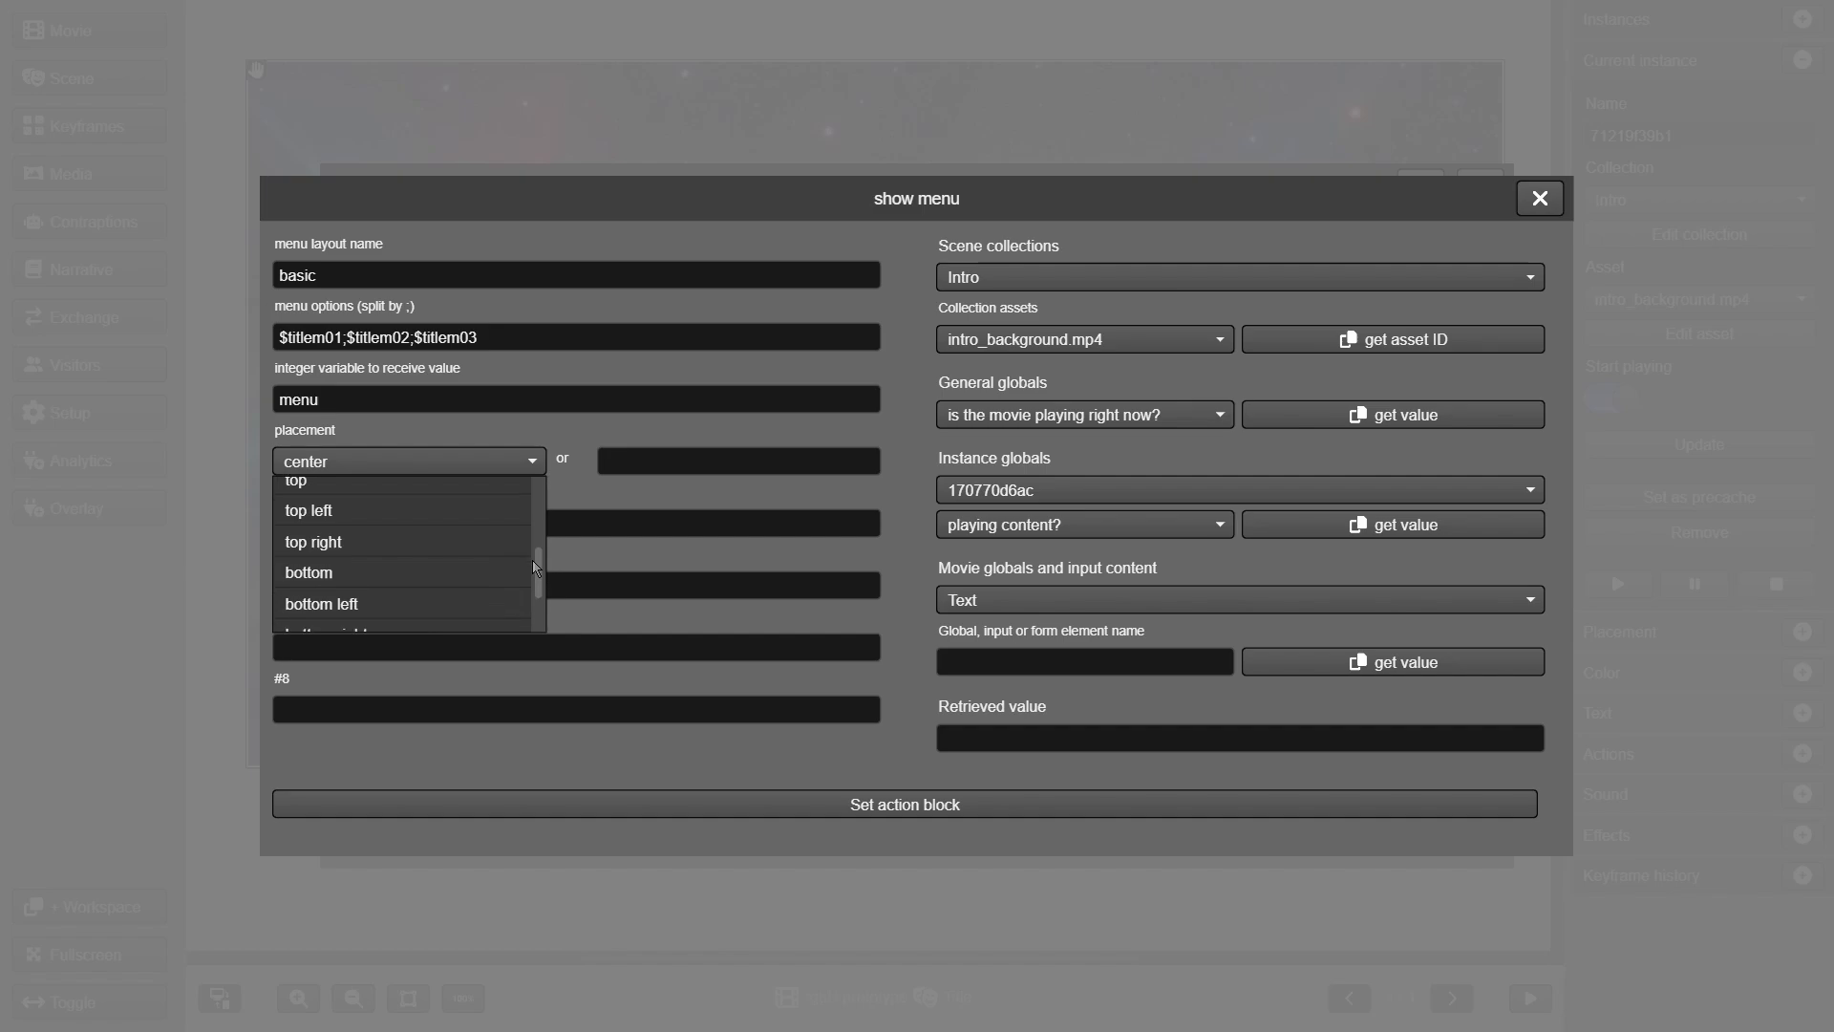
left_click(446, 573)
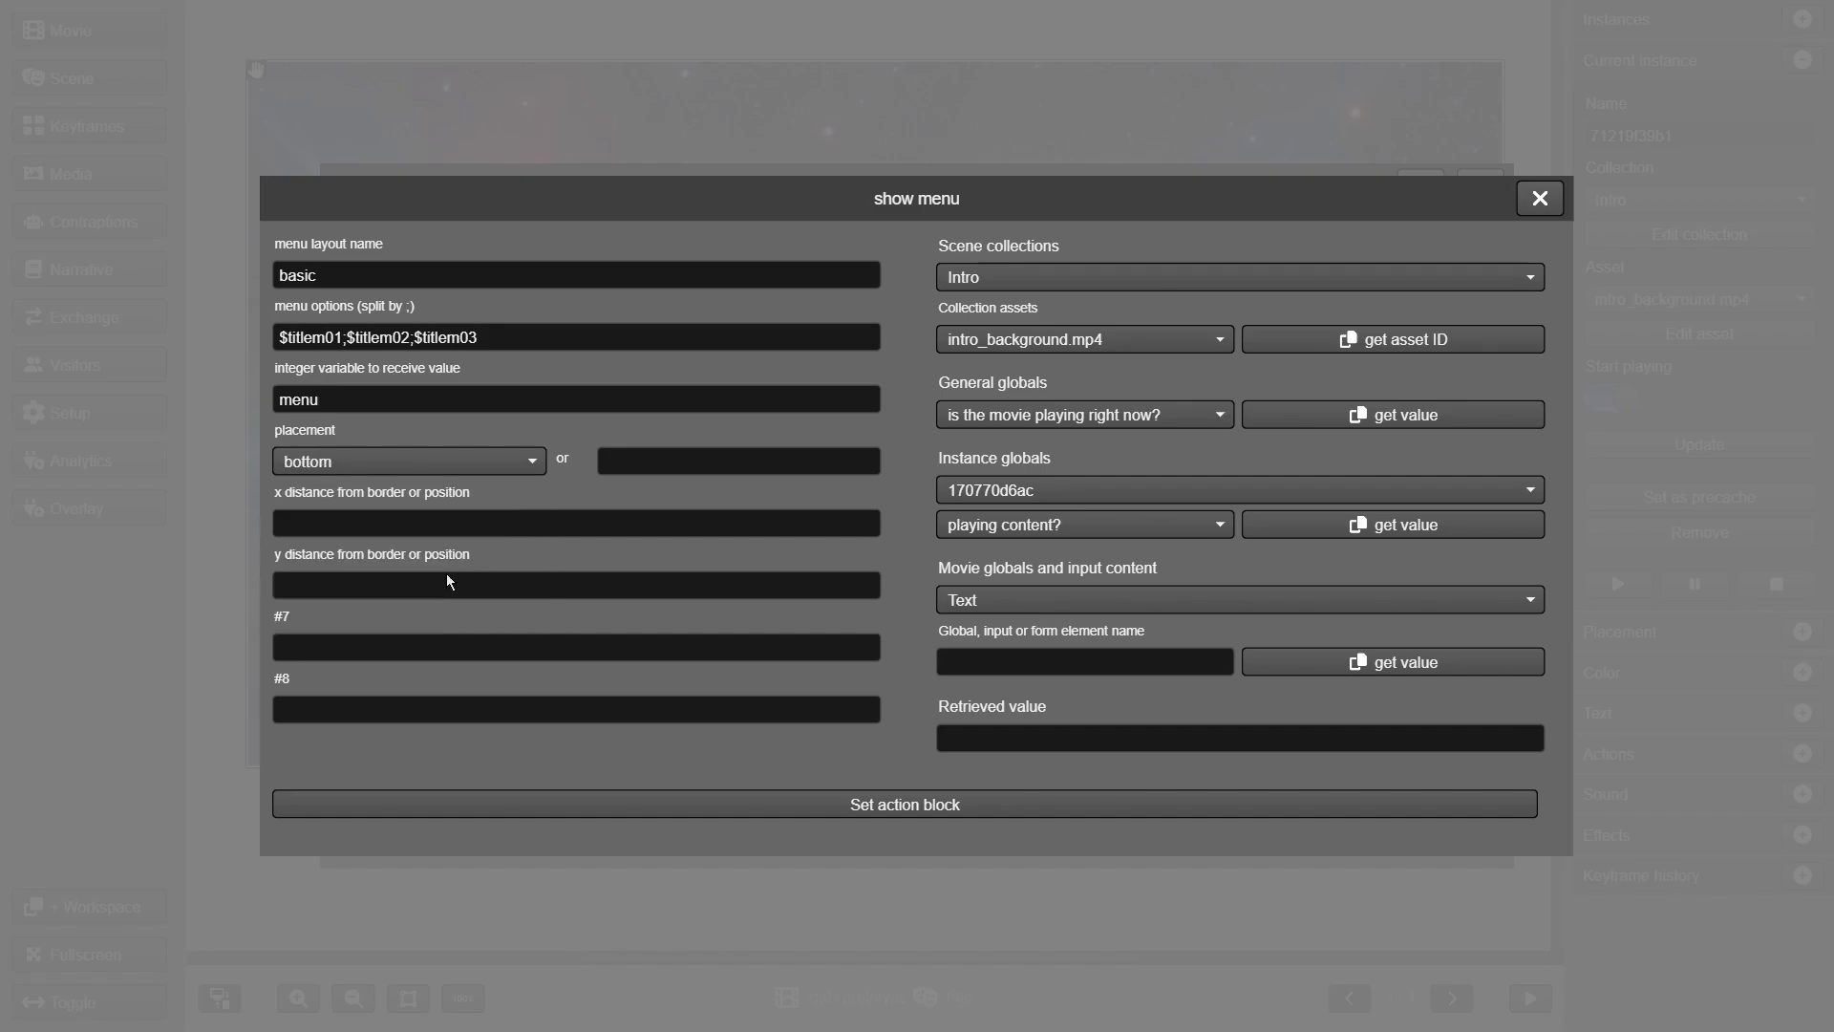
left_click(456, 524)
type("0")
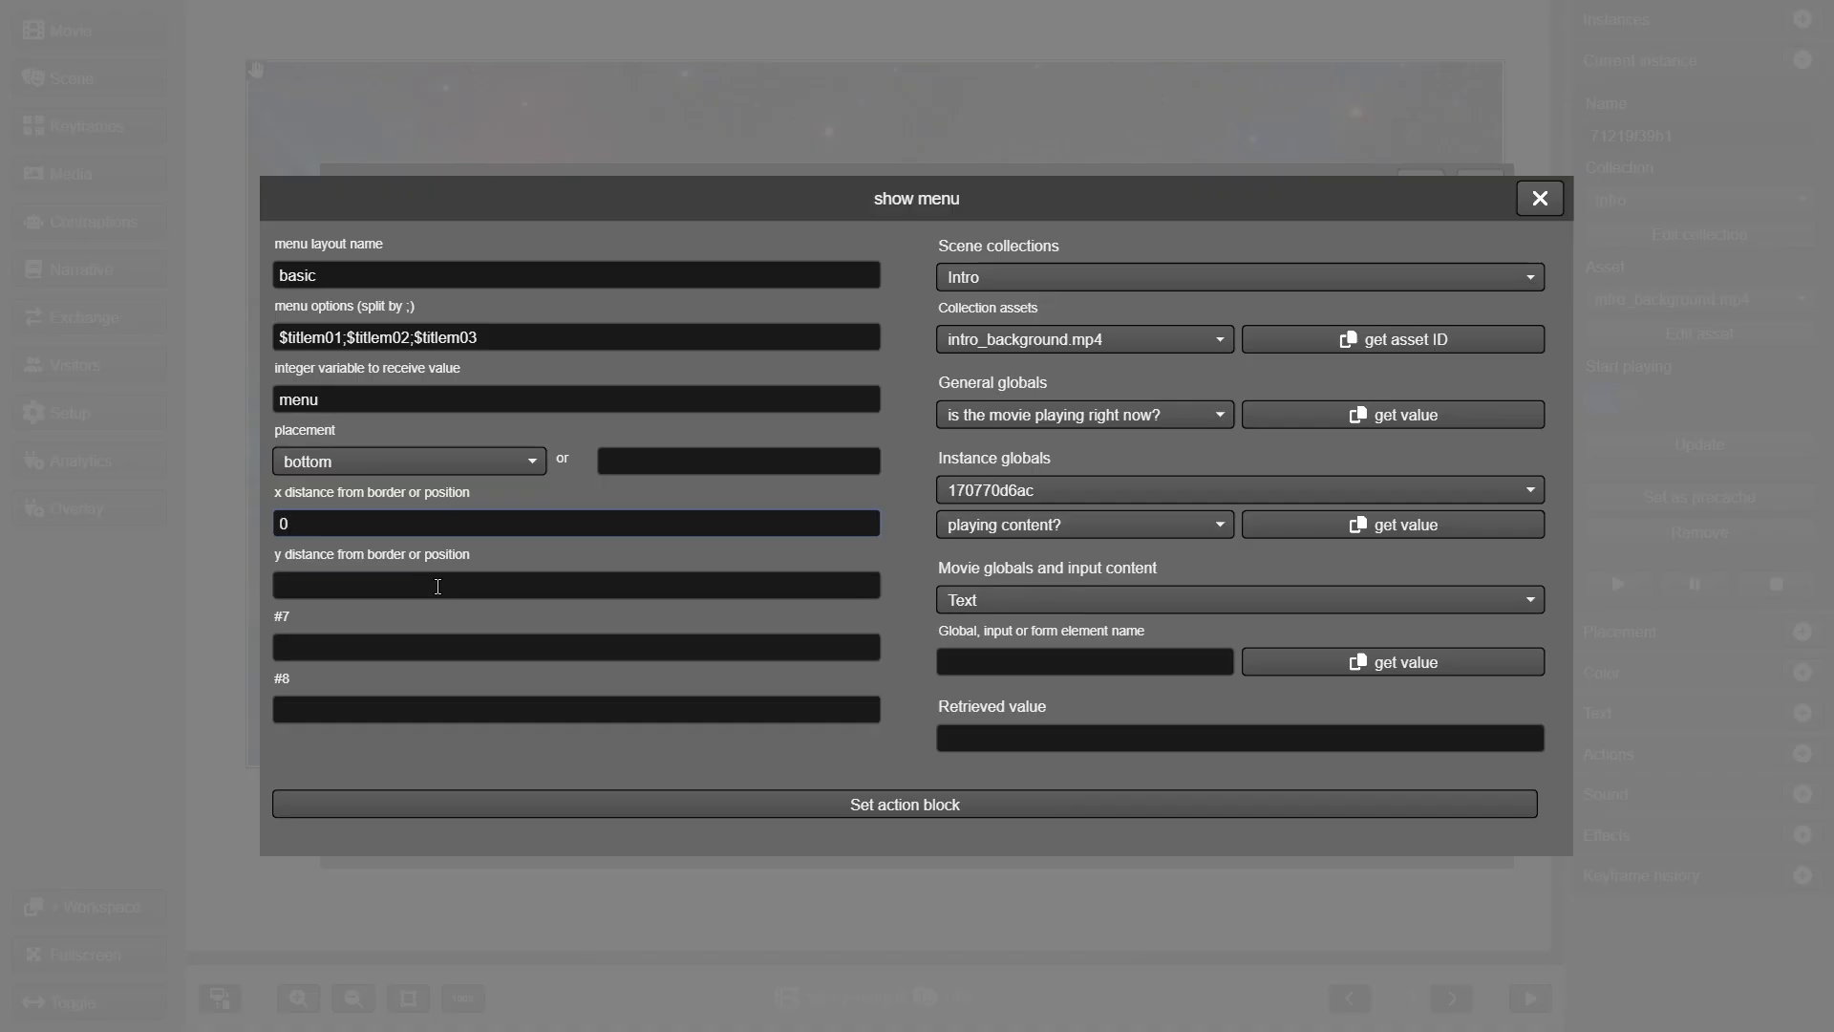
left_click(438, 585)
type("5")
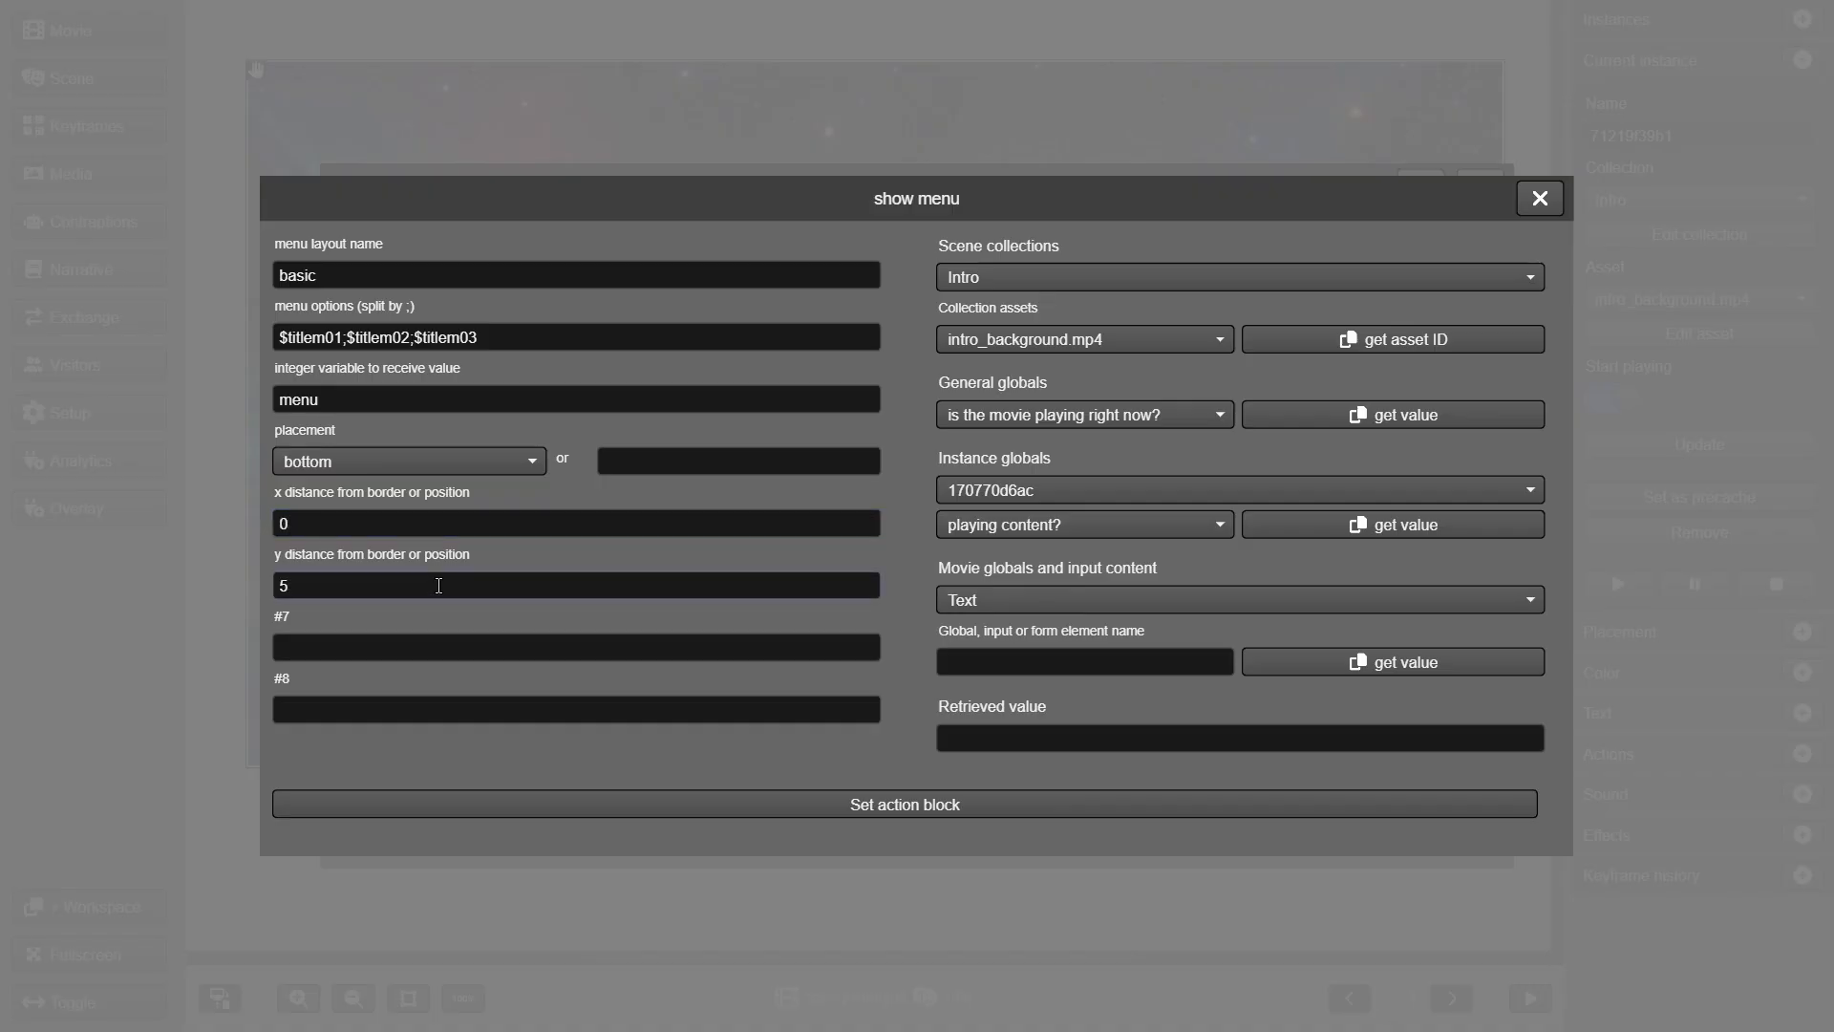
type("0")
left_click(1122, 805)
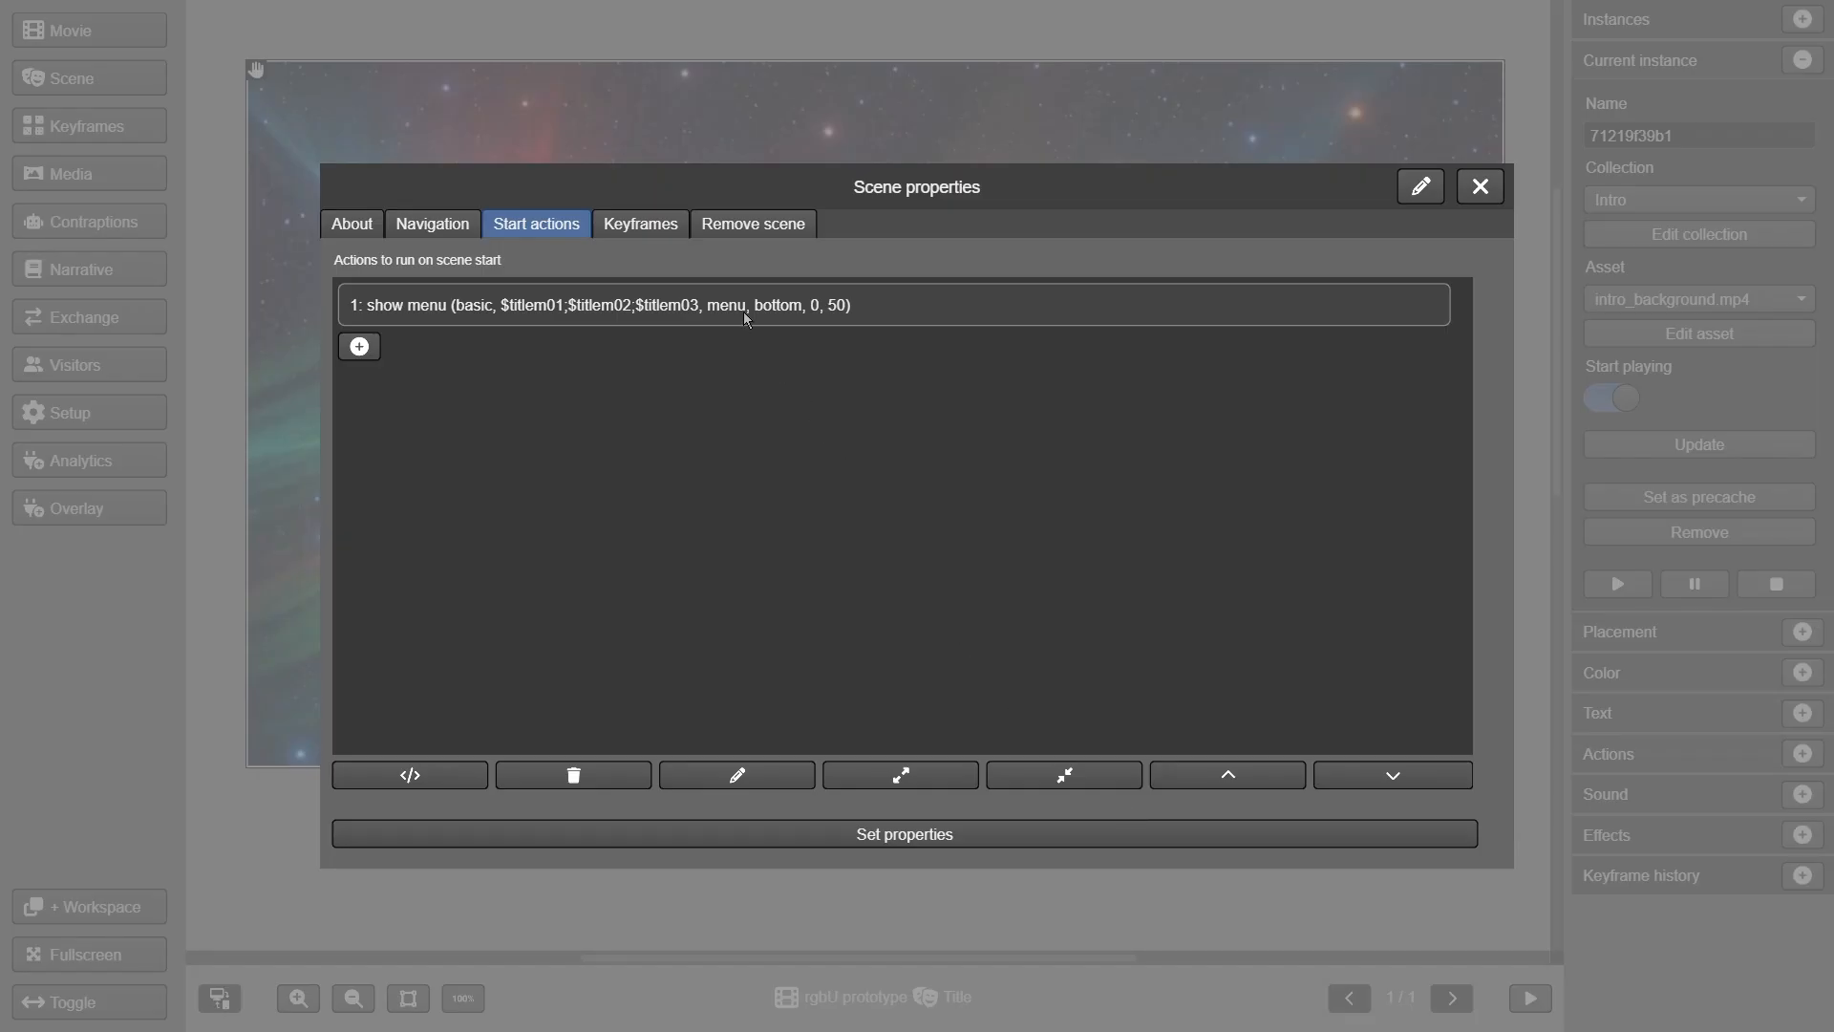
- Expand the show menu block and create a "check if two int values are equal" block under "when selected"
left_click(746, 312)
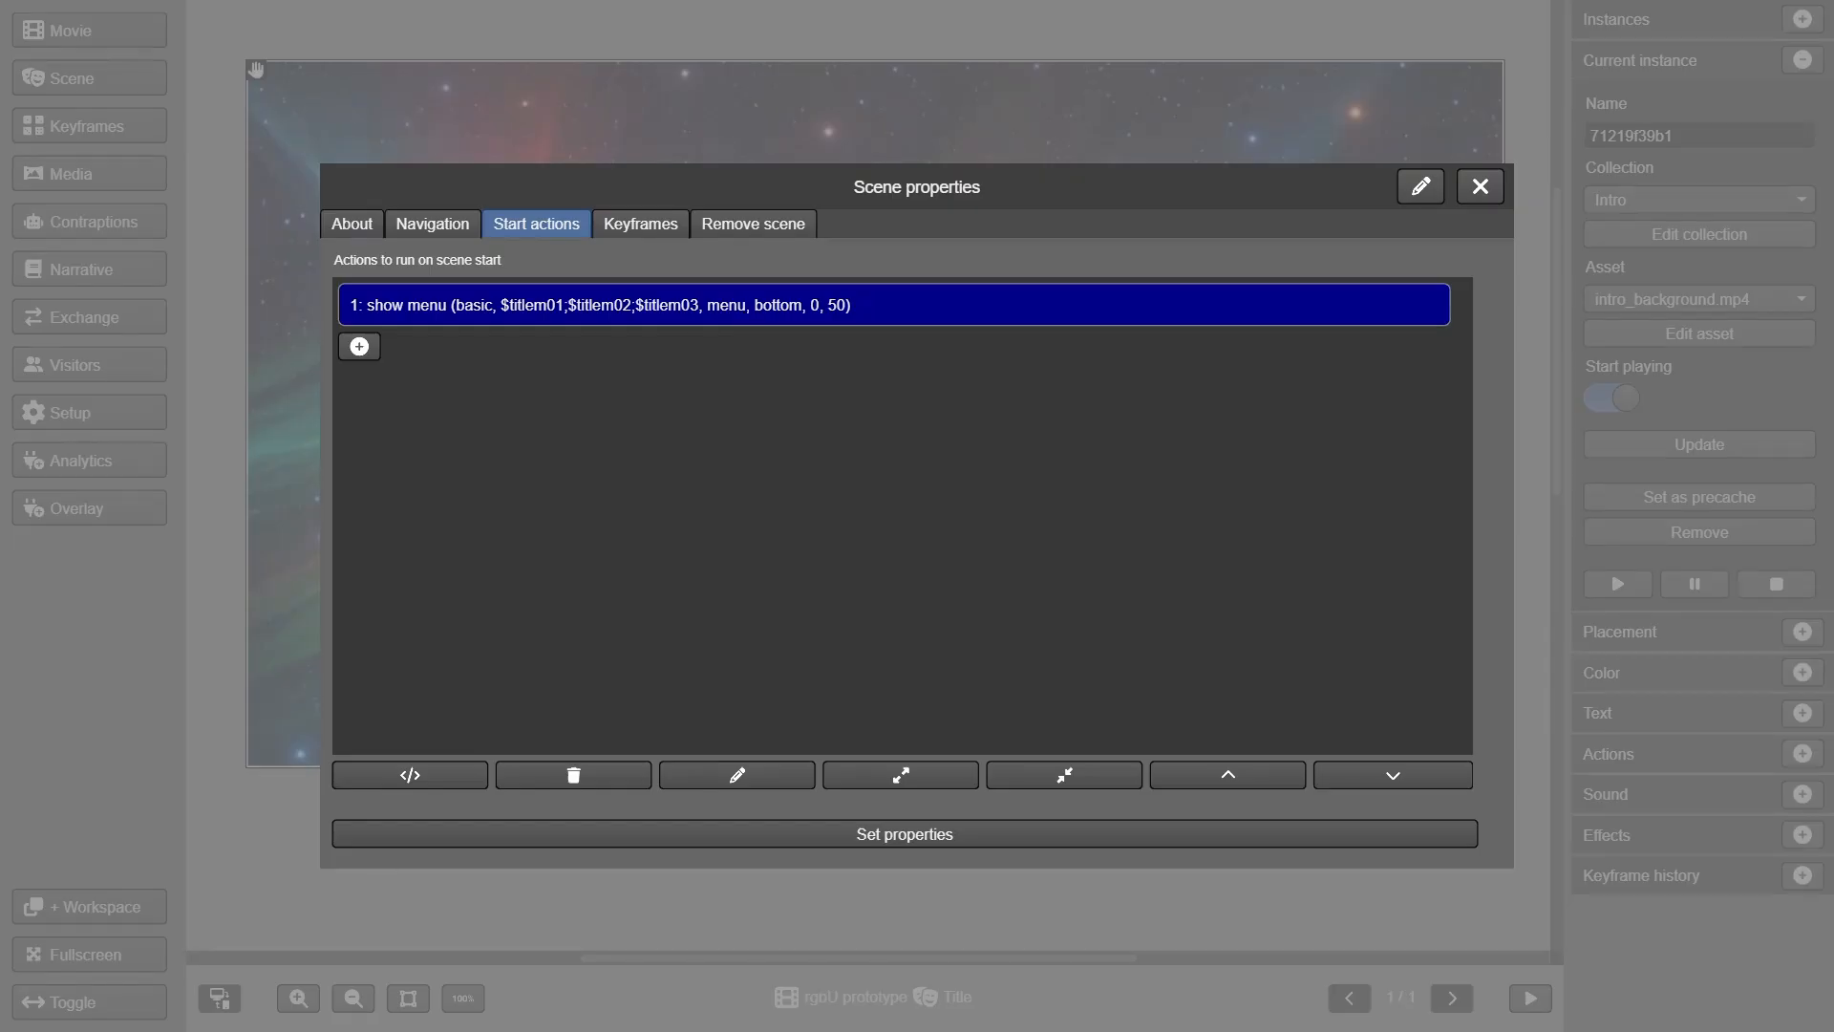
left_click(712, 311)
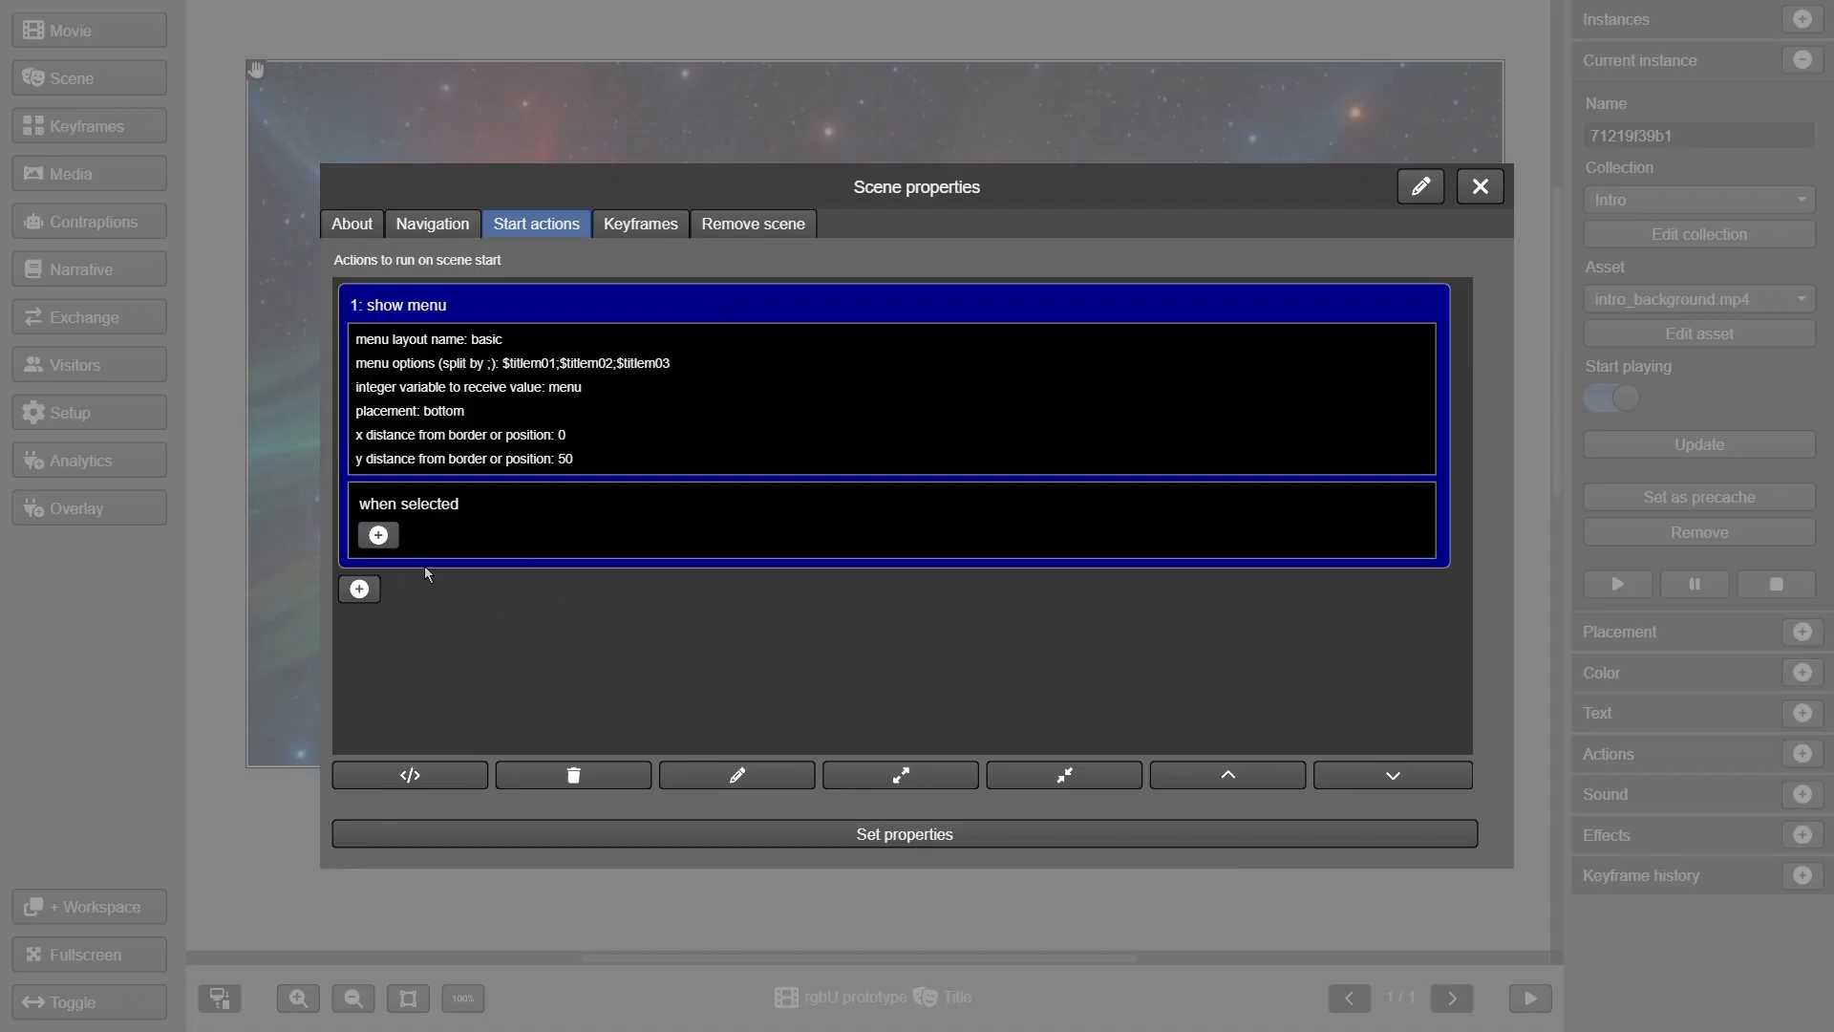
left_click(376, 536)
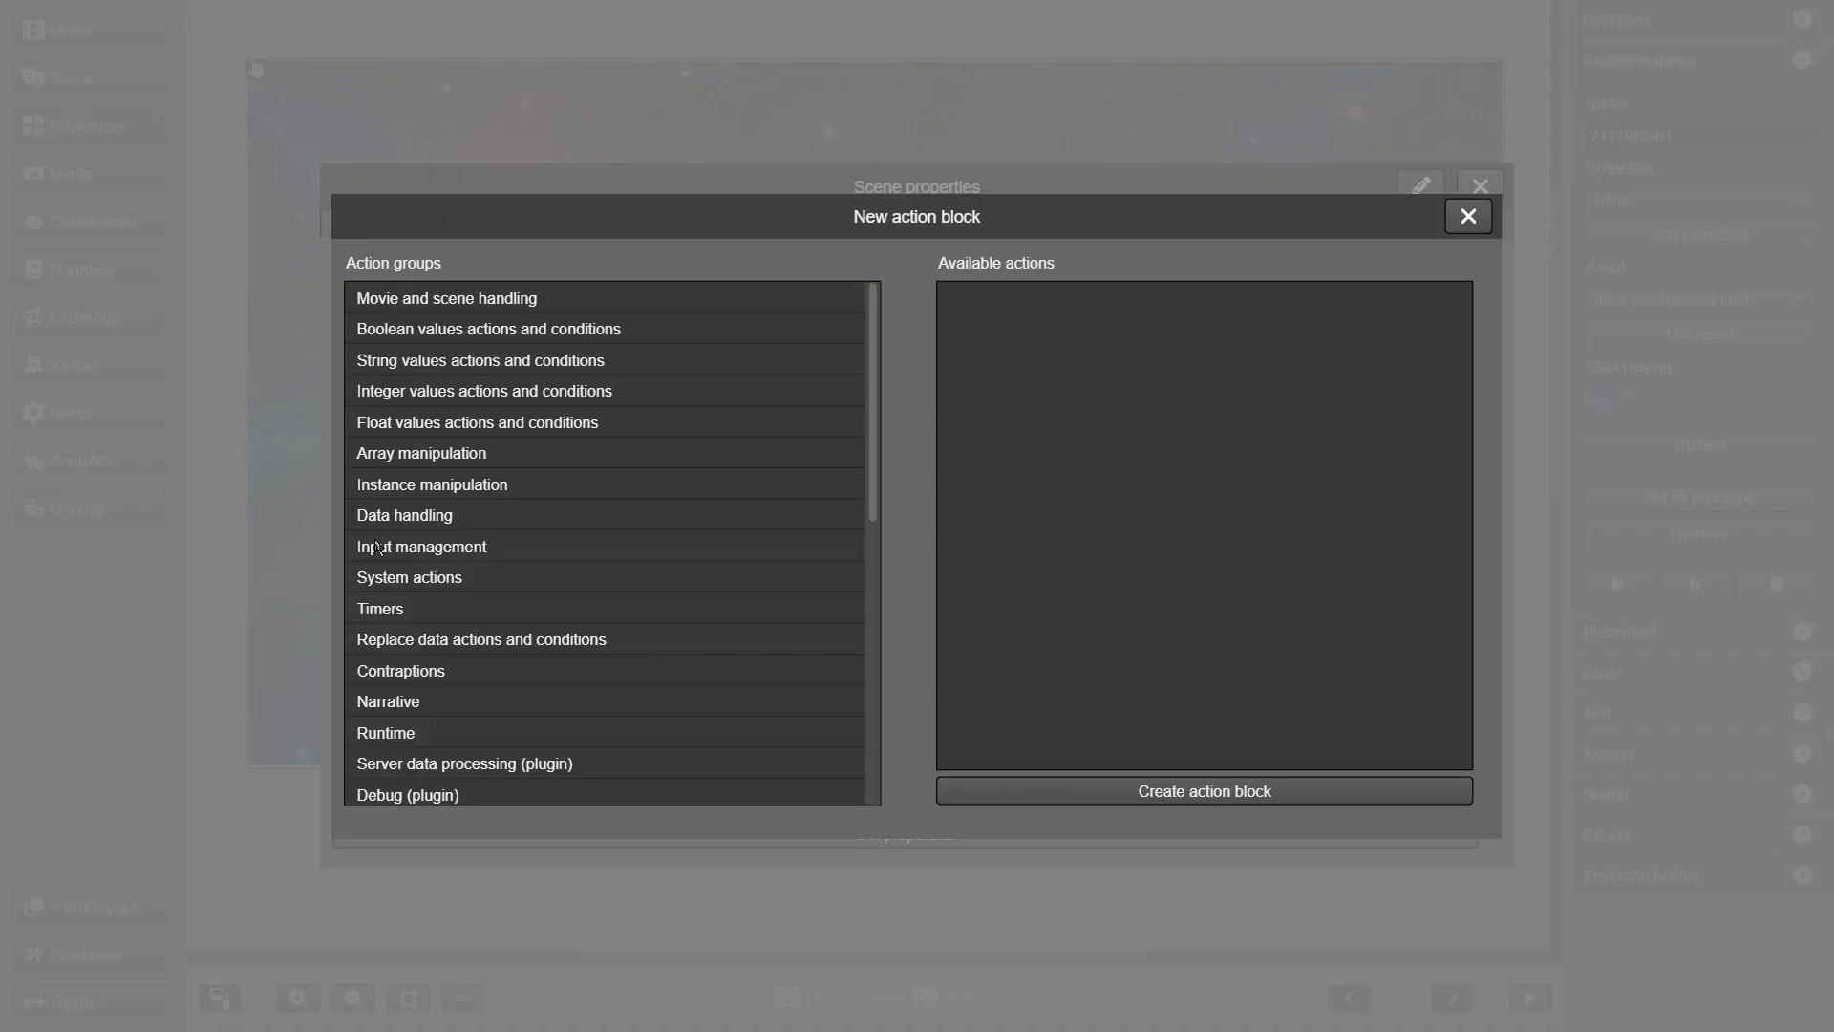
left_click(428, 400)
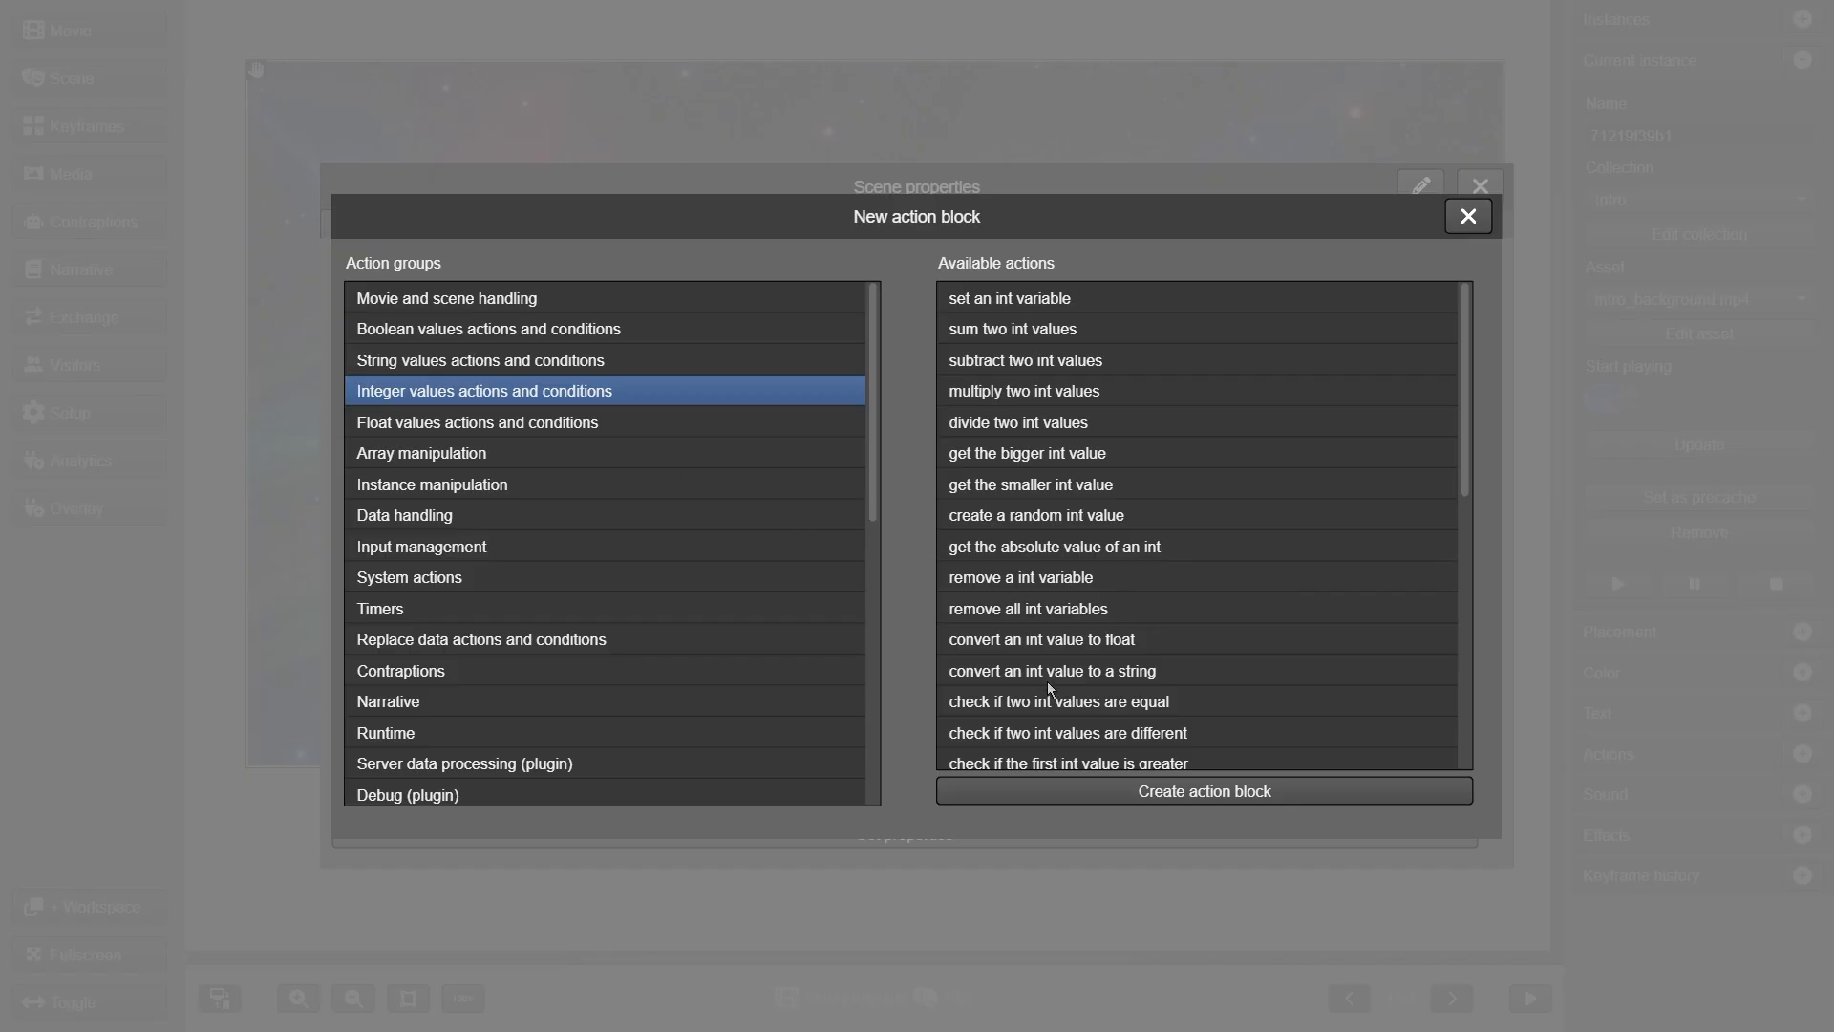
left_click(1117, 702)
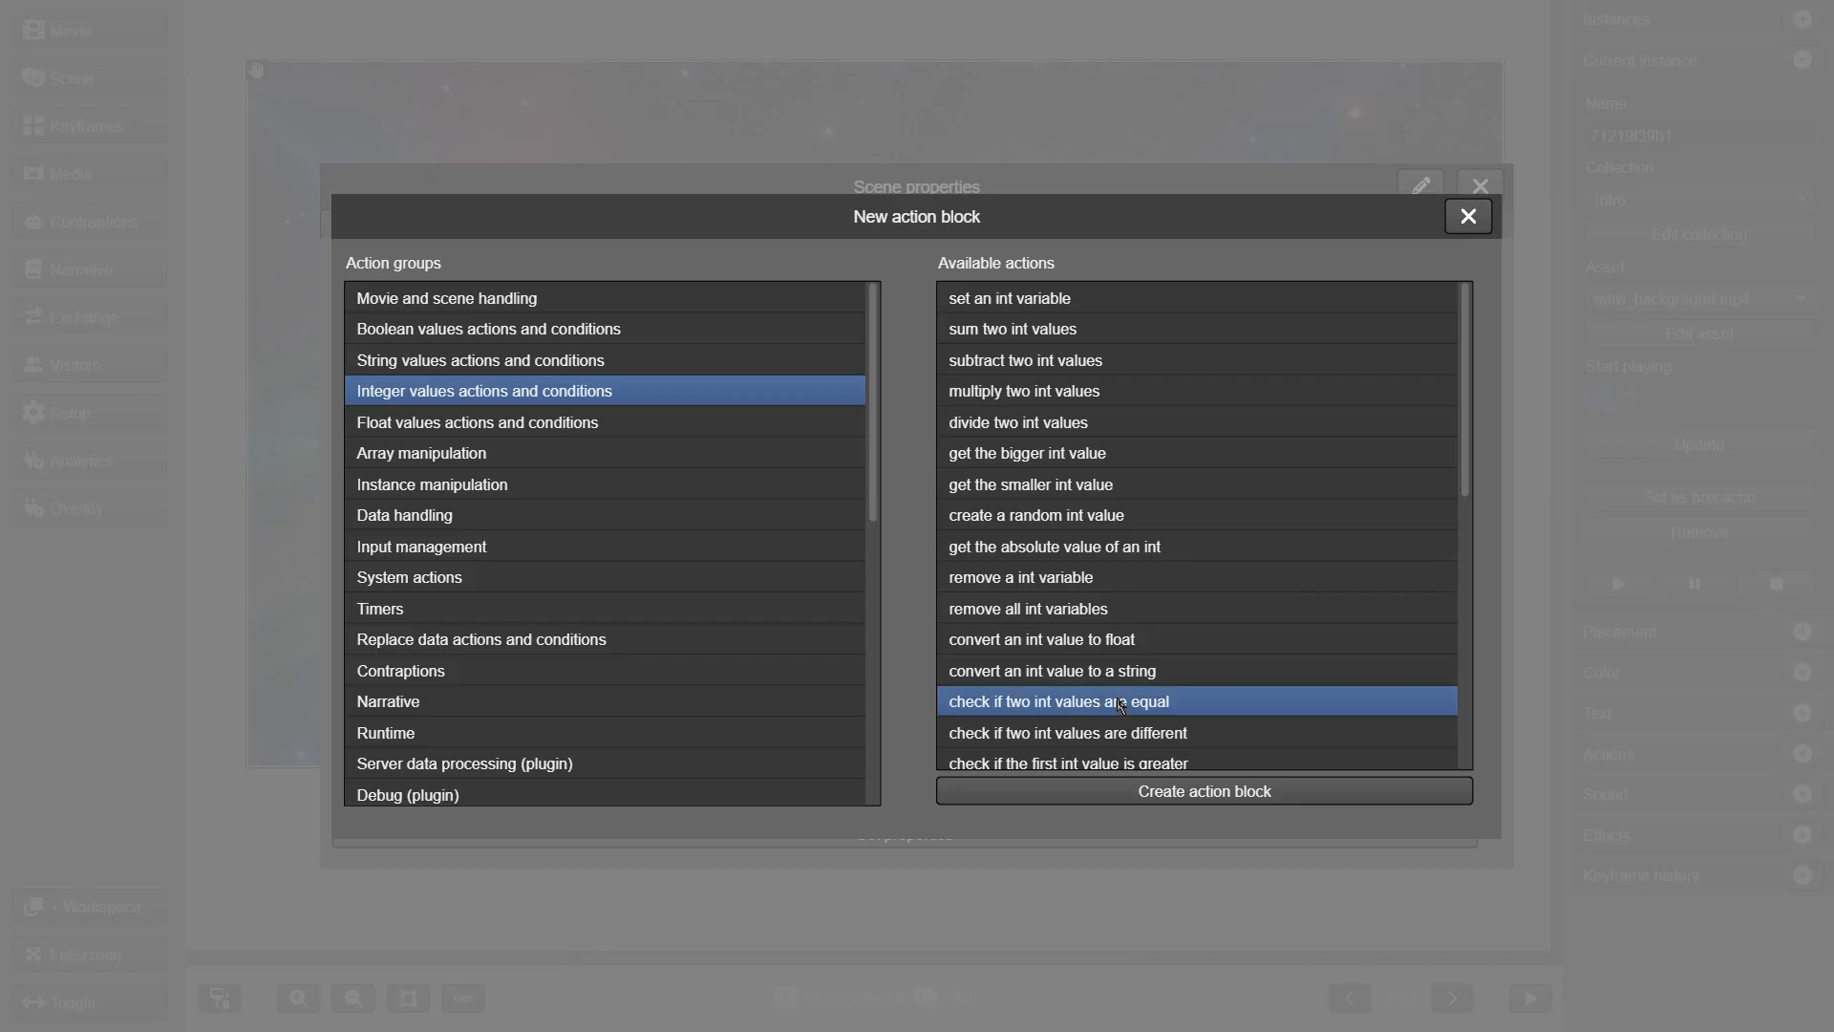
left_click(1143, 794)
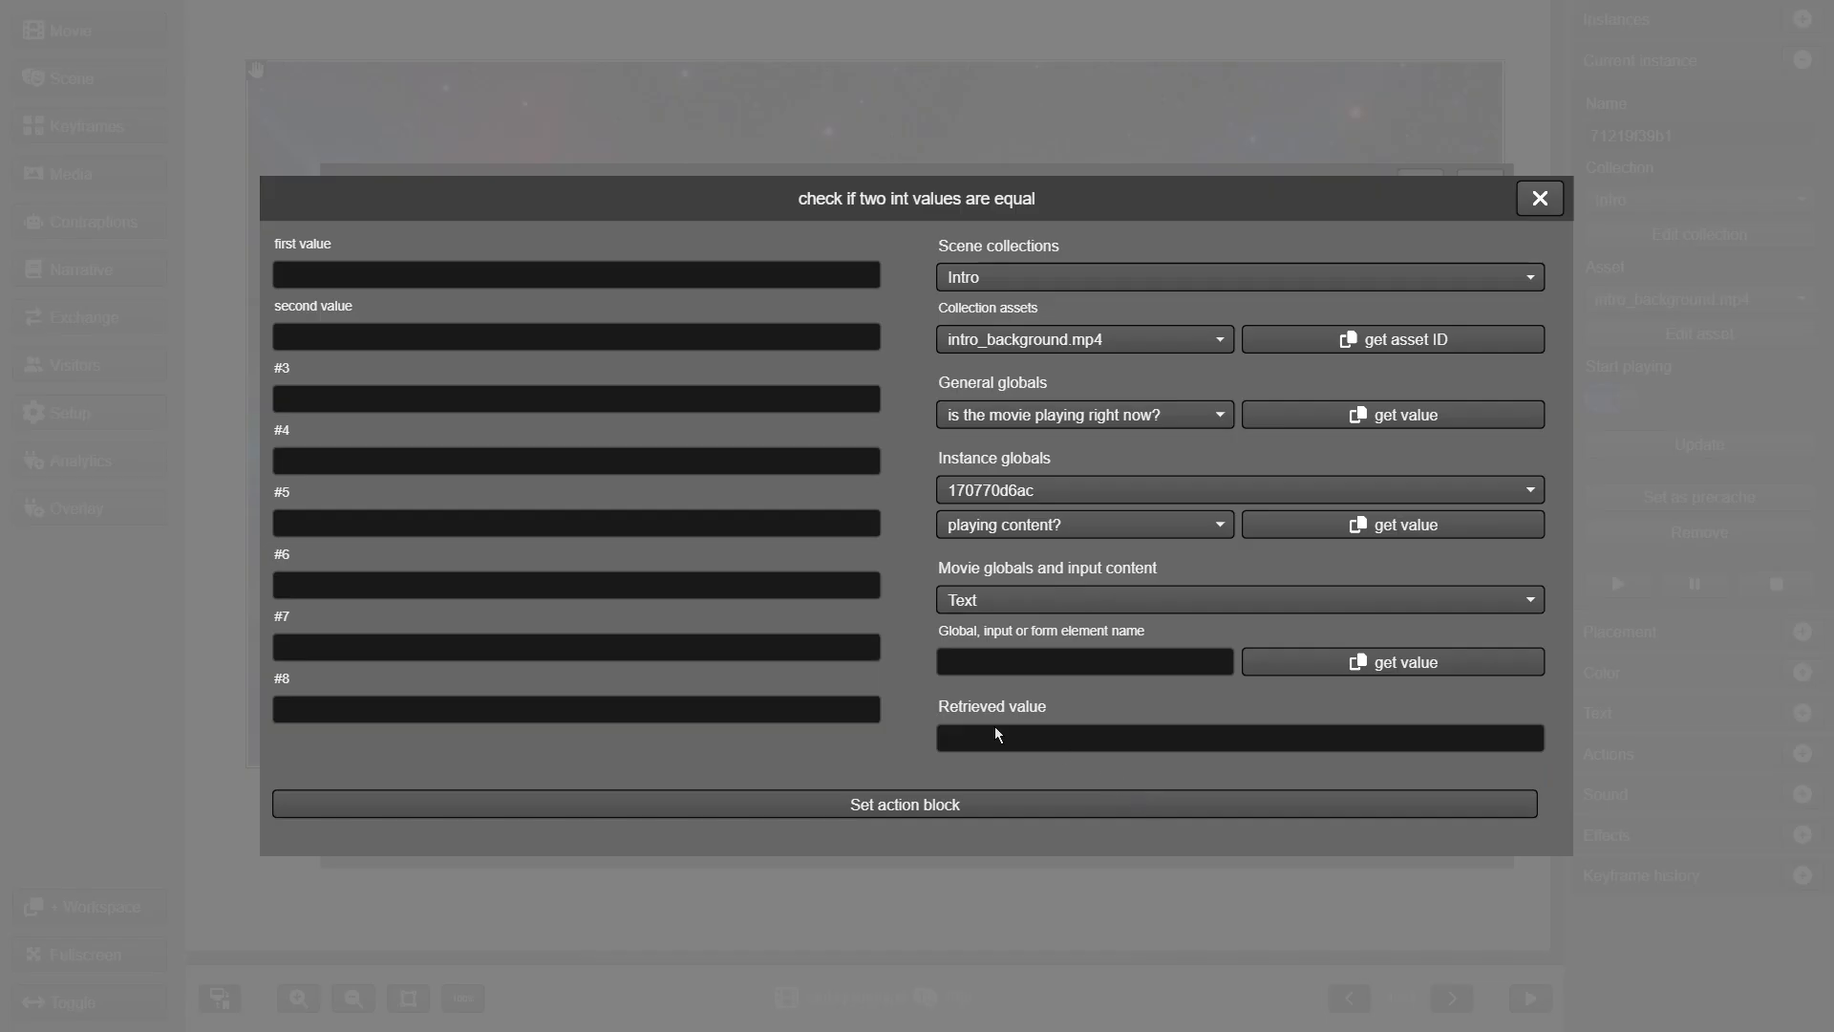
- Set the equality check to compare #menu with 1 and set the action block
left_click(573, 277)
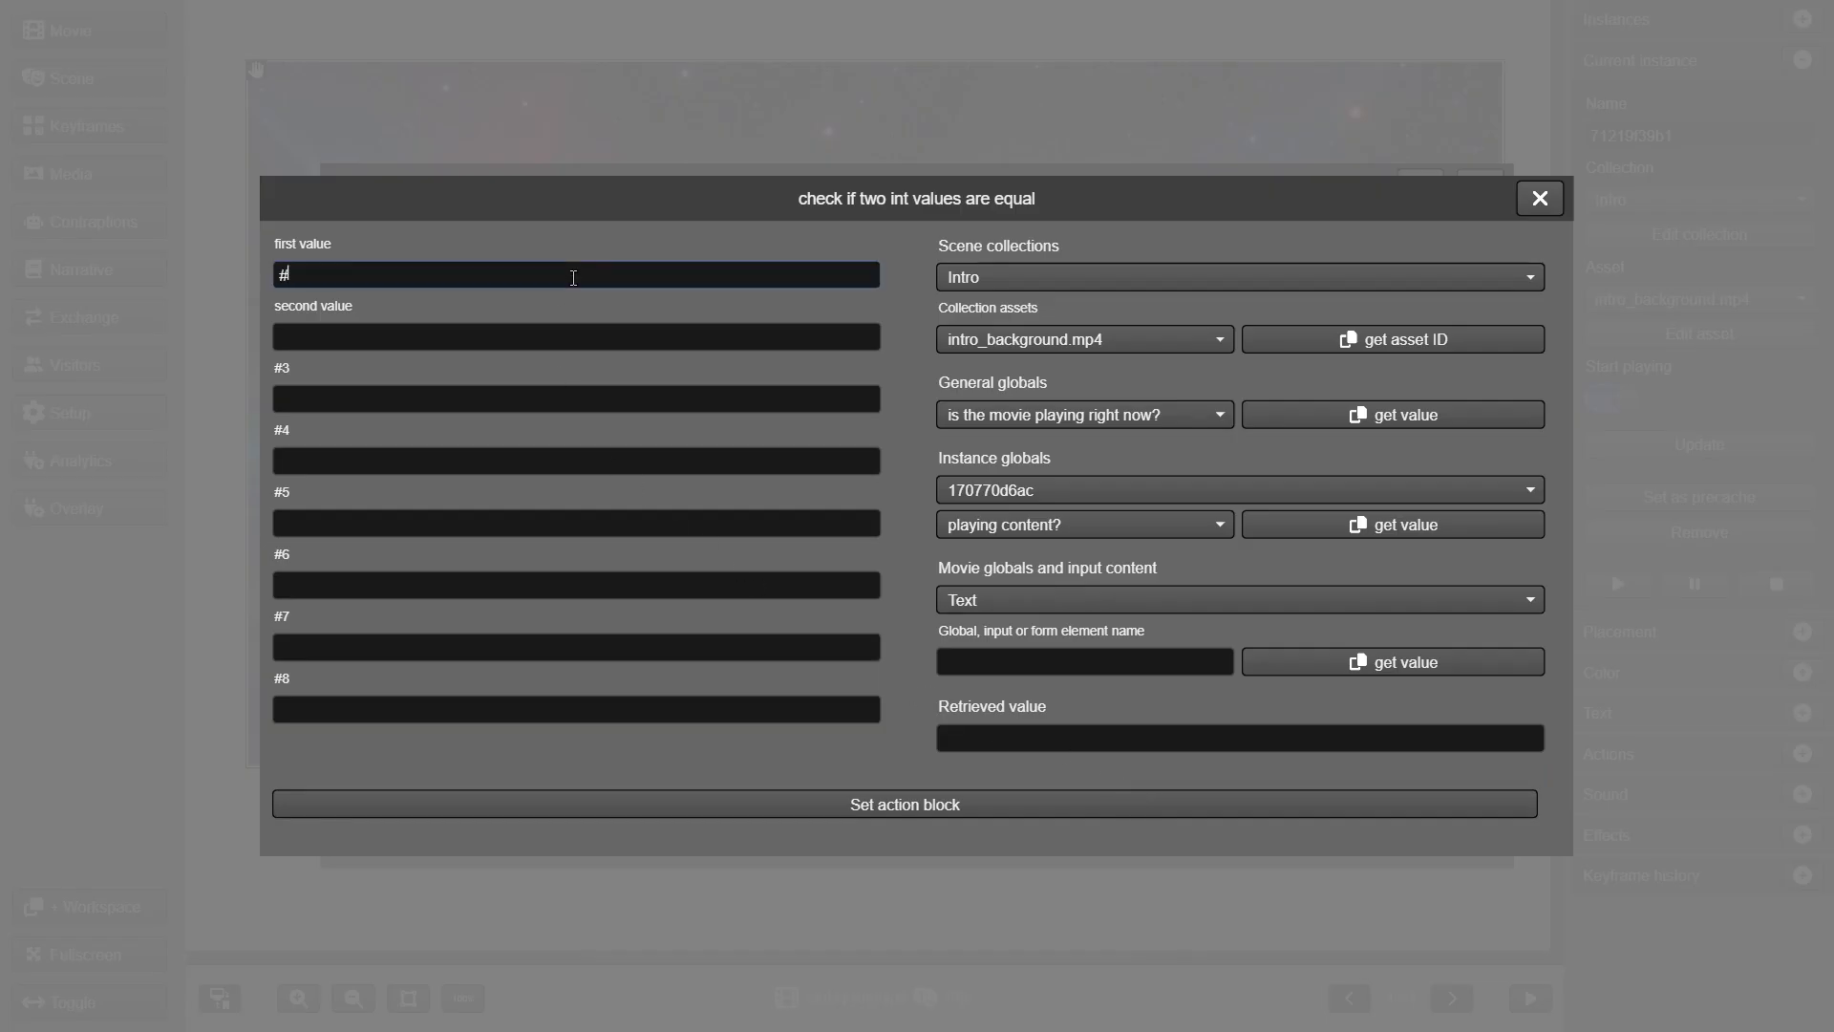
type("#menu")
left_click(567, 343)
type("1")
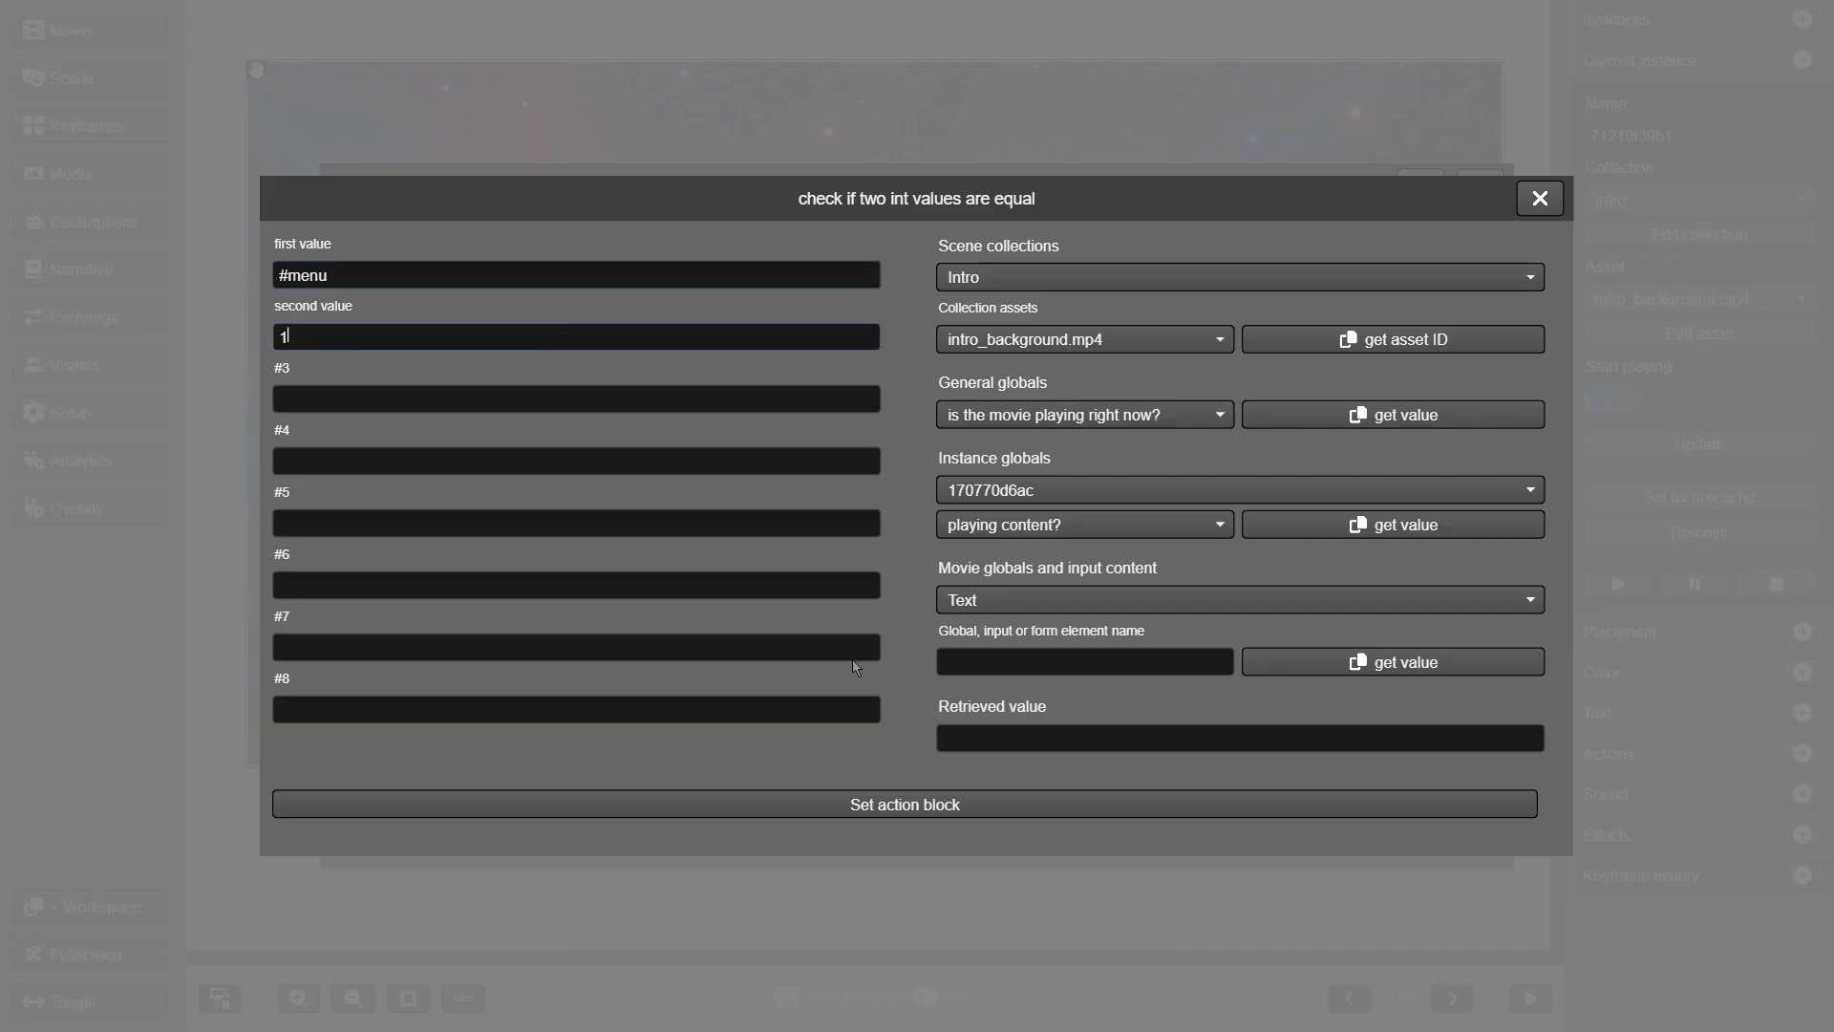
left_click(949, 807)
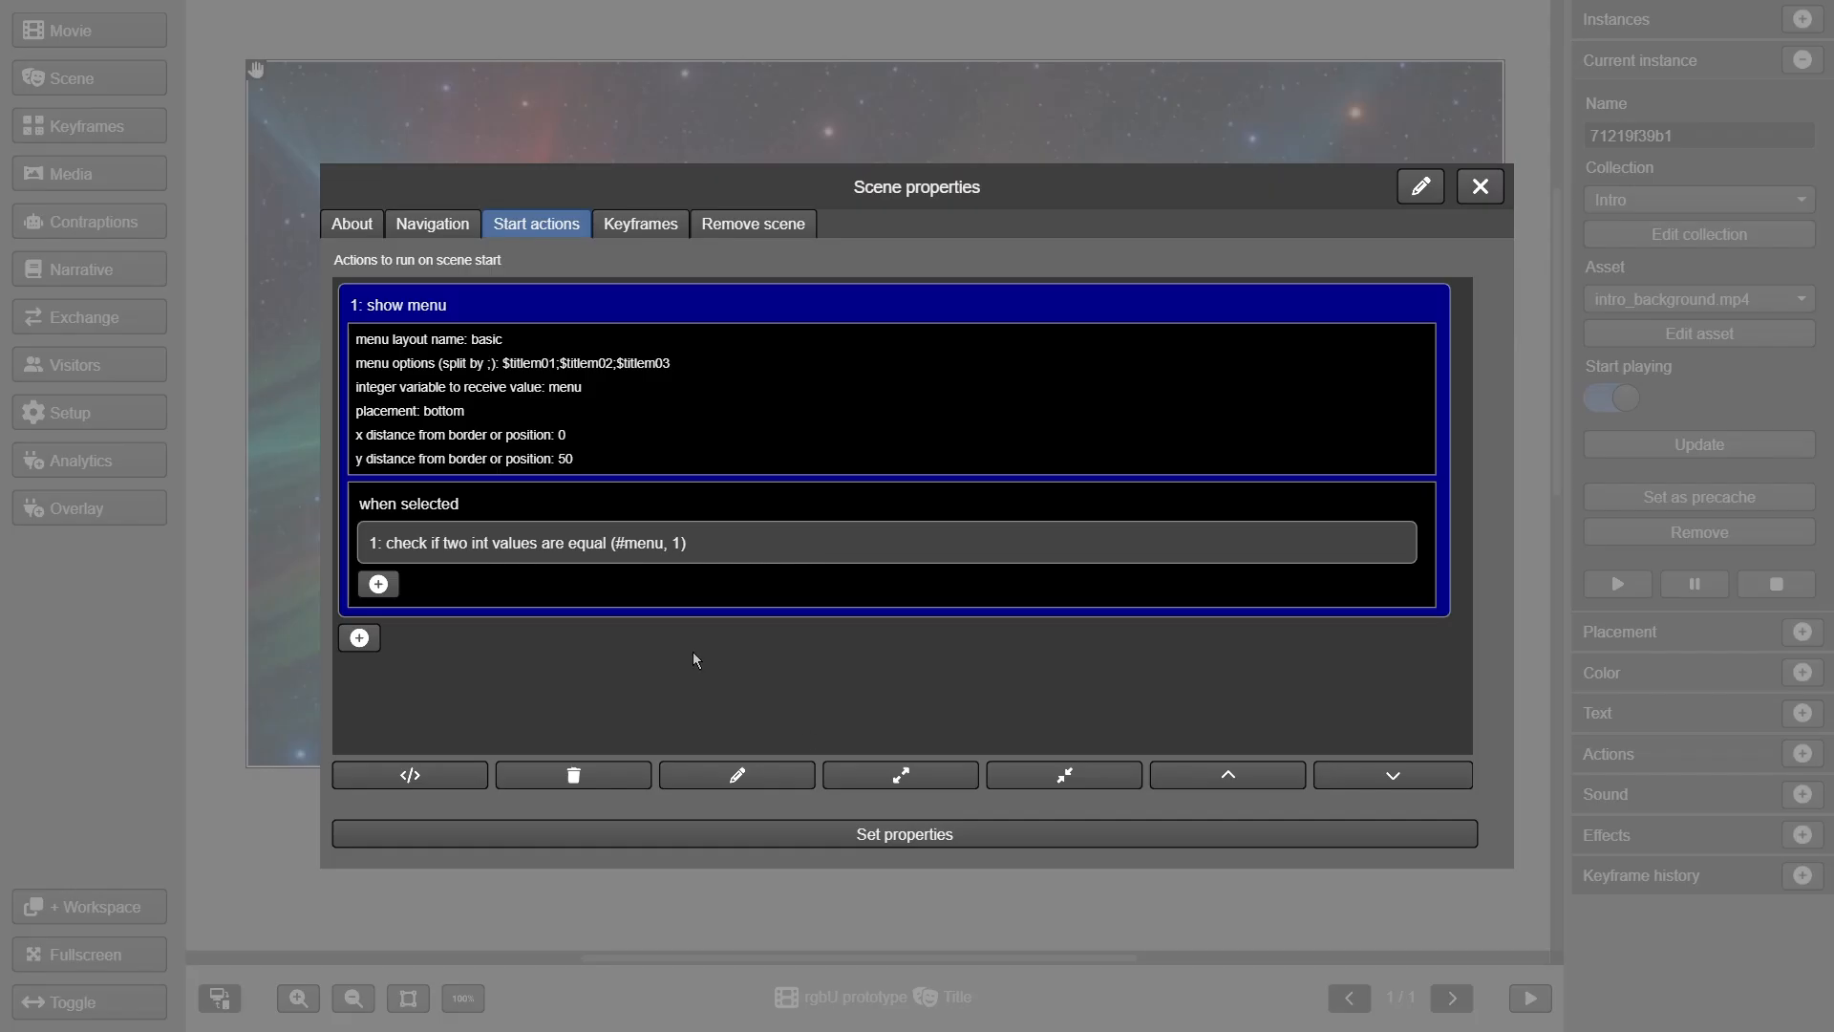
- Expand the #menu equals 1 check and create a "check if two int values are equal" block under its "else"
left_click(613, 545)
scroll(573, 580, "down", 1)
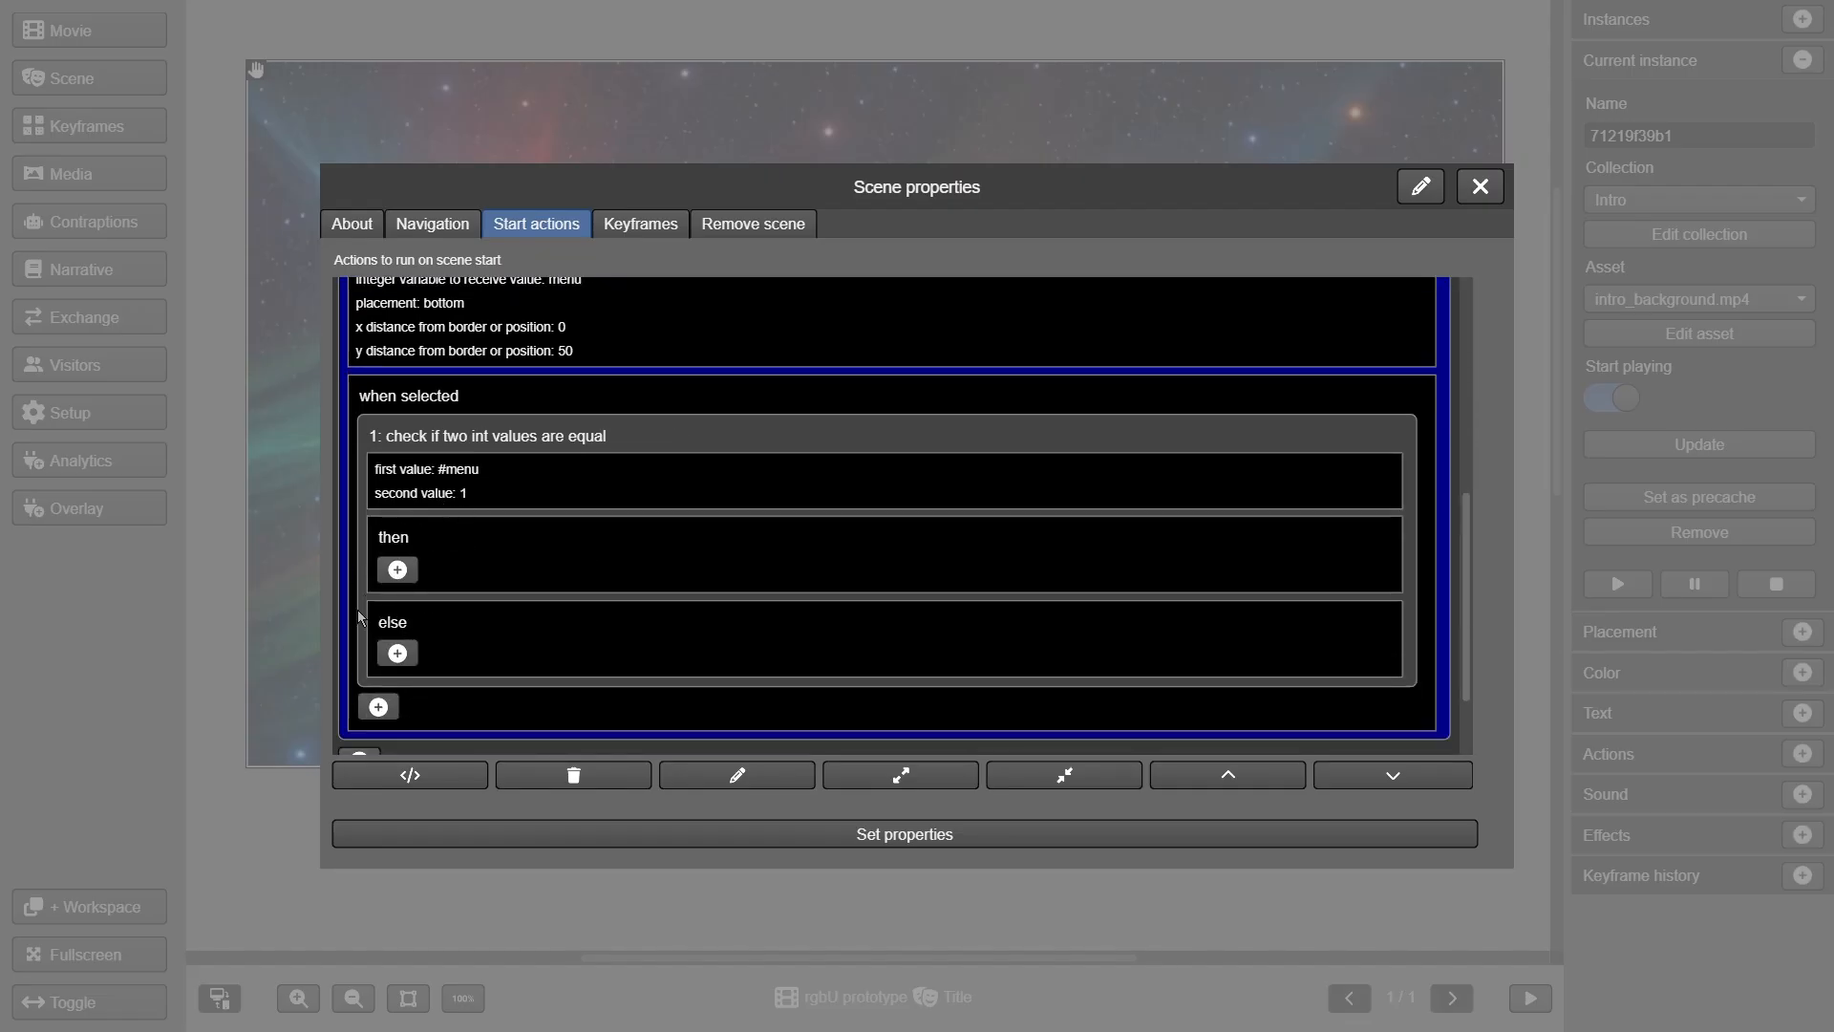
left_click(405, 659)
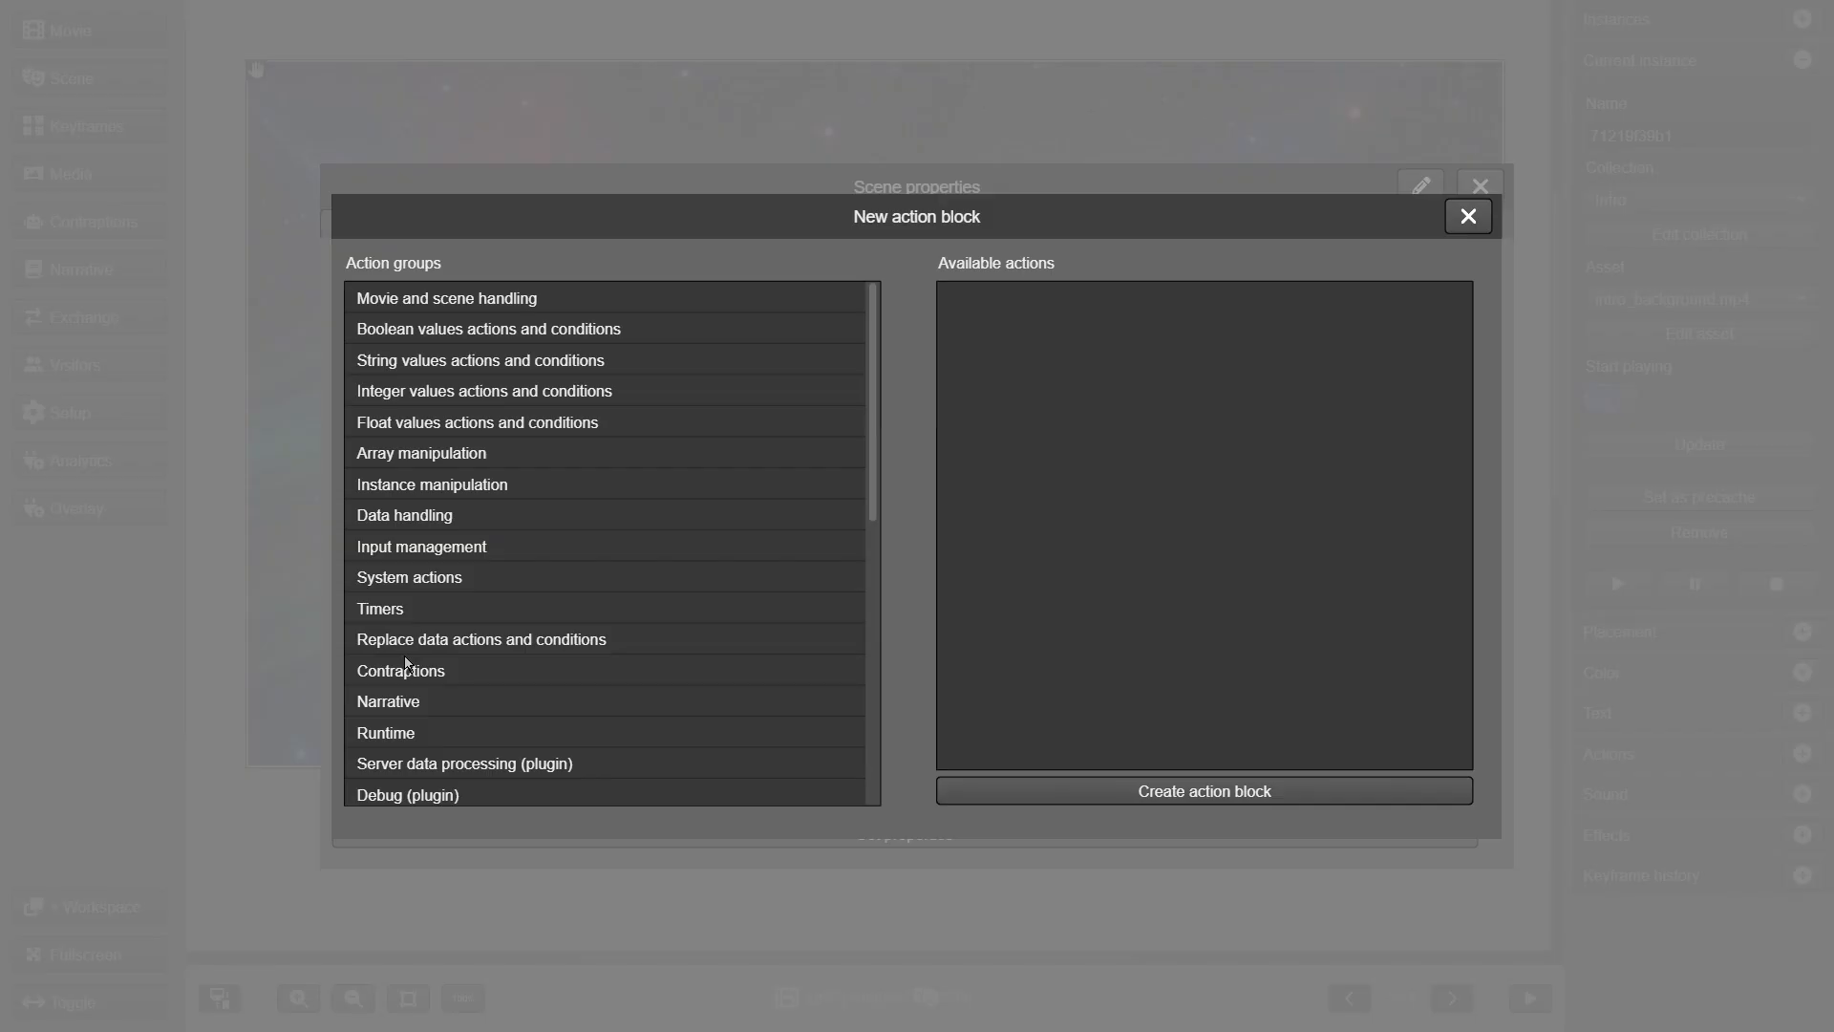
left_click(447, 395)
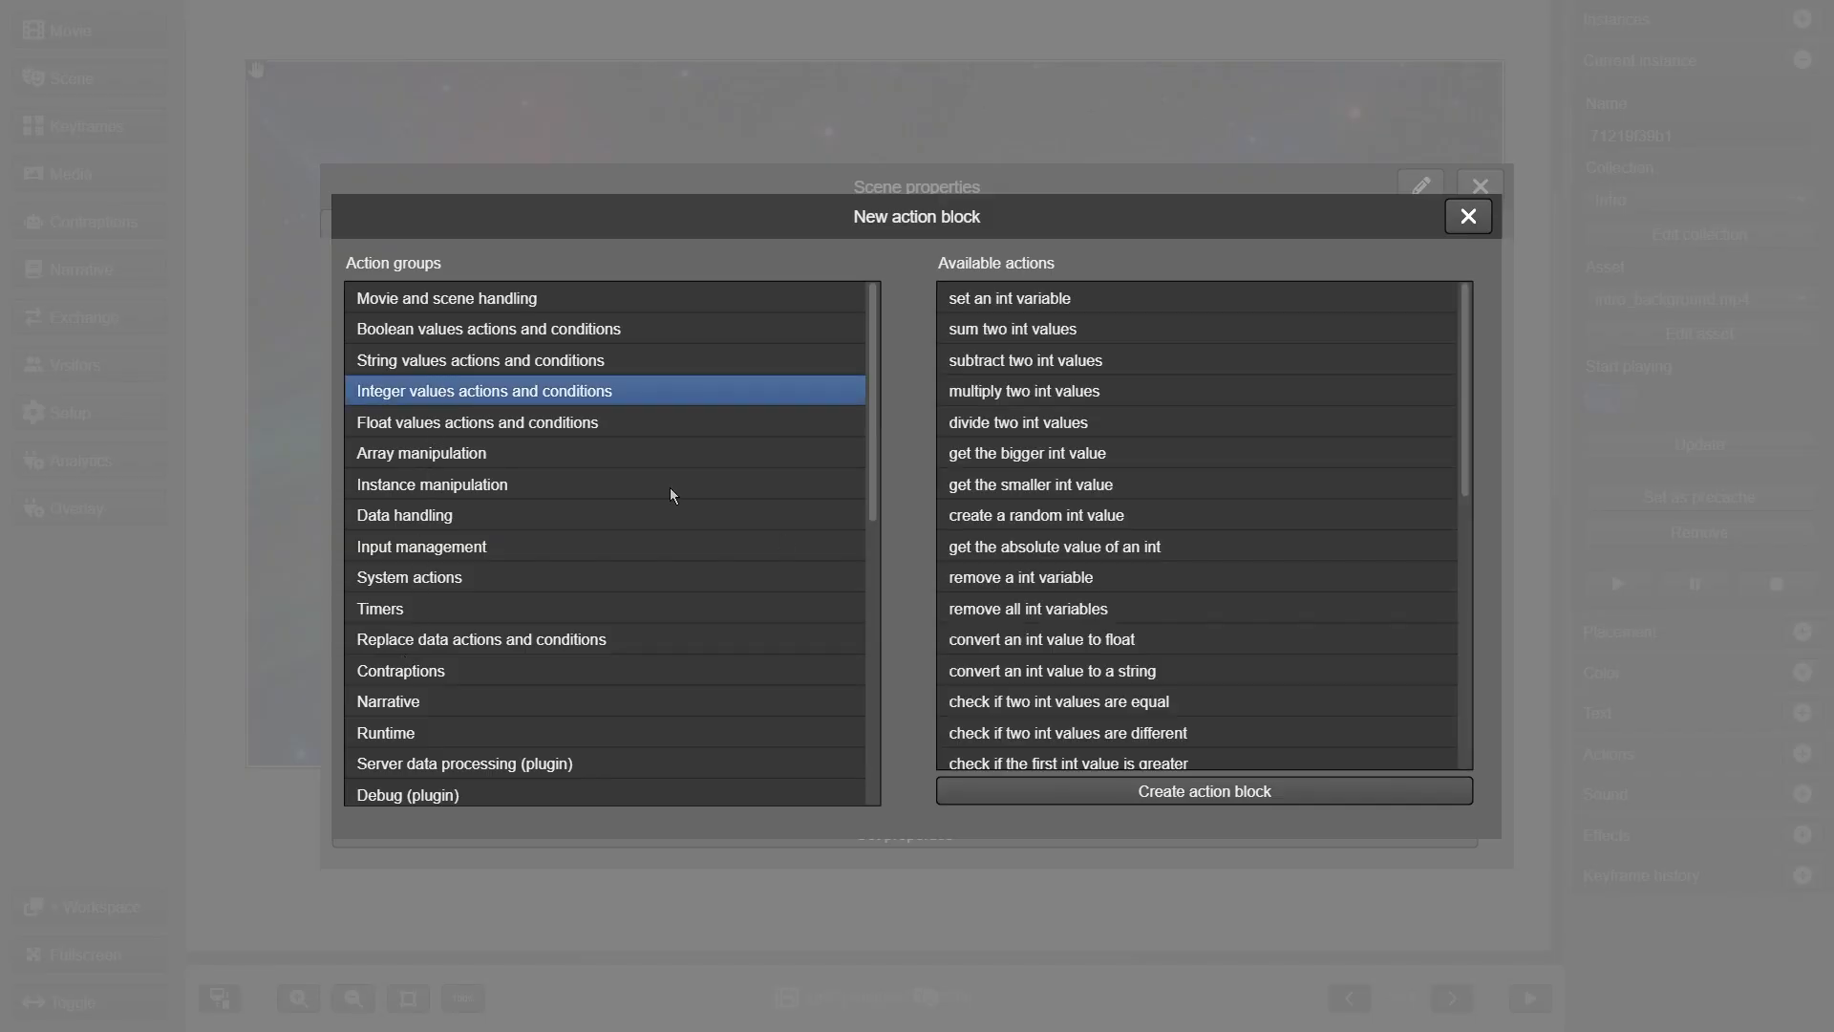
left_click(1057, 702)
left_click(1104, 789)
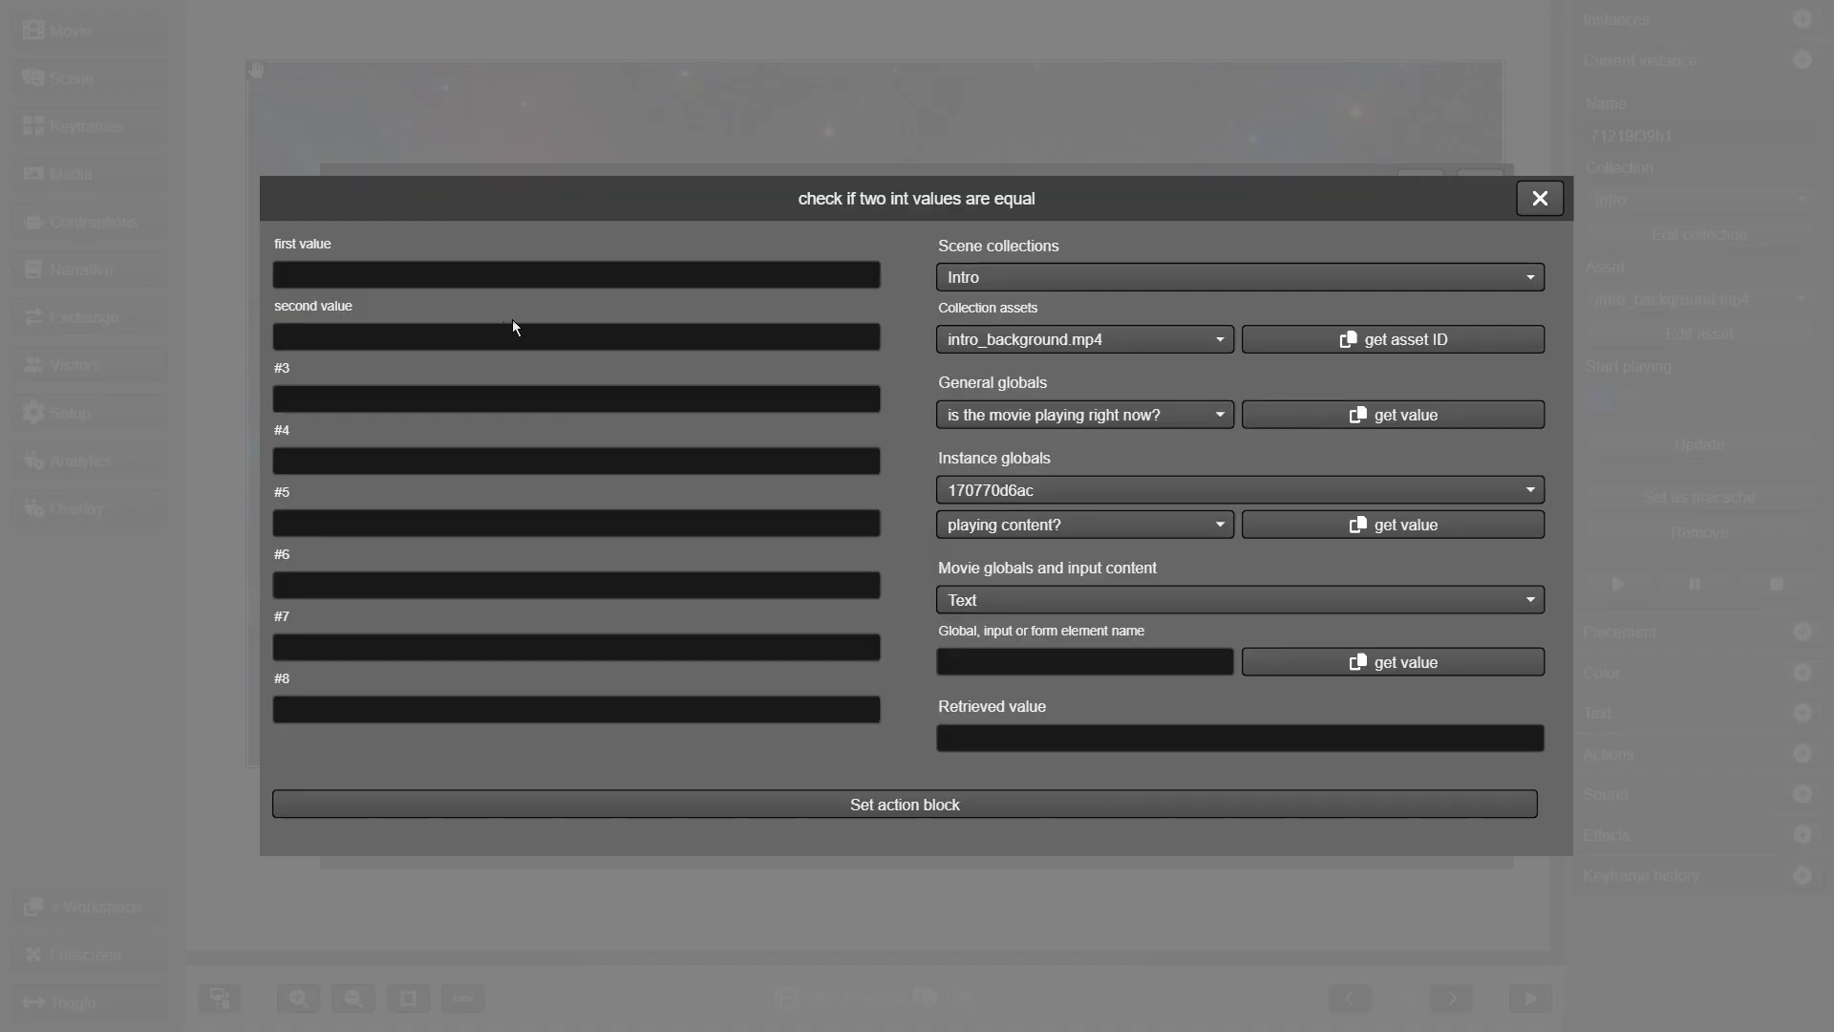
- Set the nested equality check to compare #menu with 2, set the action block and expand it
left_click(493, 278)
type("#menu")
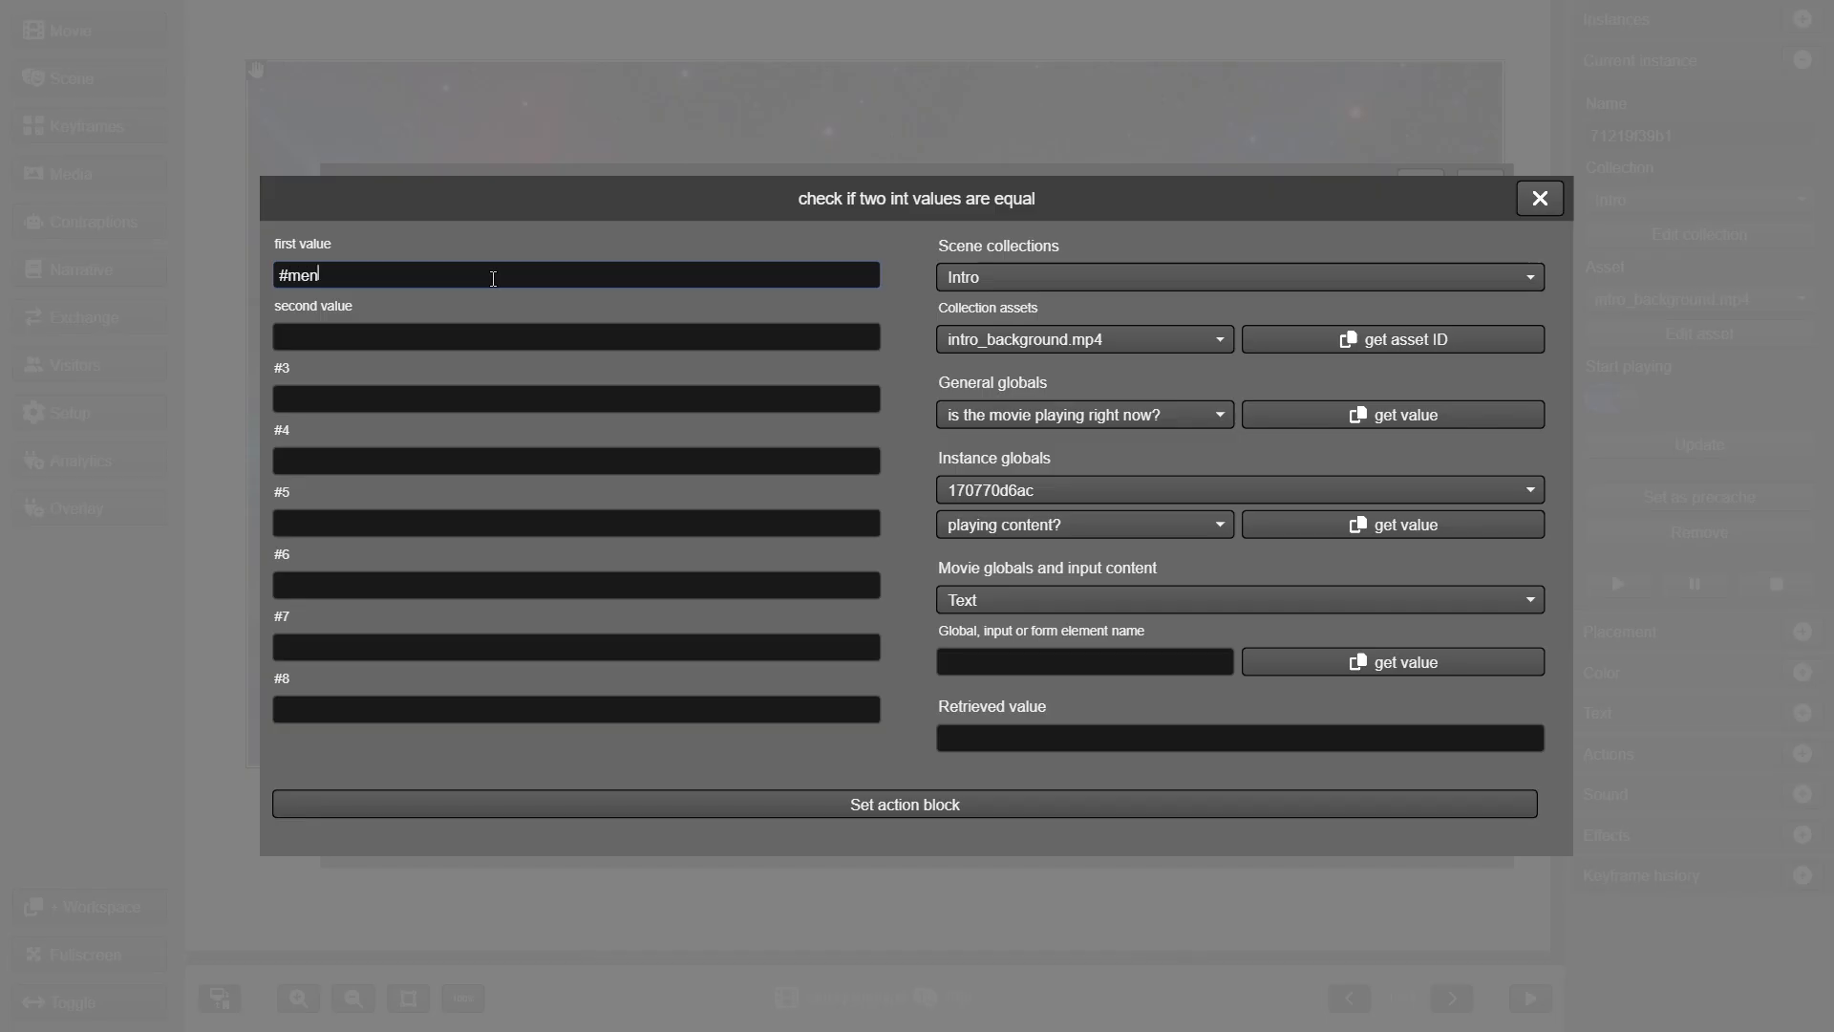
left_click(482, 330)
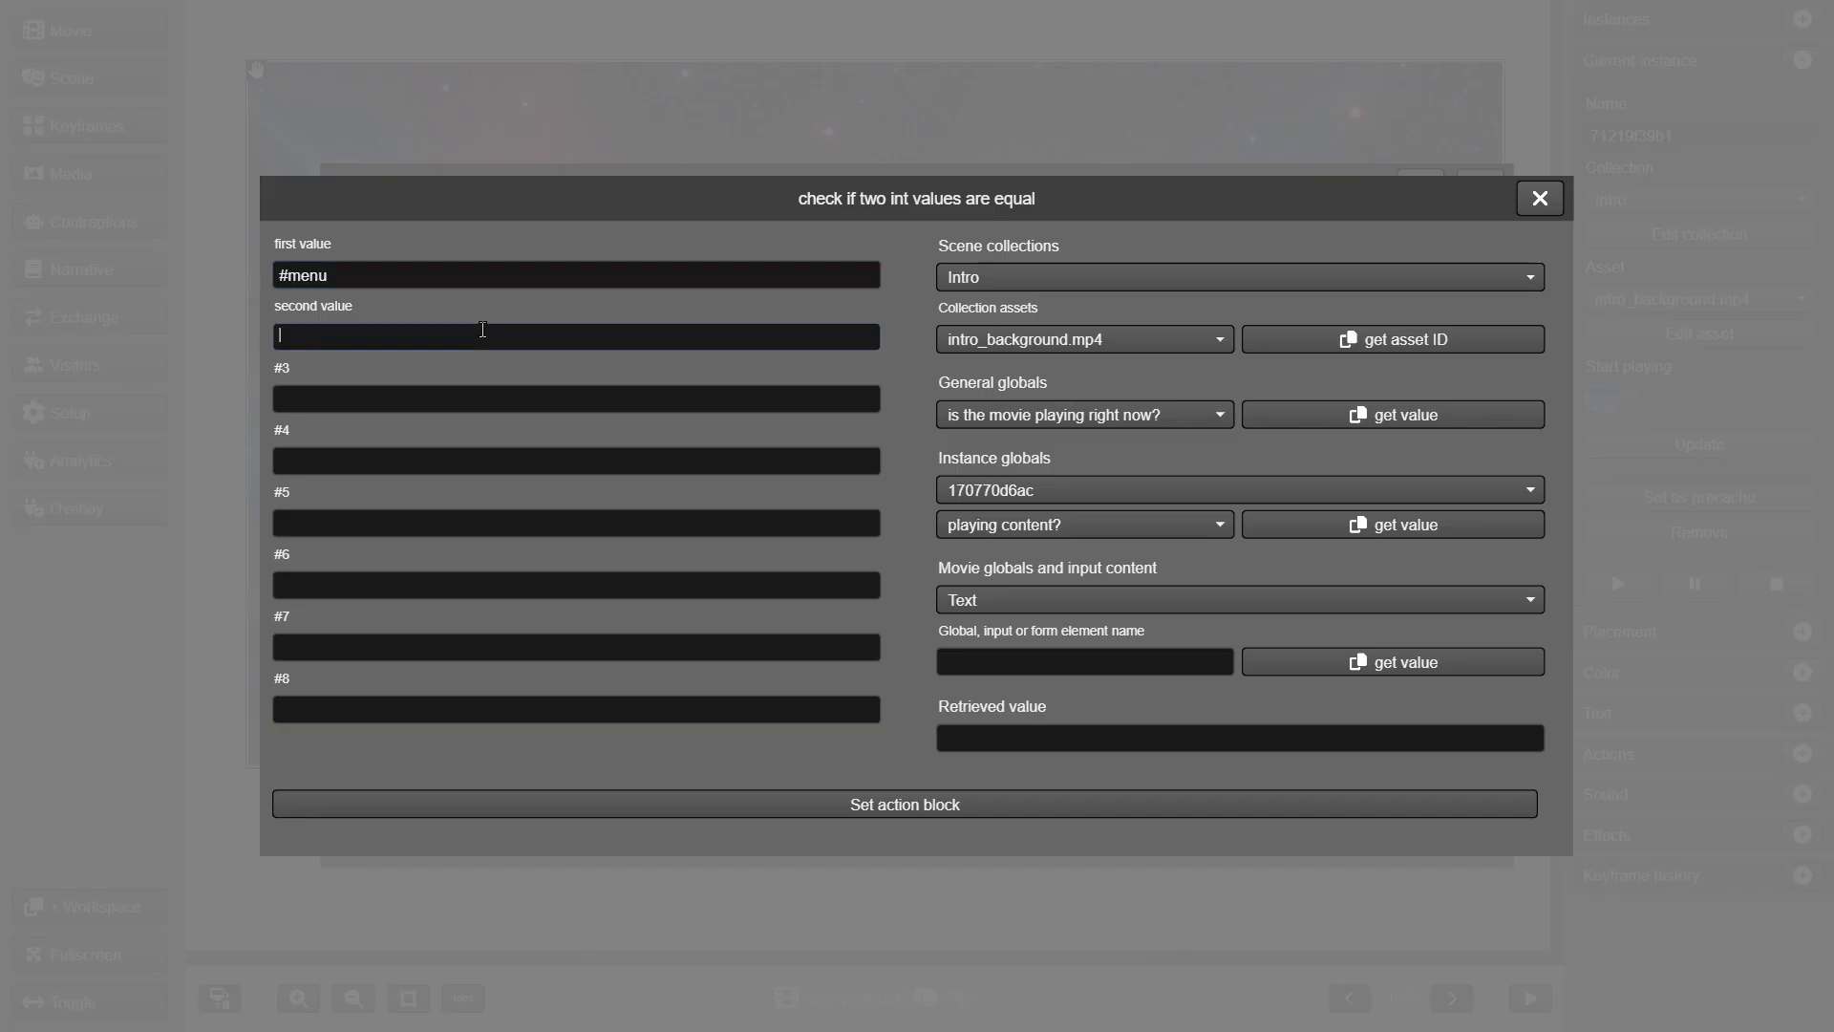
type("1")
left_click(828, 810)
scroll(590, 614, "down", 1)
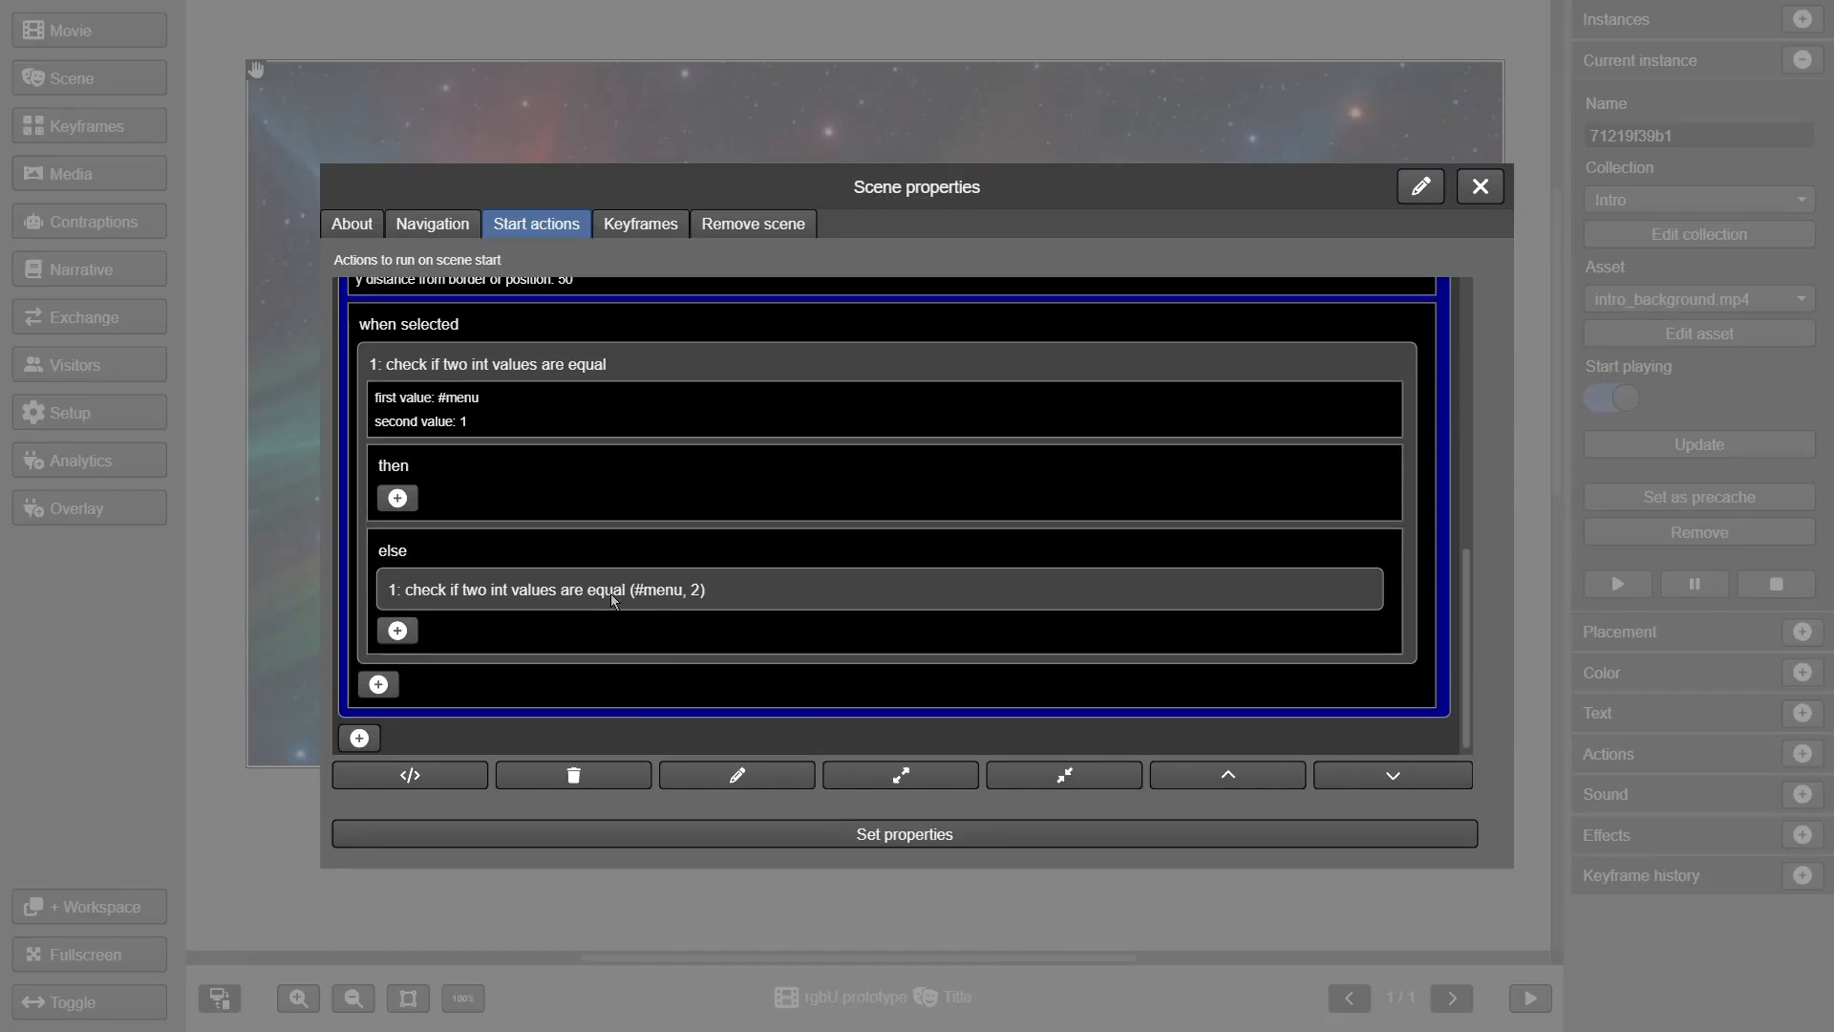
left_click(612, 596)
scroll(513, 634, "down", 1)
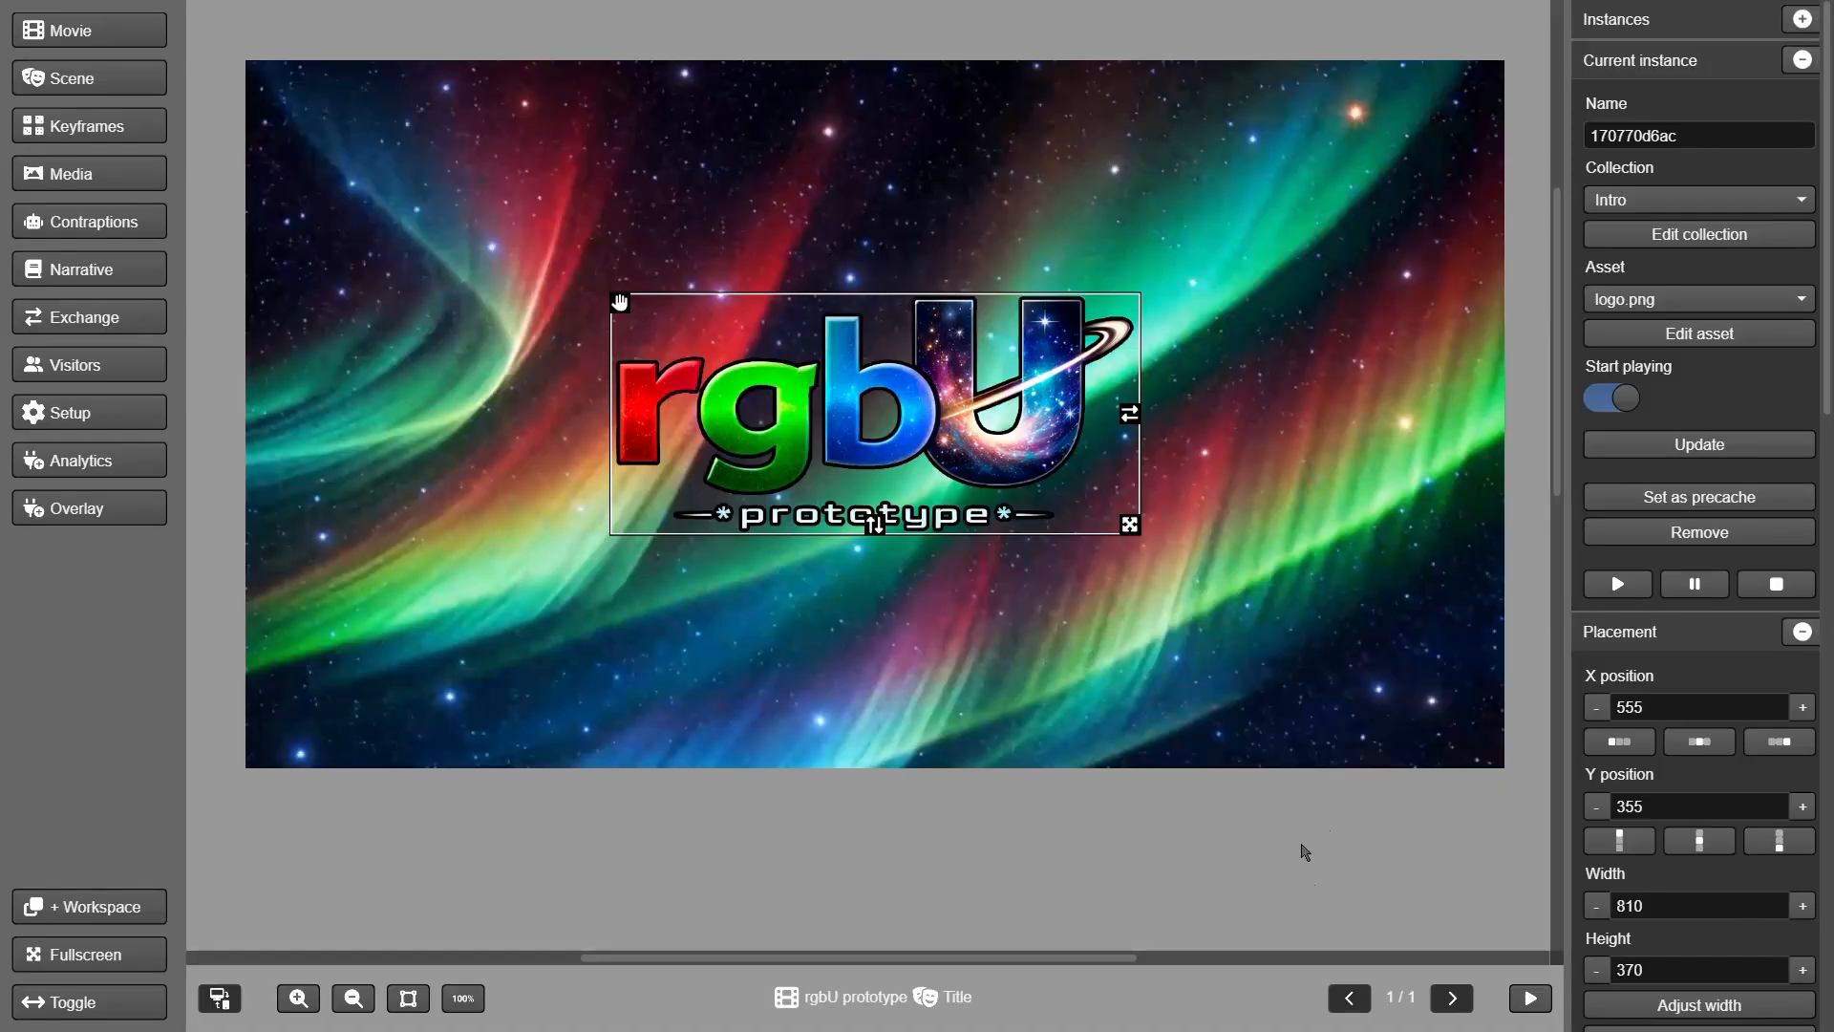
- Play the Title scene to preview it
left_click(1530, 998)
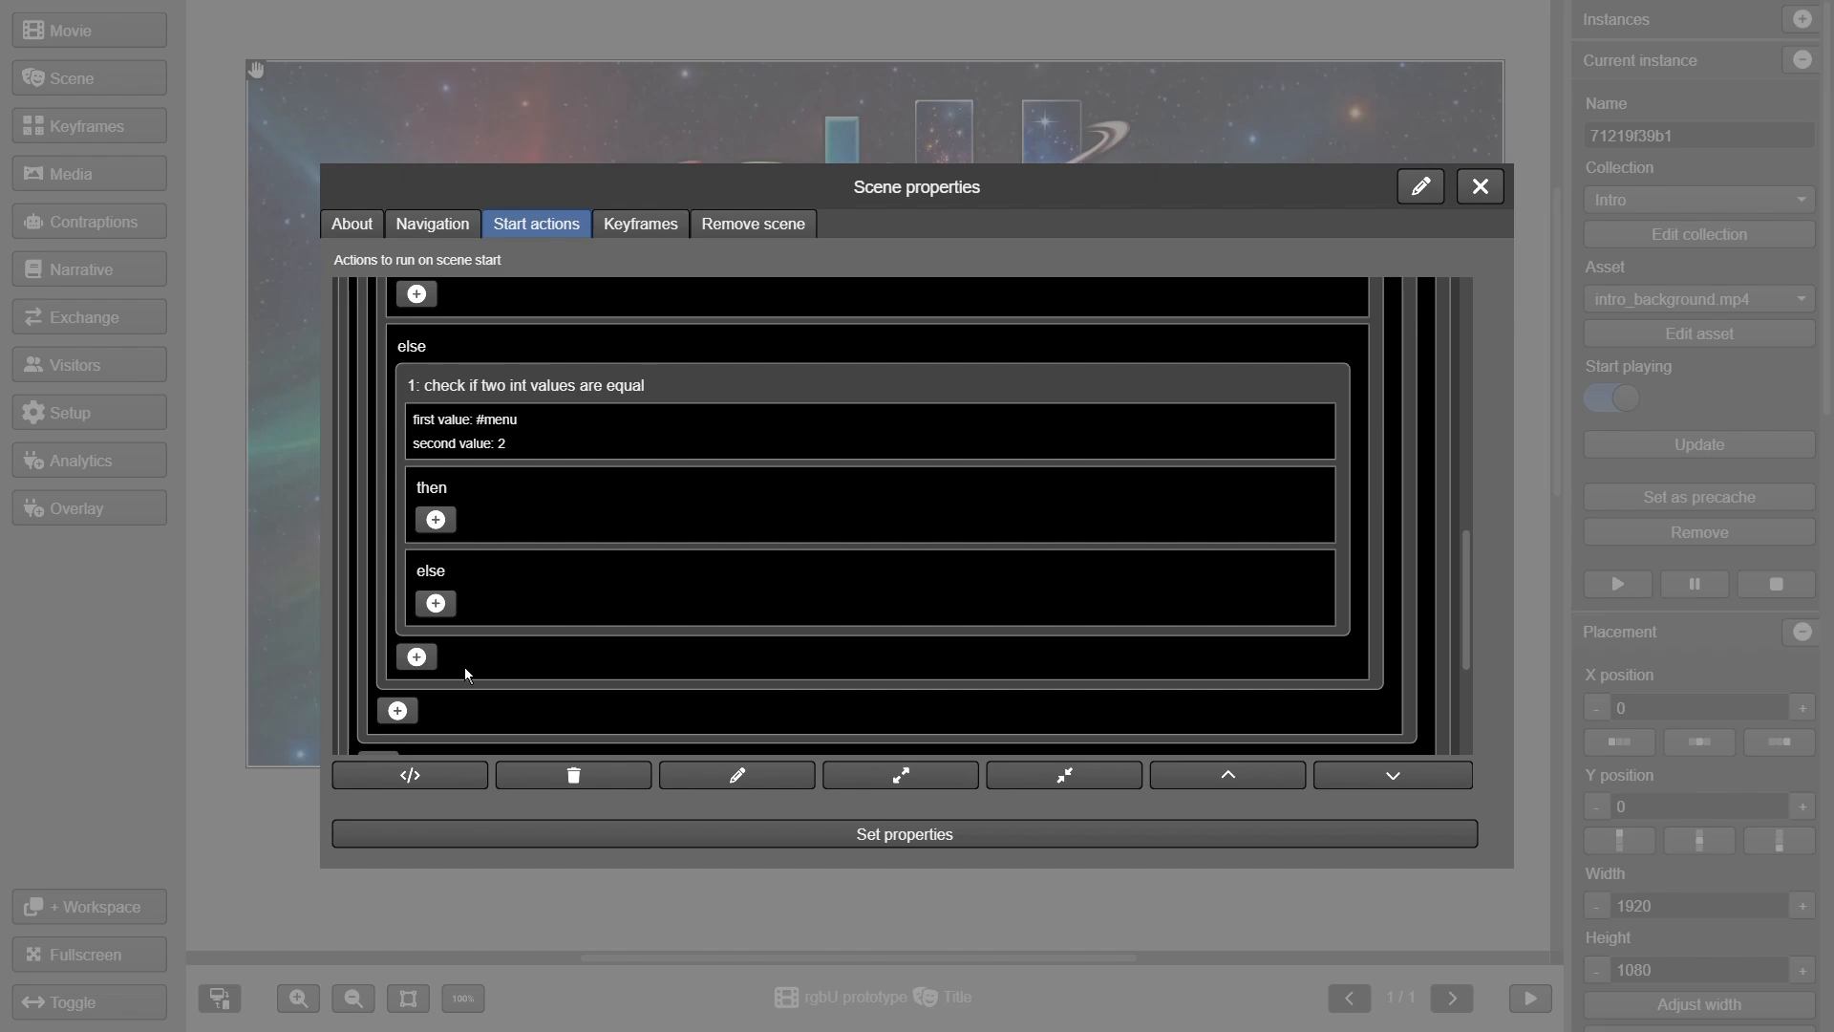
- Add a "hide menus" action under the "else" of the #menu equals 2 check
left_click(436, 603)
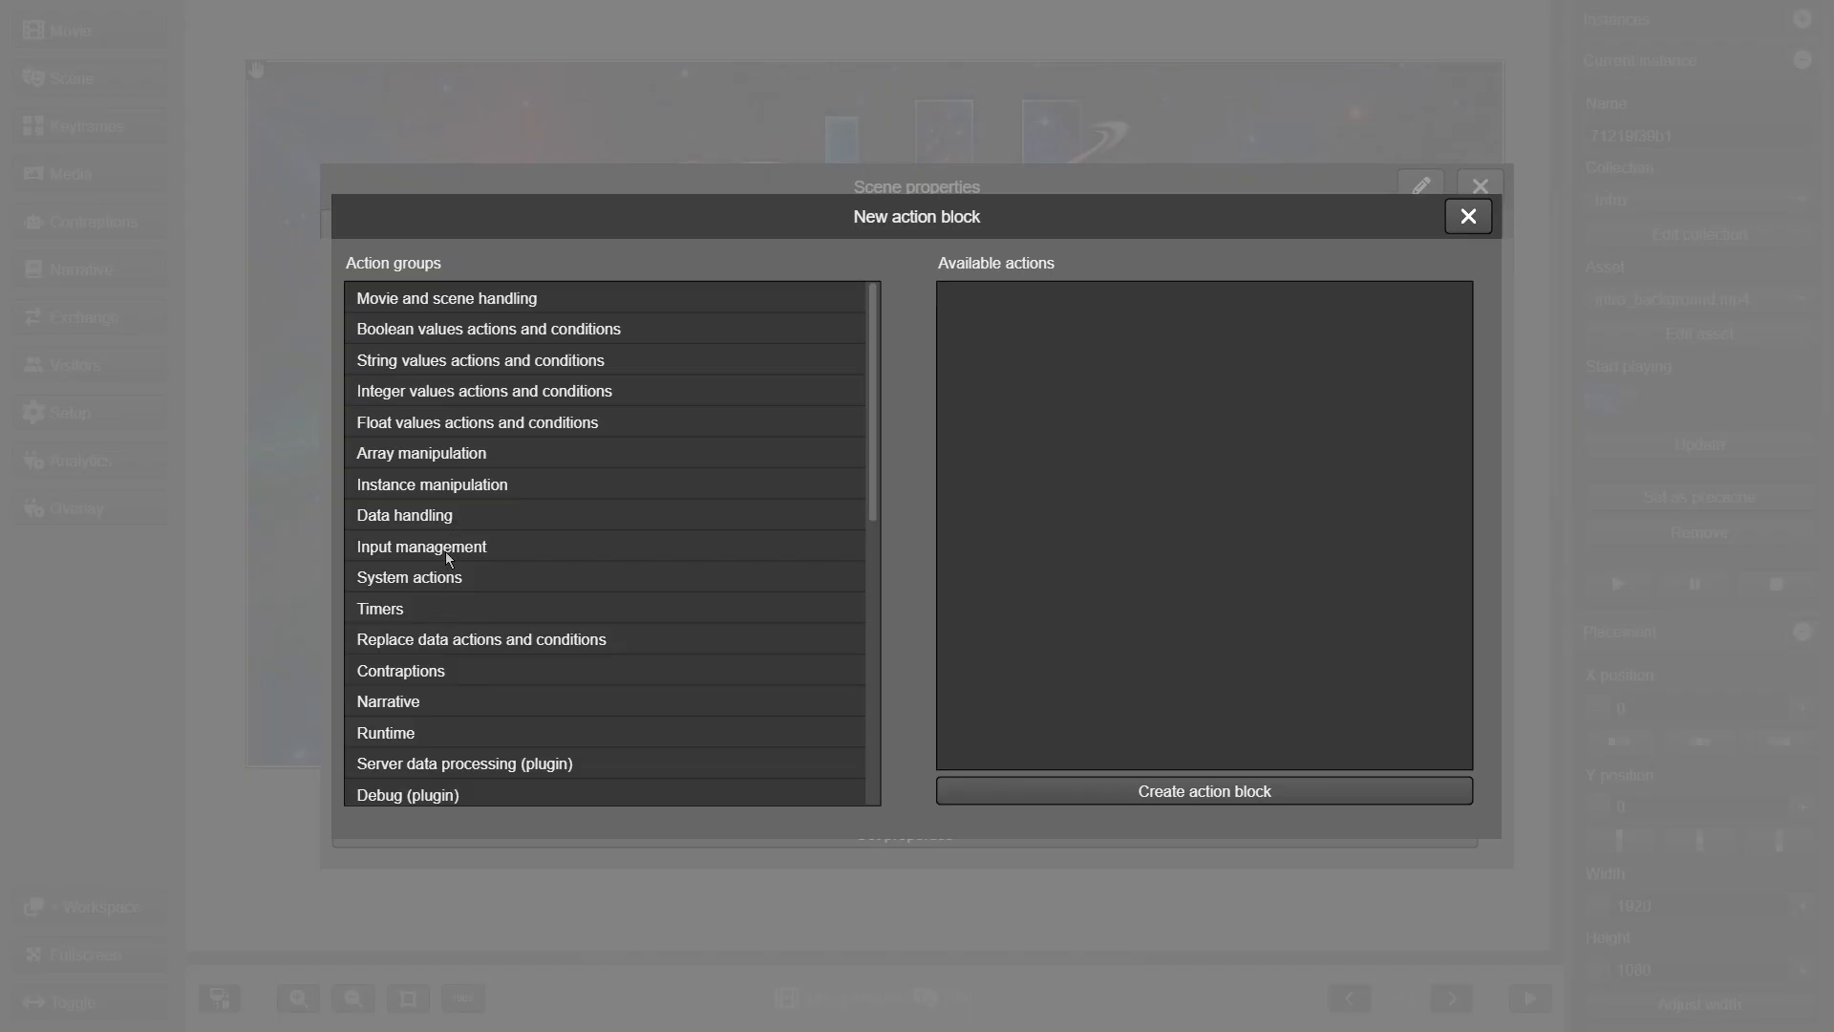
left_click(417, 669)
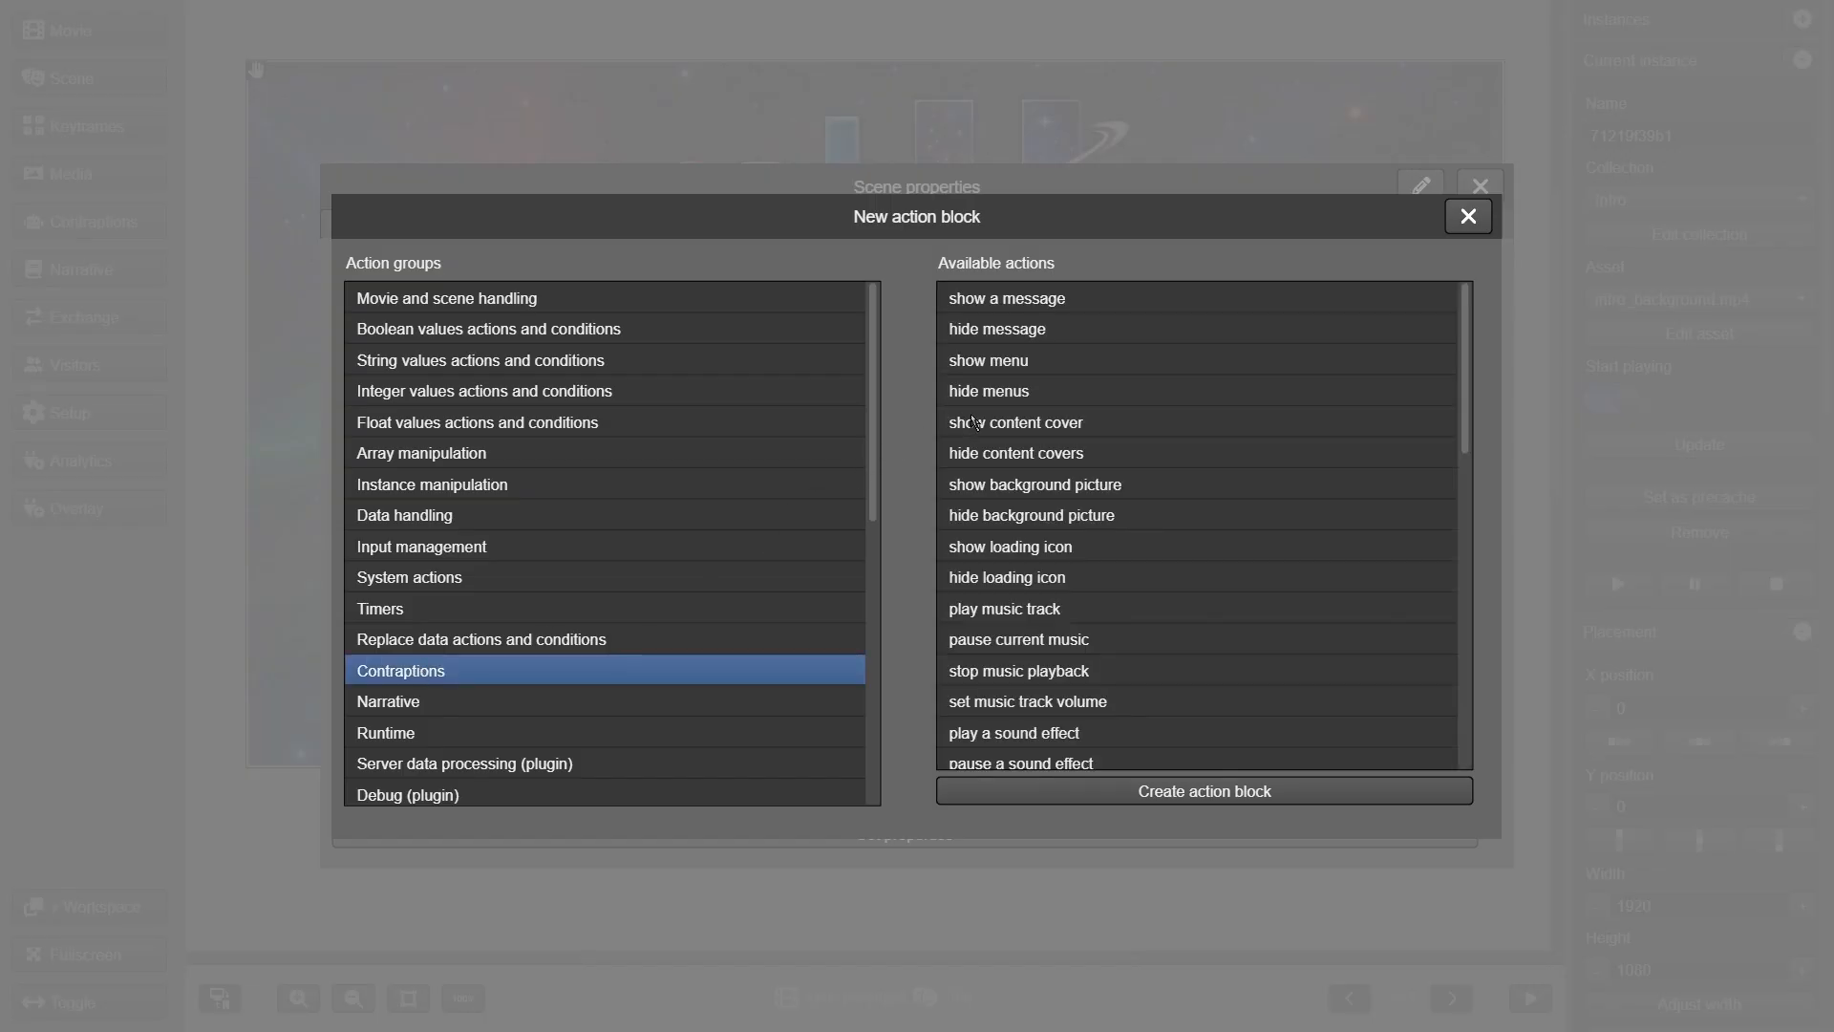
left_click(999, 399)
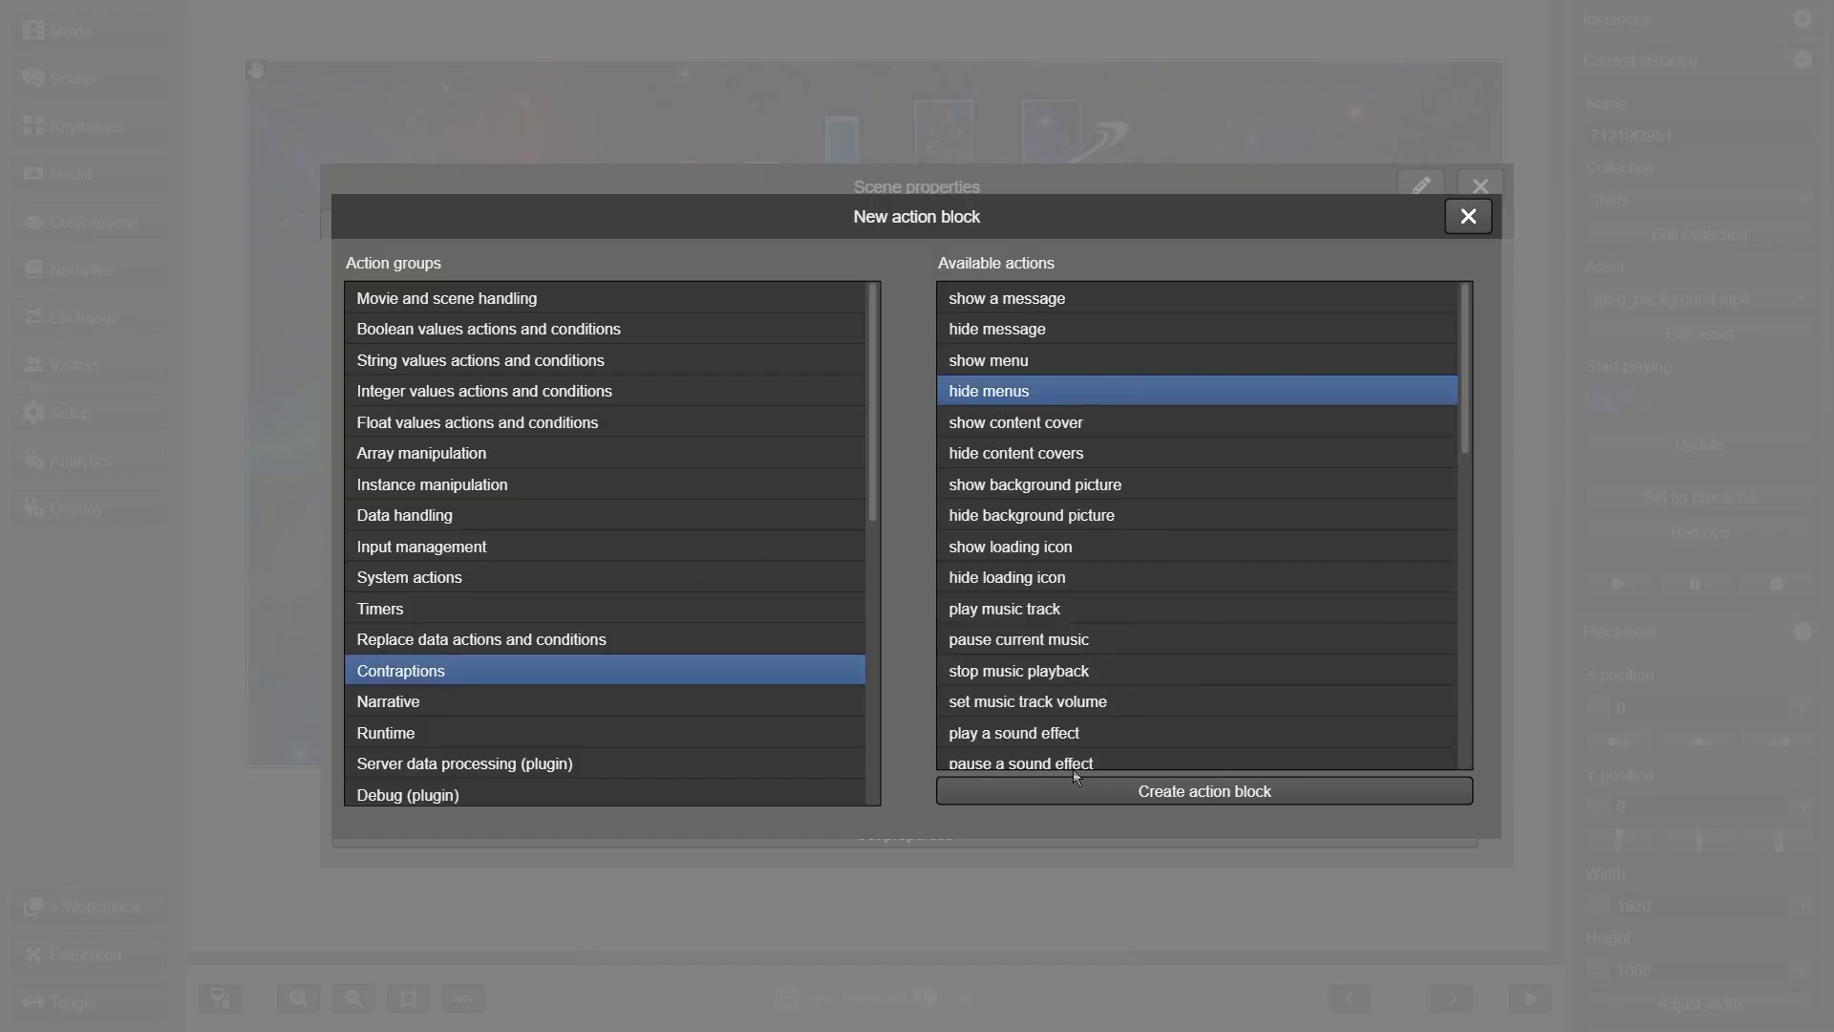
left_click(1080, 793)
left_click(1032, 798)
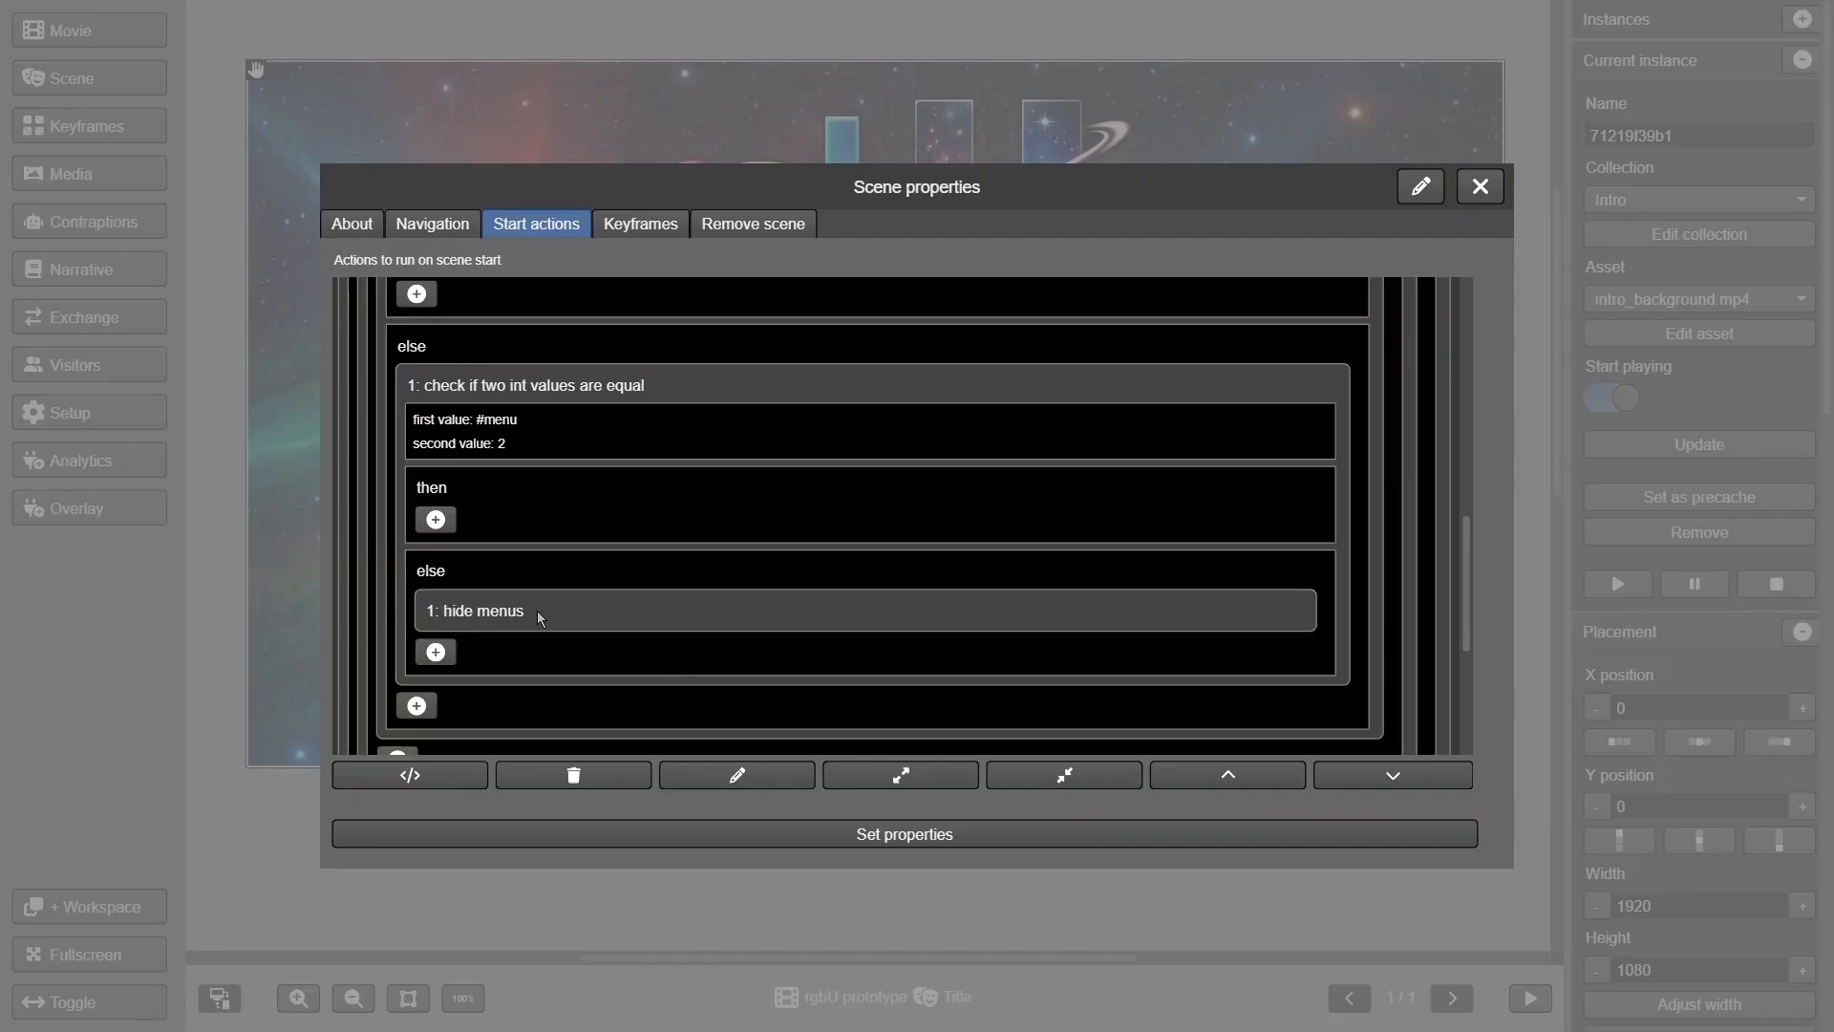
scroll(538, 616, "down", 1)
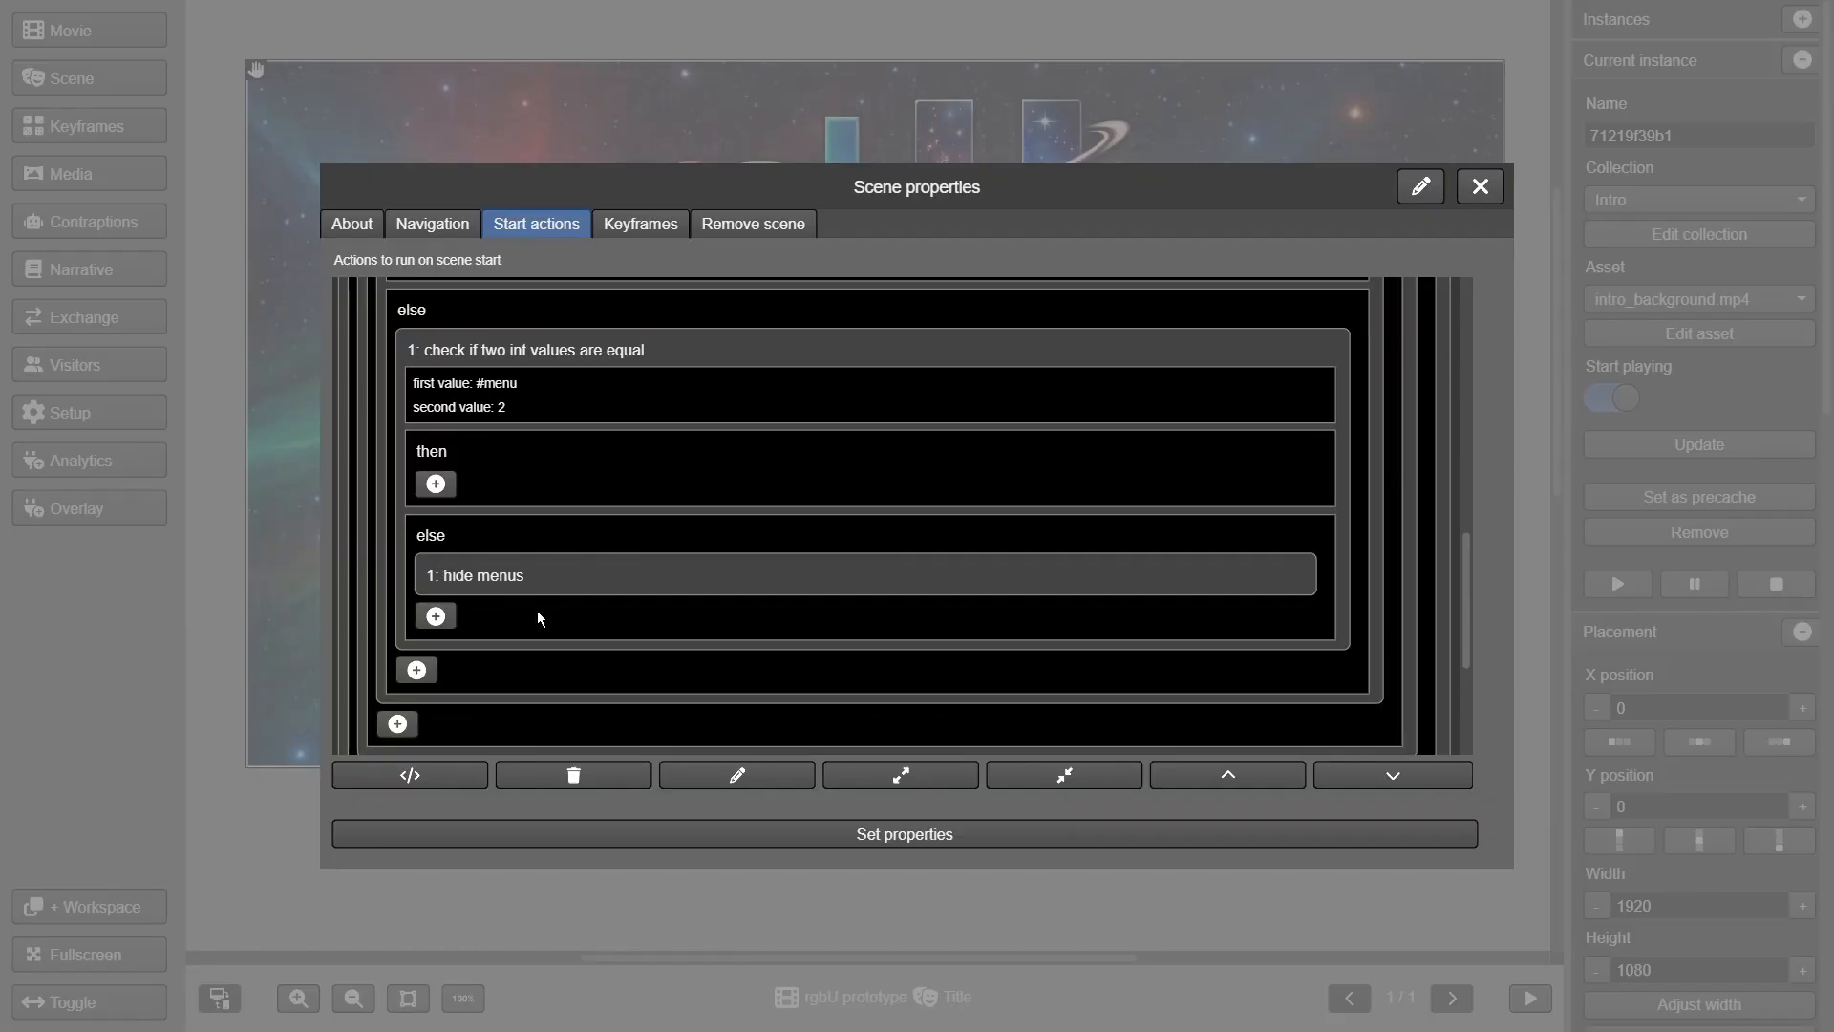
- Add a "load a scene" action for the Intro scene below "hide menus" in the same "else" branch
left_click(434, 617)
left_click(409, 302)
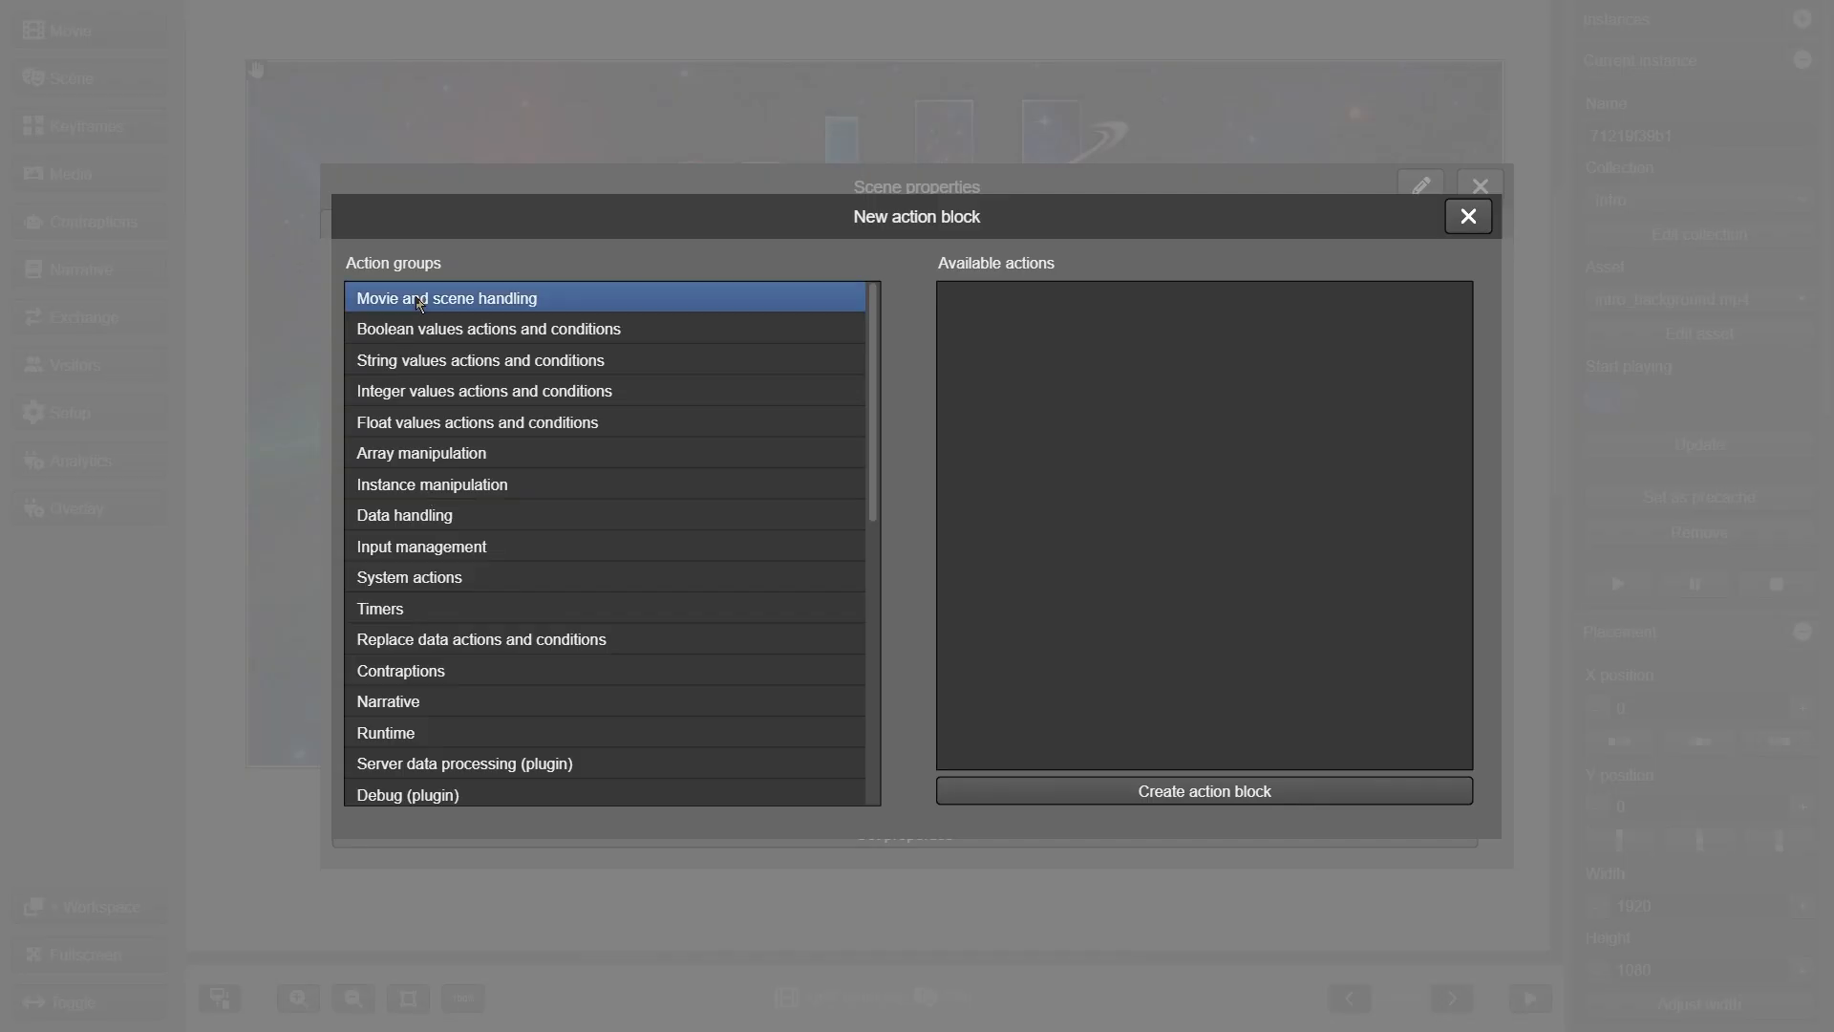
left_click(1000, 336)
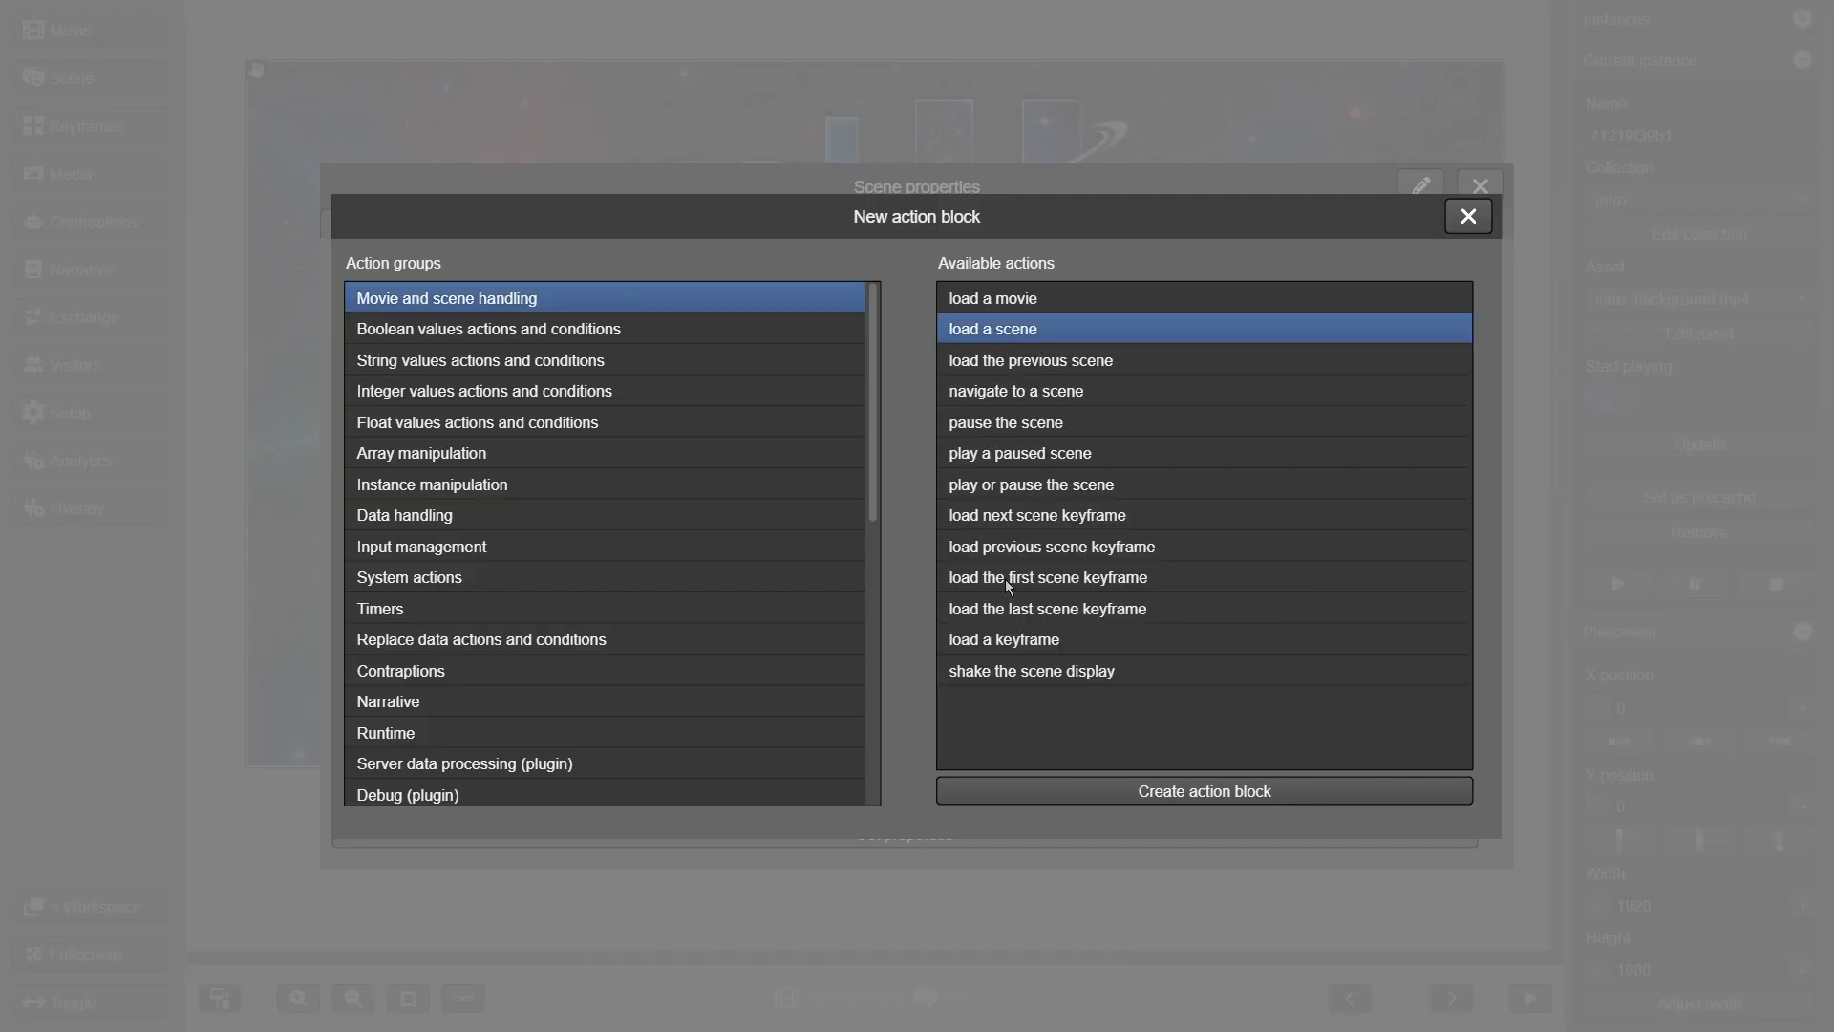
left_click(1074, 789)
left_click(410, 283)
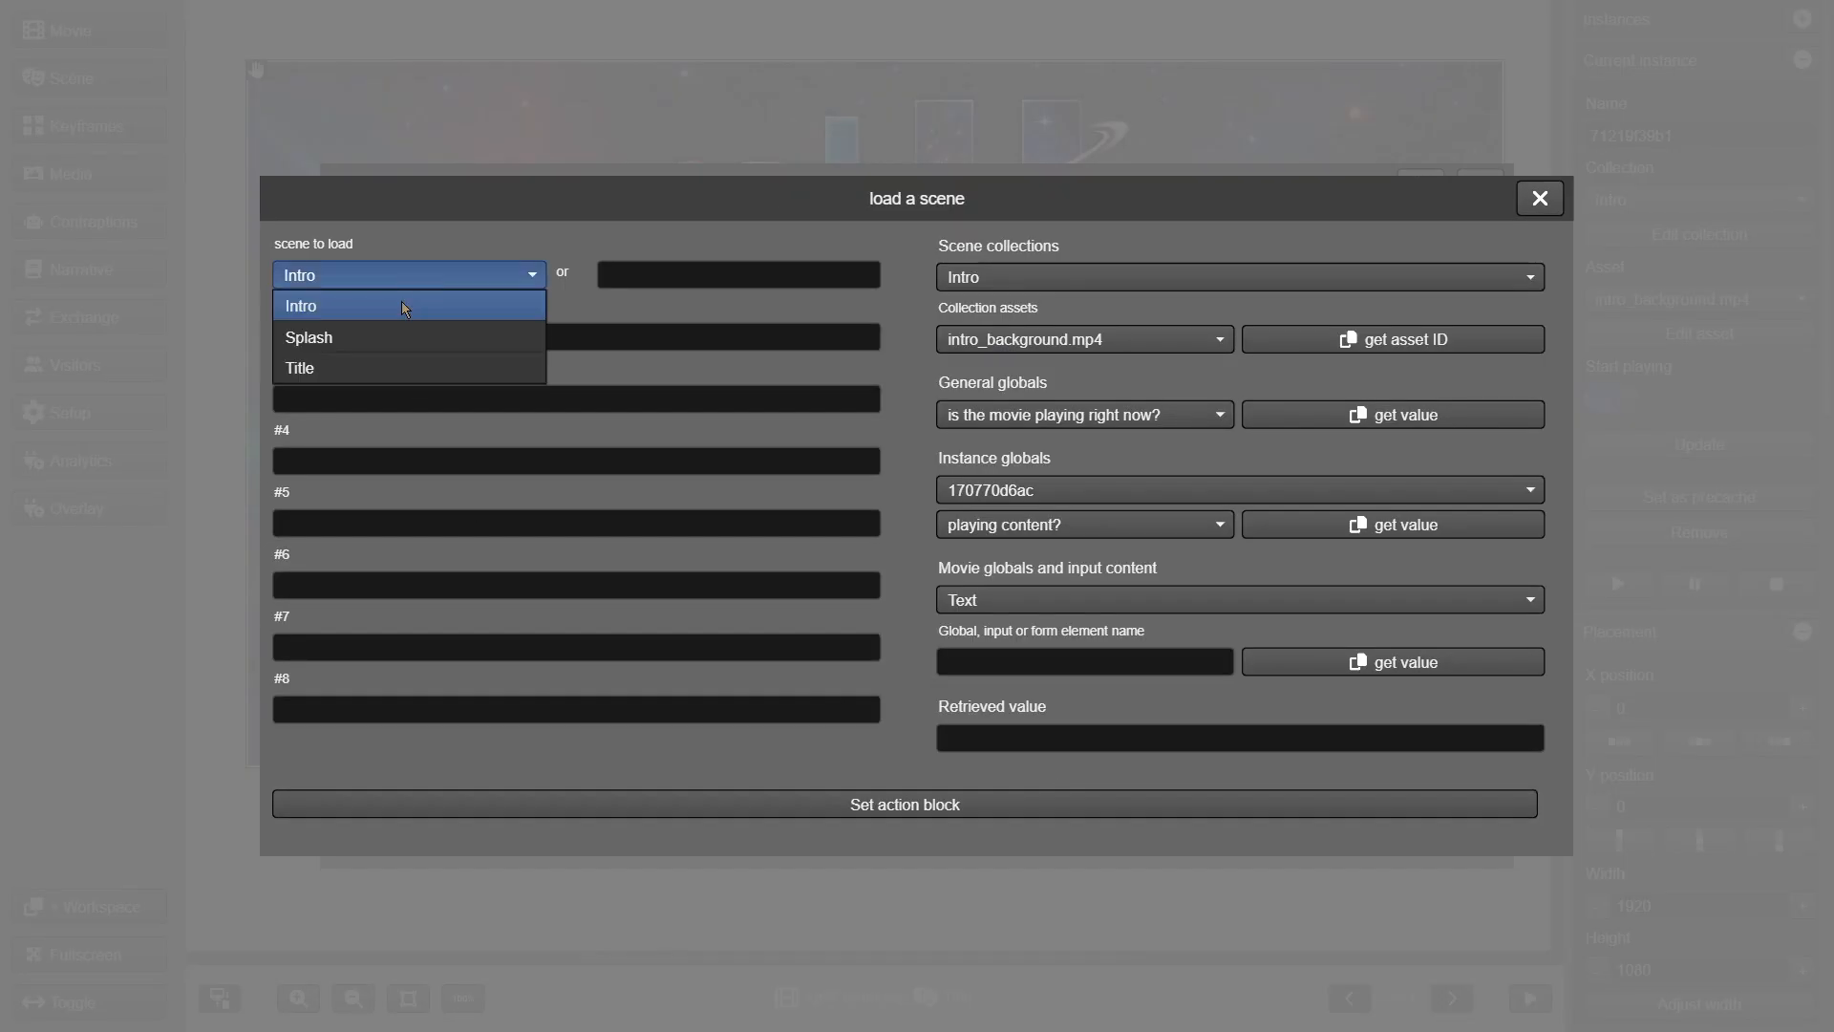
left_click(386, 307)
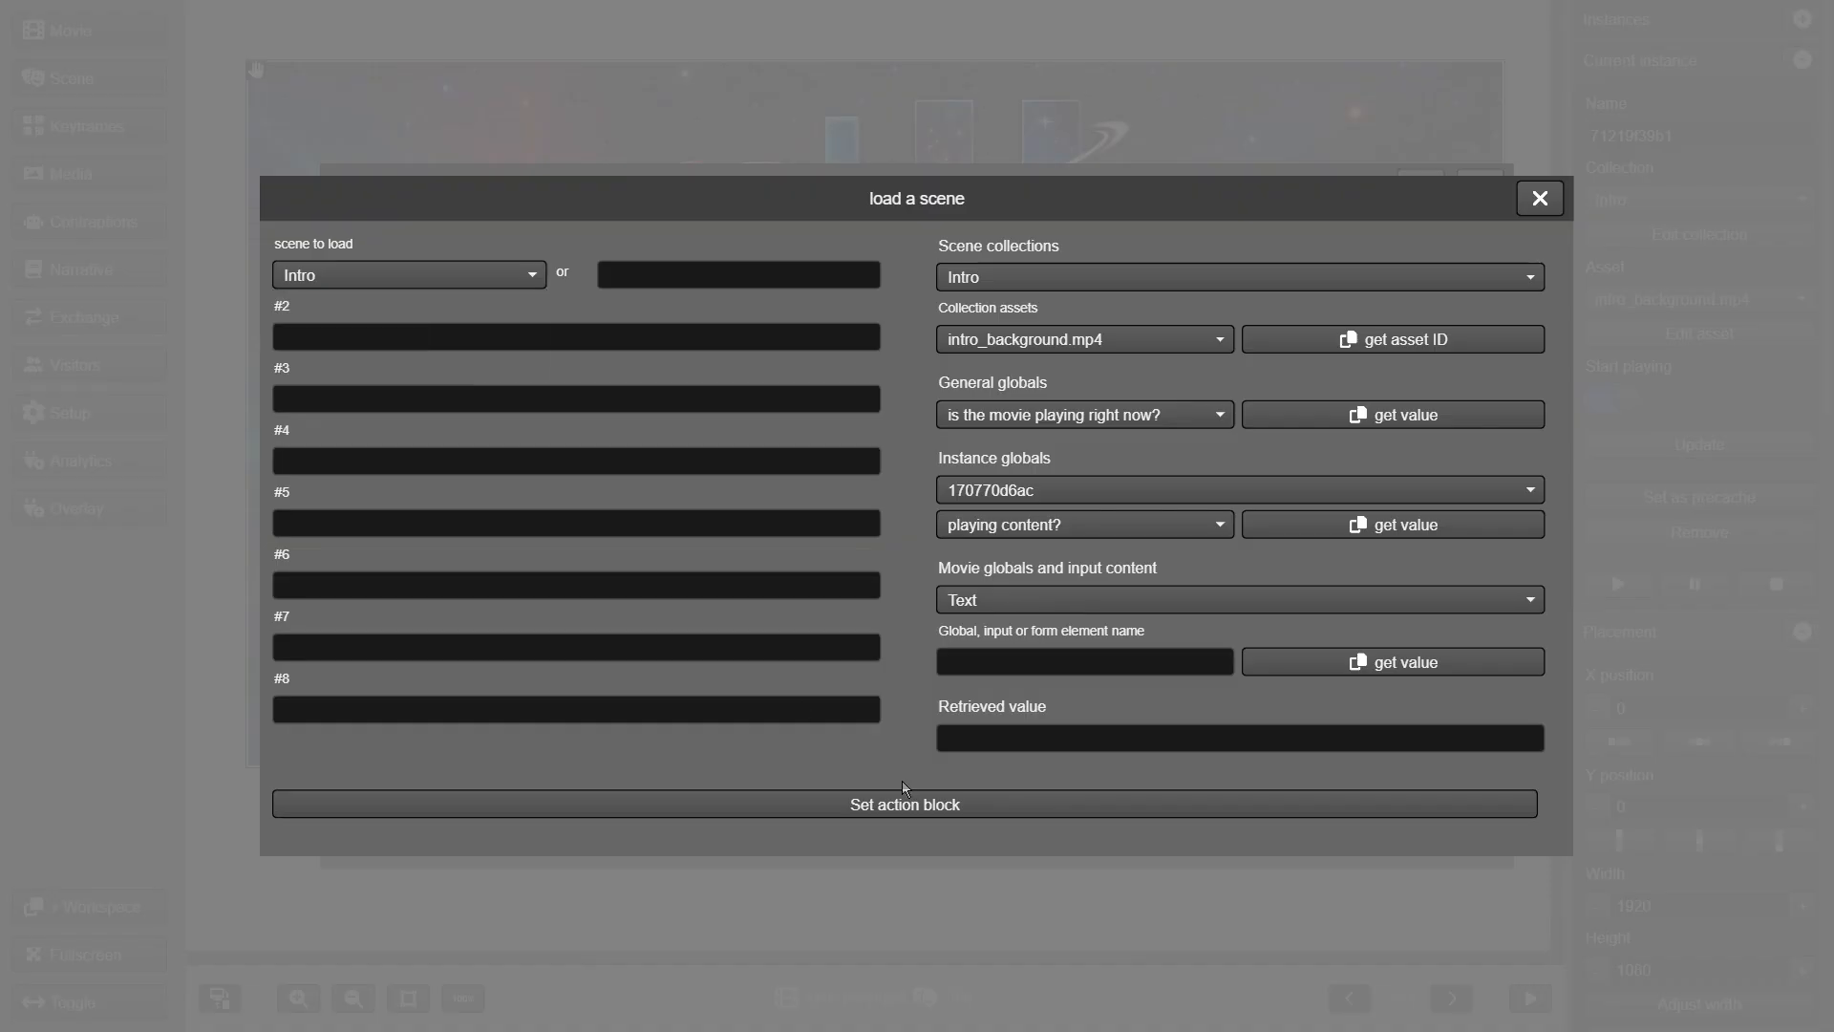
left_click(946, 808)
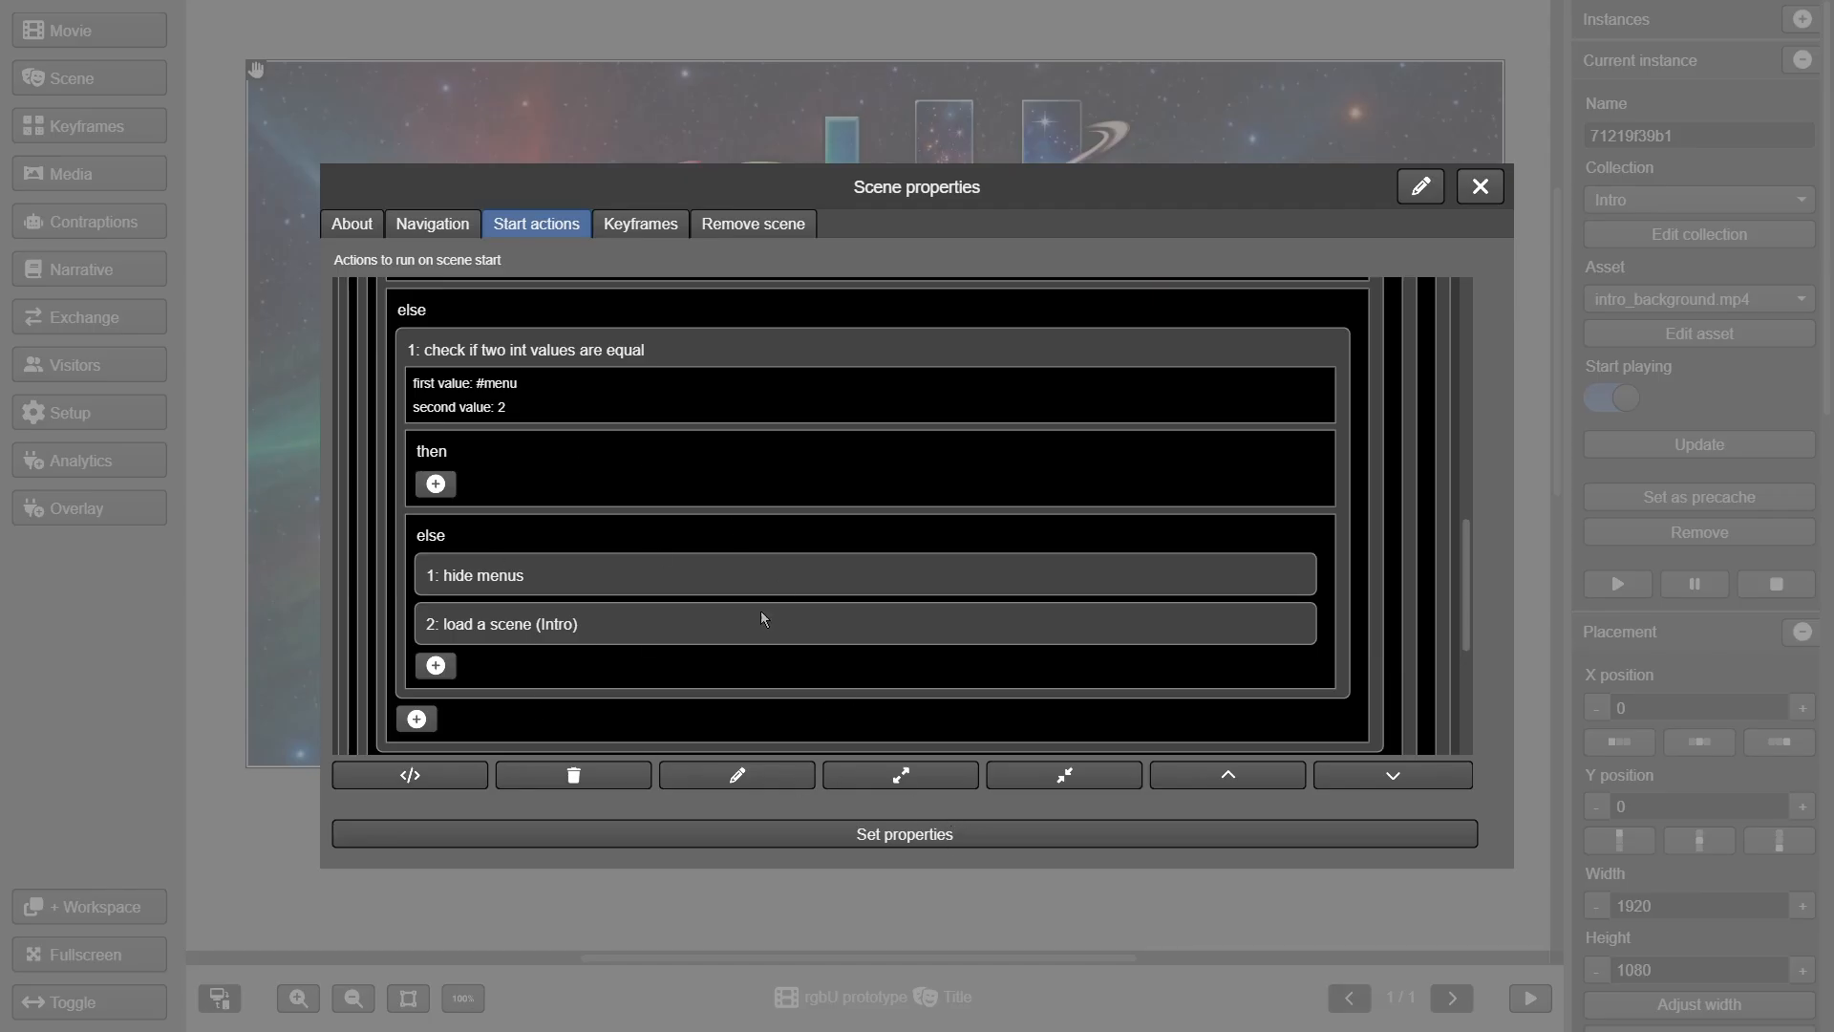
- Set the scene properties and publish the Title scene
left_click(798, 829)
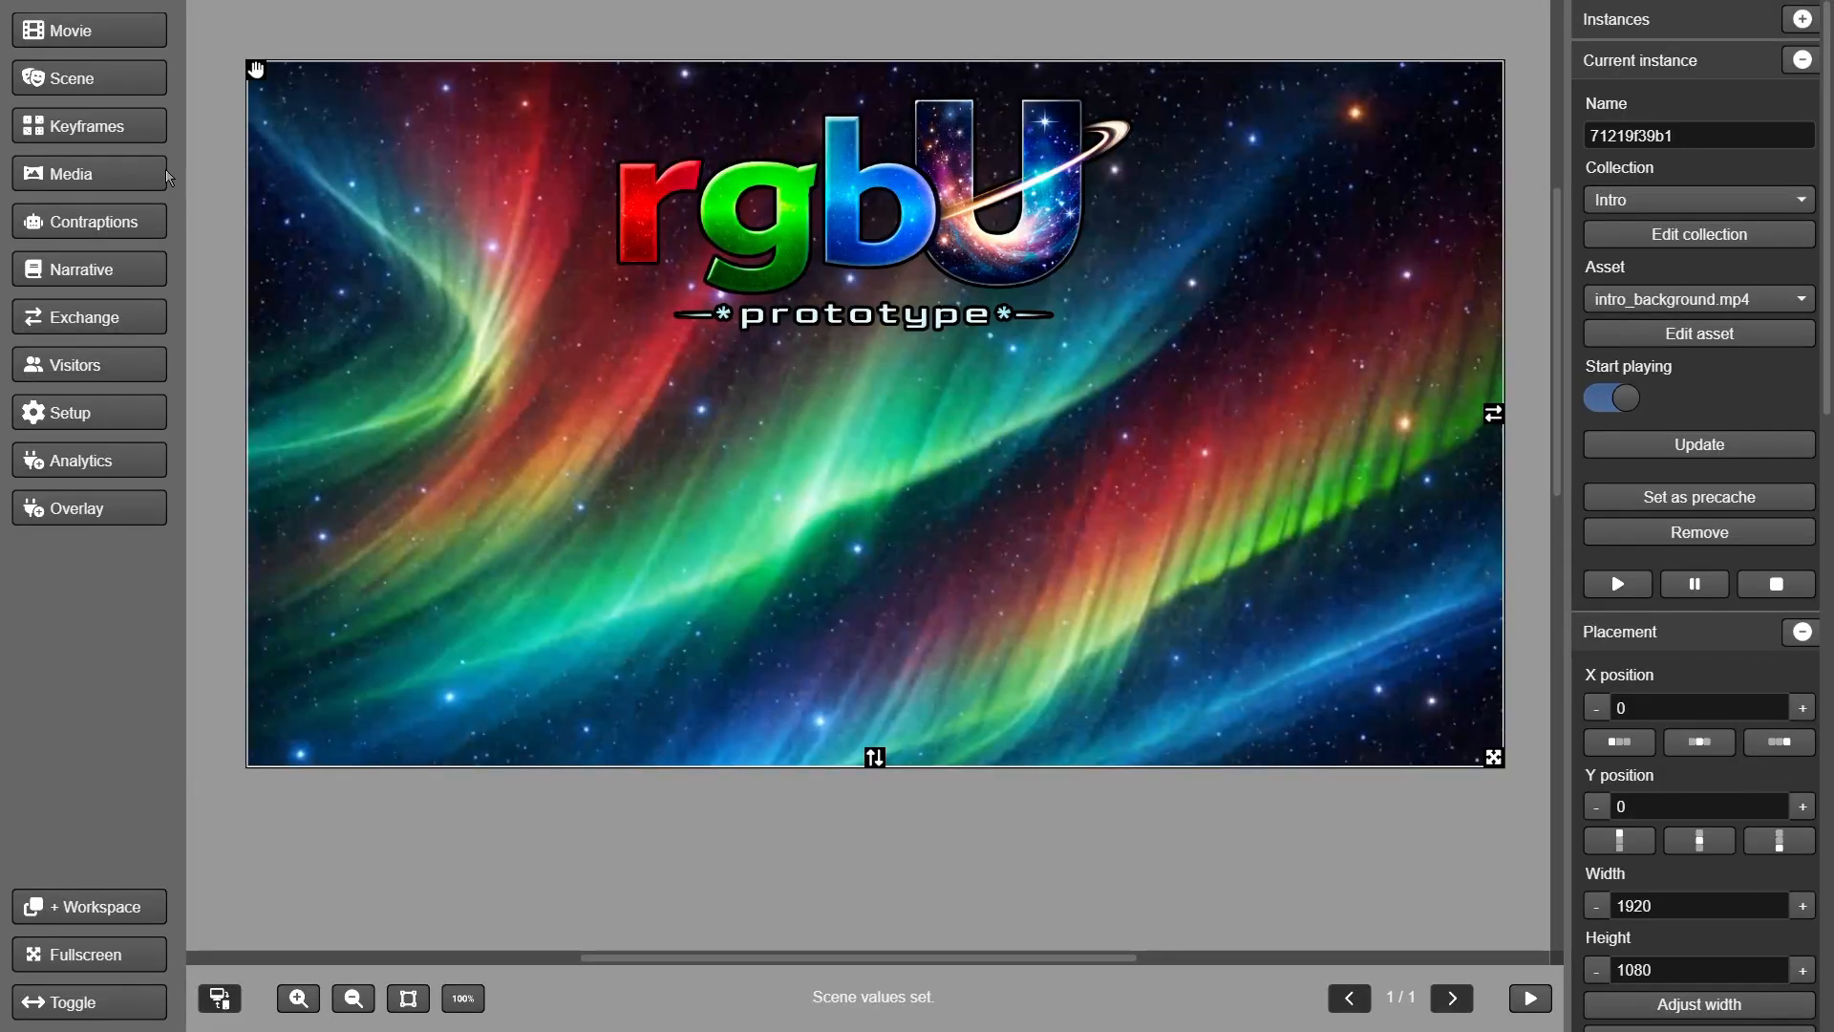
left_click(100, 84)
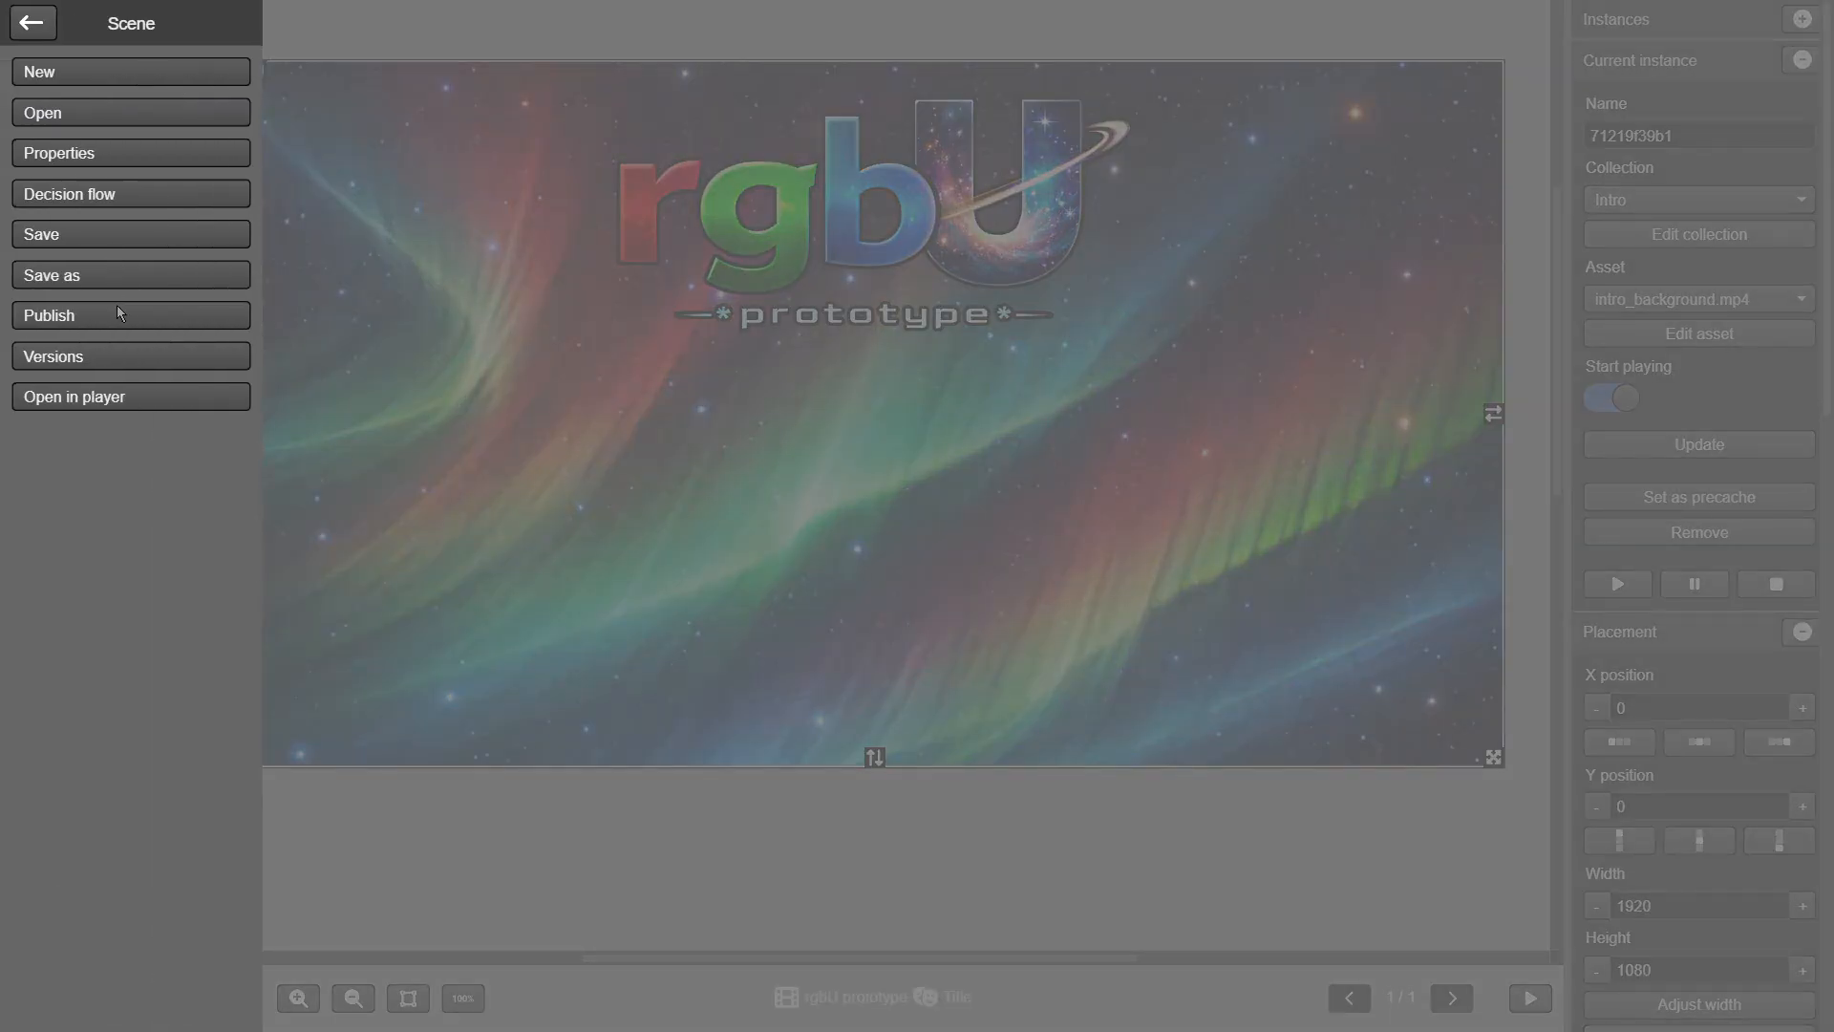
left_click(116, 313)
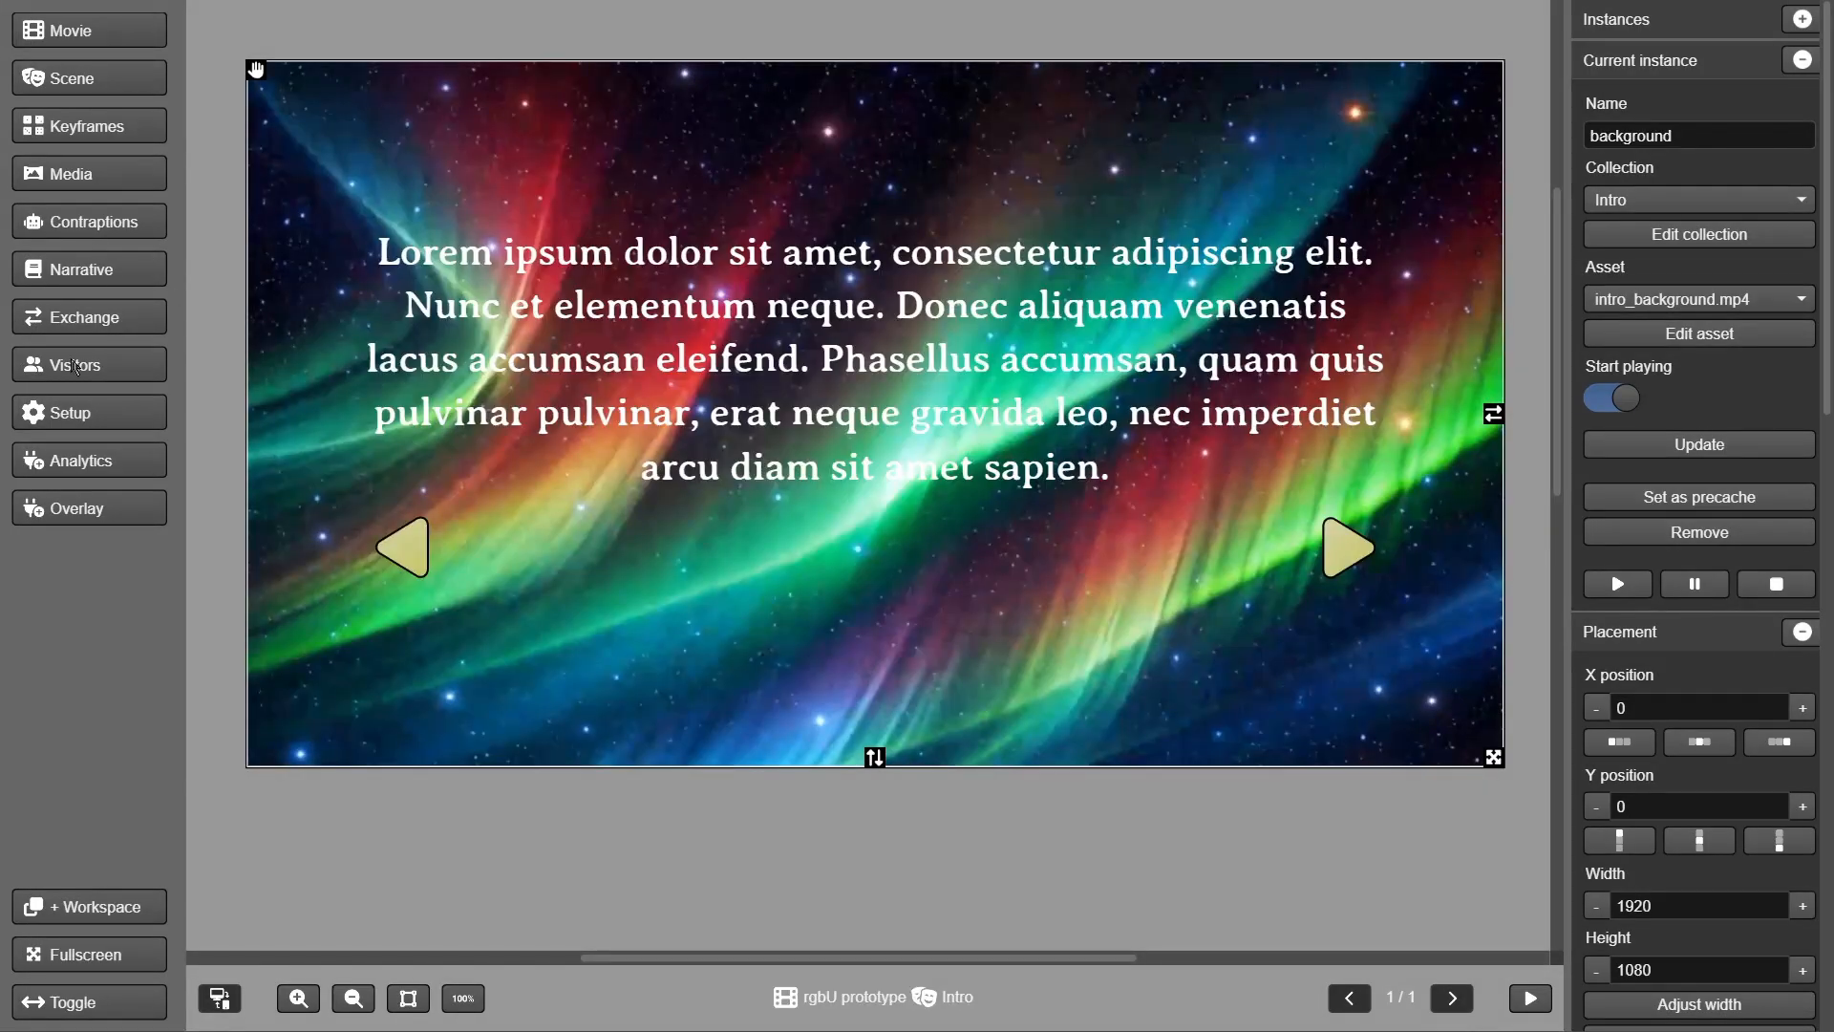
- In the Intro scene, create the folders langen and langpt in the Picture manager
left_click(72, 176)
left_click(84, 261)
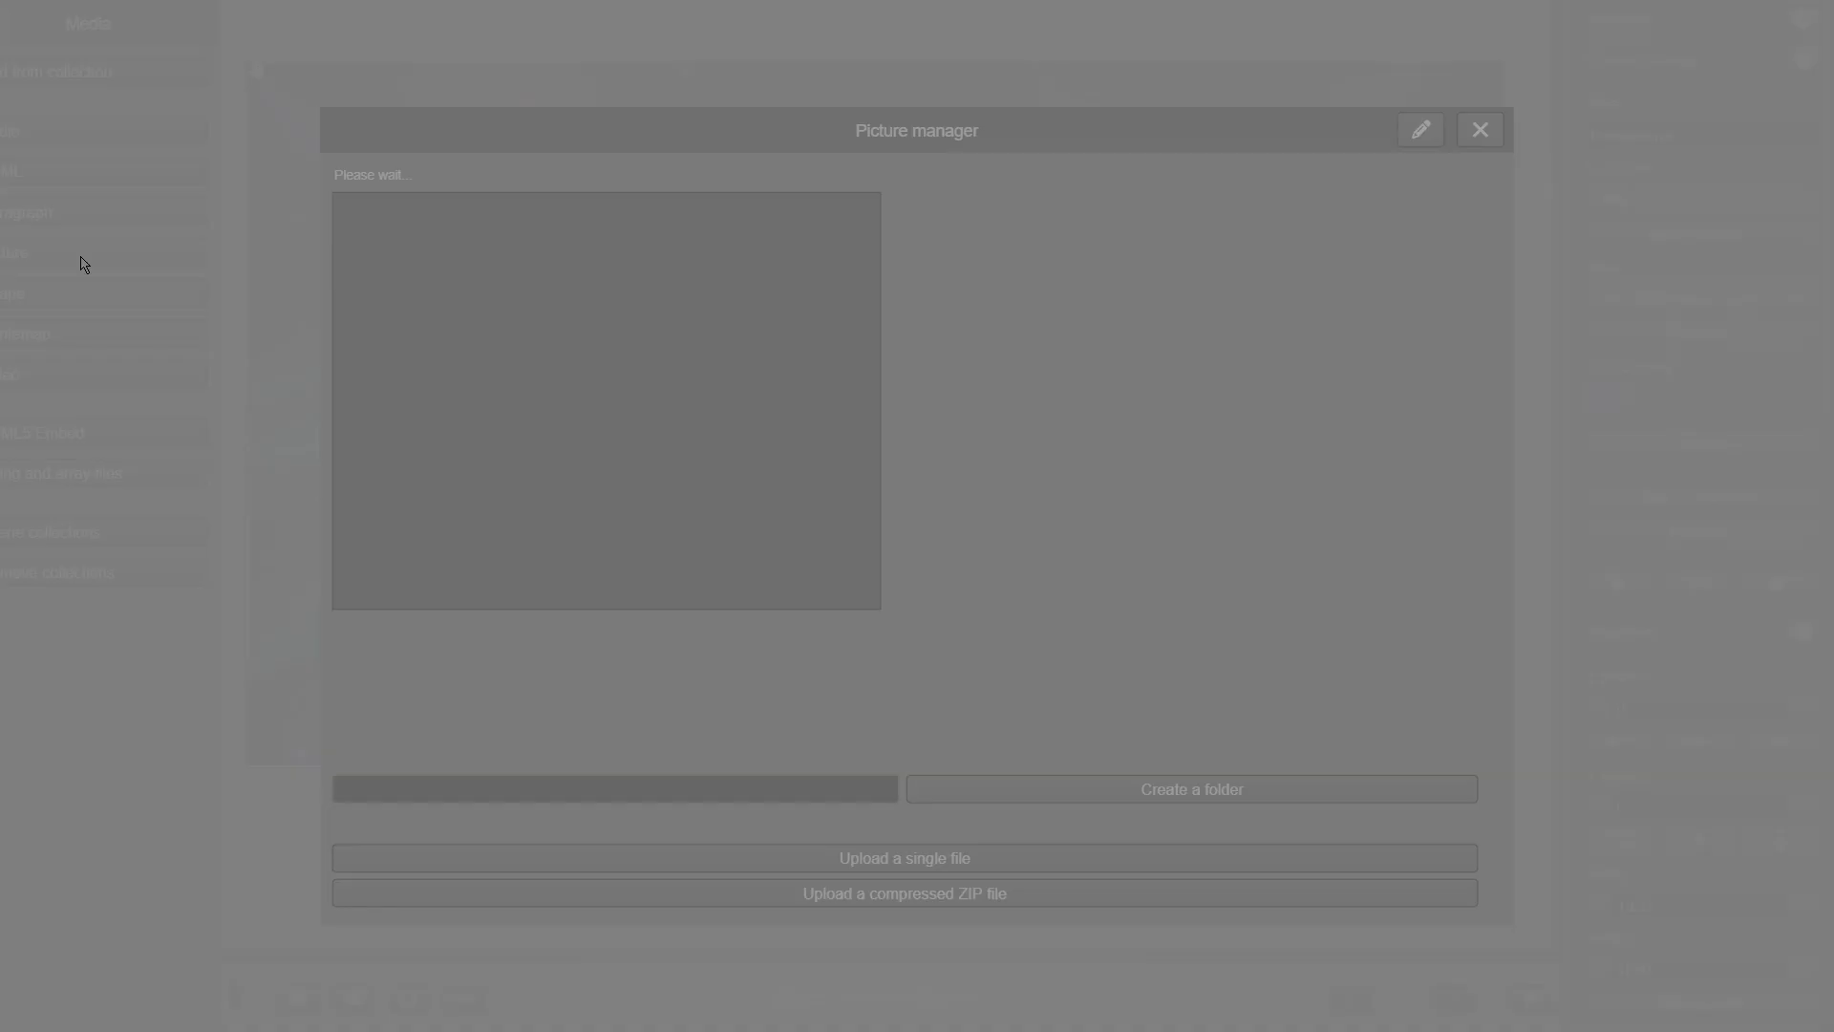
left_click(583, 797)
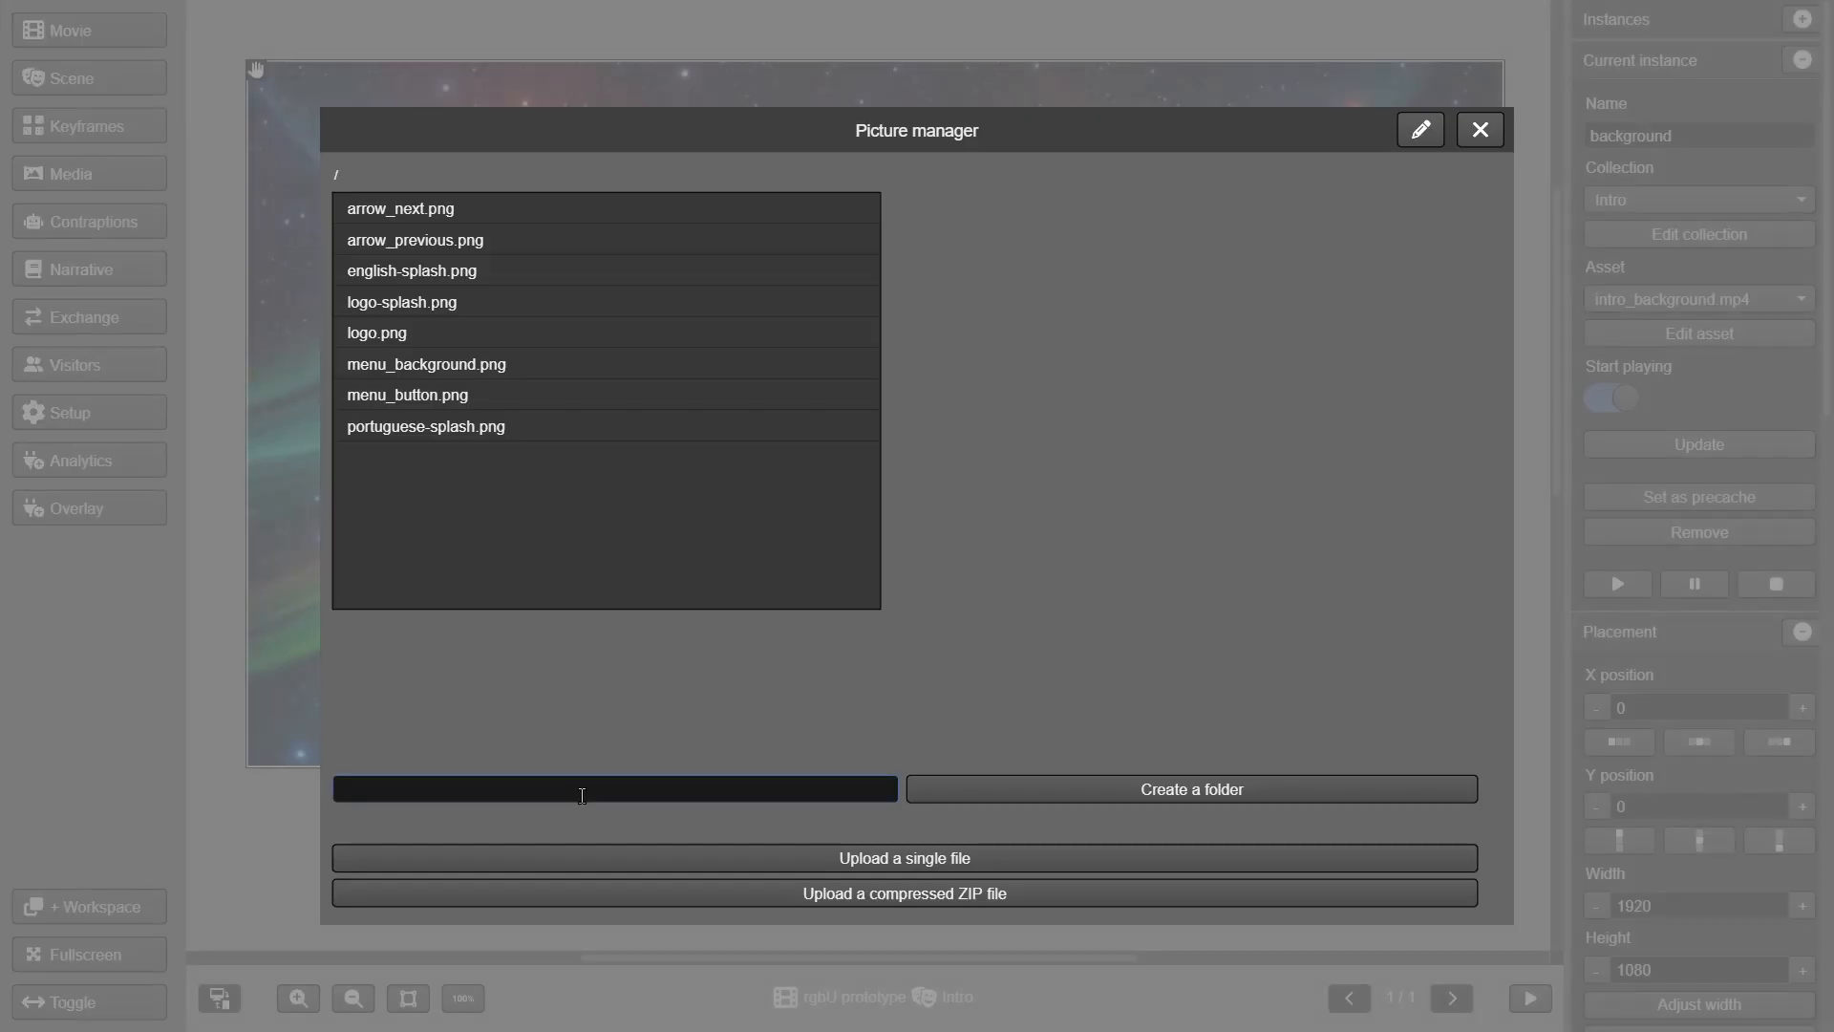
type("langen")
left_click(911, 798)
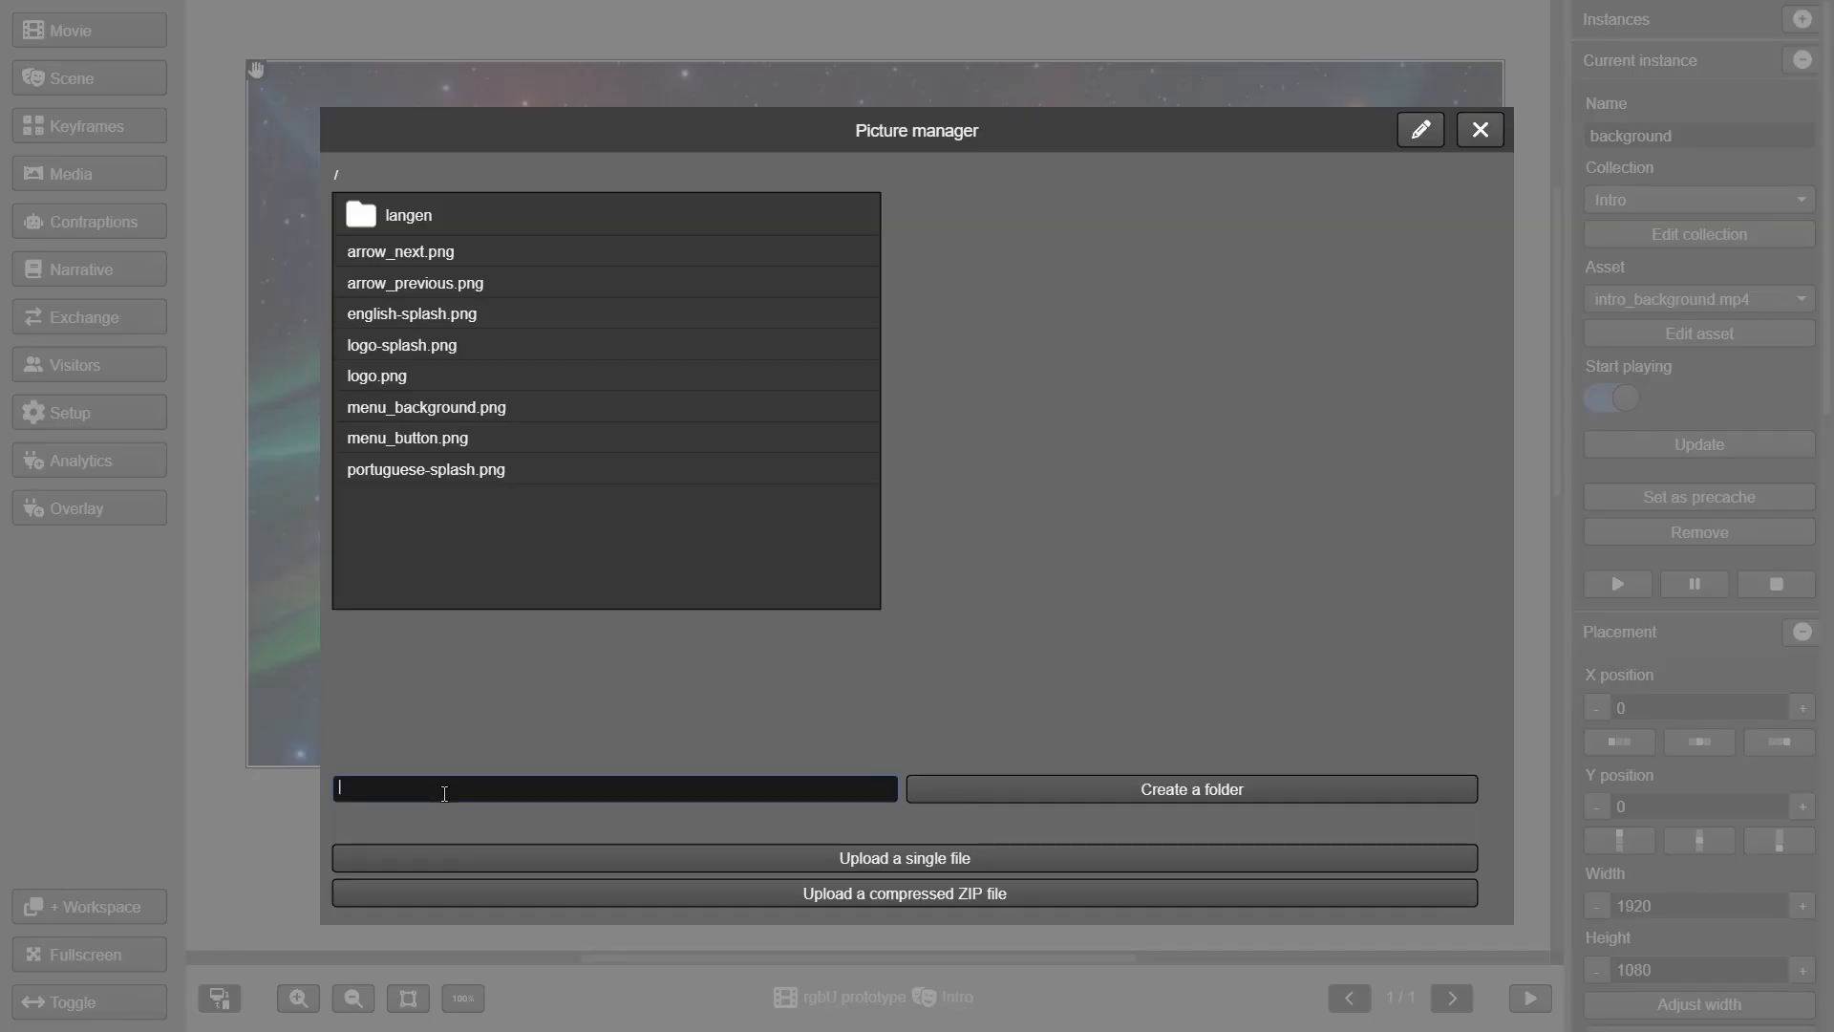
type("langpt")
left_click(947, 786)
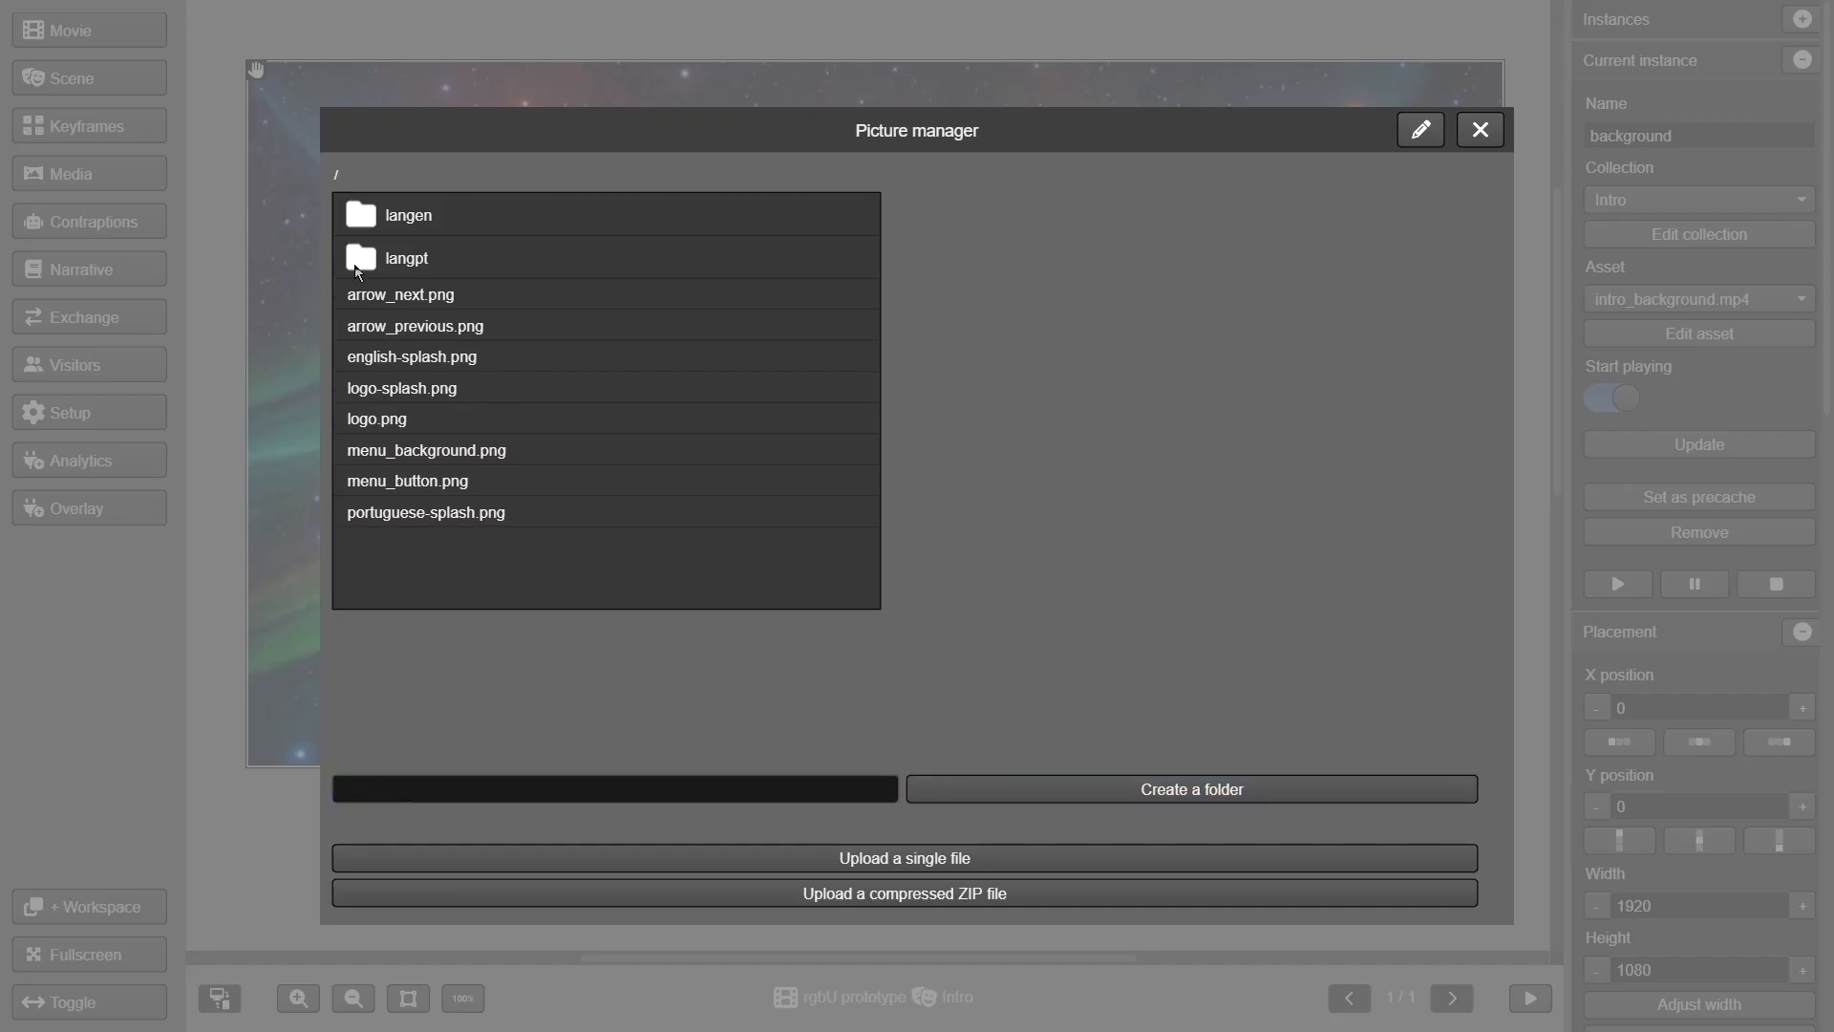
- Upload intro_skip.png from the local graphics/langpt folder into the Picture manager's langpt folder
left_click(357, 268)
left_click(564, 630)
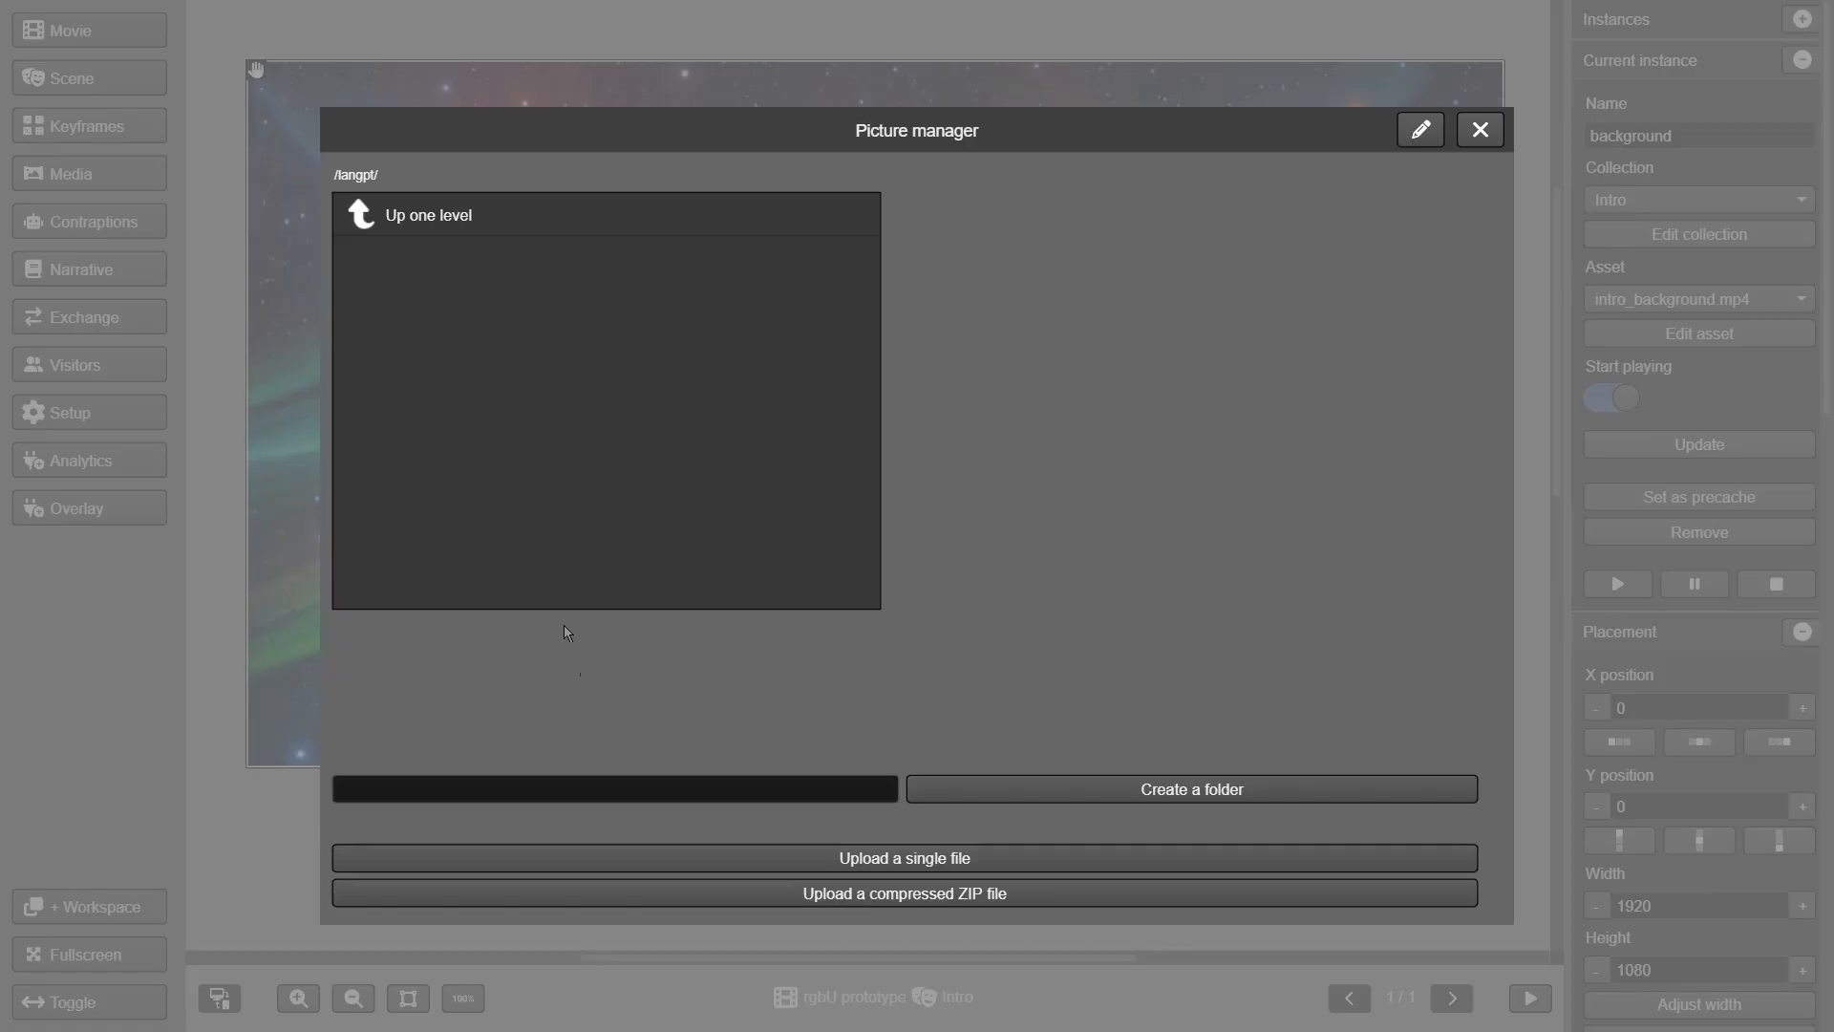
left_click(680, 852)
left_click(498, 69)
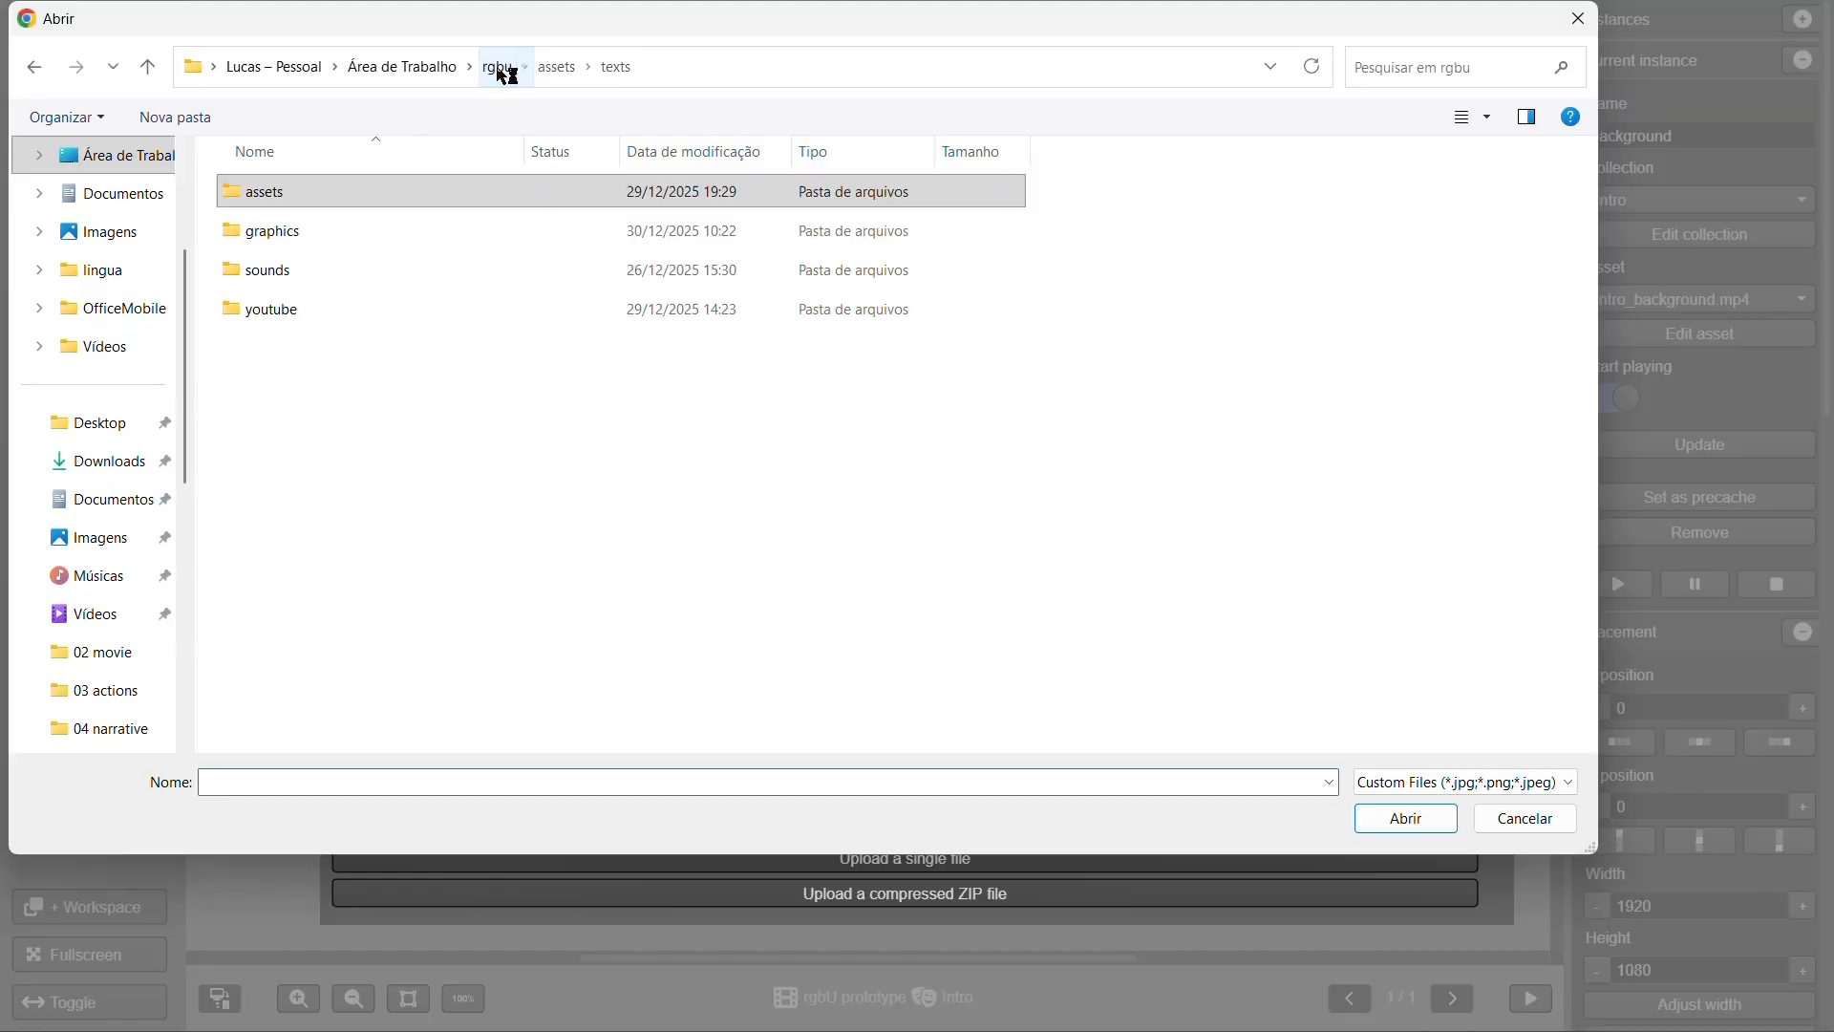
double_click(229, 233)
double_click(410, 212)
left_click(280, 227)
double_click(280, 227)
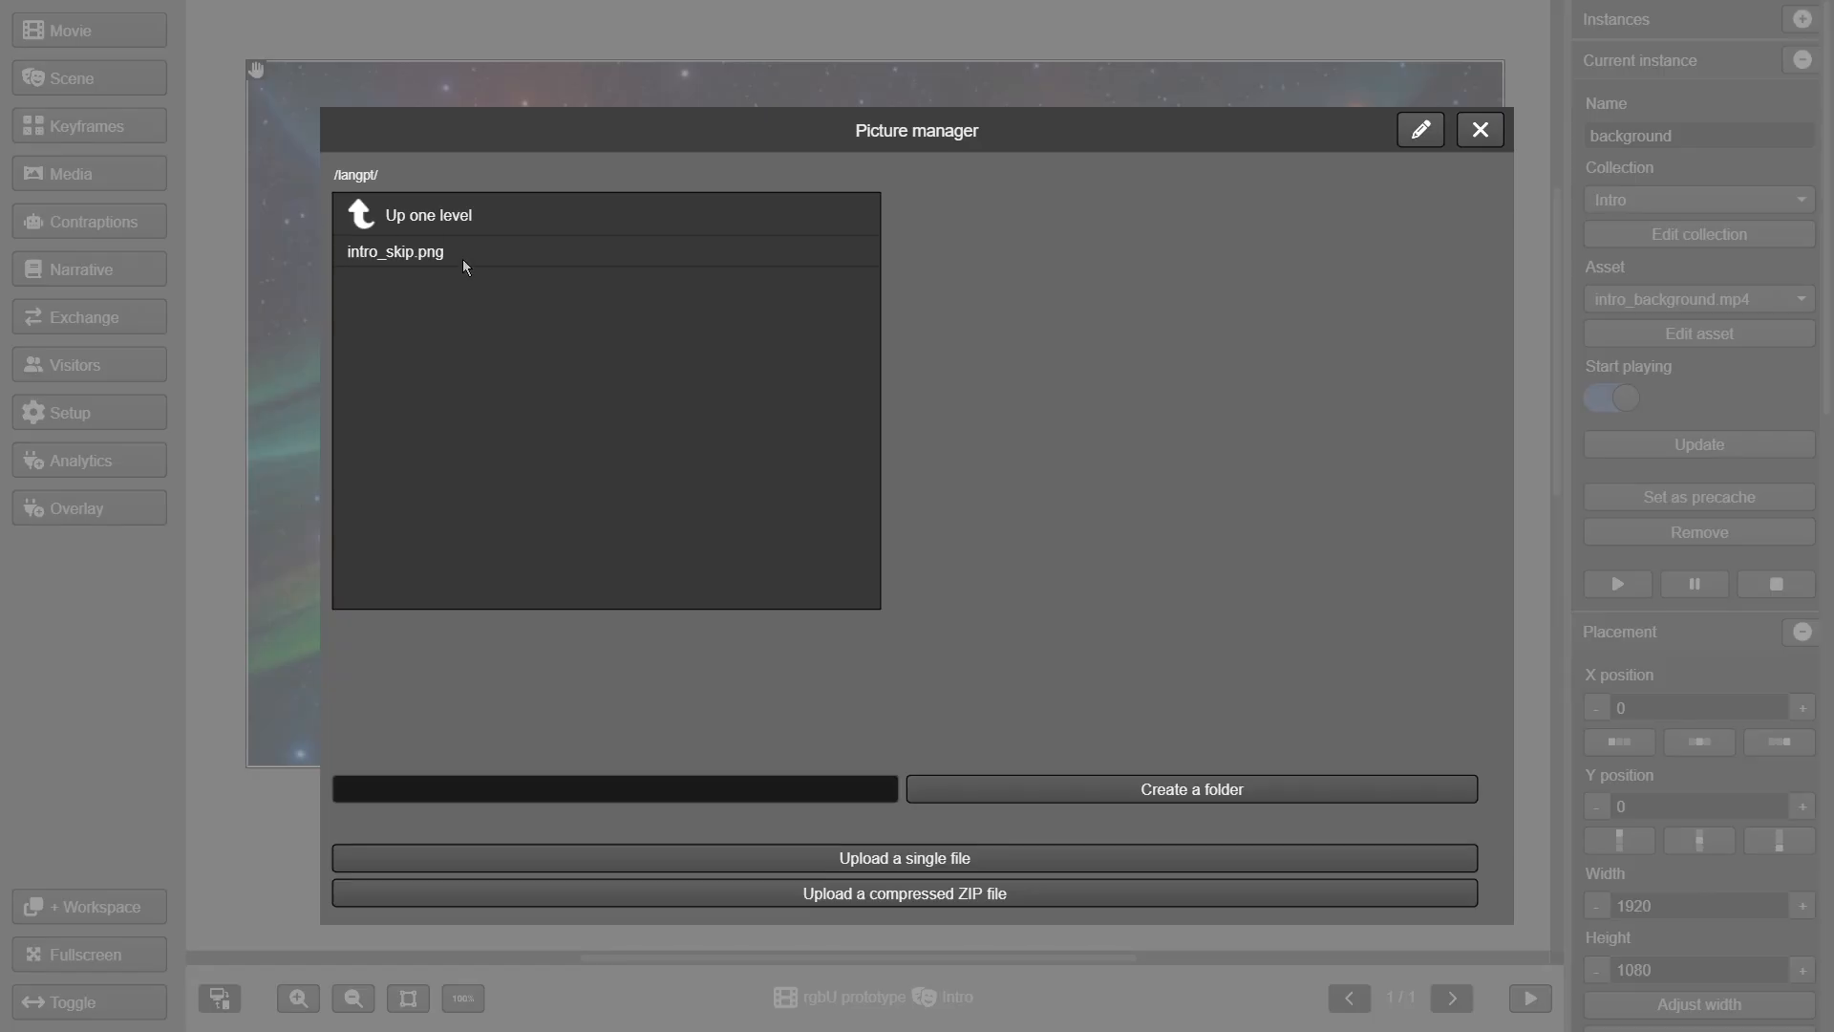
- Preview the uploaded Portuguese image, switch to the langen folder and upload the English intro_skip.png there
left_click(417, 256)
left_click(430, 221)
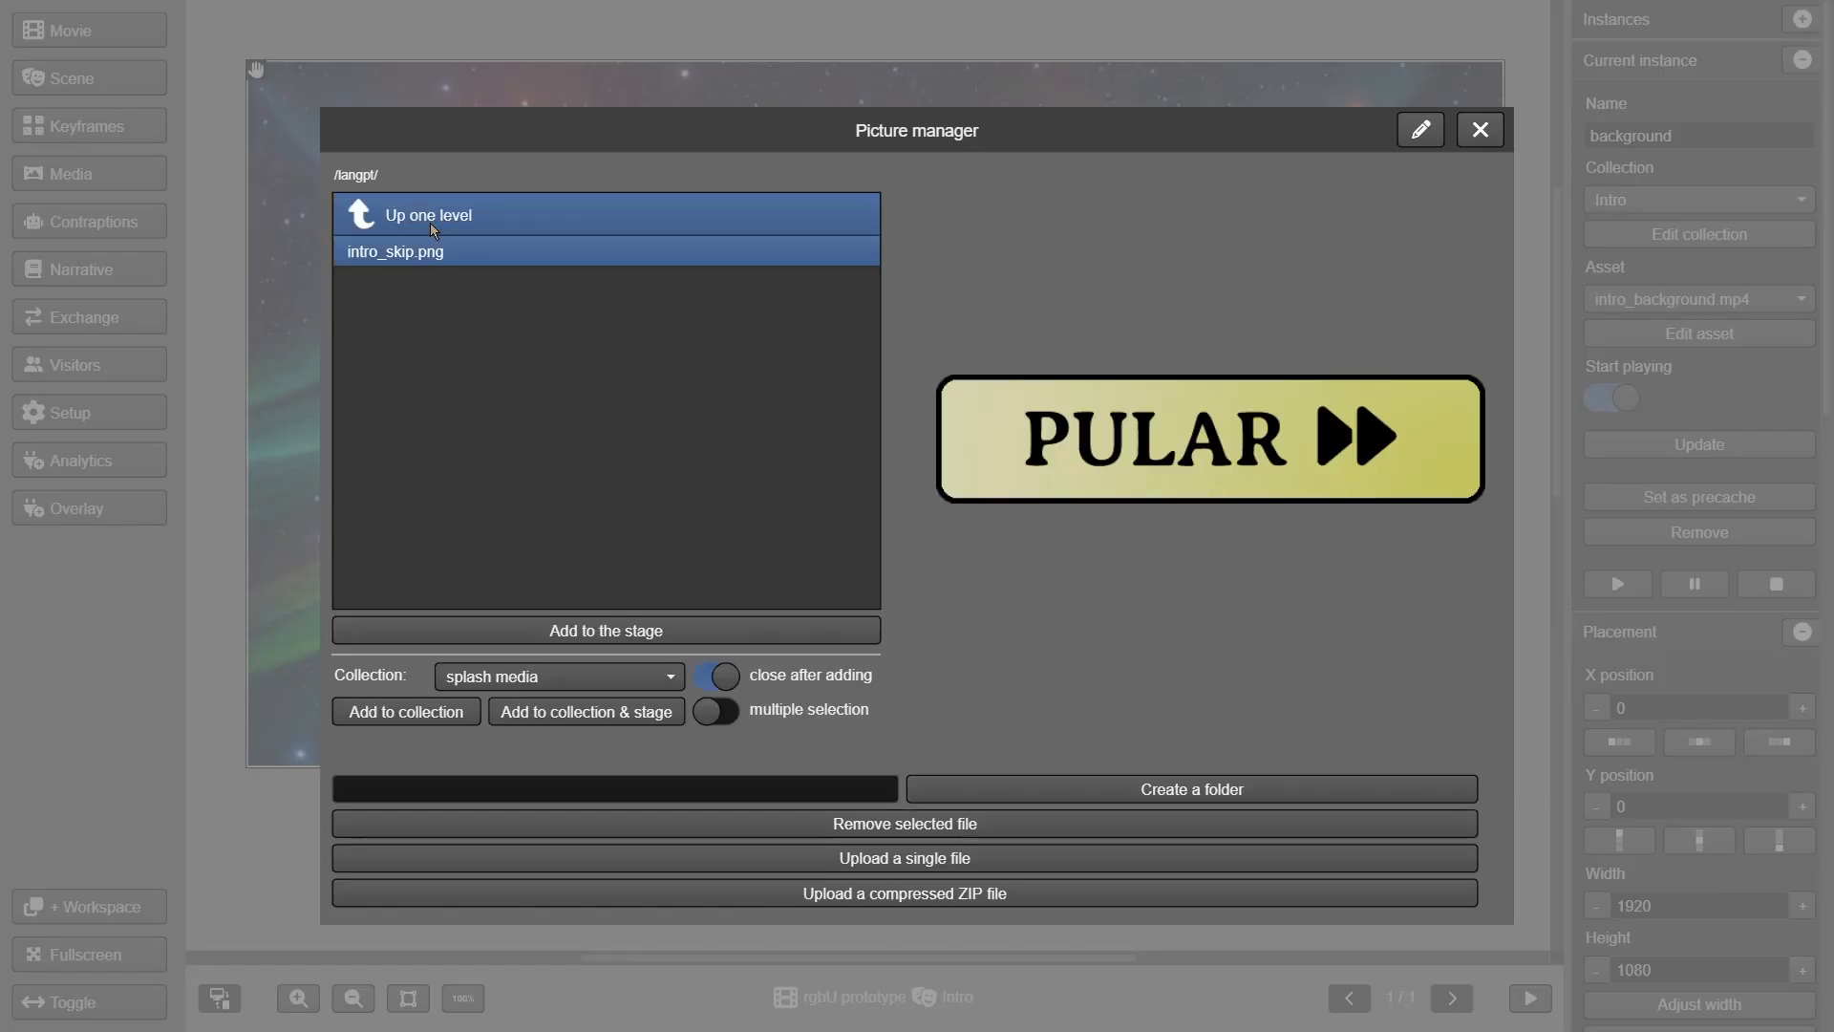
double_click(430, 221)
left_click(416, 225)
double_click(416, 225)
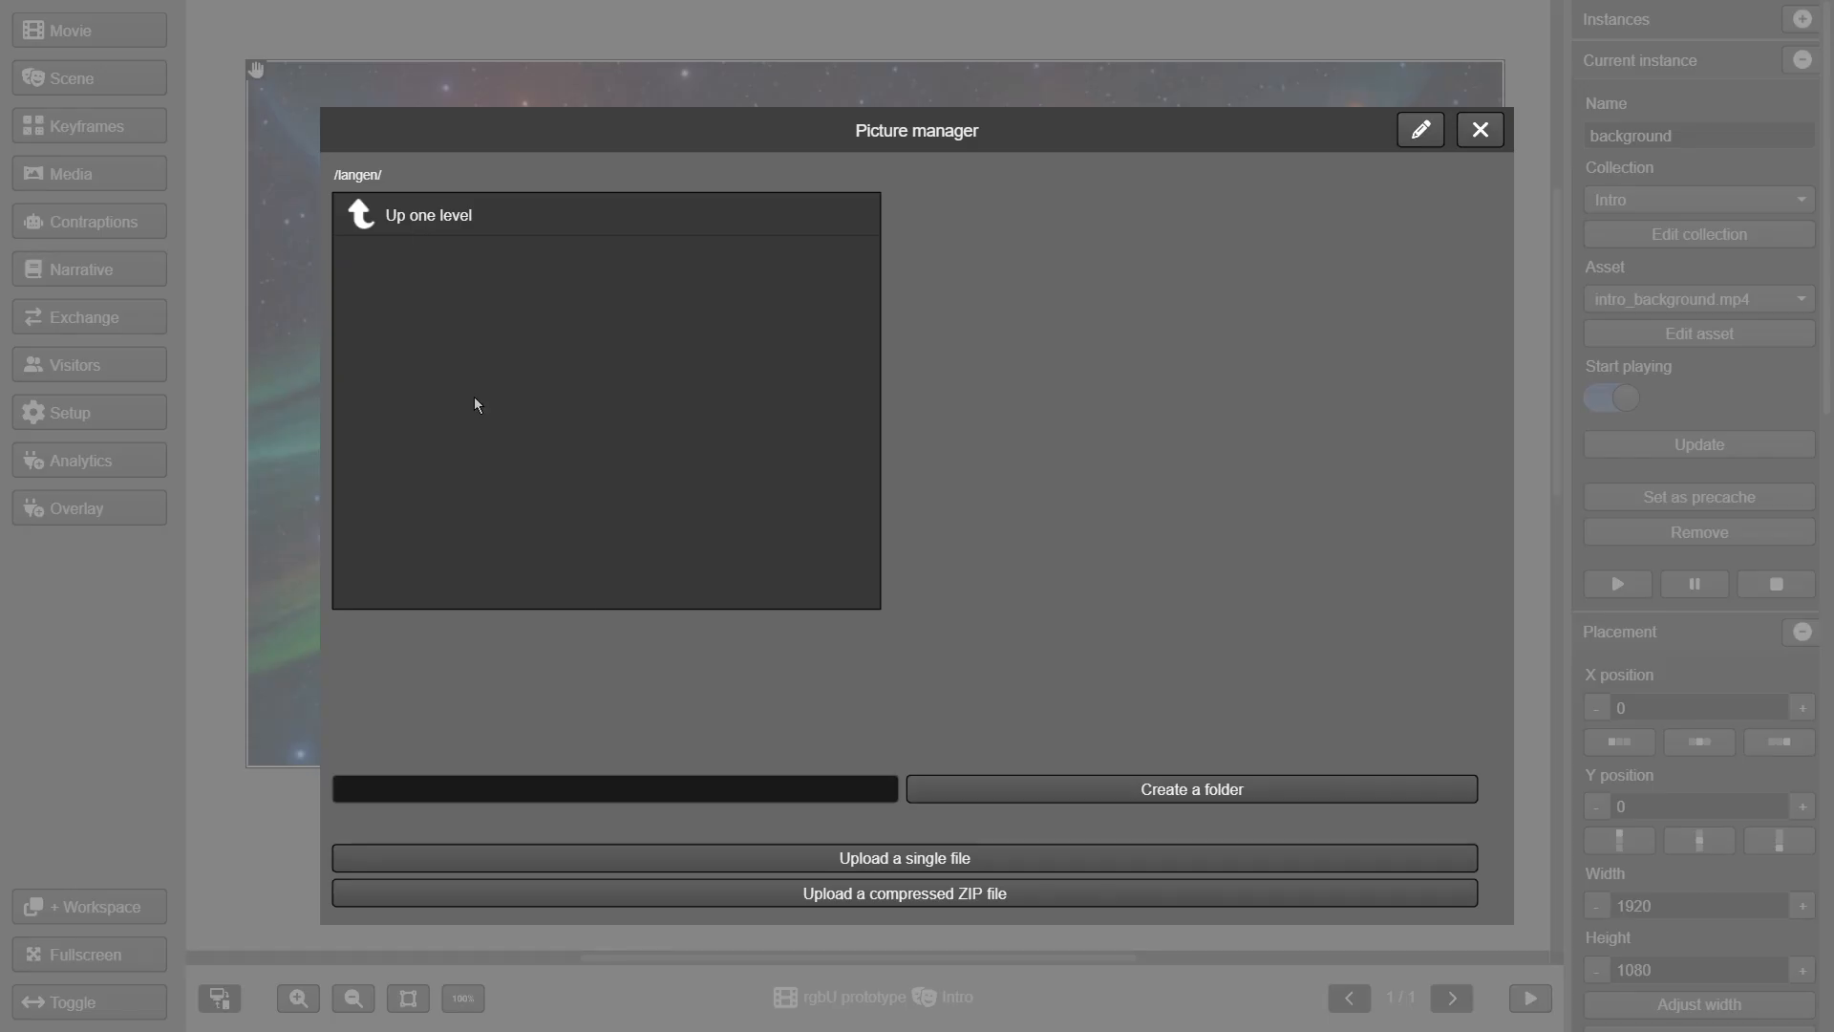
left_click(734, 866)
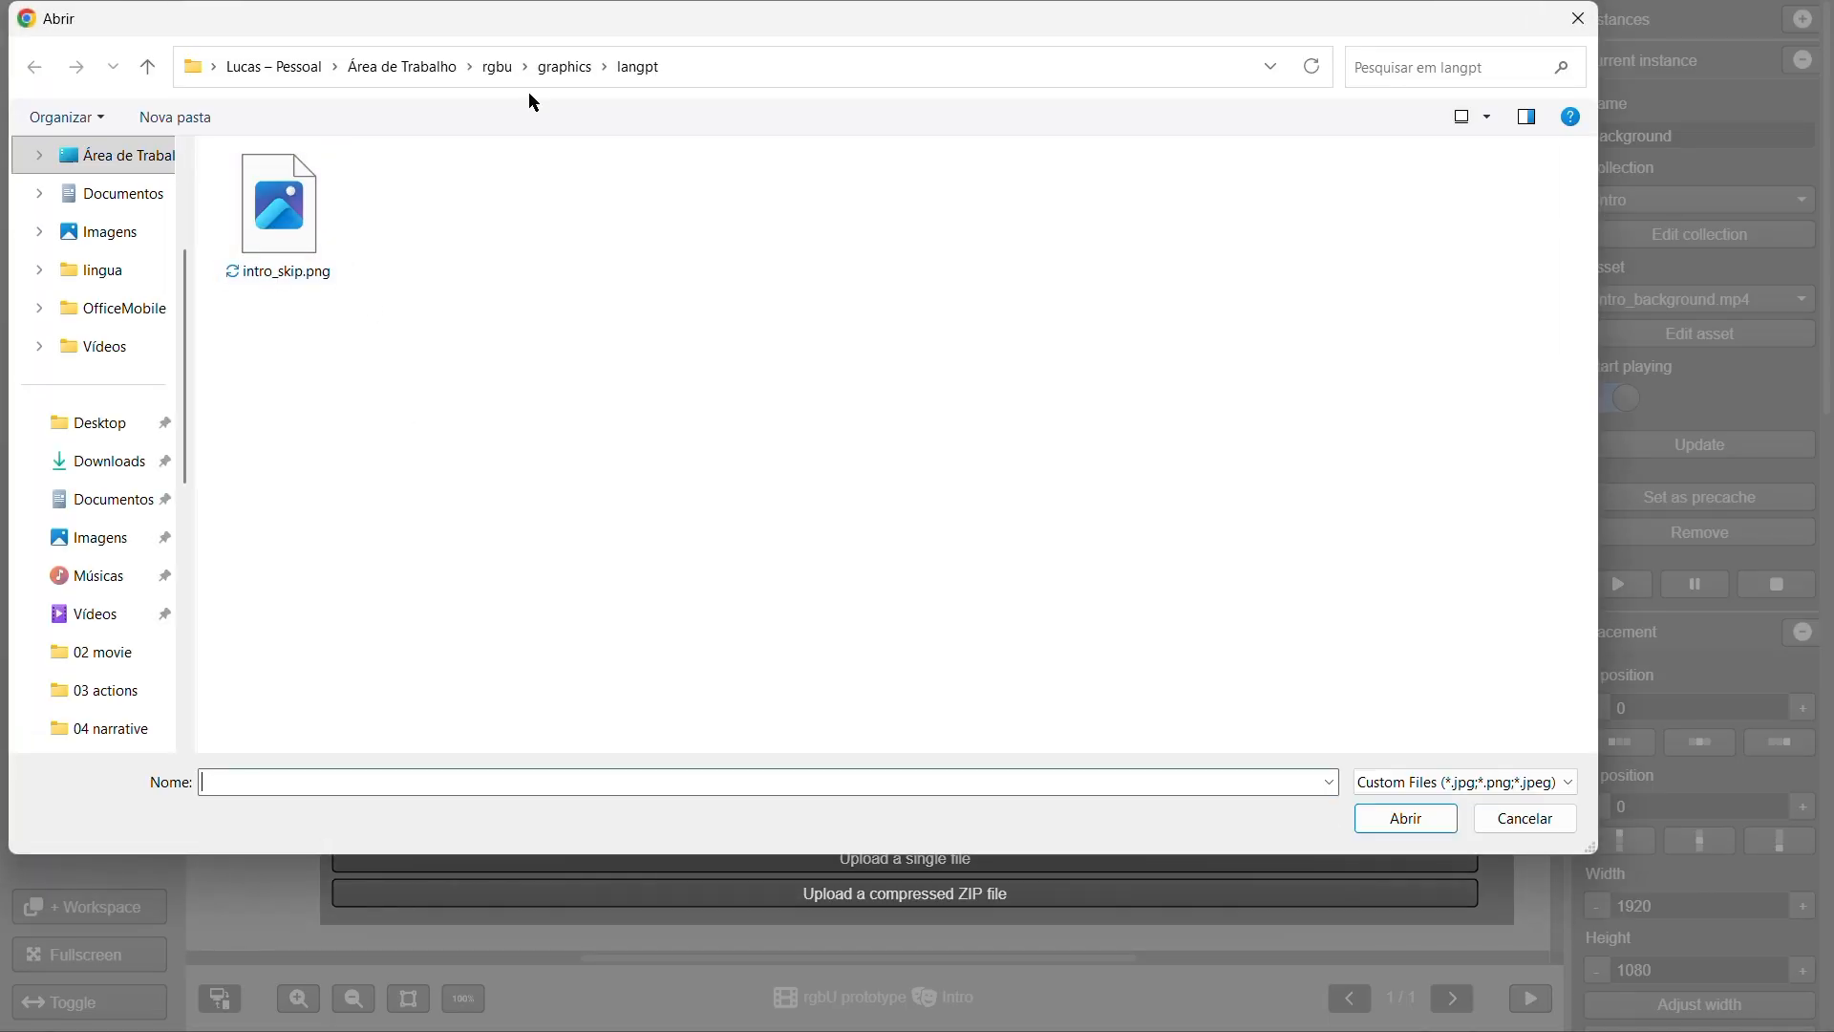
left_click(561, 69)
double_click(287, 213)
double_click(287, 215)
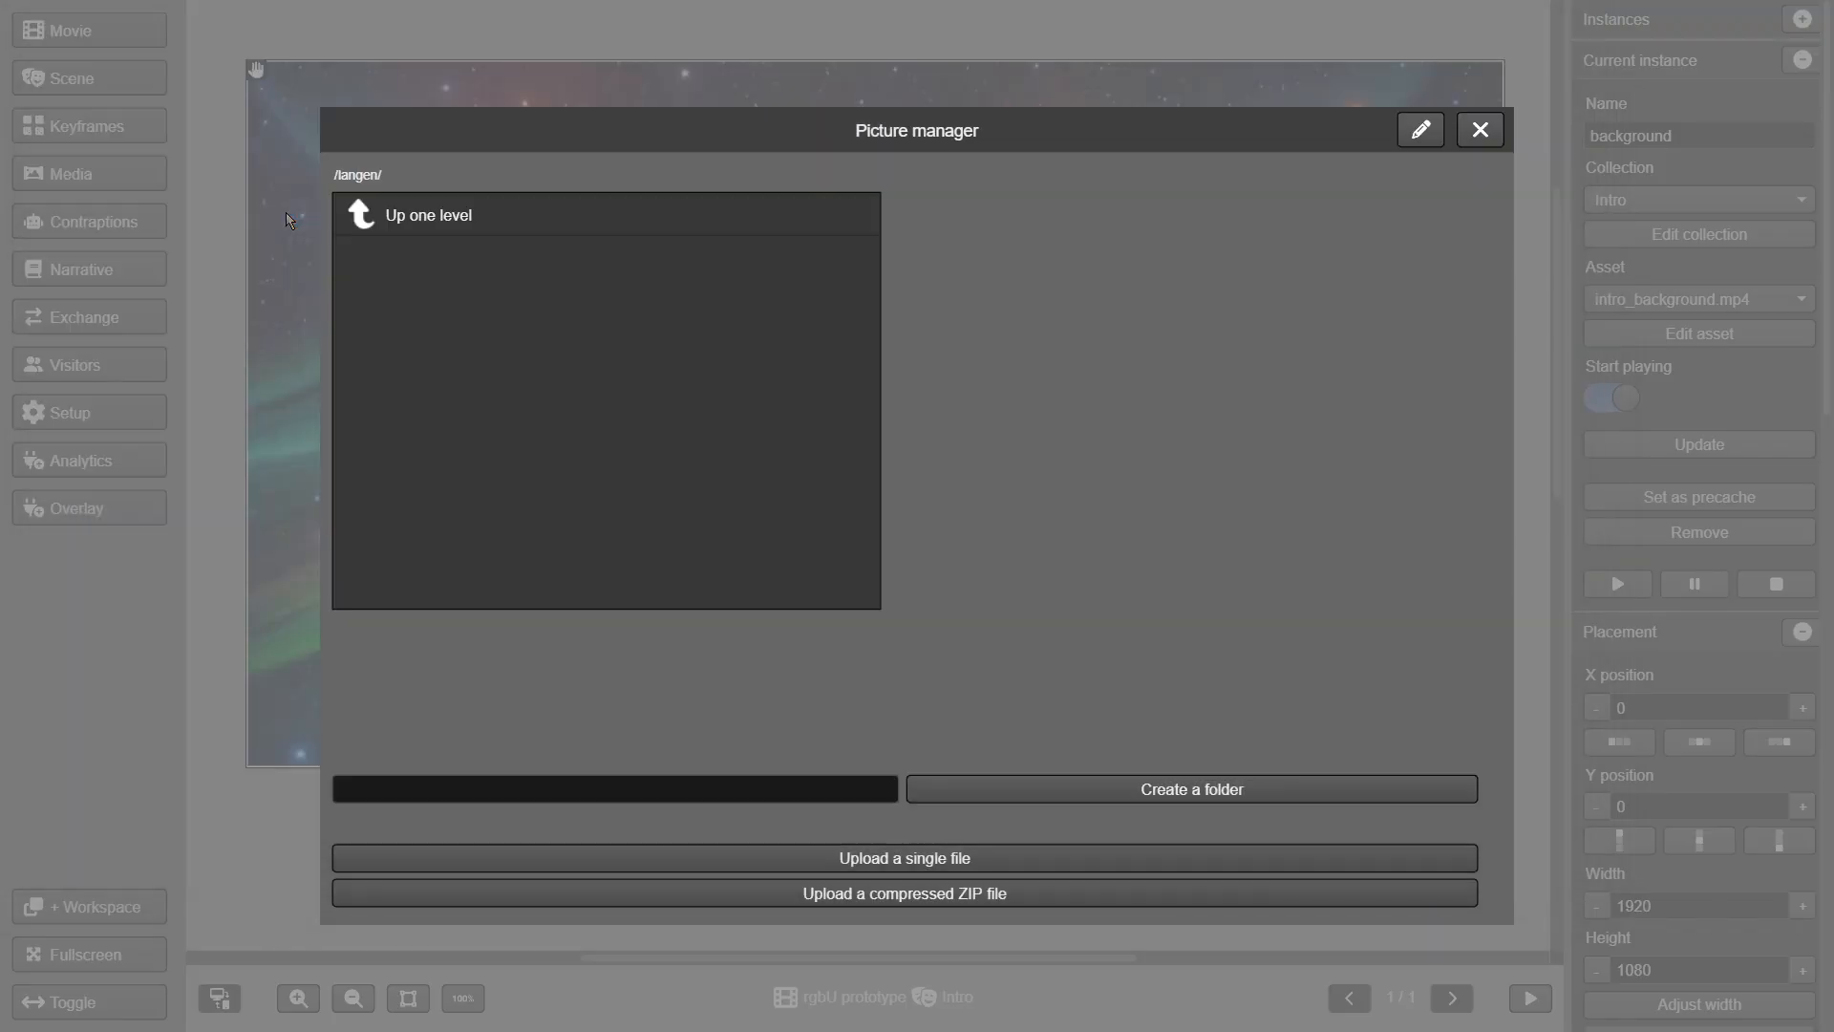
- Add the langen folder's intro_skip.png to the Intro collection and place it on the stage
left_click(418, 251)
left_click(562, 678)
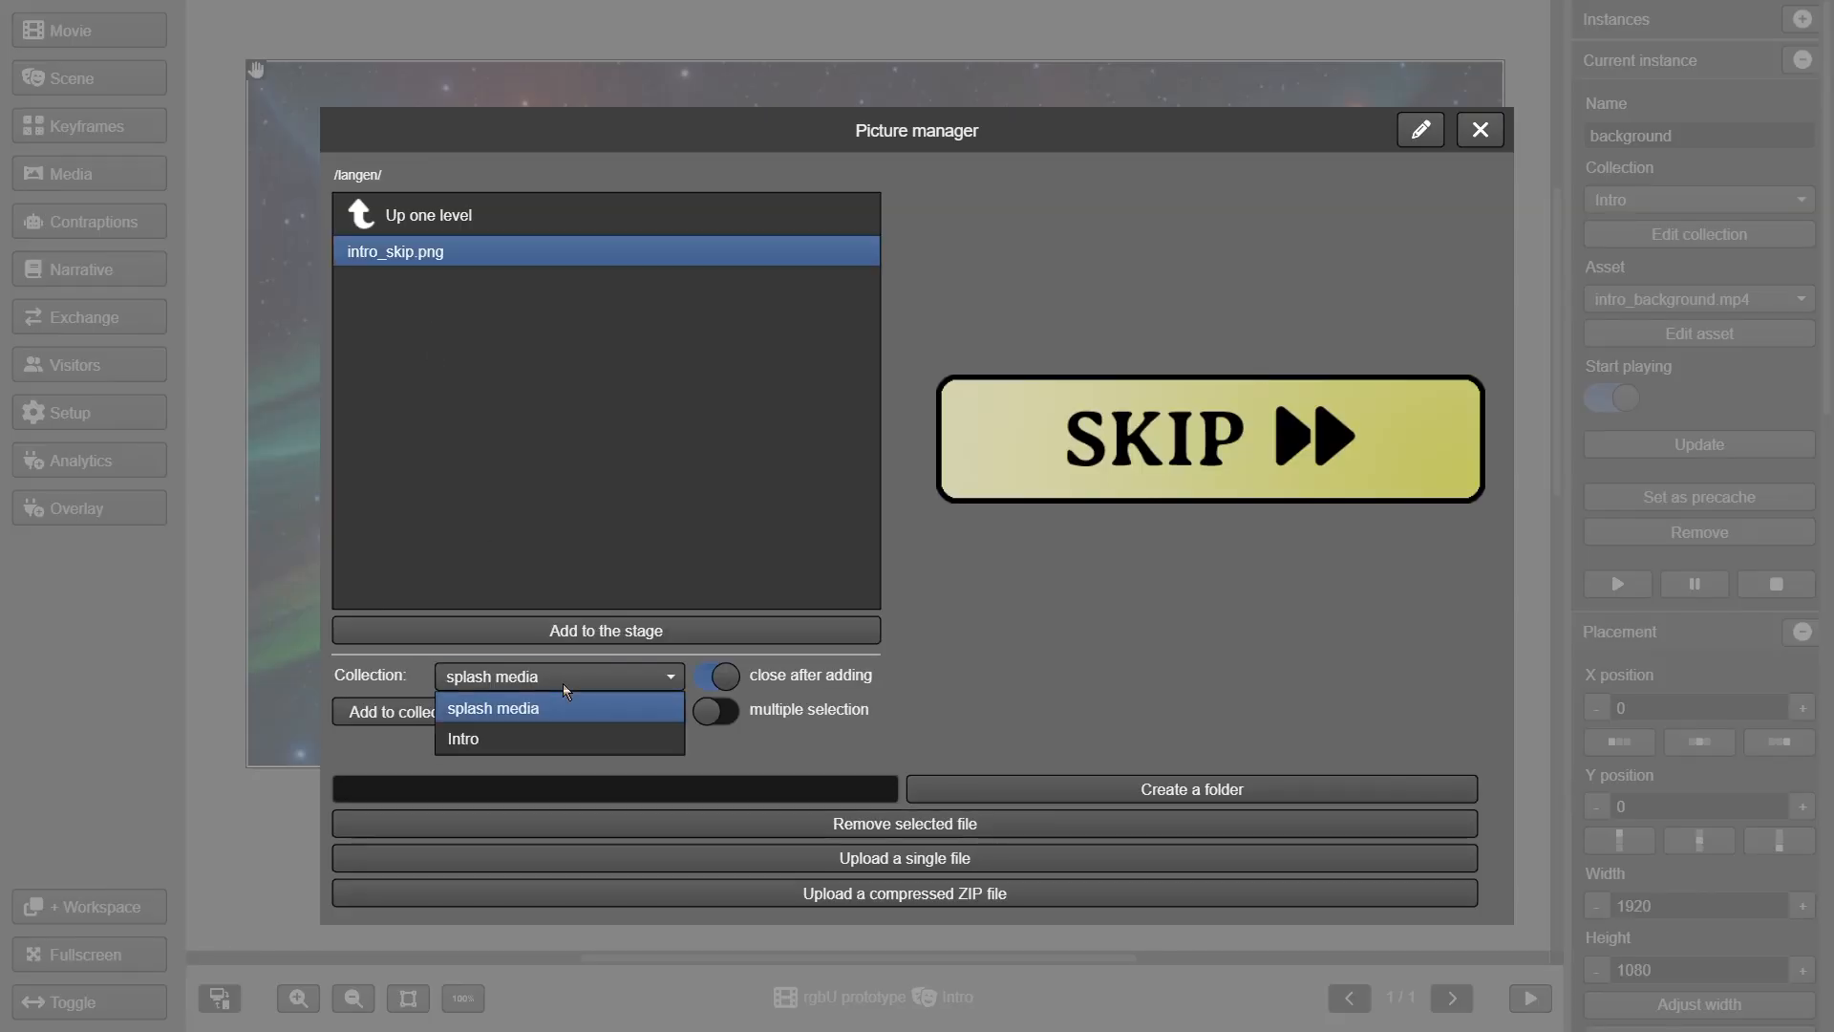
left_click(508, 739)
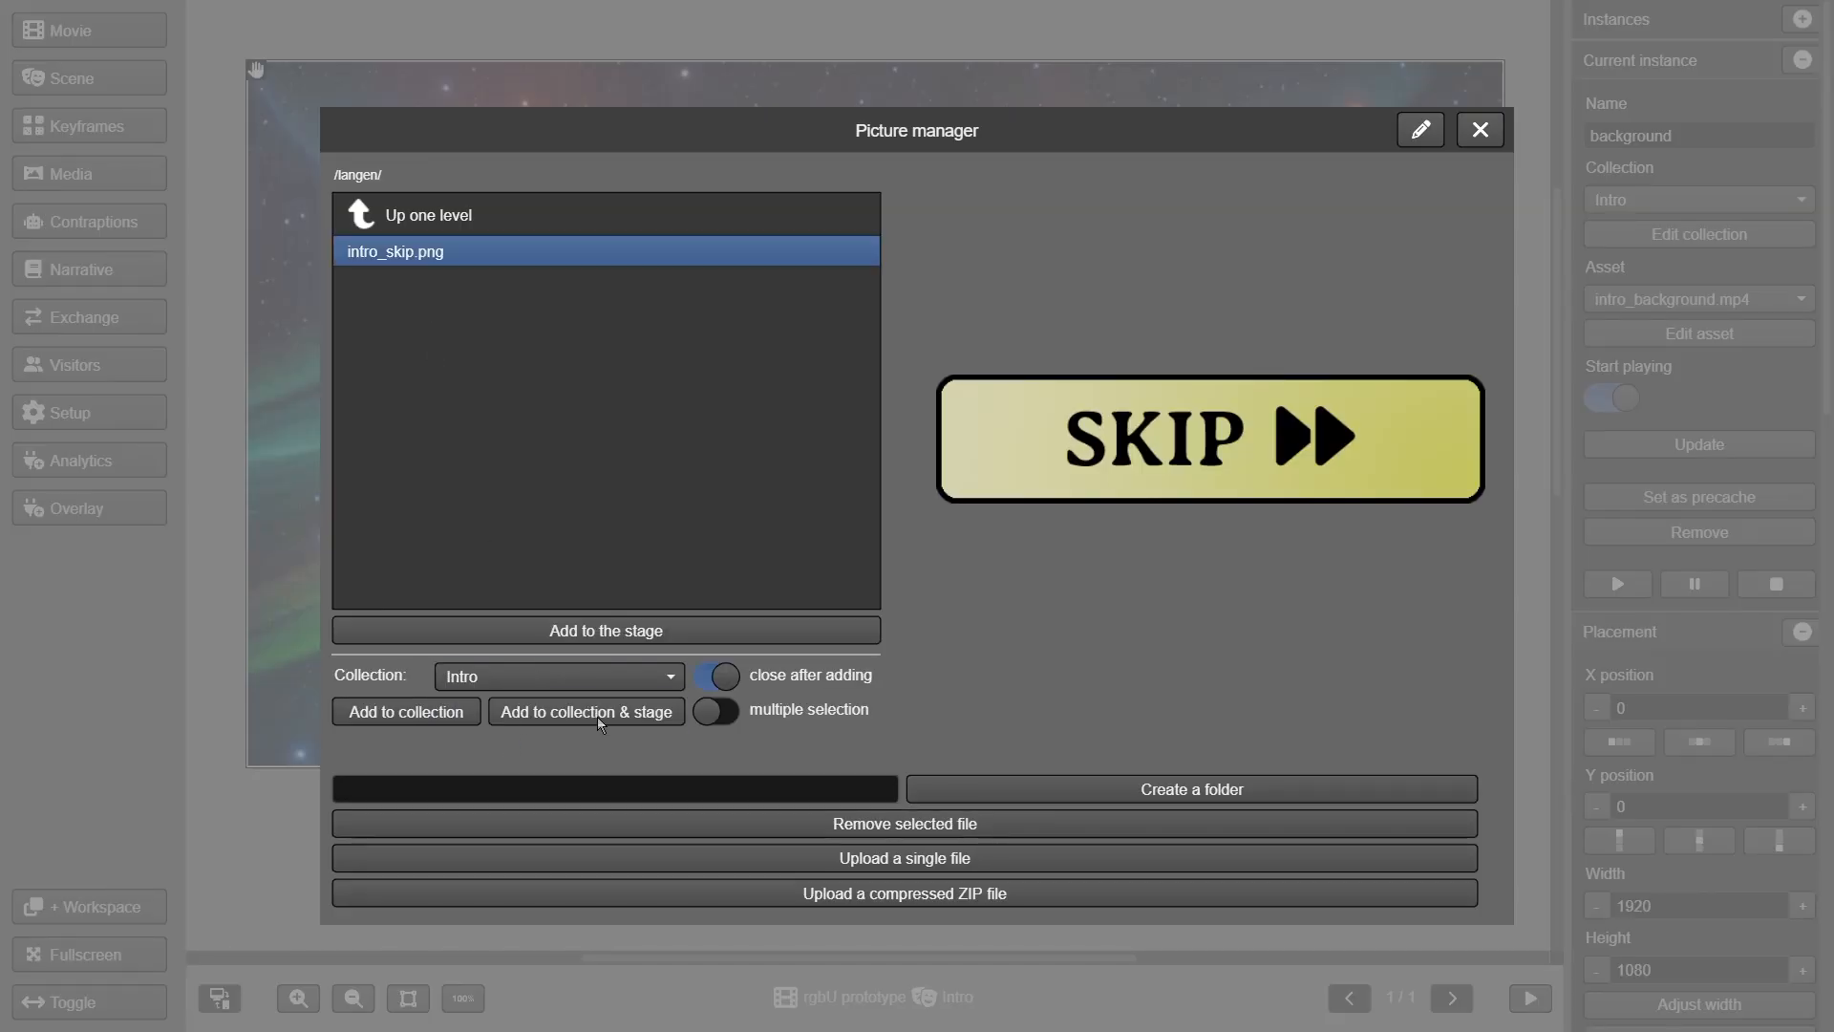
left_click(598, 716)
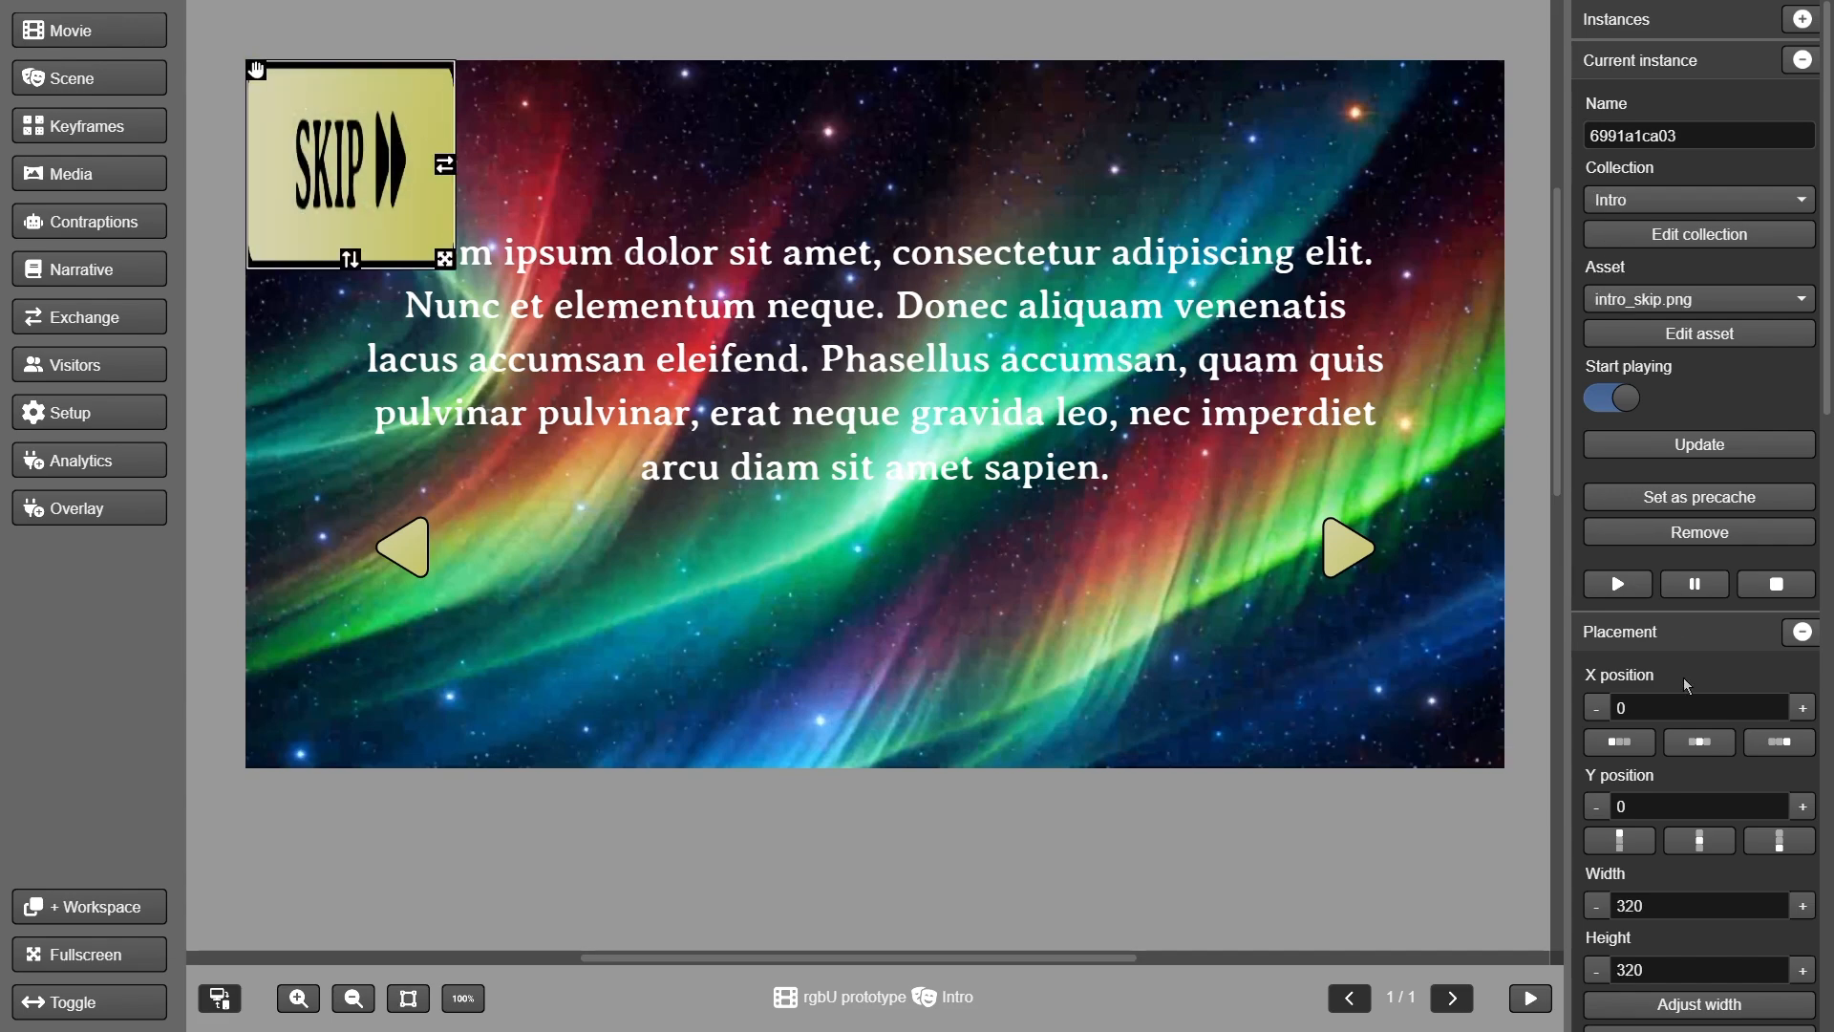
- Restore the skip button to its original size, move it below the intro text, center it horizontally and set its Y position to 900
scroll(1697, 745, "down", 3)
left_click(1719, 859)
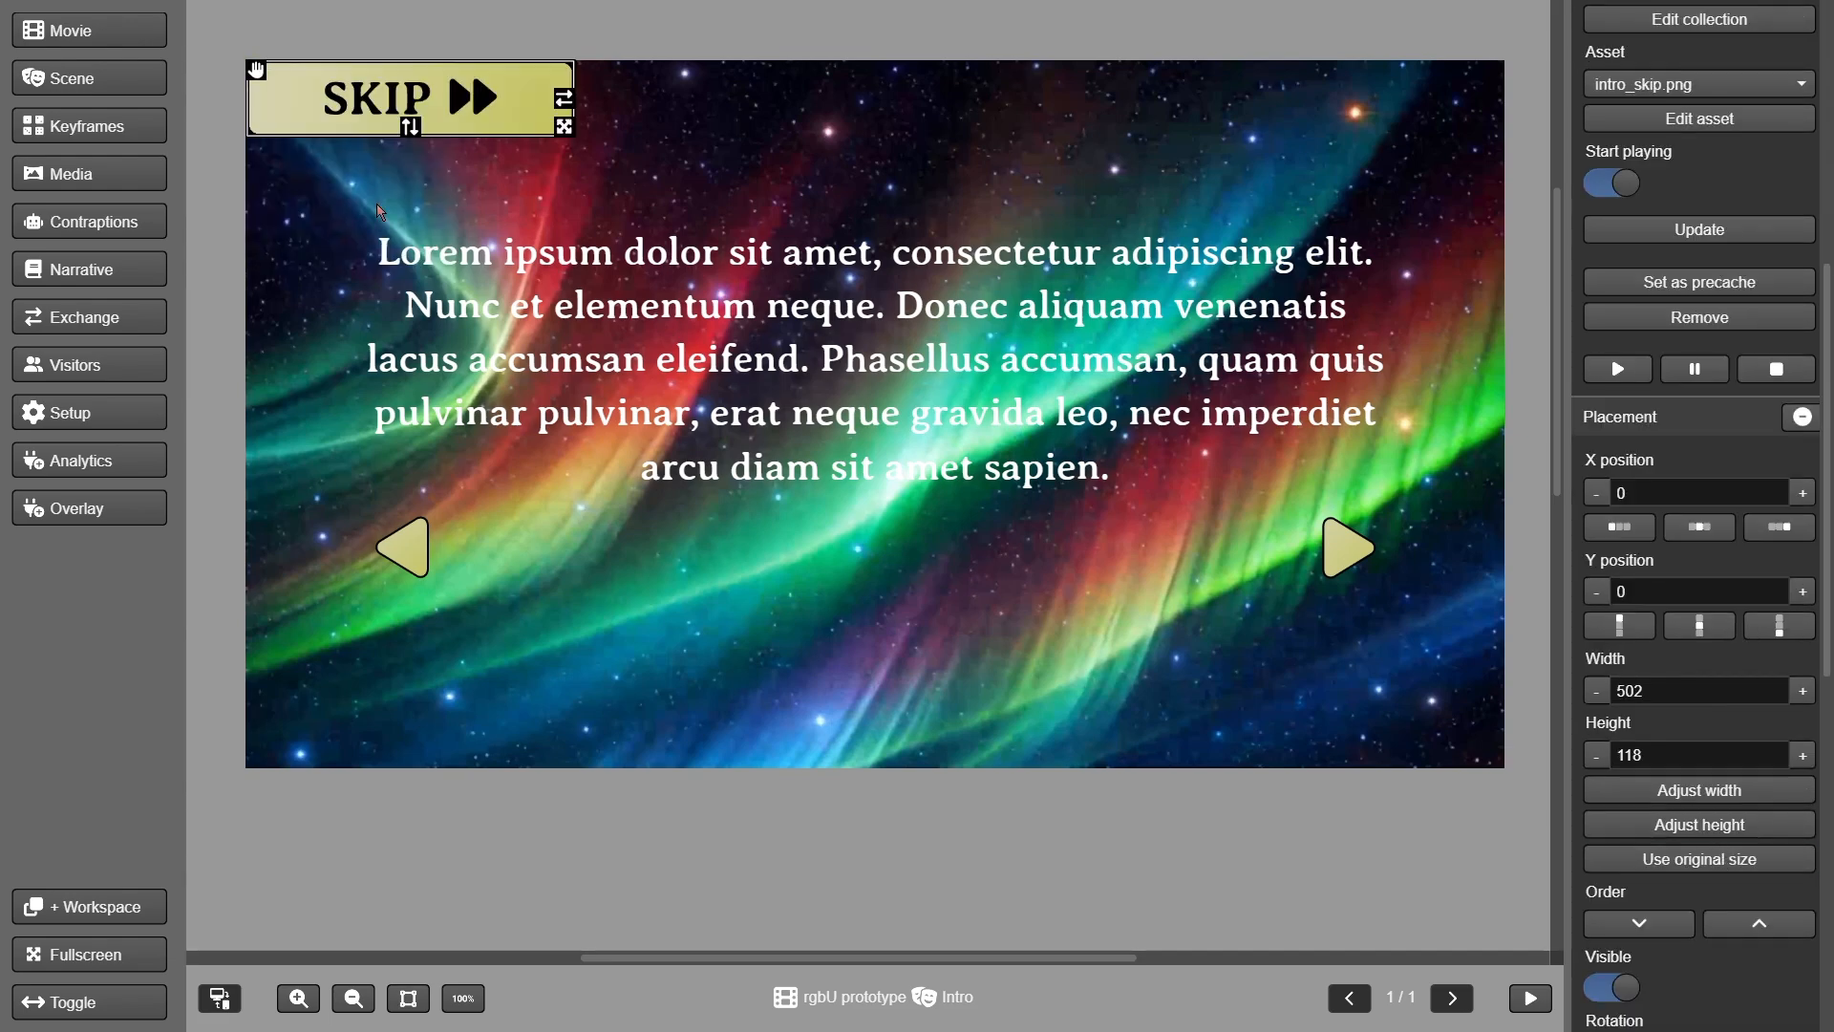
left_click_drag(256, 70, 802, 665)
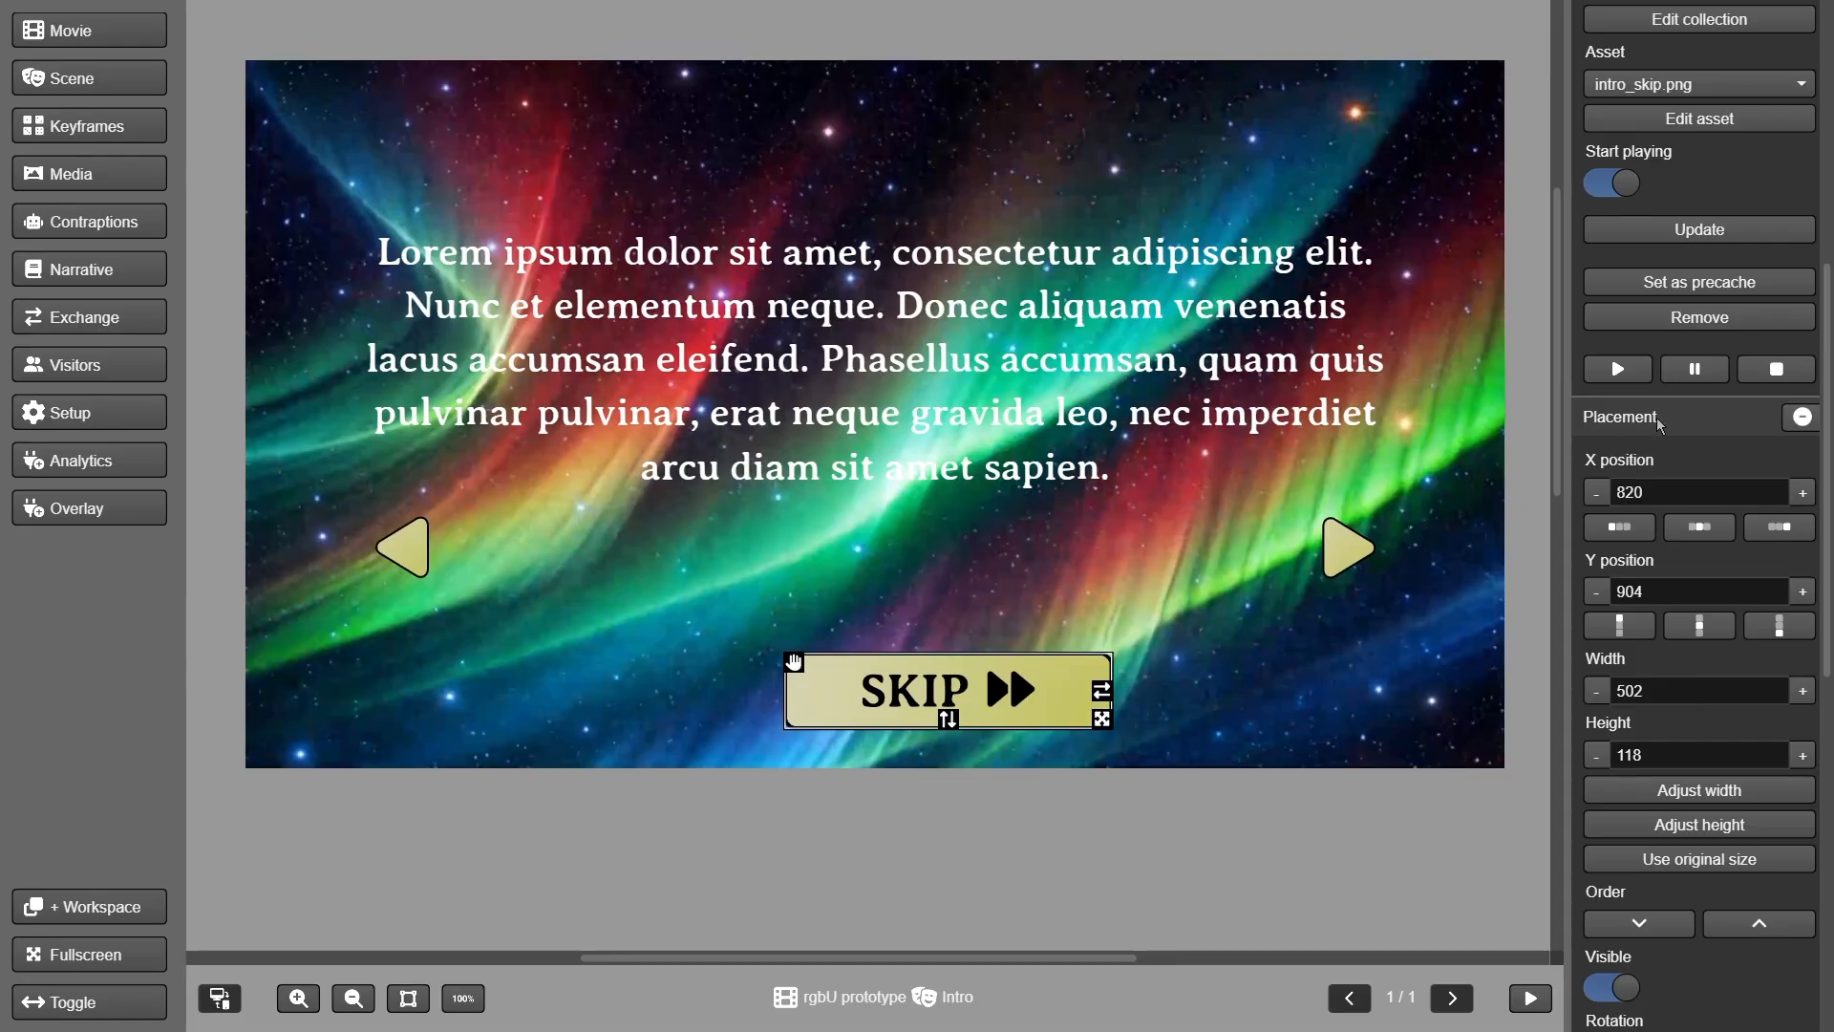
left_click(1699, 526)
left_click(1655, 584)
key("BackSpace")
type("0")
- Give the skip button a trigger action that loads the Title scene
scroll(1701, 726, "down", 5)
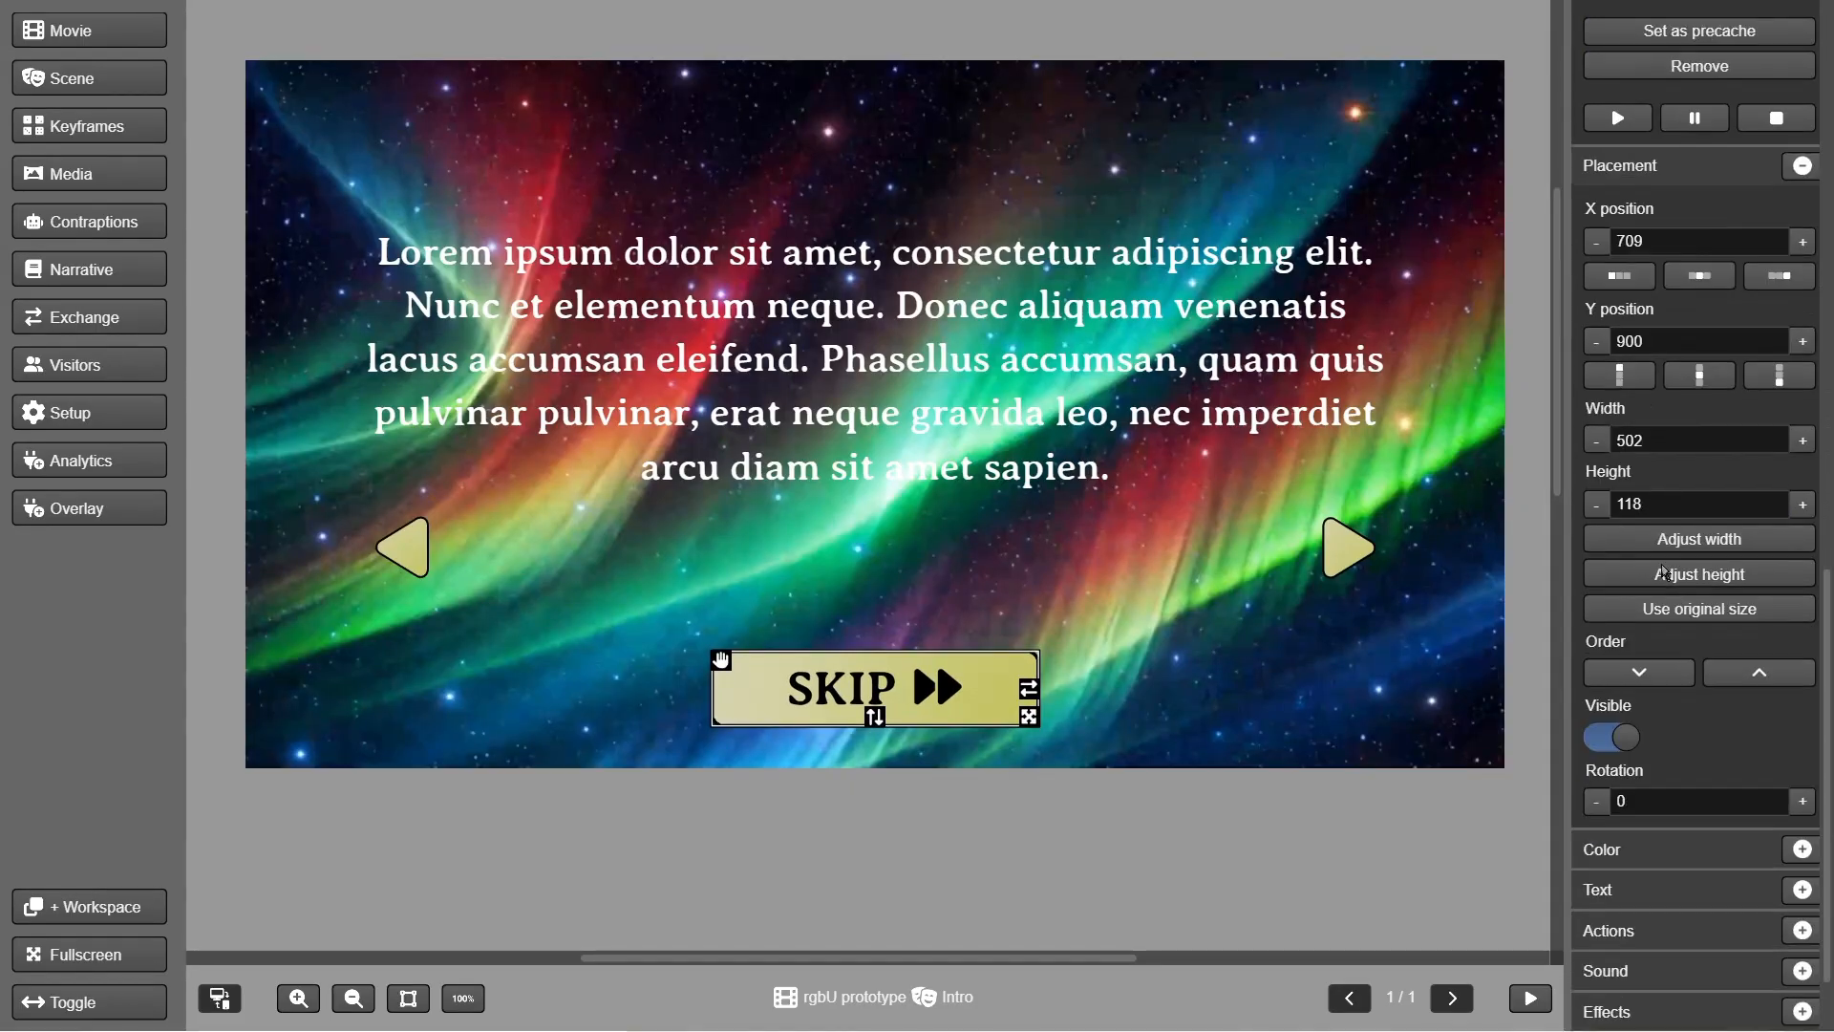
left_click(1707, 901)
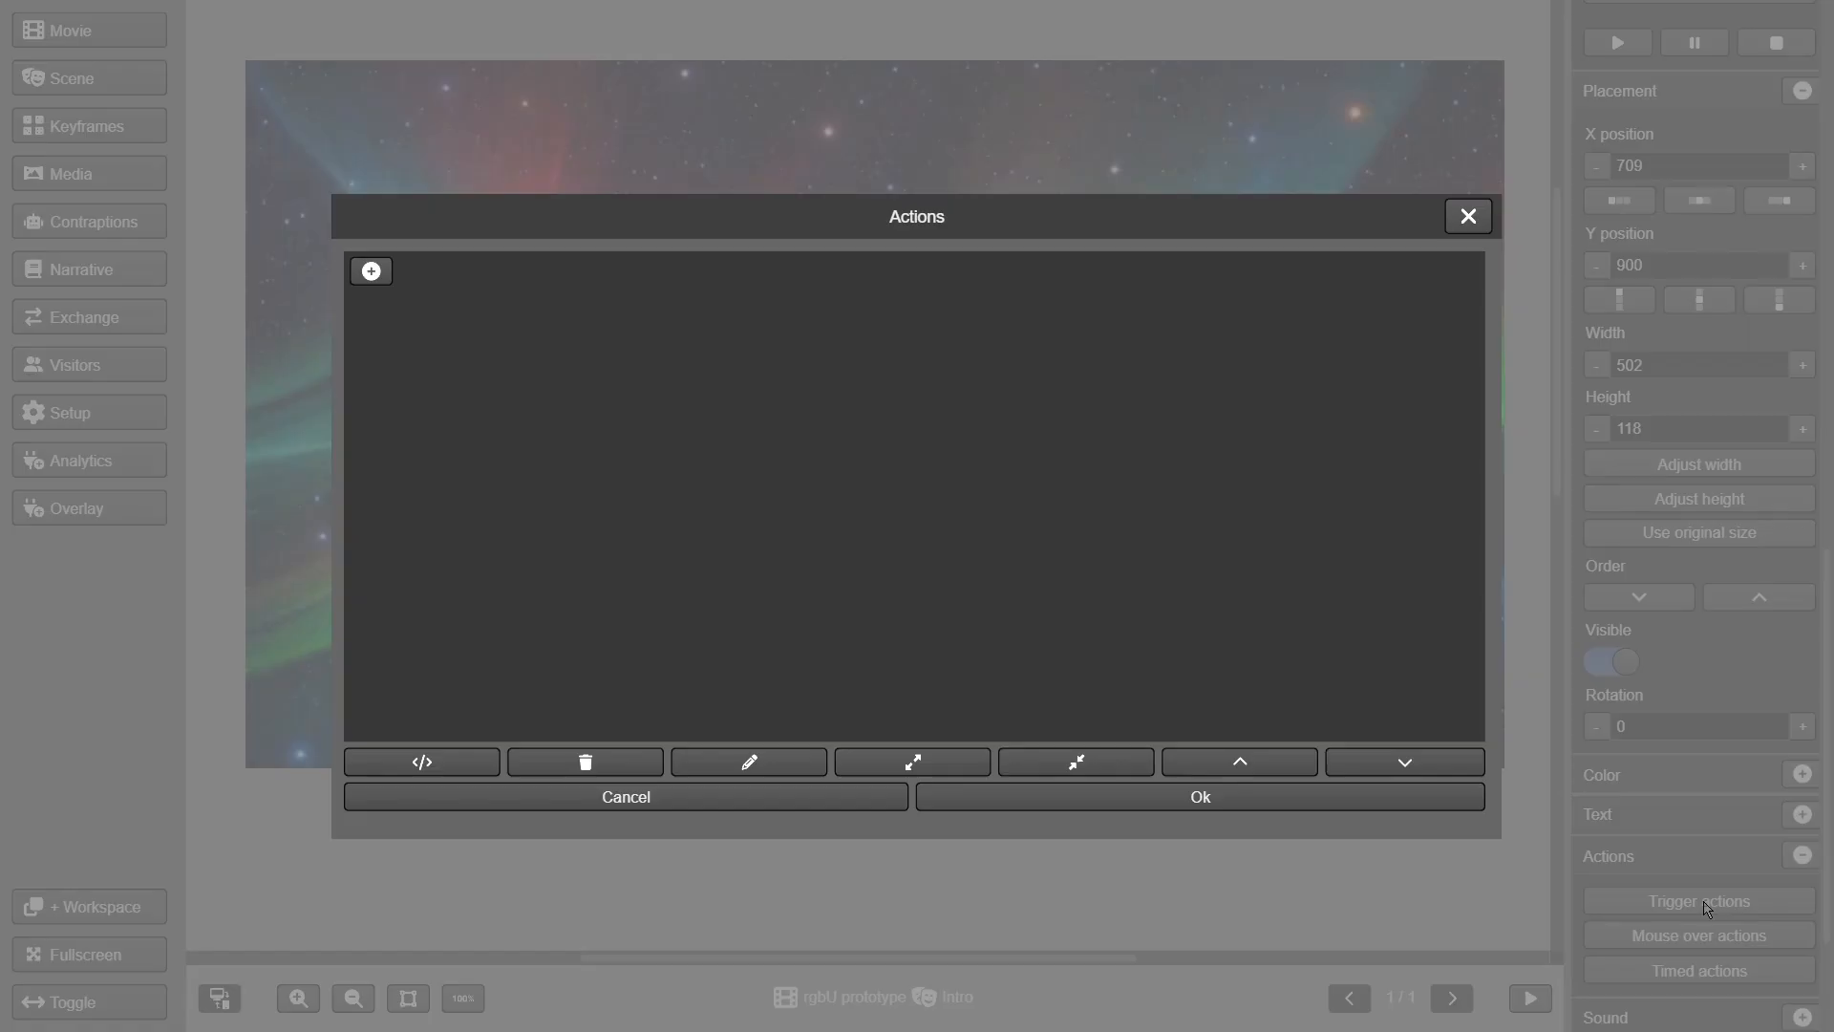
left_click(374, 273)
left_click(394, 296)
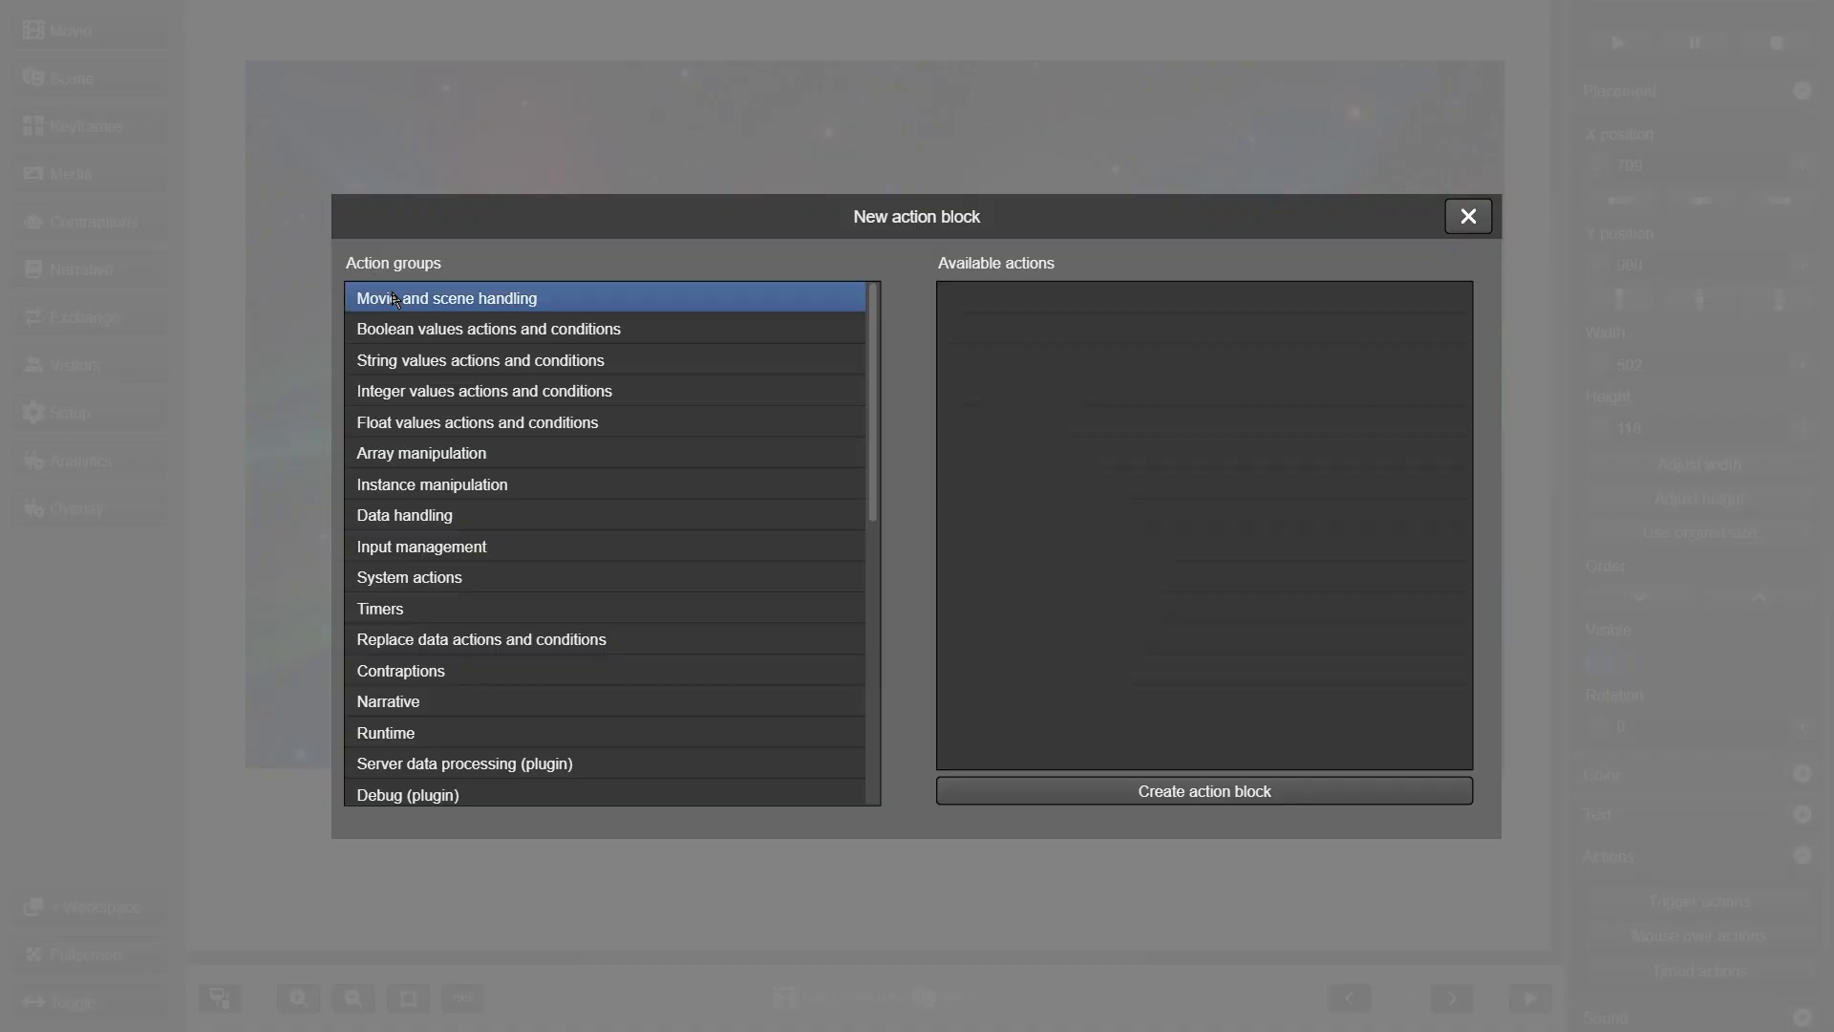
left_click(1000, 335)
left_click(1211, 795)
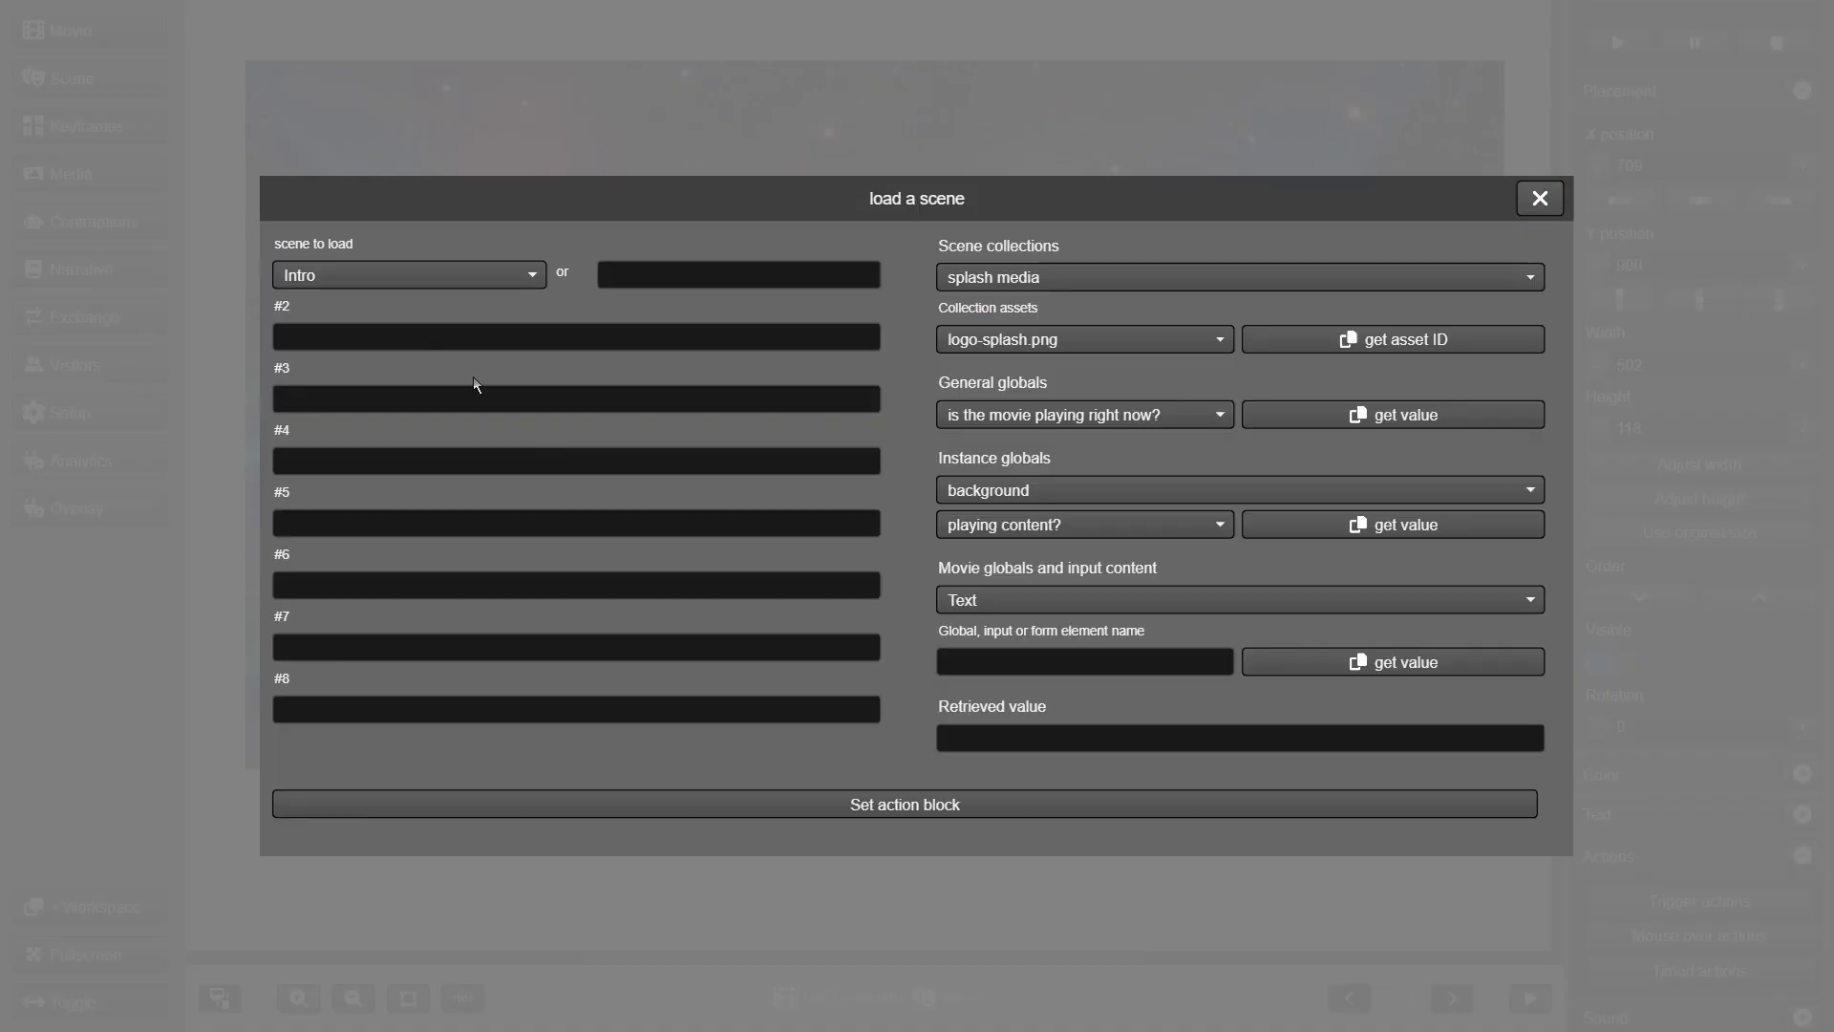
left_click(384, 277)
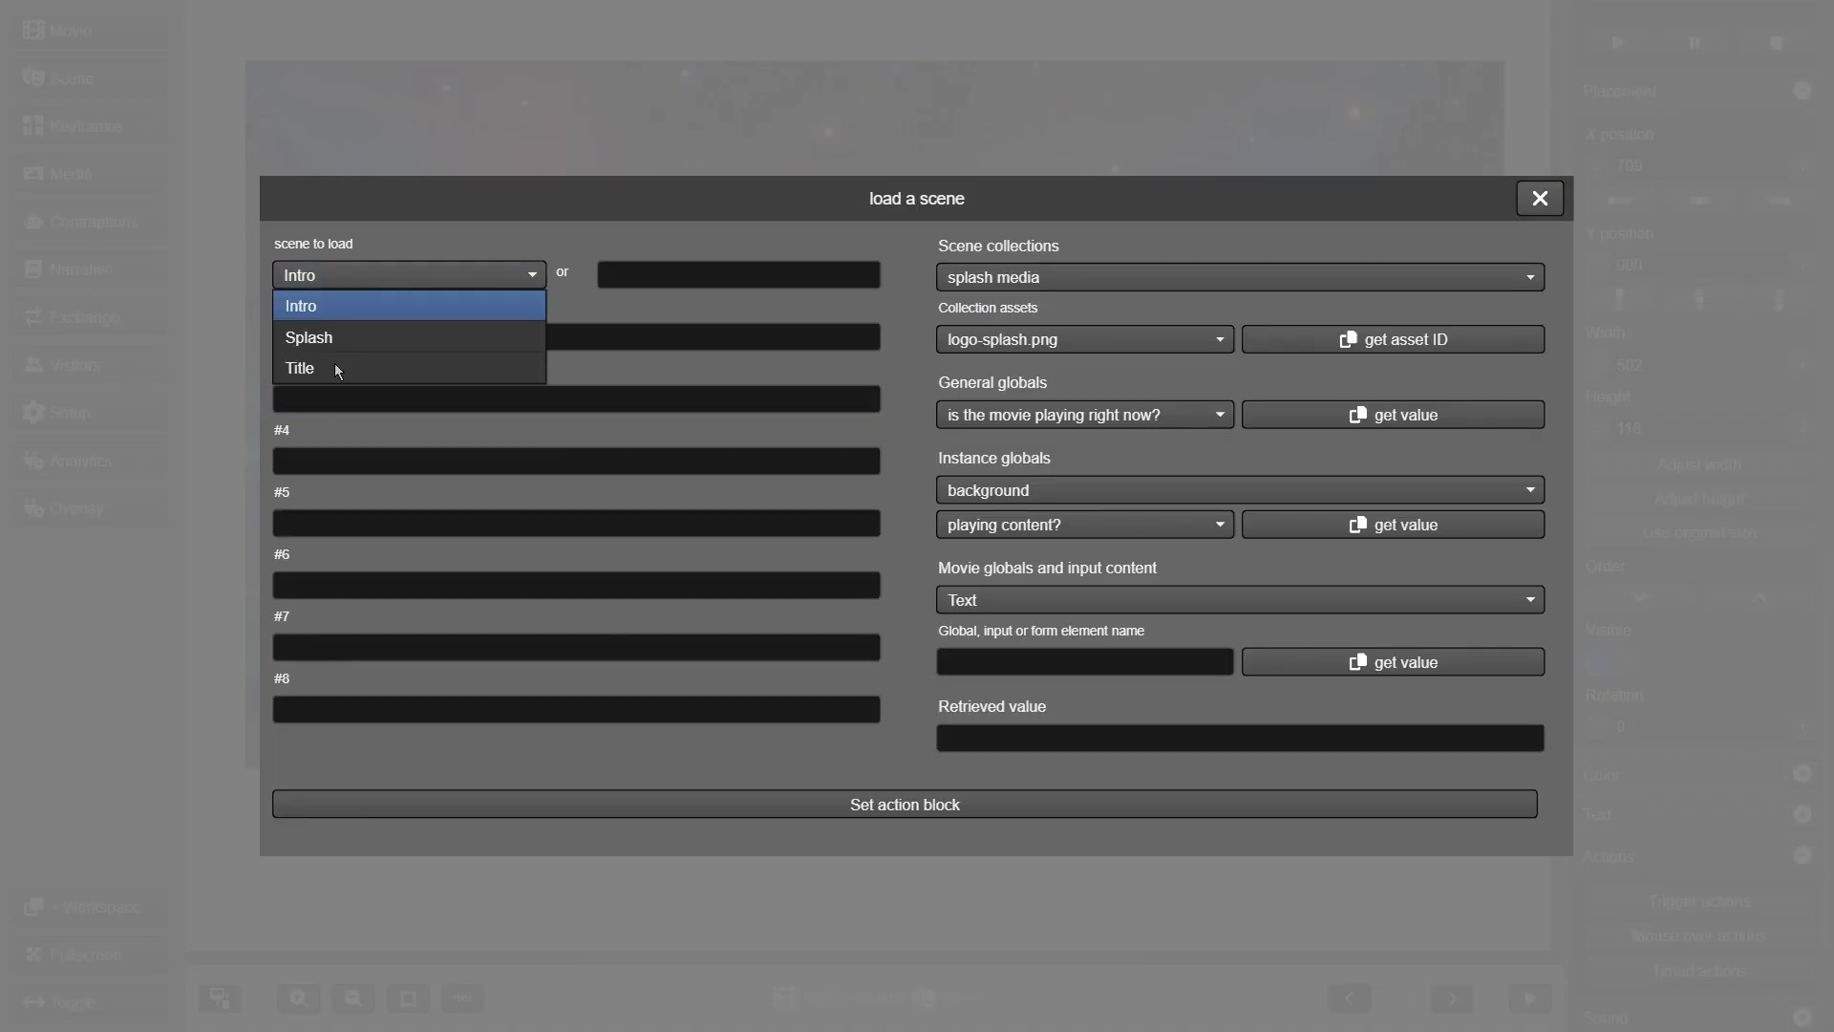
left_click(893, 810)
left_click(1044, 797)
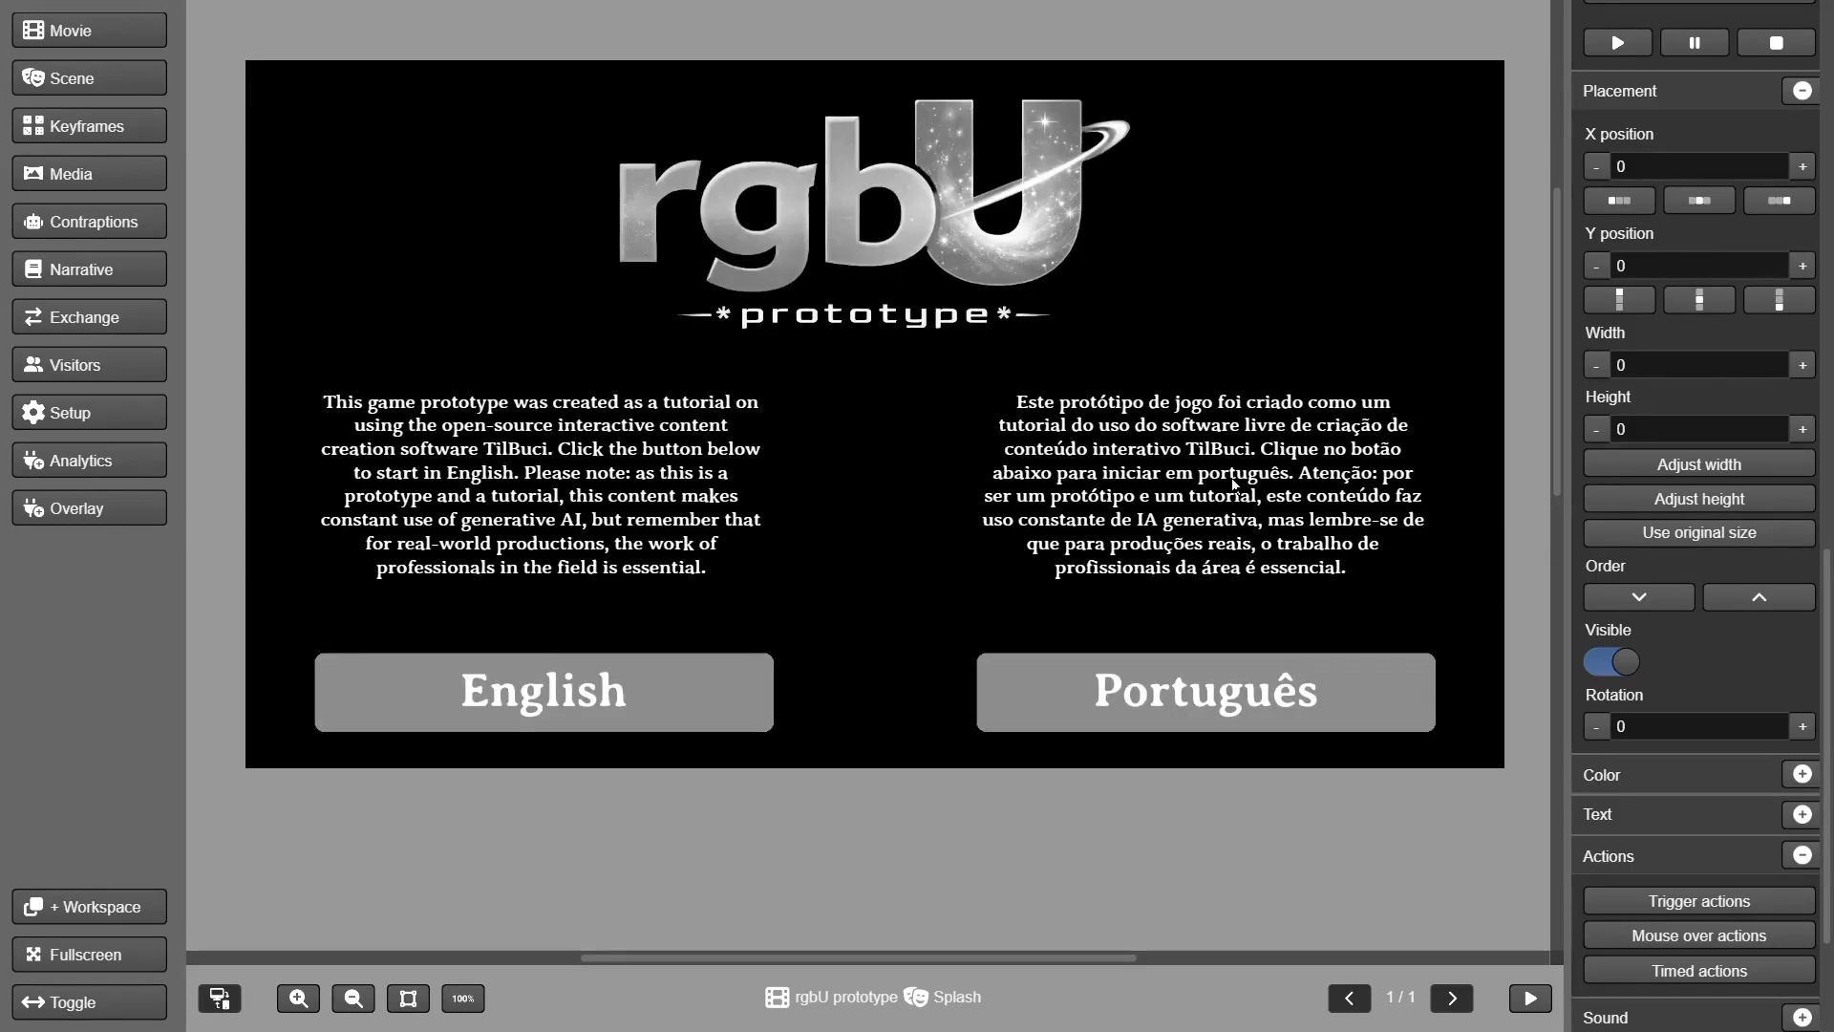
- Preview the movie from the Splash scene in English, testing the intro's next and skip buttons and the title menu's Play Intro Again
left_click(1529, 998)
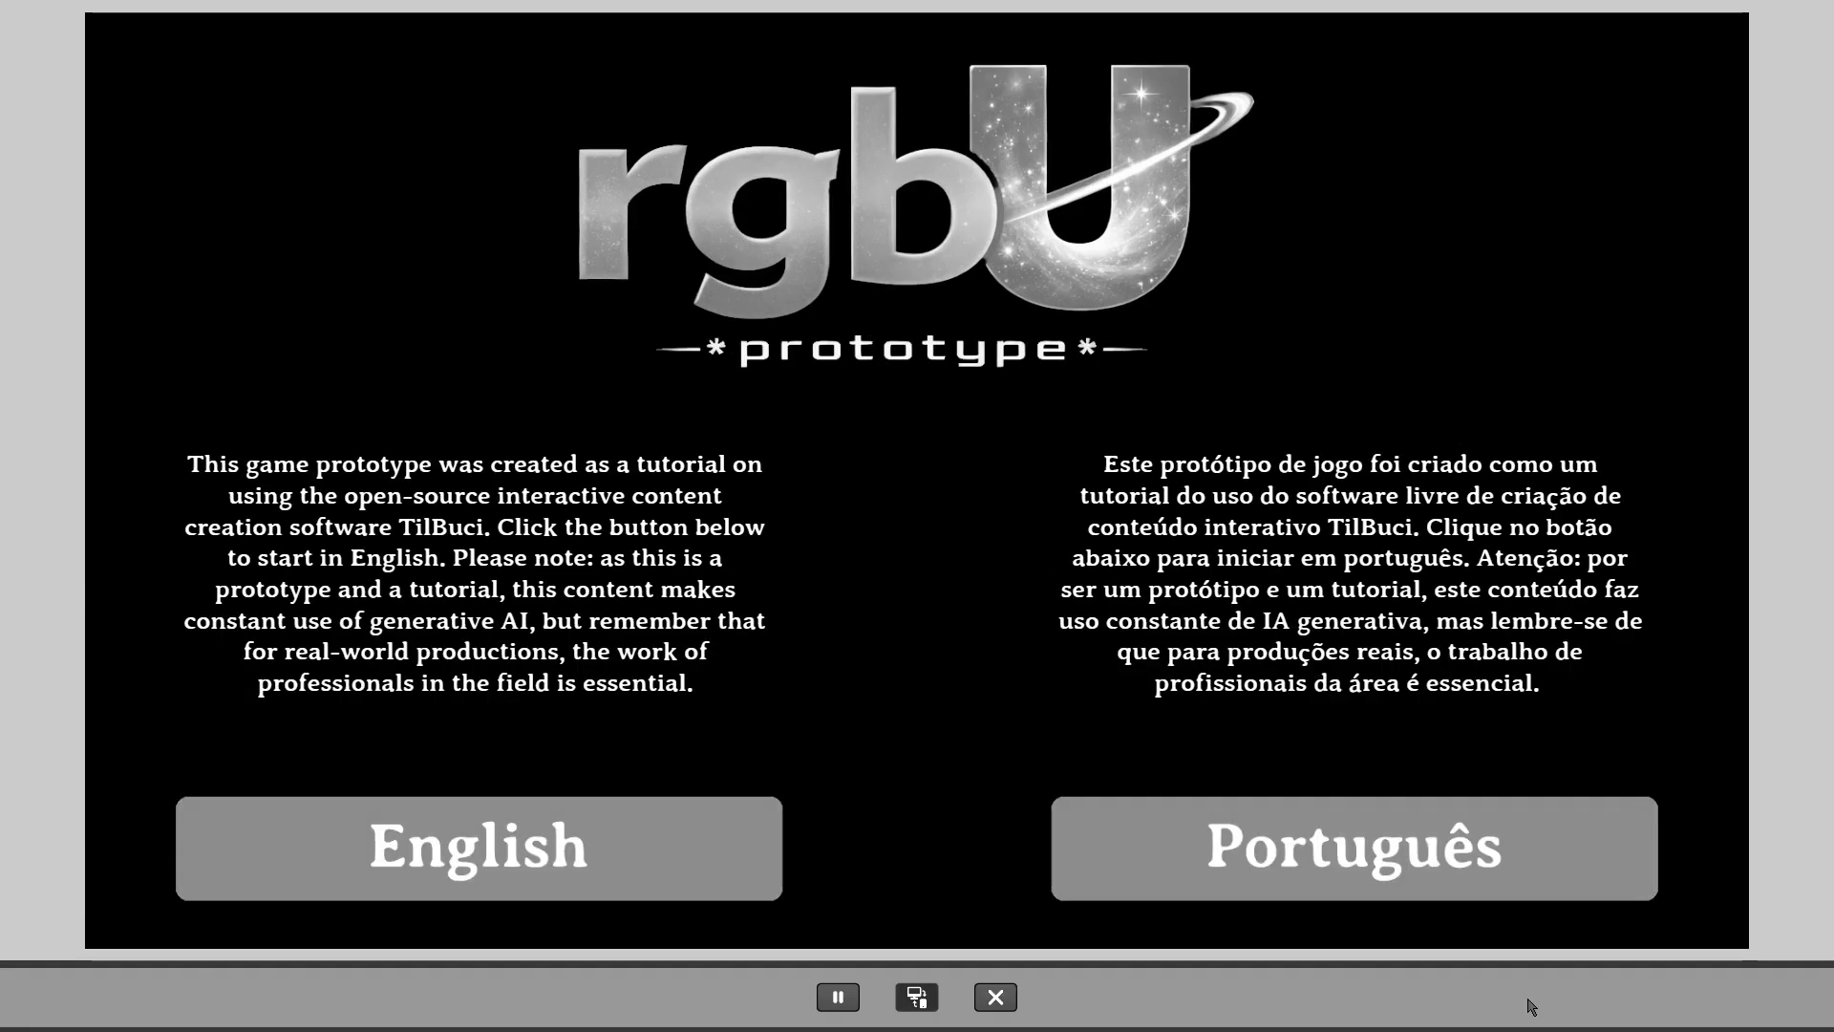
left_click(697, 858)
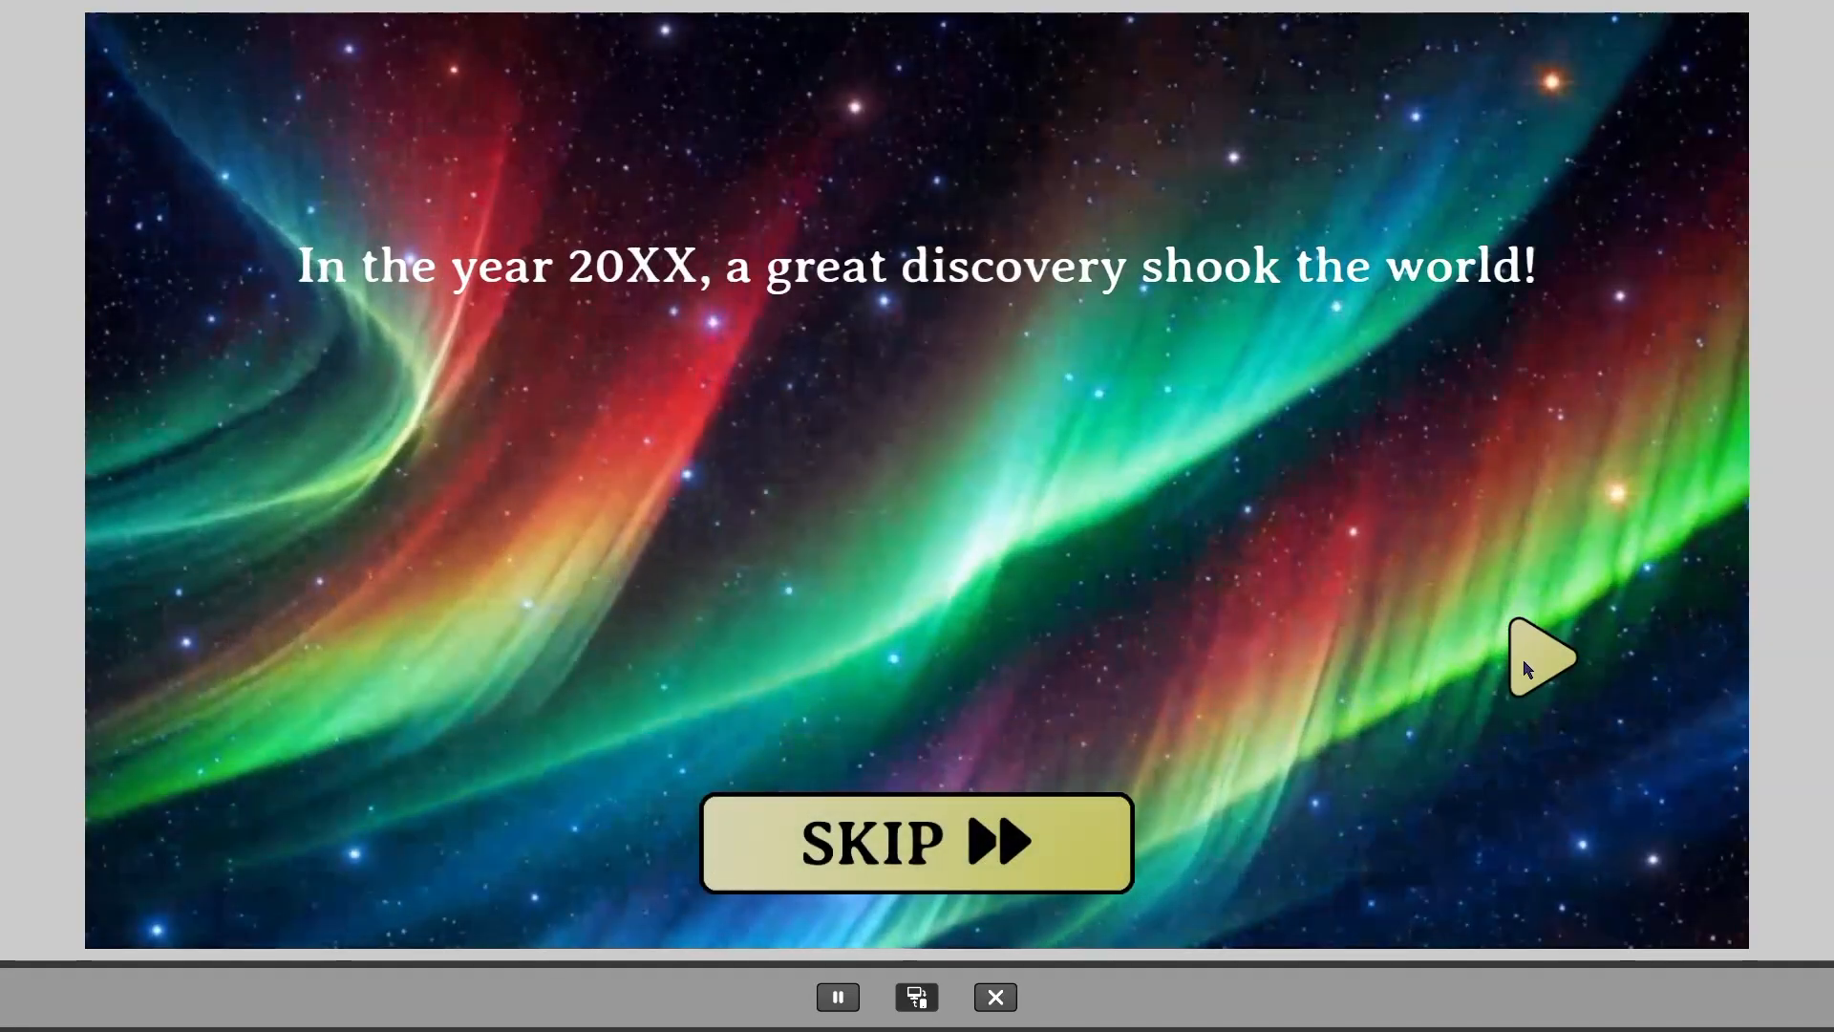
left_click(1526, 659)
left_click(1528, 659)
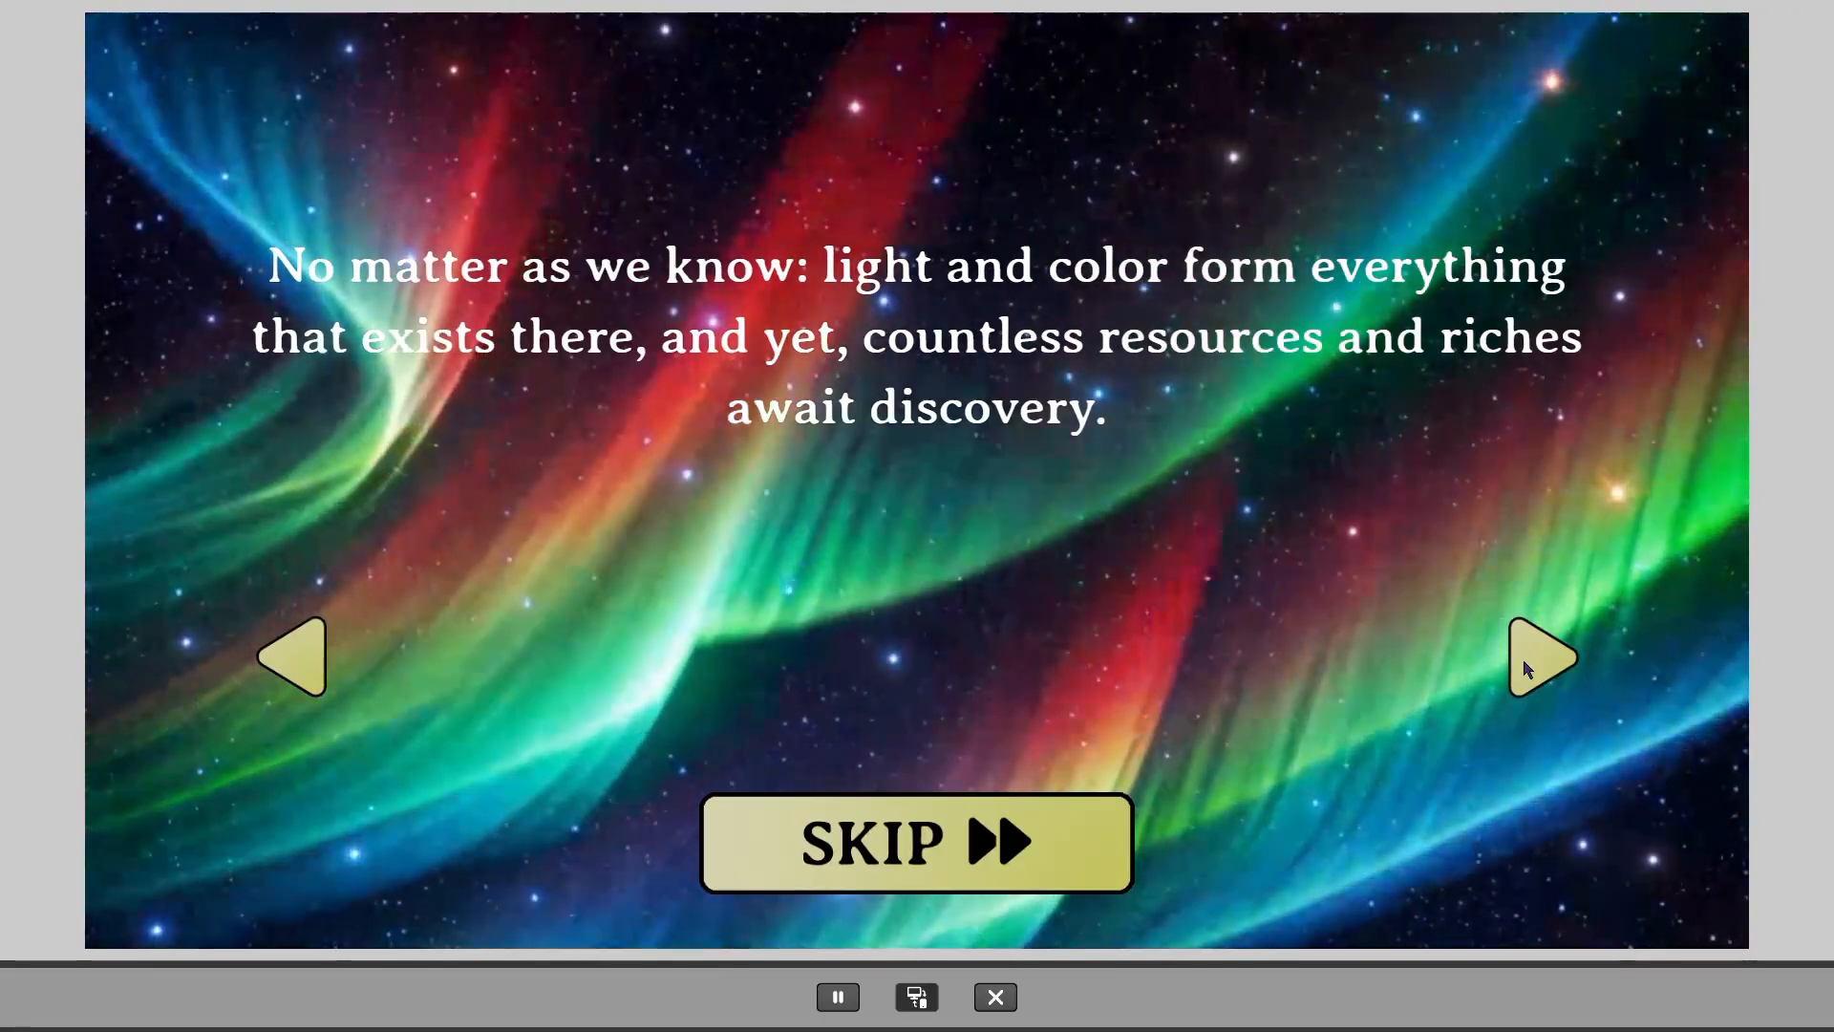
left_click(988, 857)
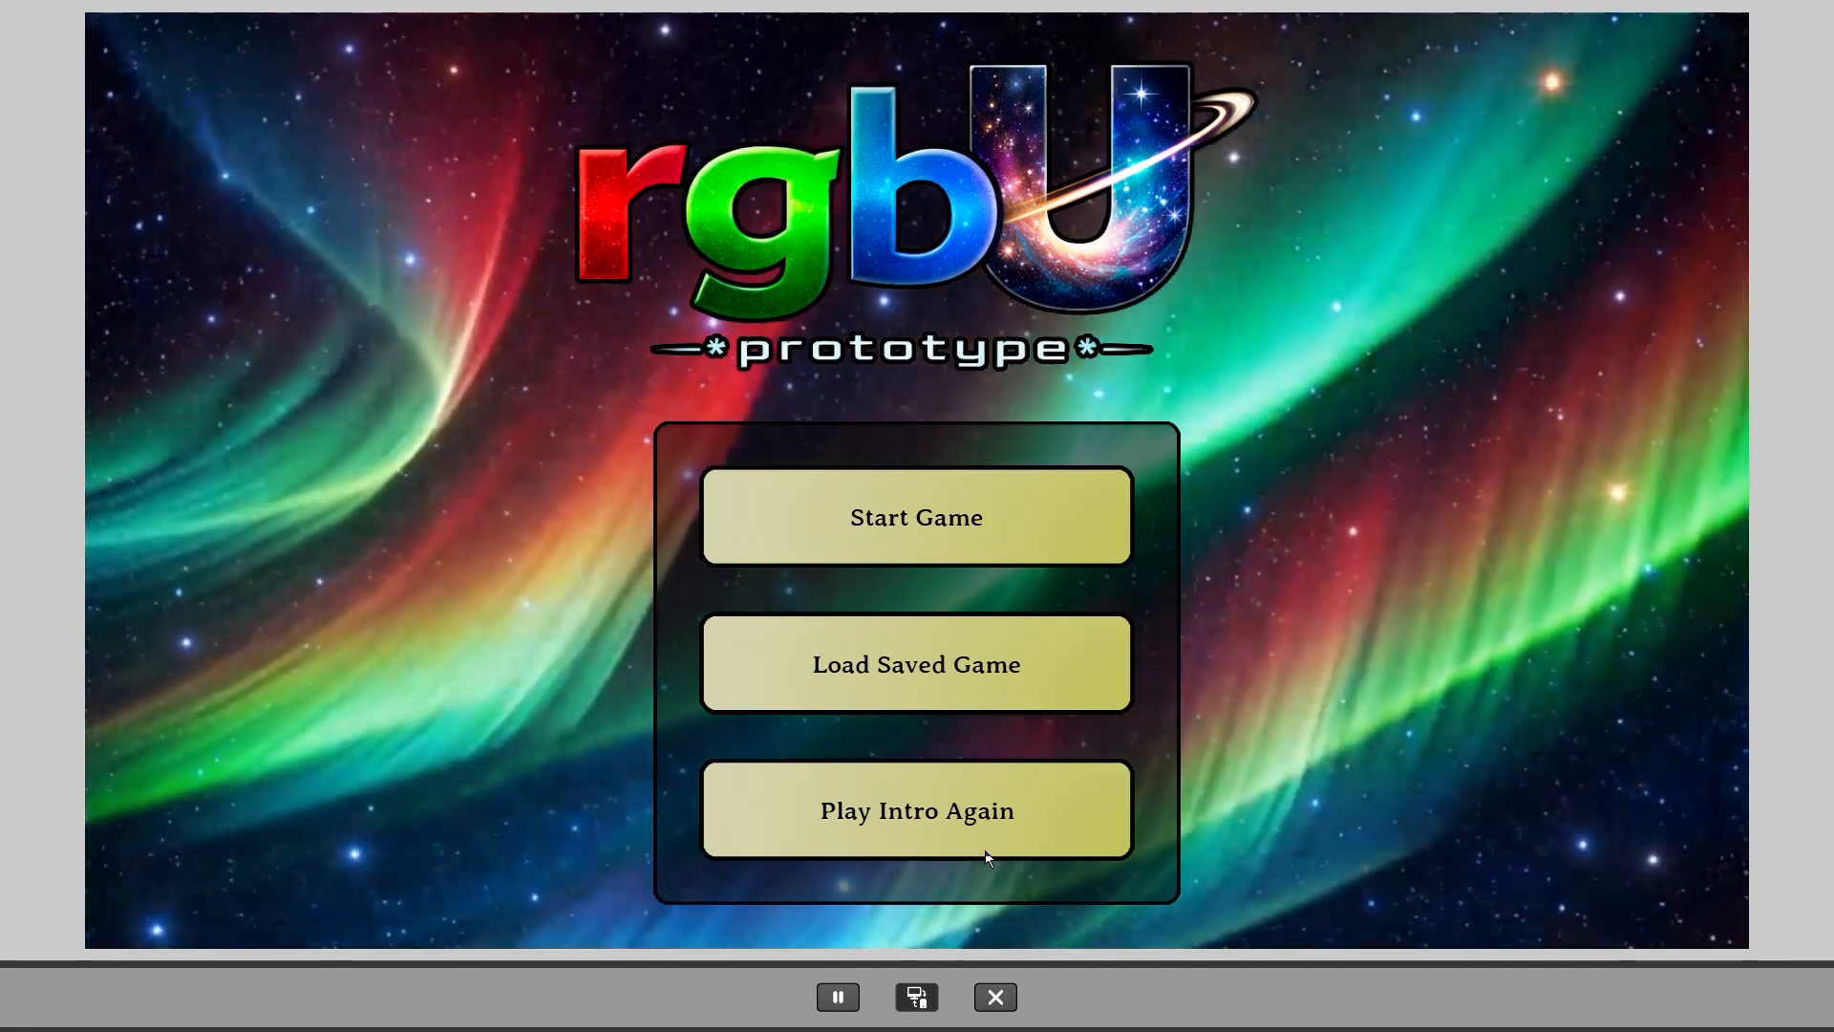
left_click(987, 856)
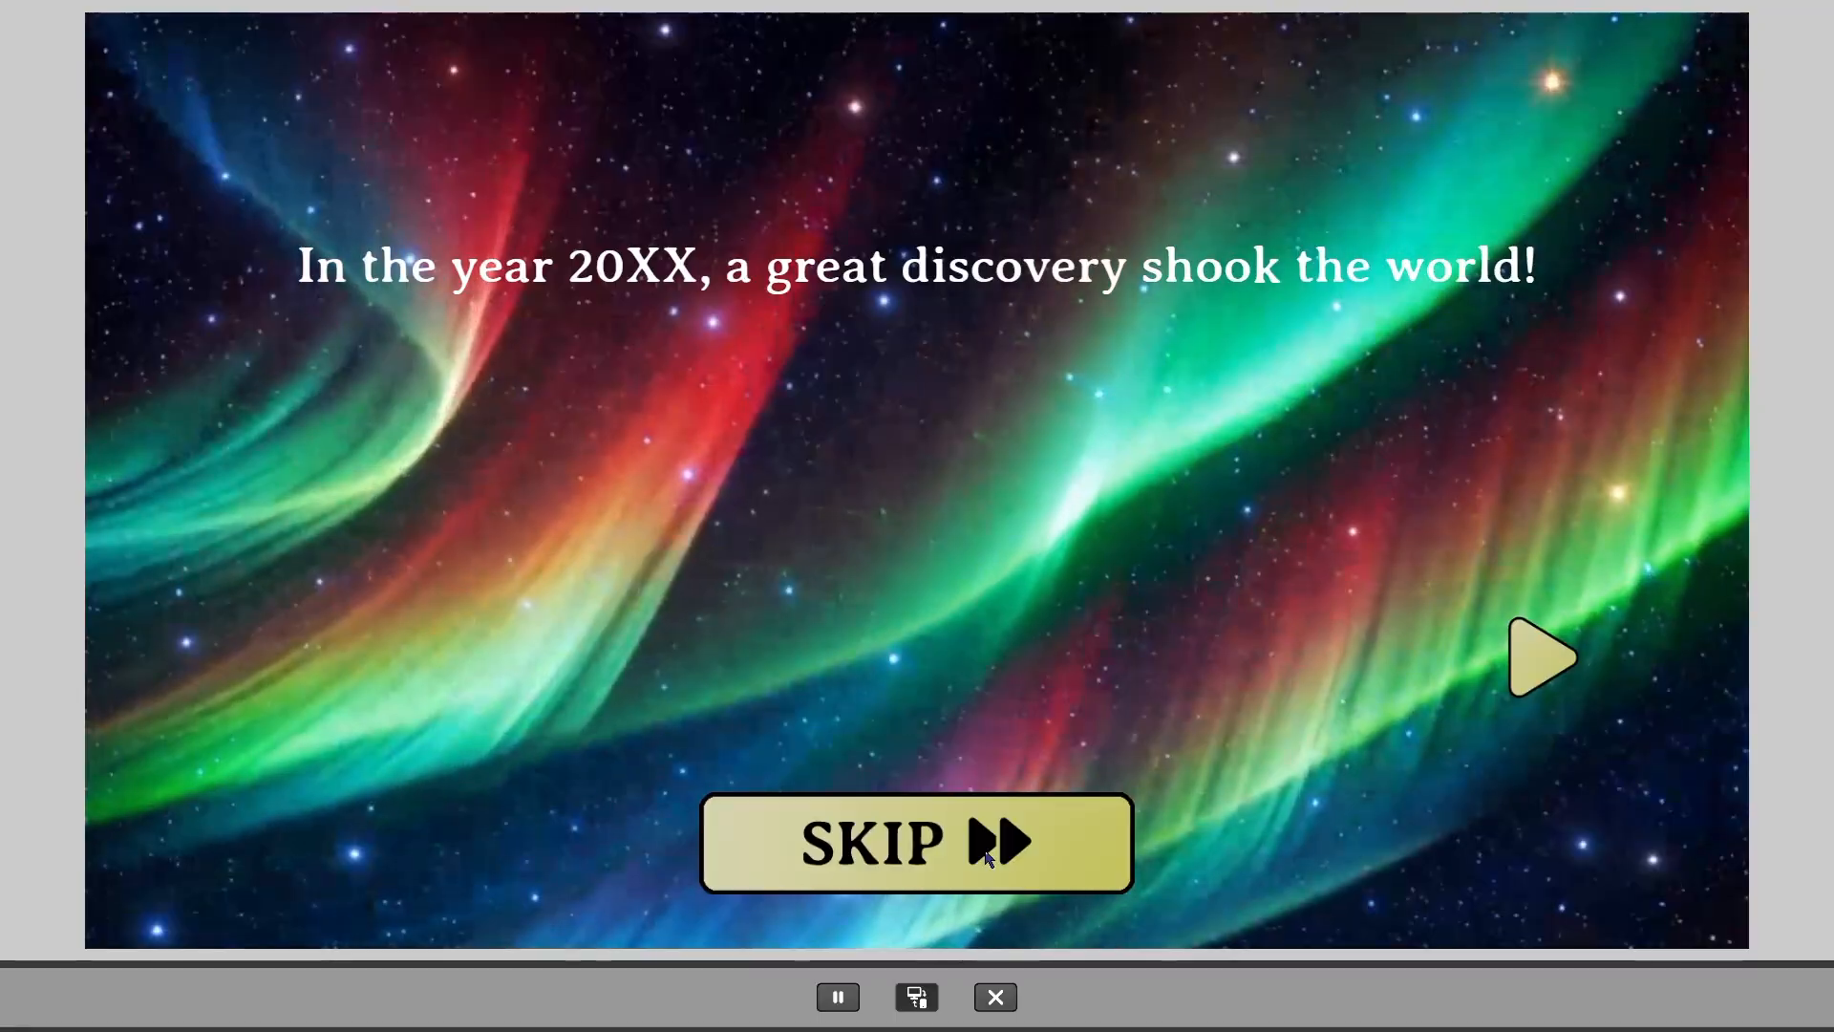
left_click(988, 858)
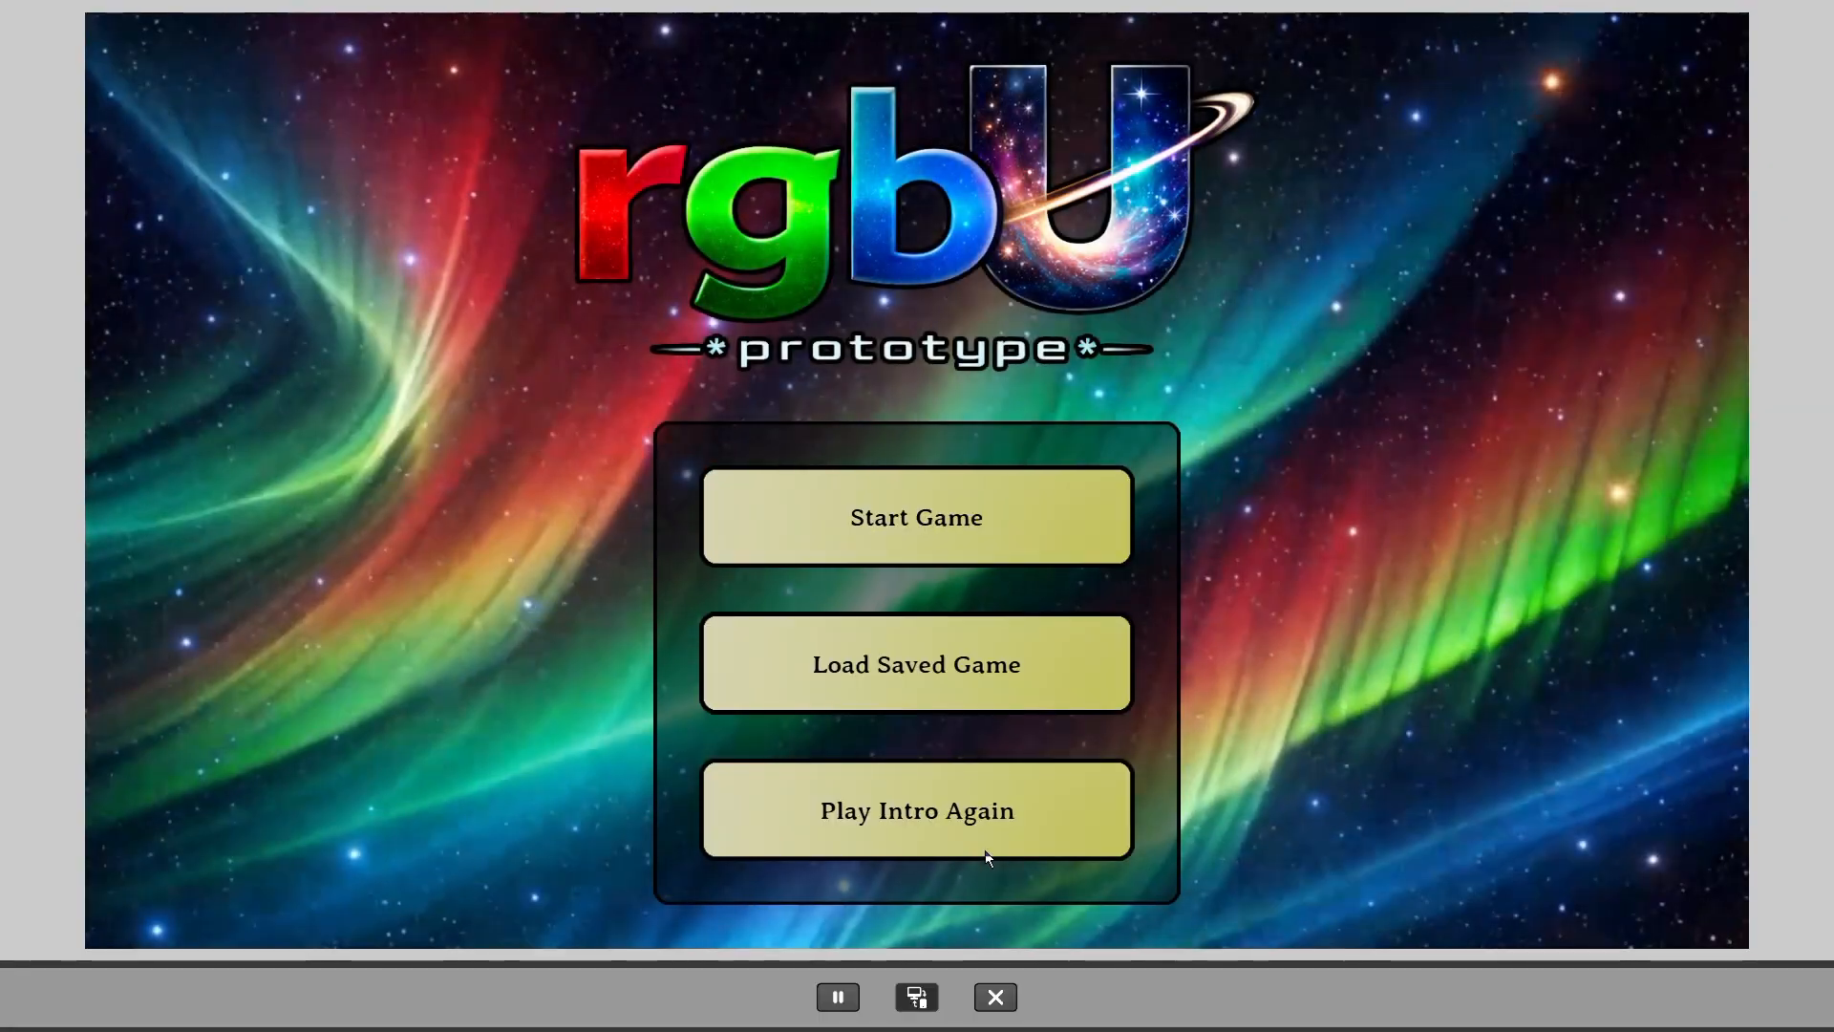
left_click(988, 854)
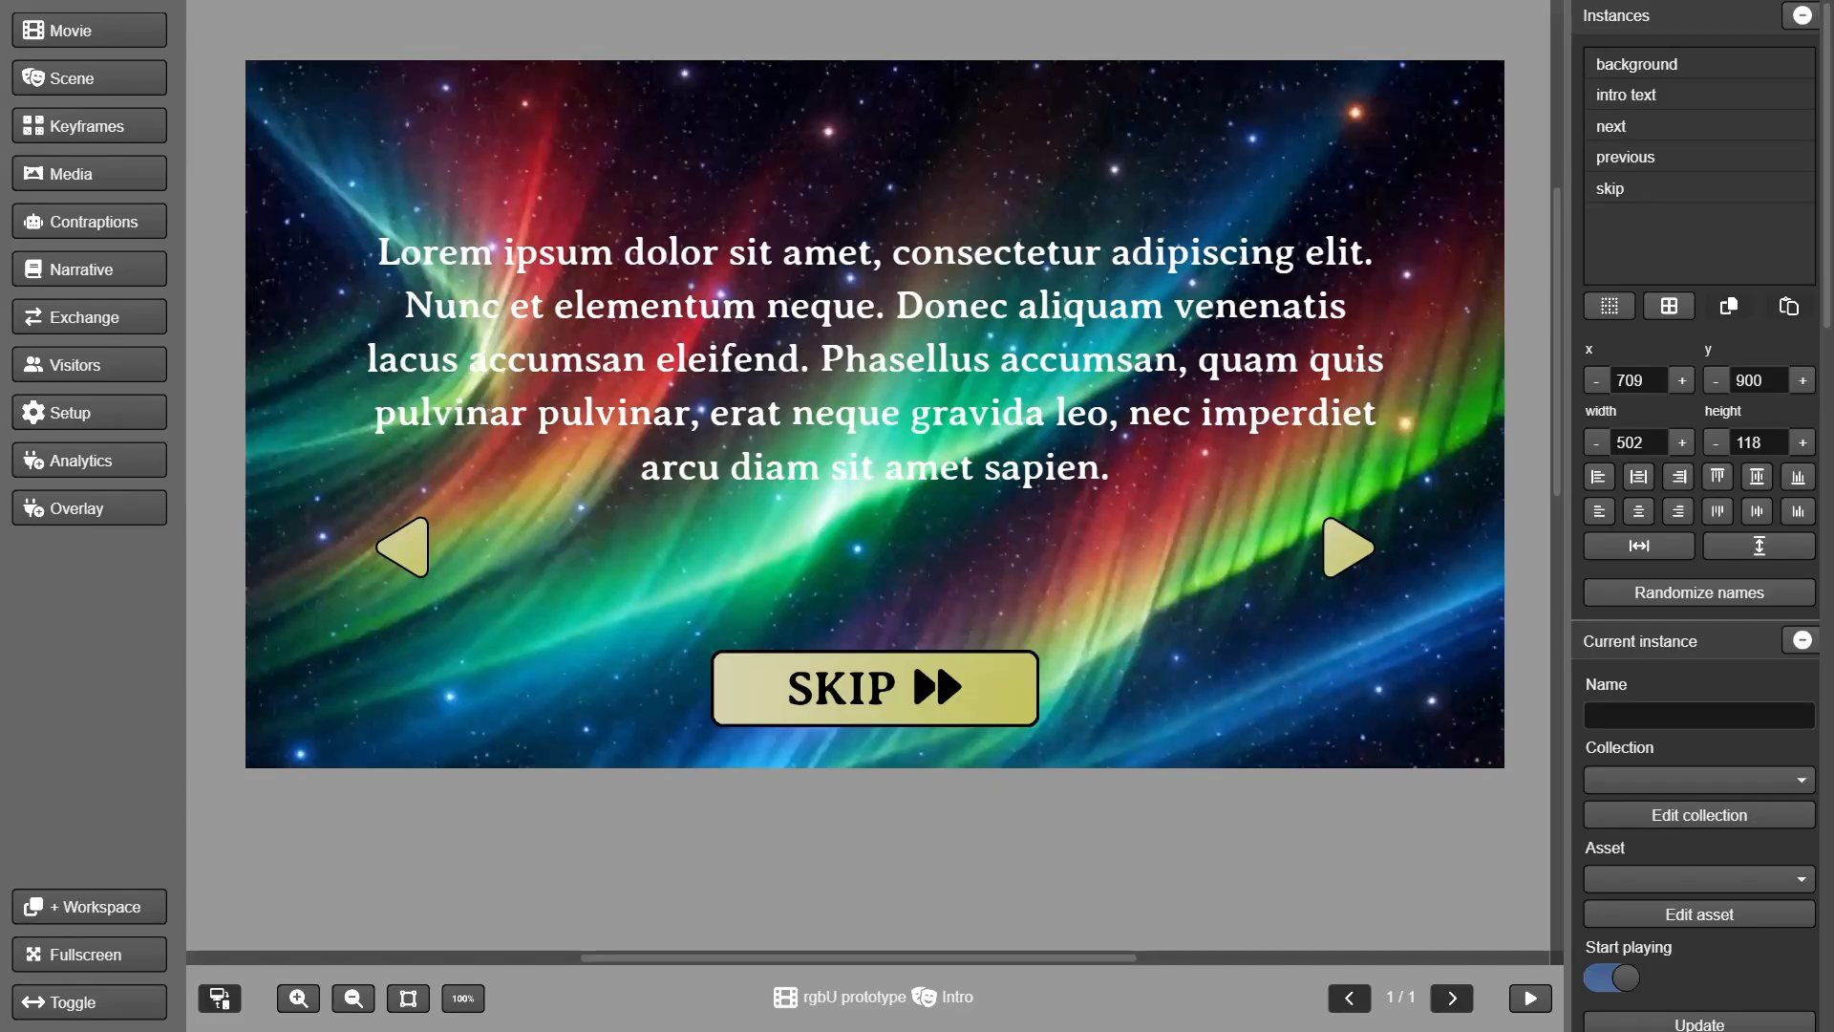
- Select the background instance's name in the Intro scene for reuse and open the Title scene
left_click(1364, 690)
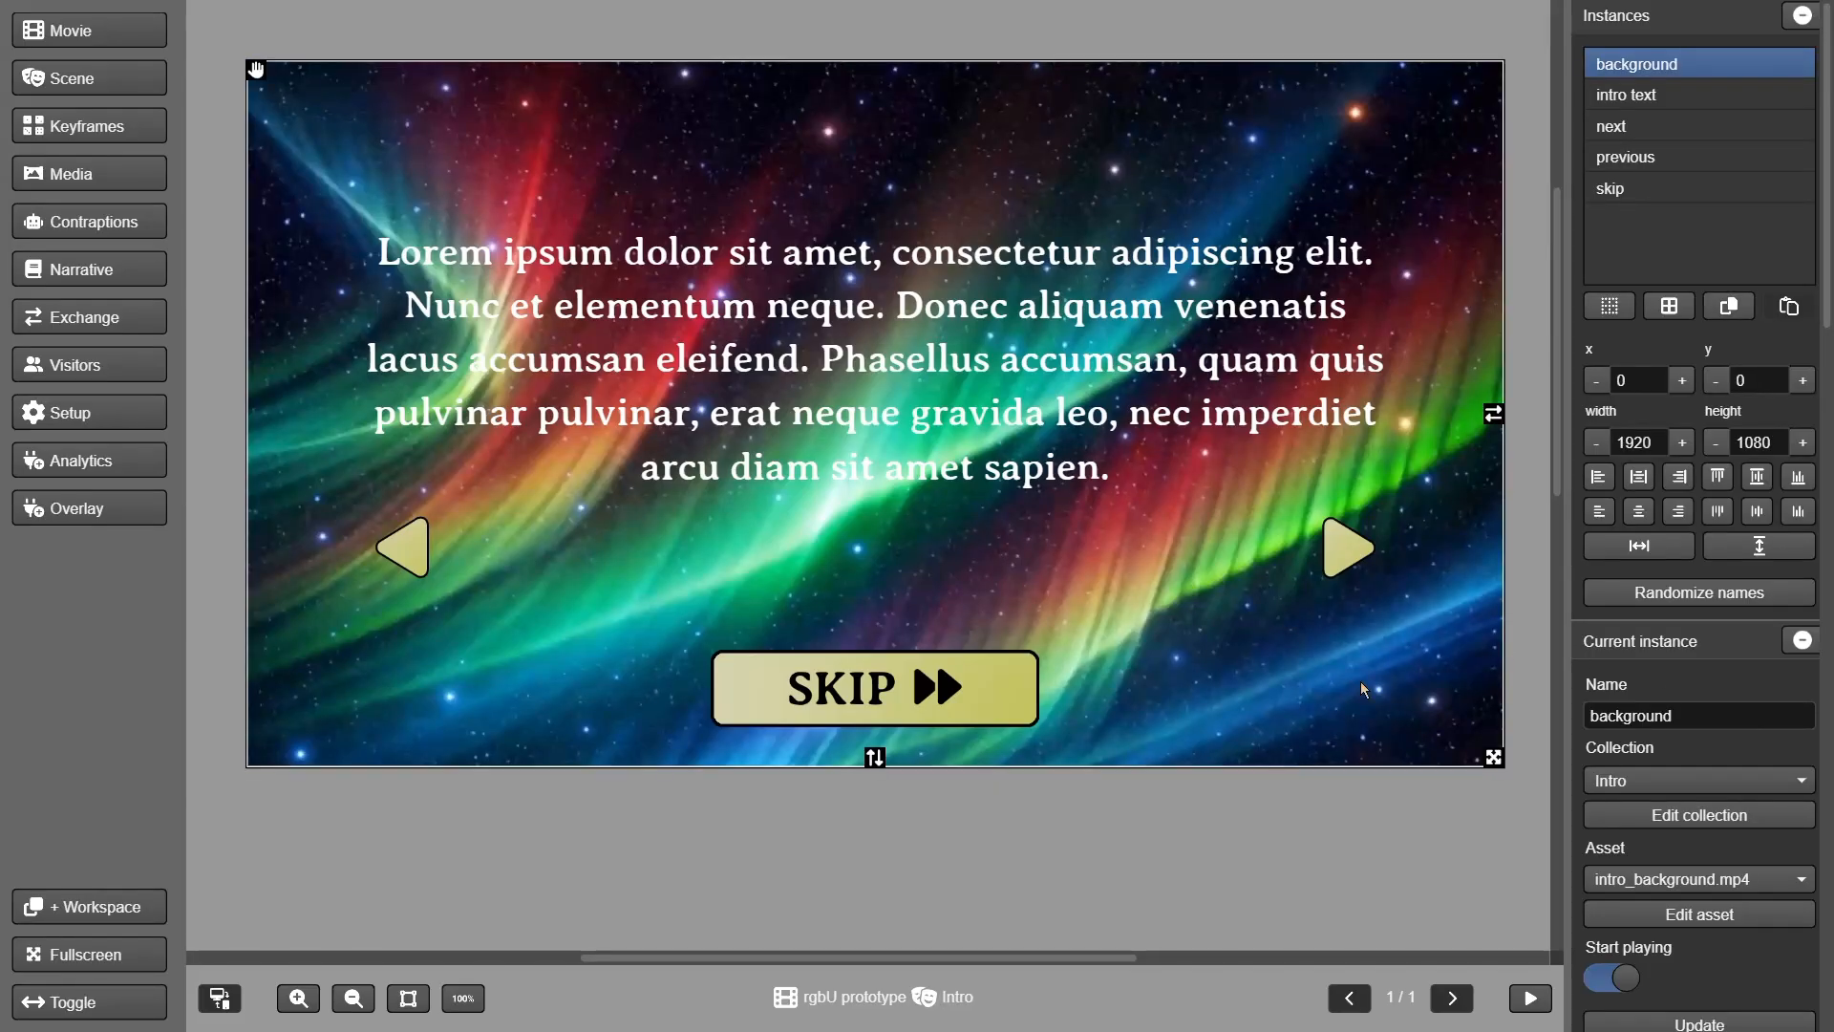
double_click(1681, 713)
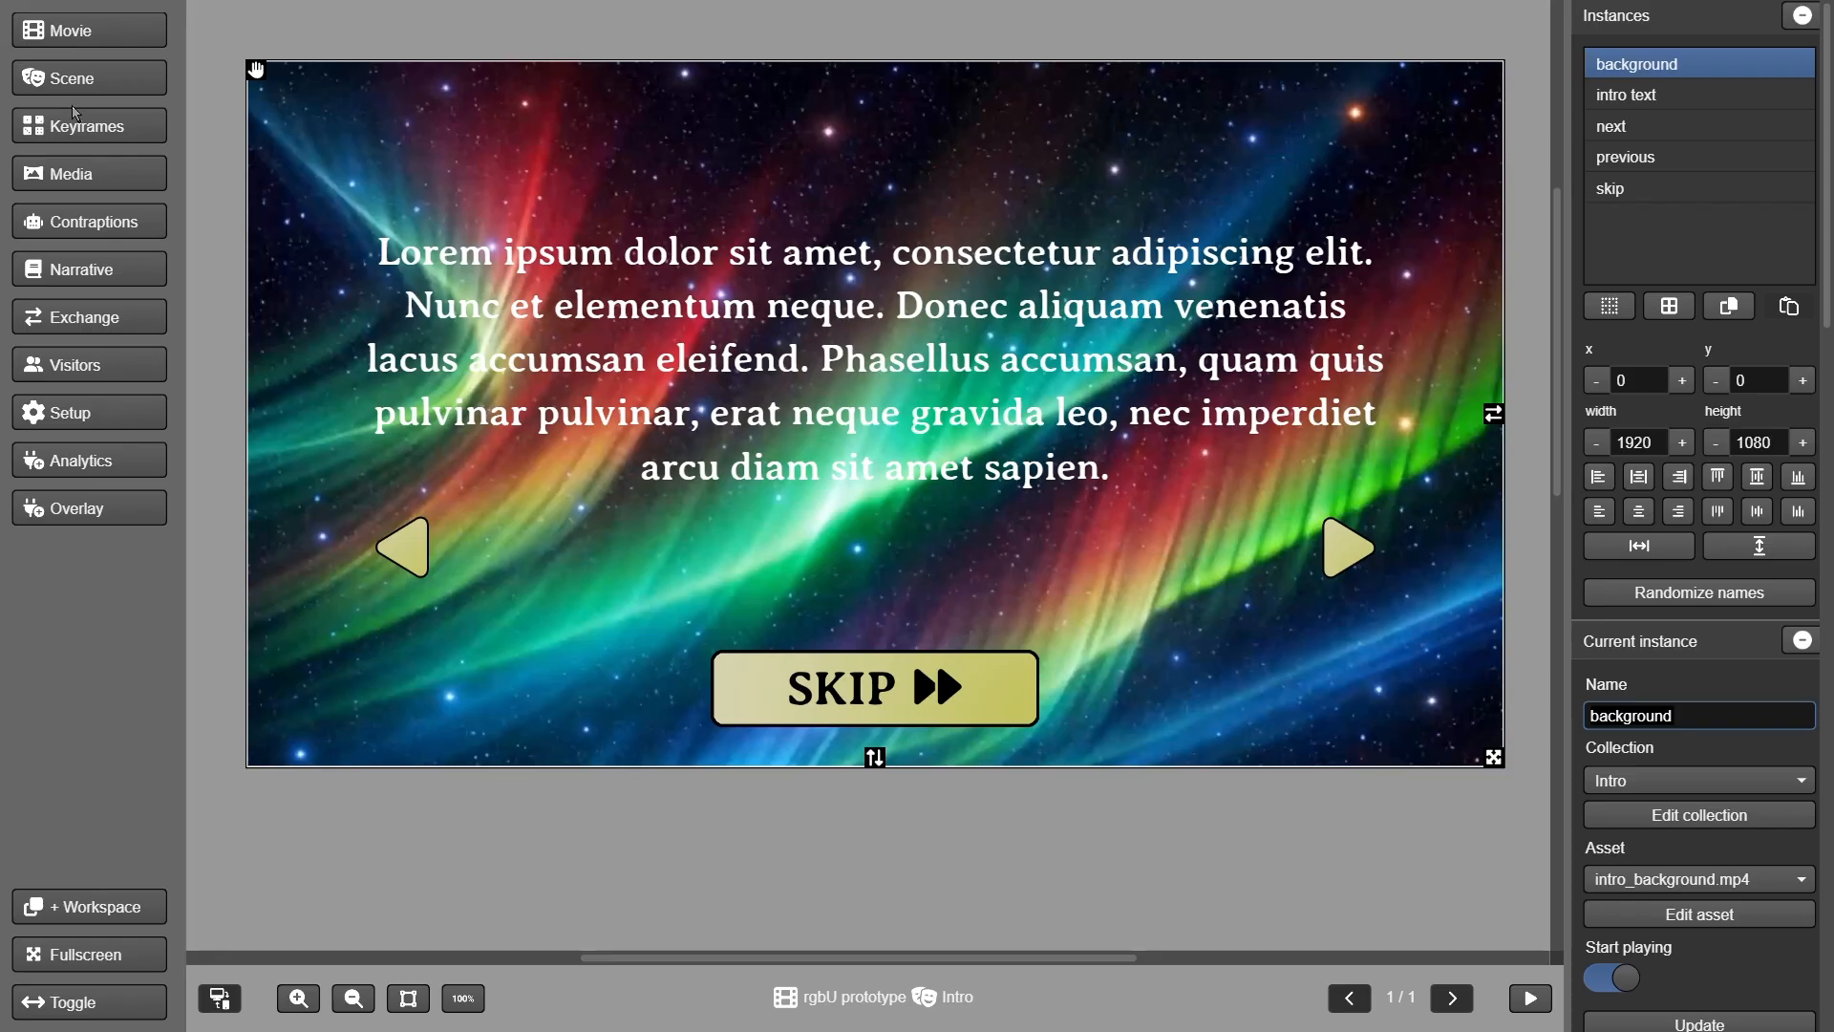
left_click(82, 86)
left_click(78, 117)
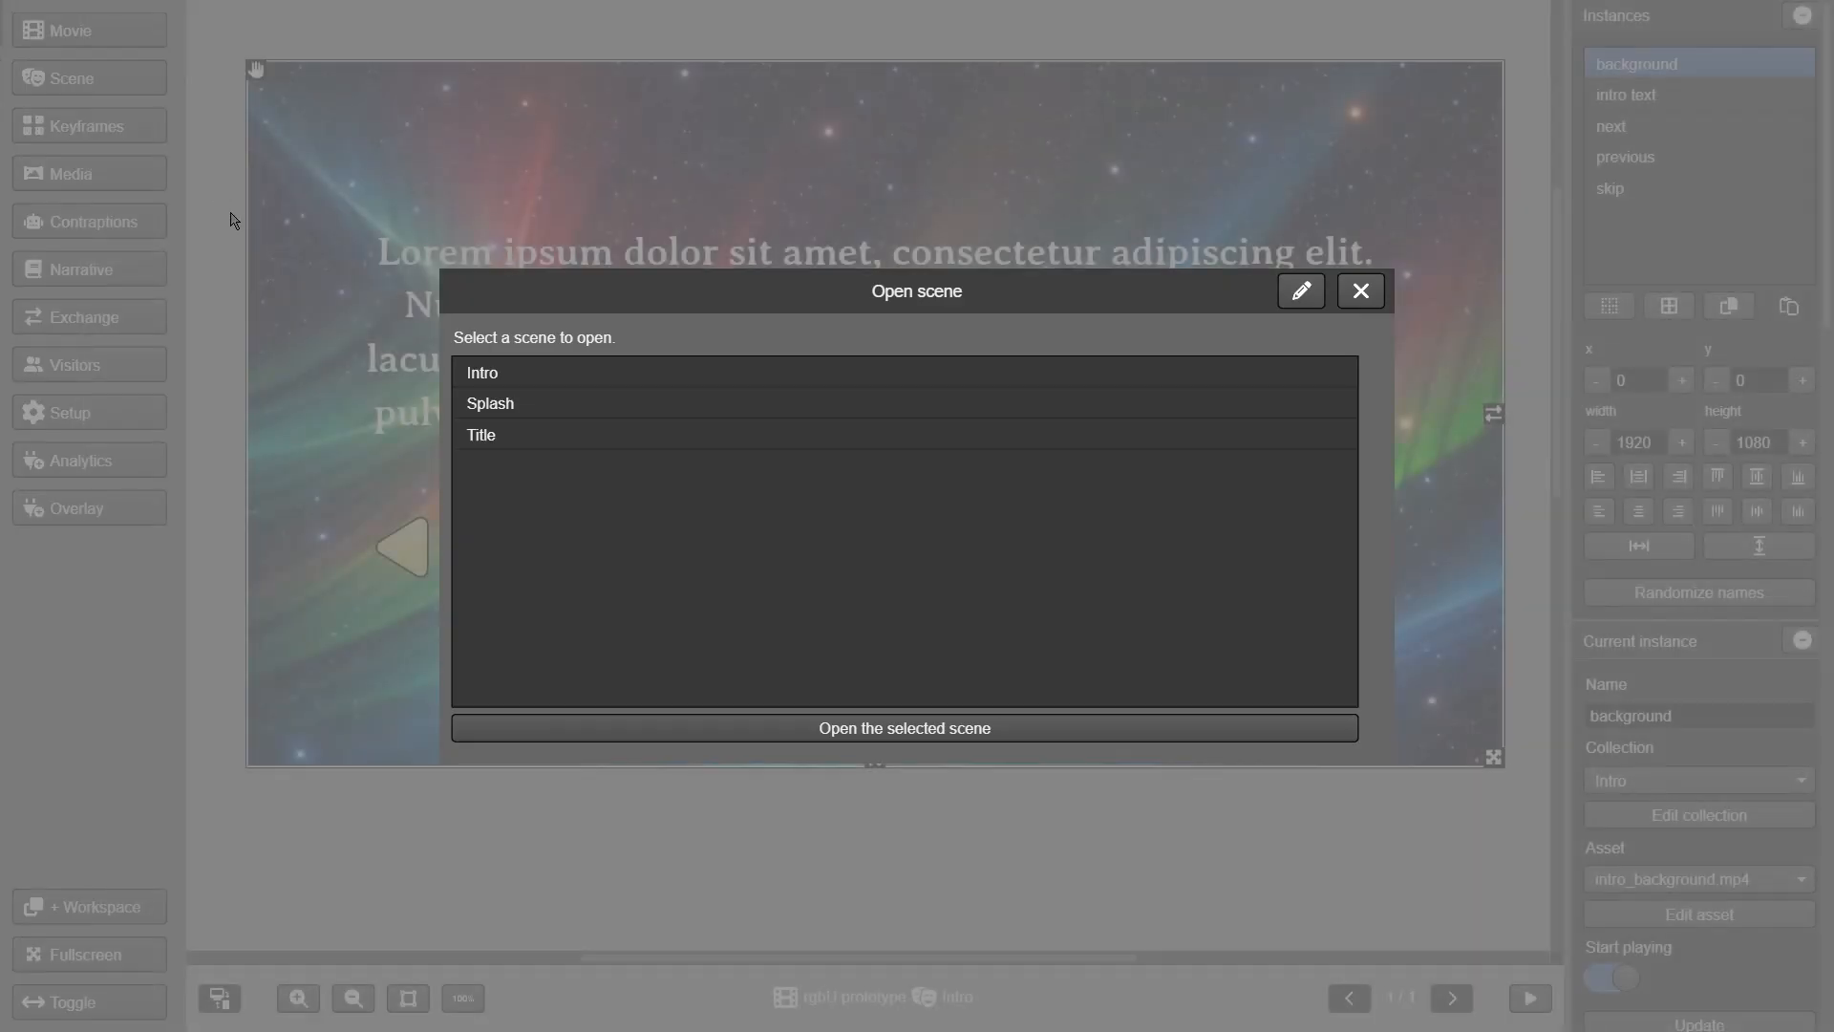
double_click(483, 442)
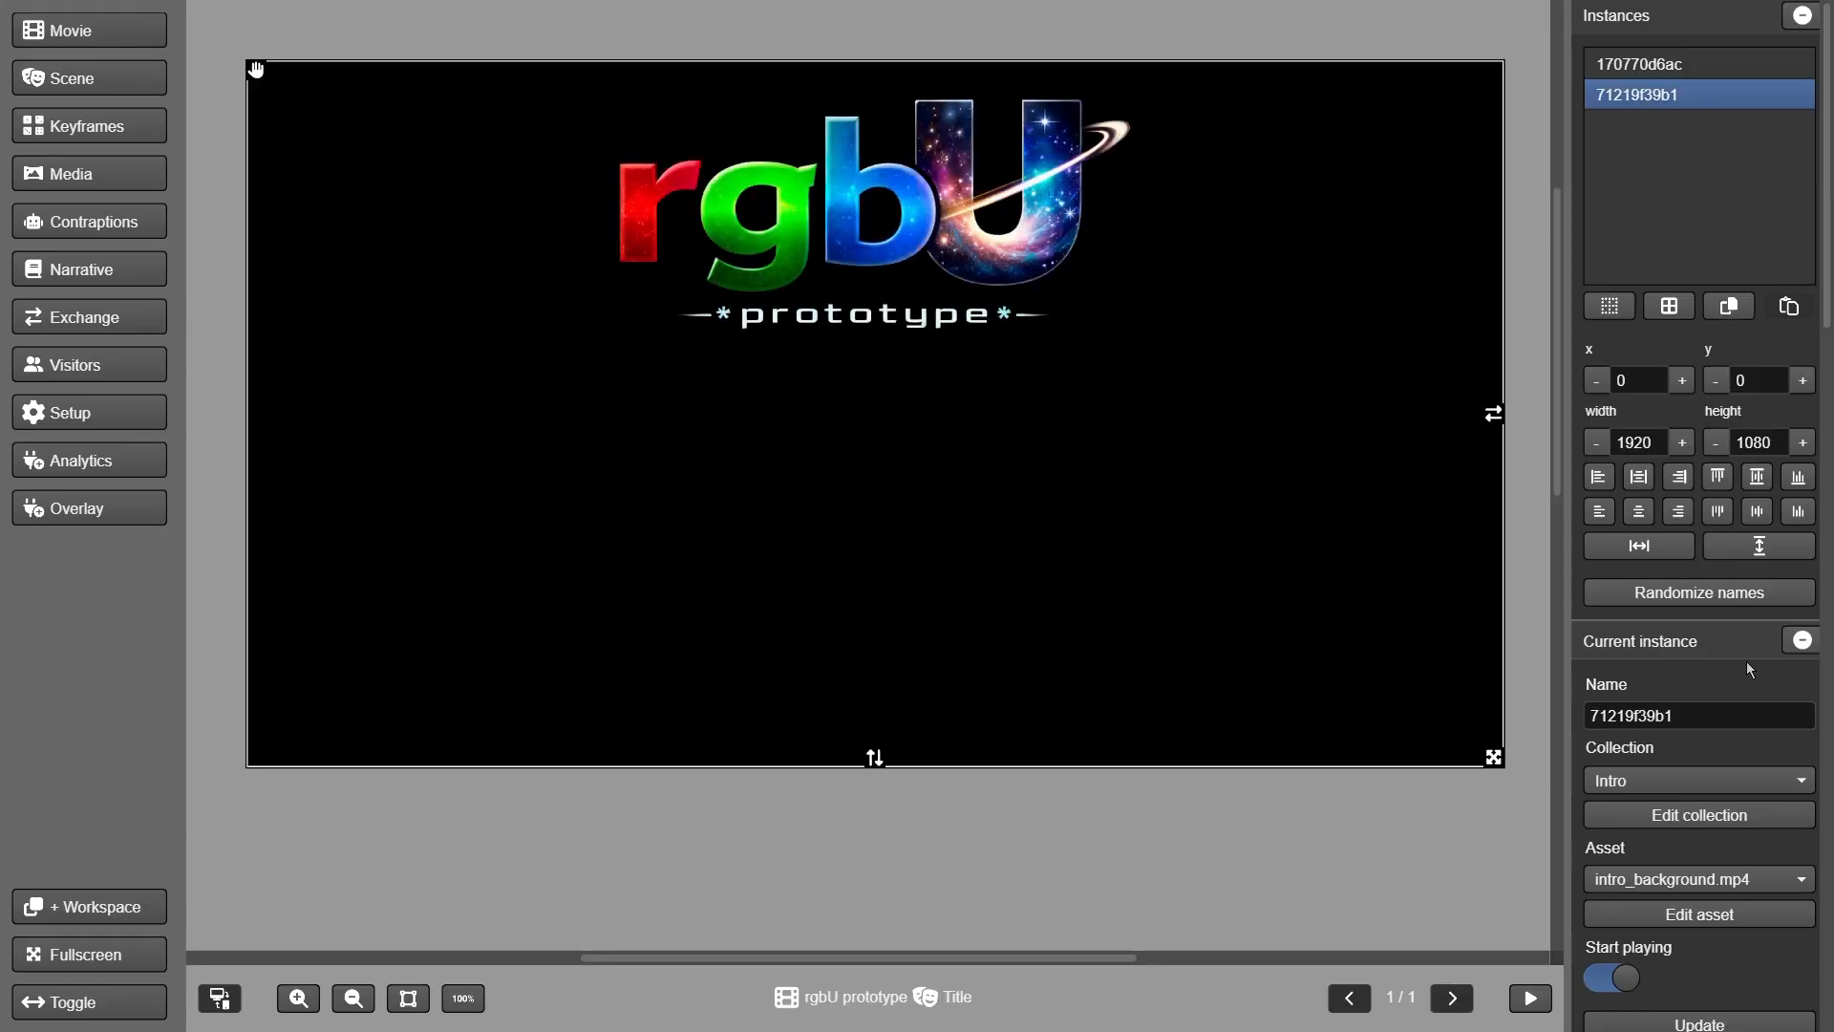
- Rename the Title scene's intro_background.mp4 instance as background and publish the scene
left_click(1697, 724)
key("BackSpace")
key("BackSpace")
key("BackSpace")
key("BackSpace")
key("BackSpace")
key("BackSpace")
type("background")
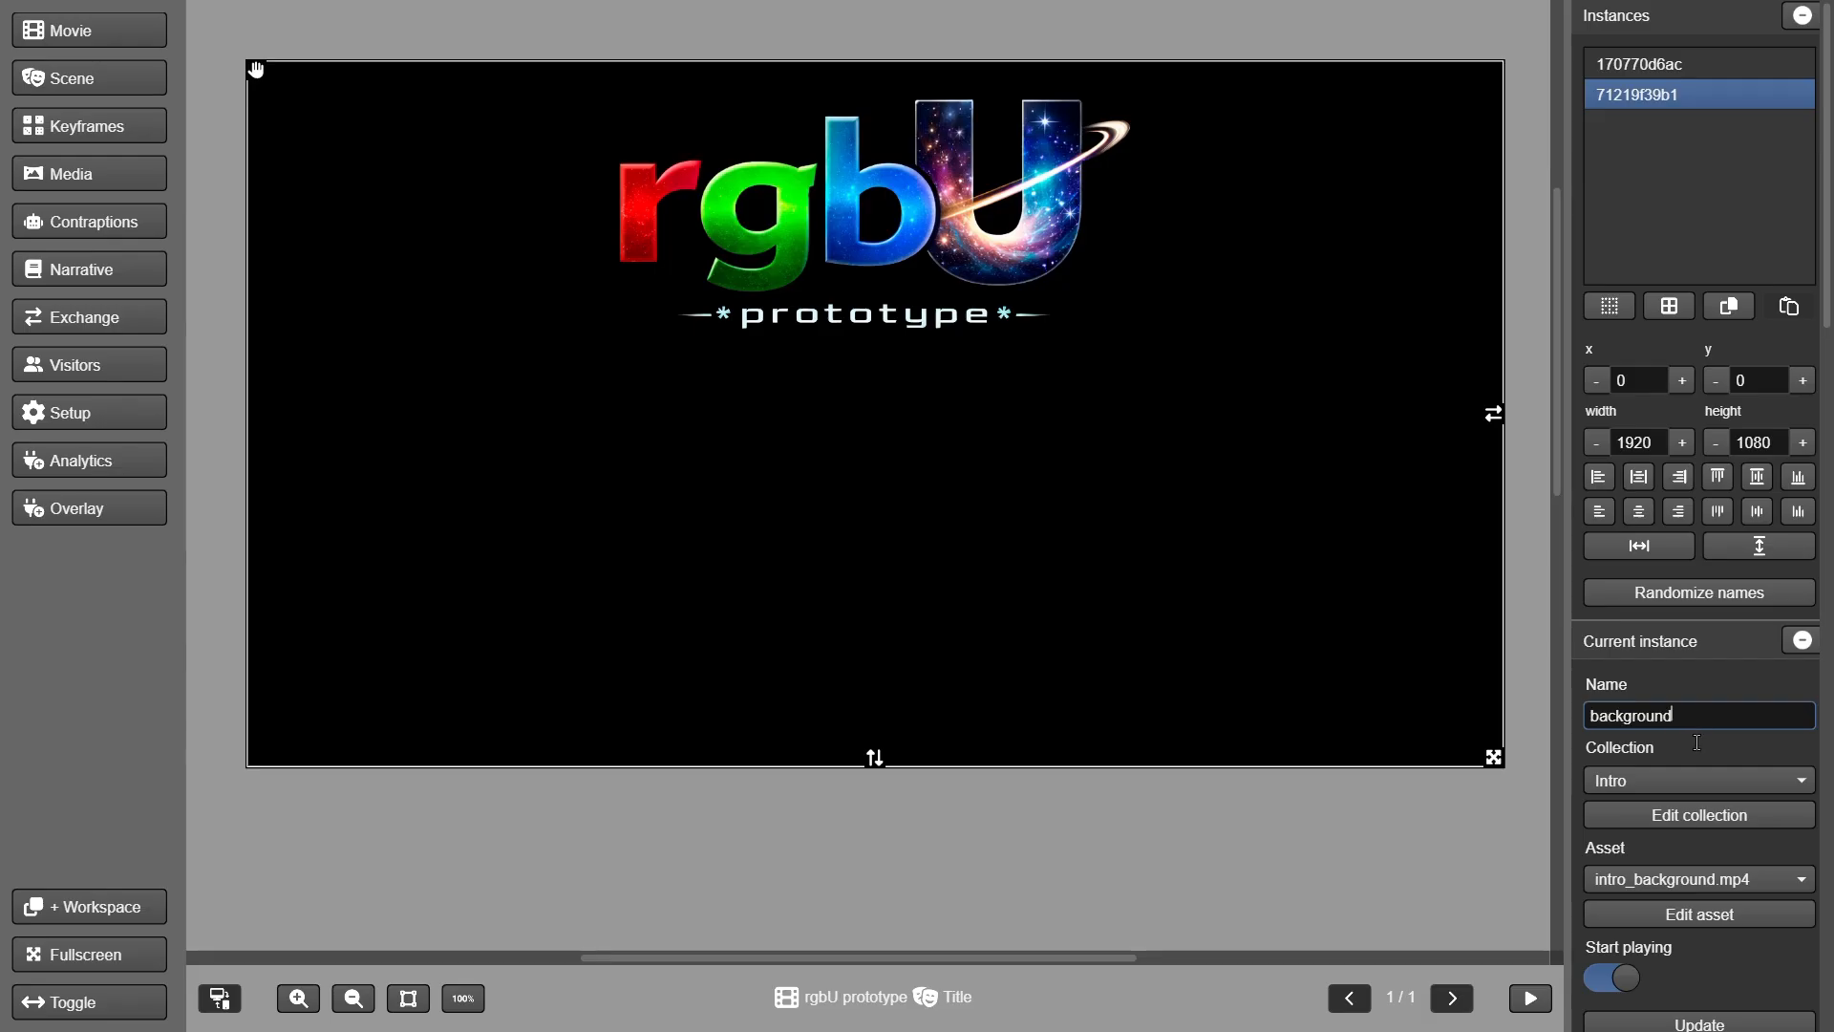
left_click(1683, 1022)
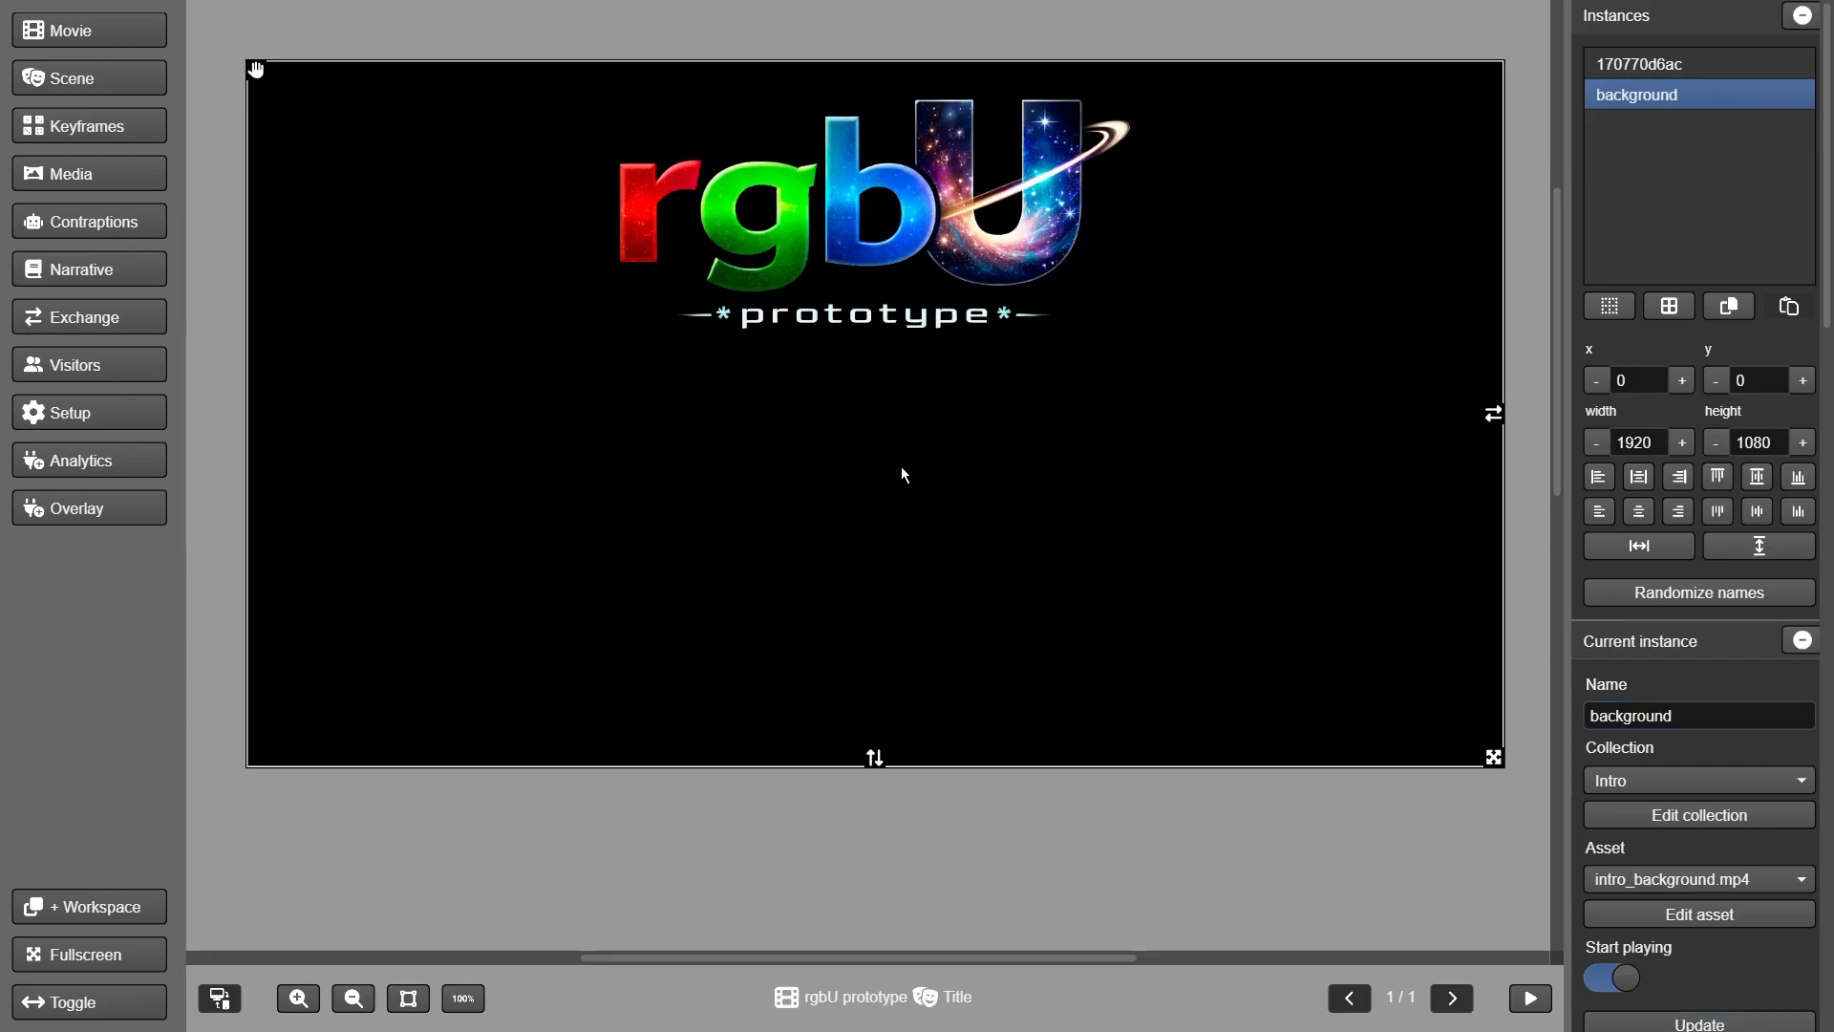
left_click(96, 98)
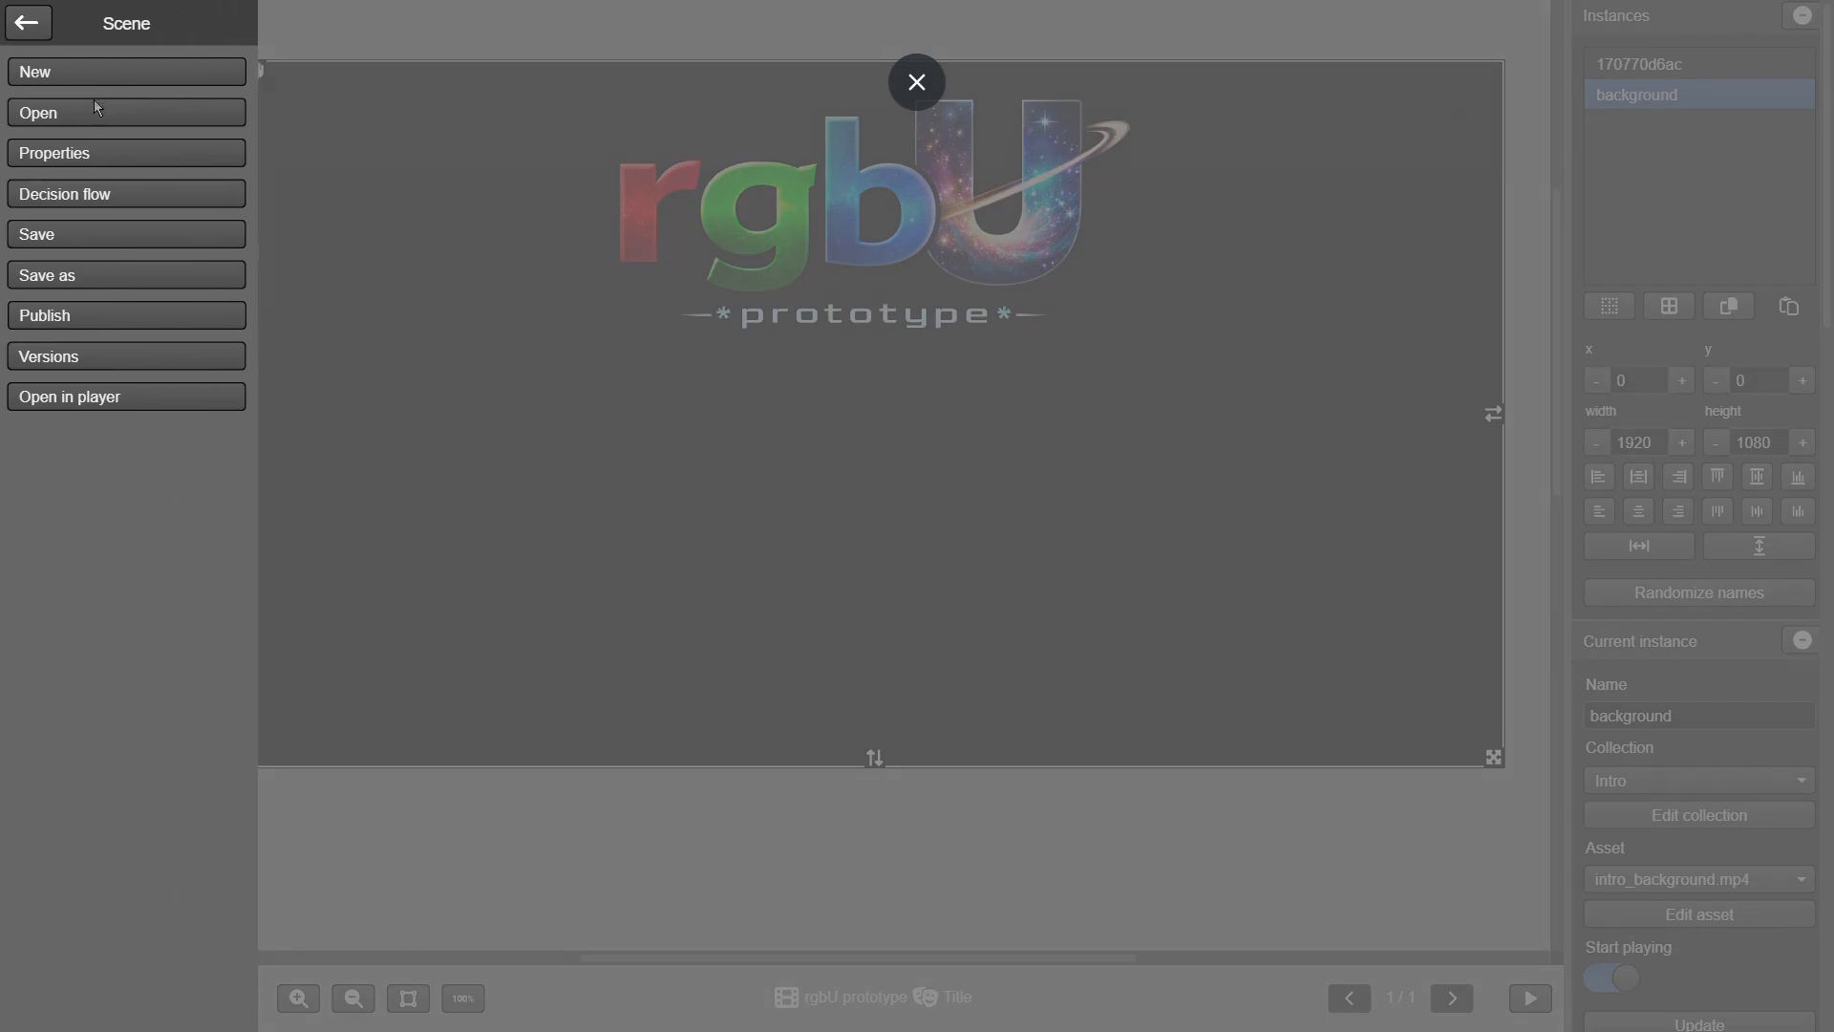
left_click(94, 312)
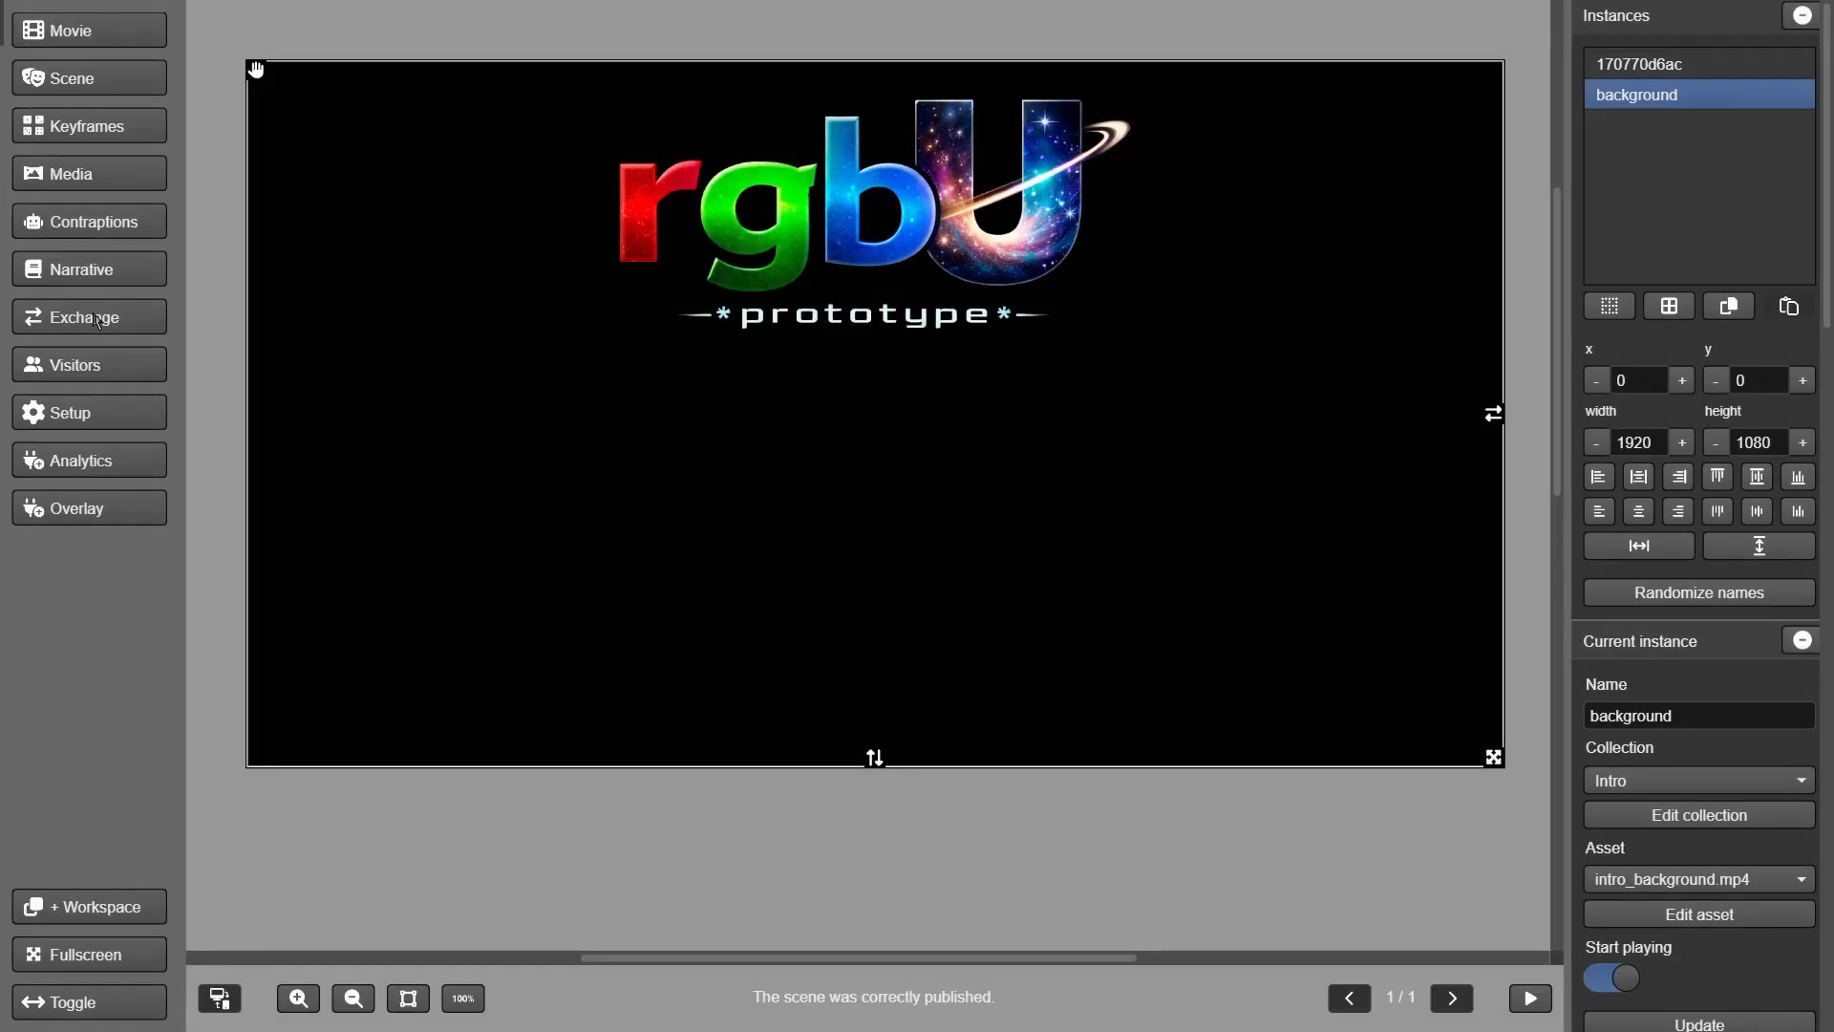
- Open the Splash scene and preview the movie in English, advancing and skipping the intro, replaying it from the title menu and skipping again
left_click(110, 82)
left_click(109, 113)
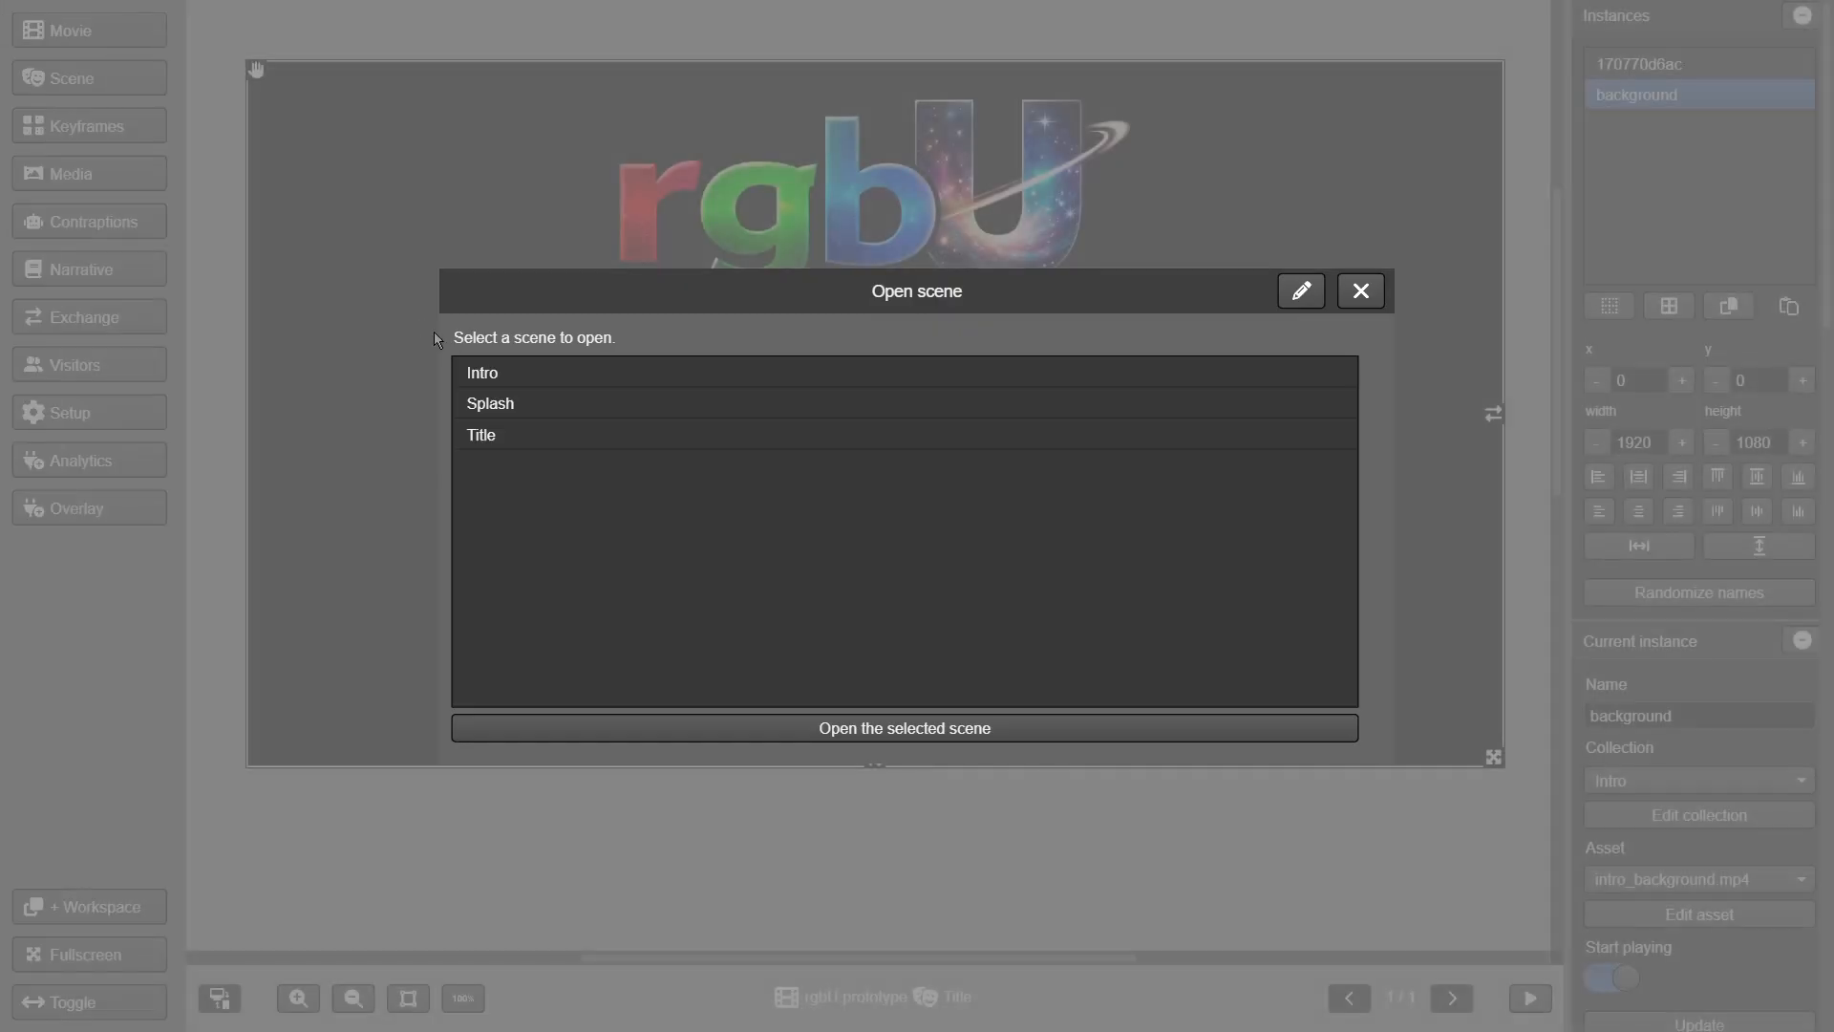
double_click(494, 404)
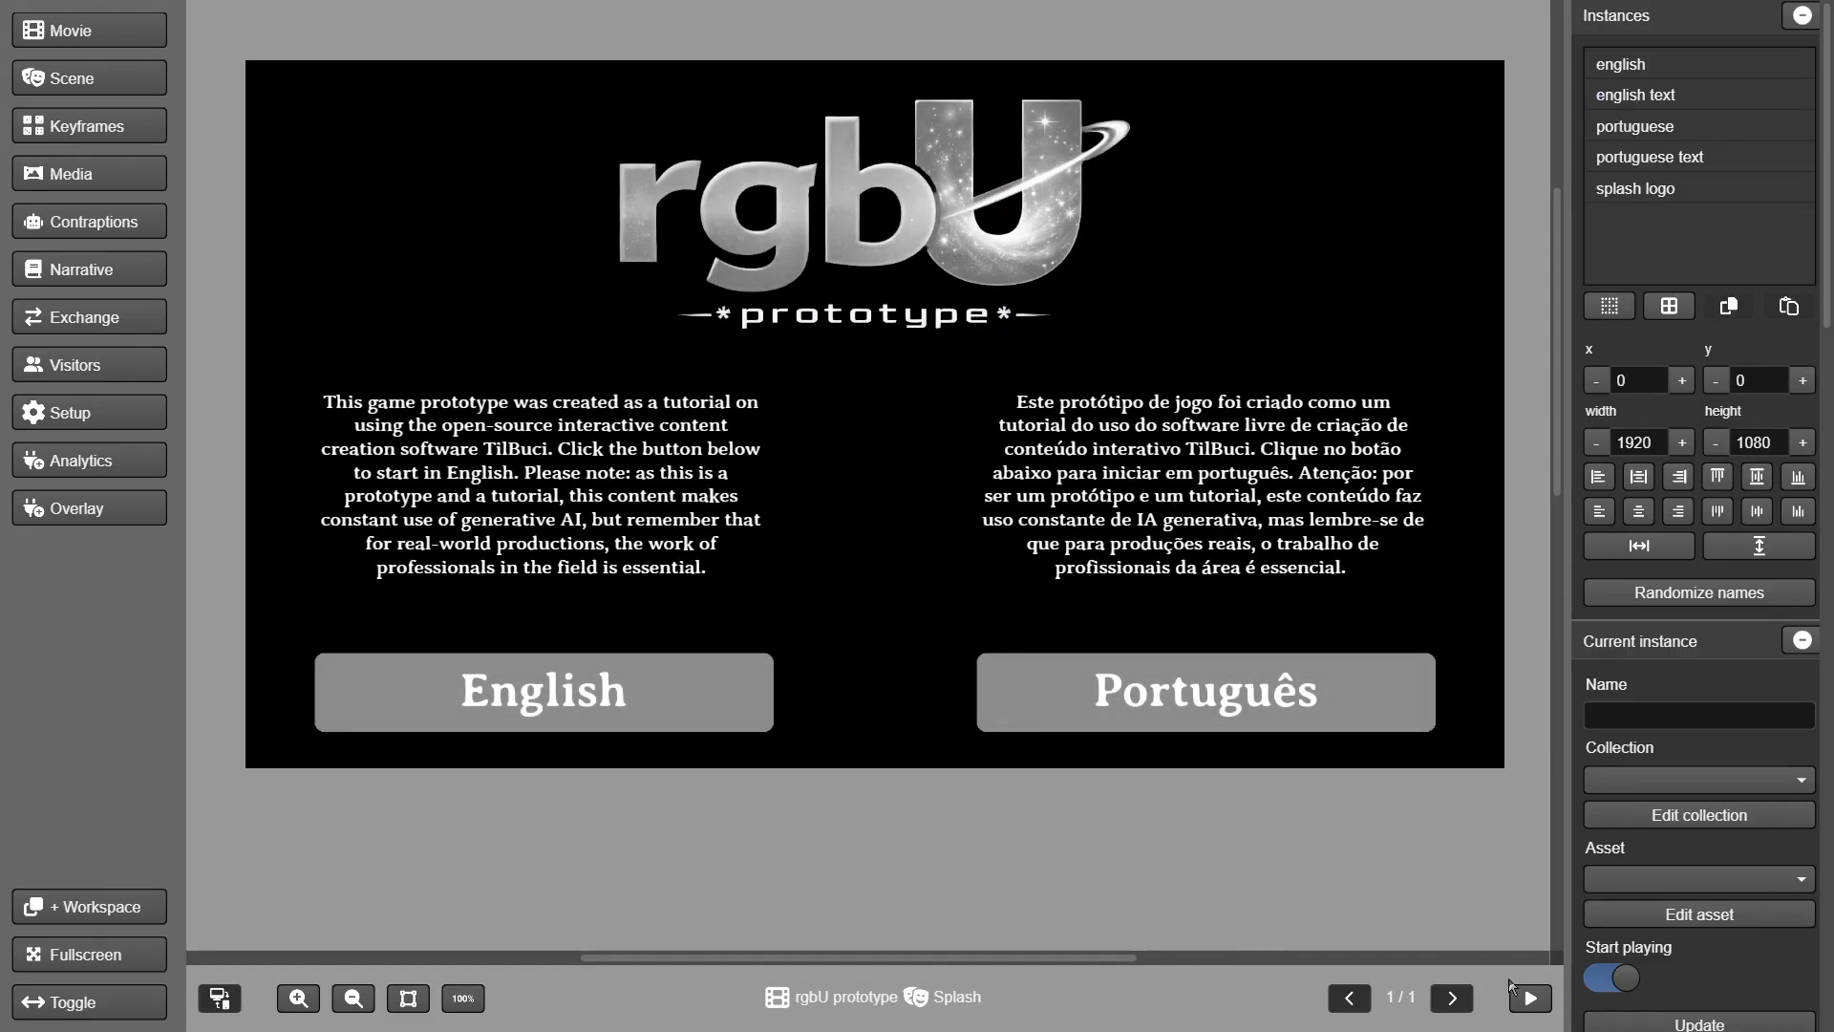
left_click(1528, 998)
left_click(687, 860)
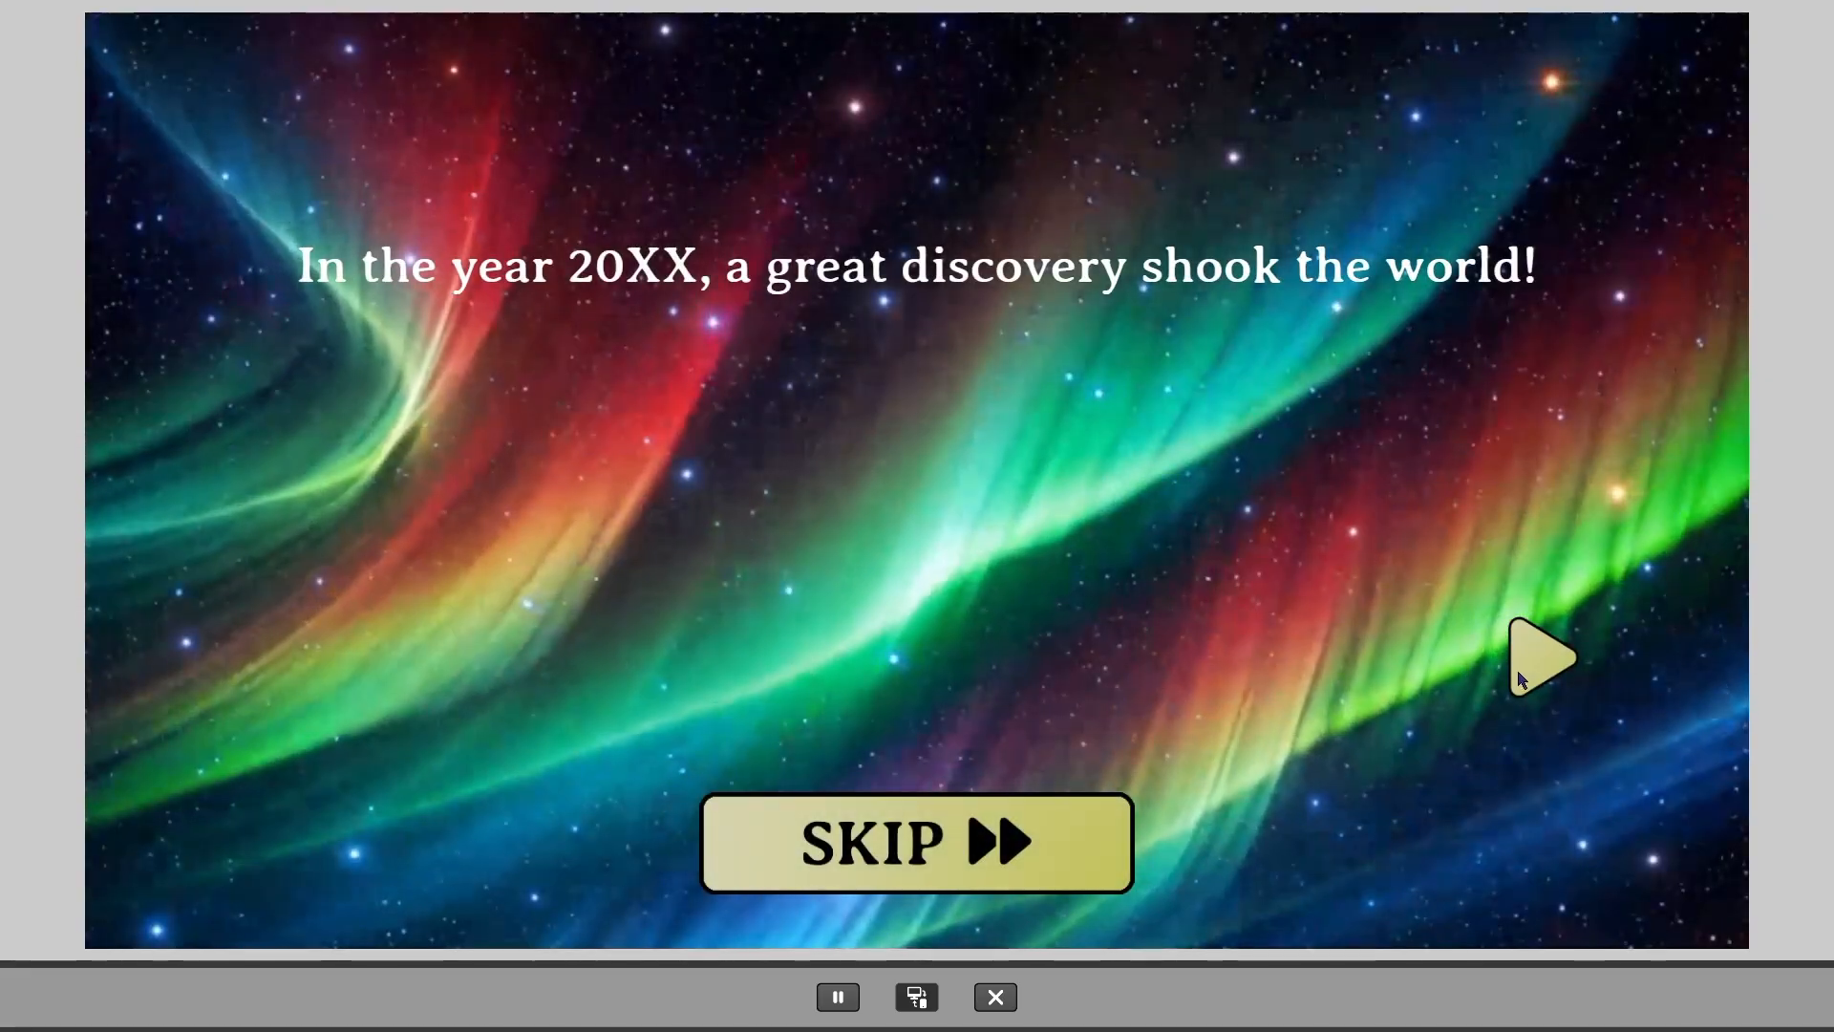
left_click(1538, 659)
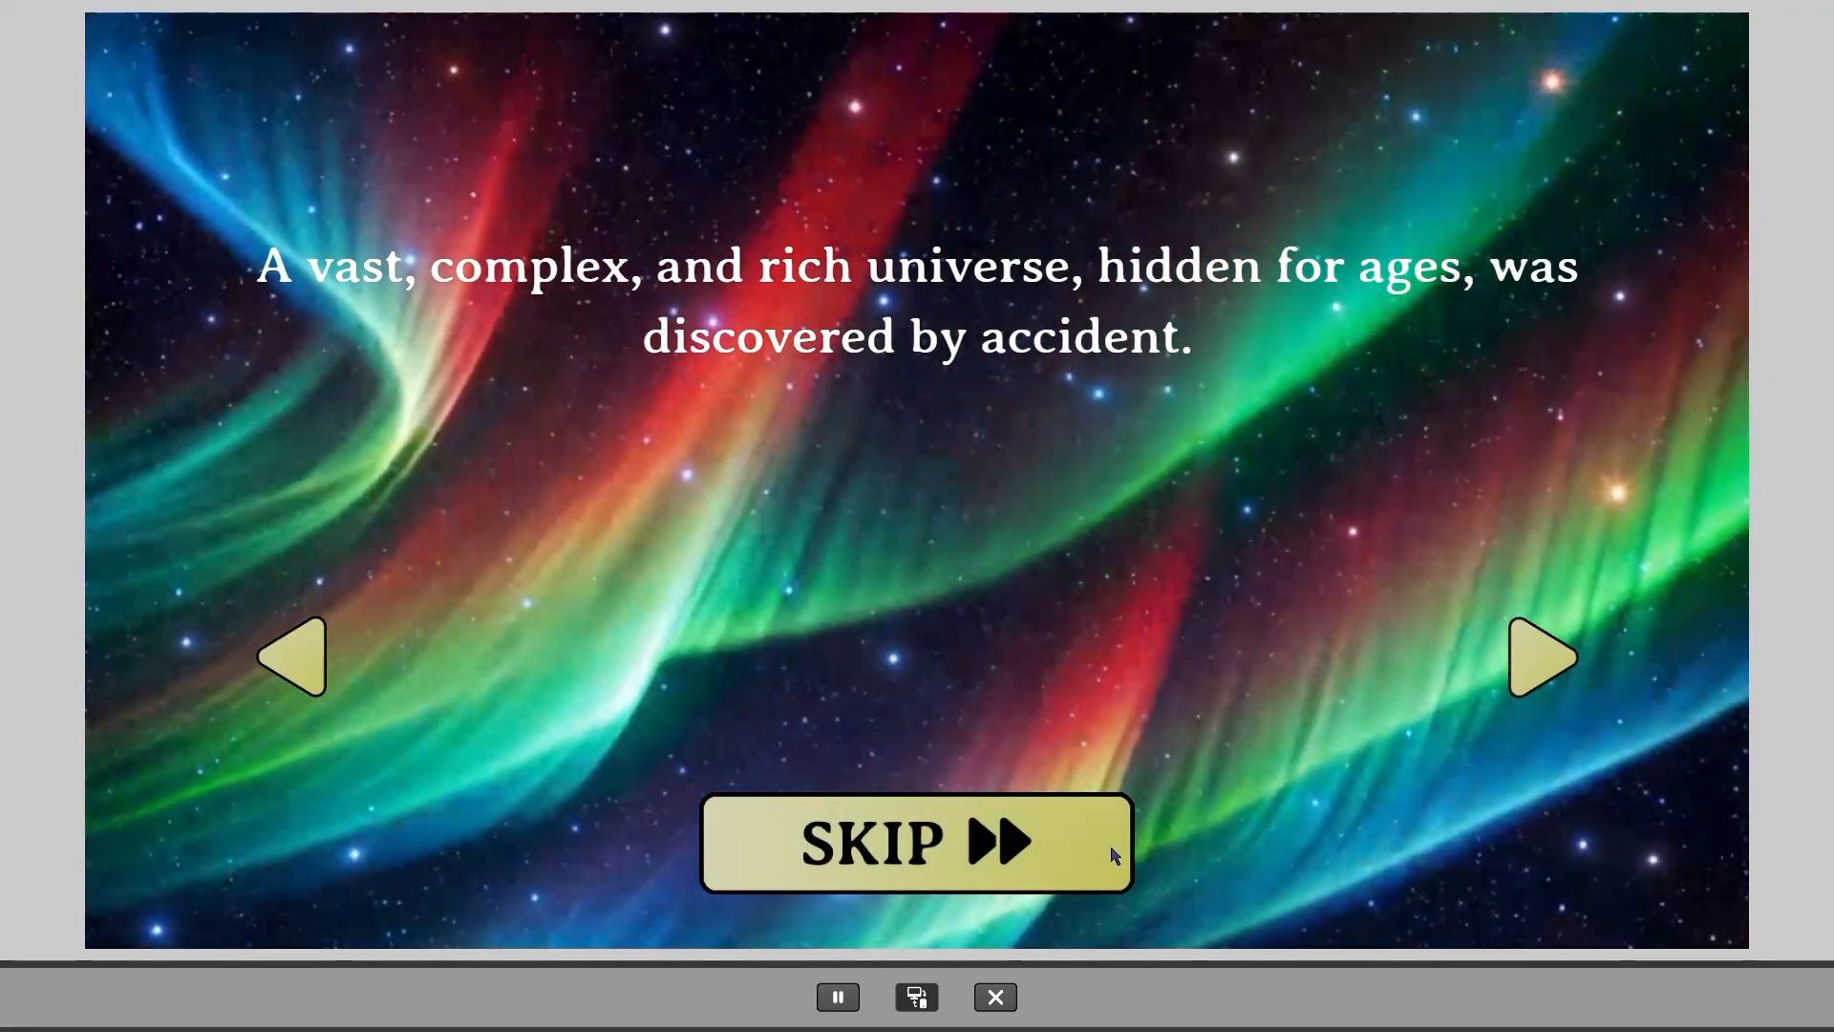
left_click(1118, 853)
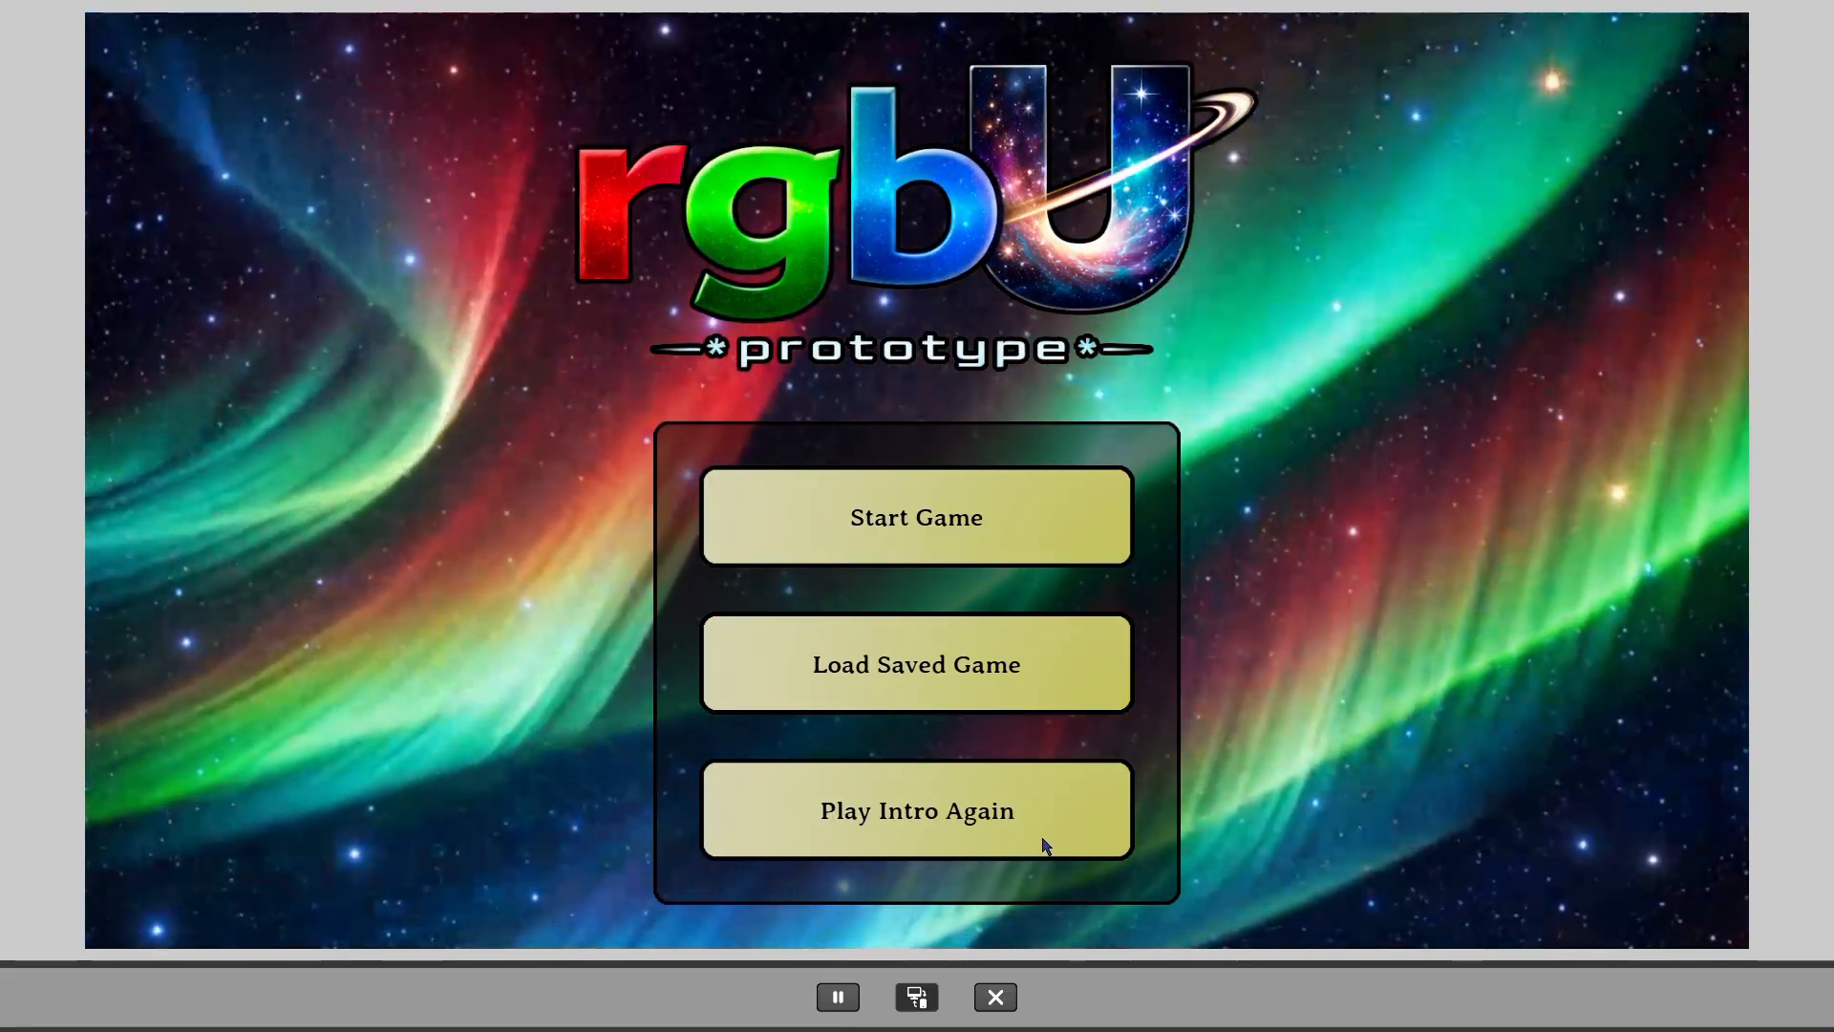
left_click(1046, 846)
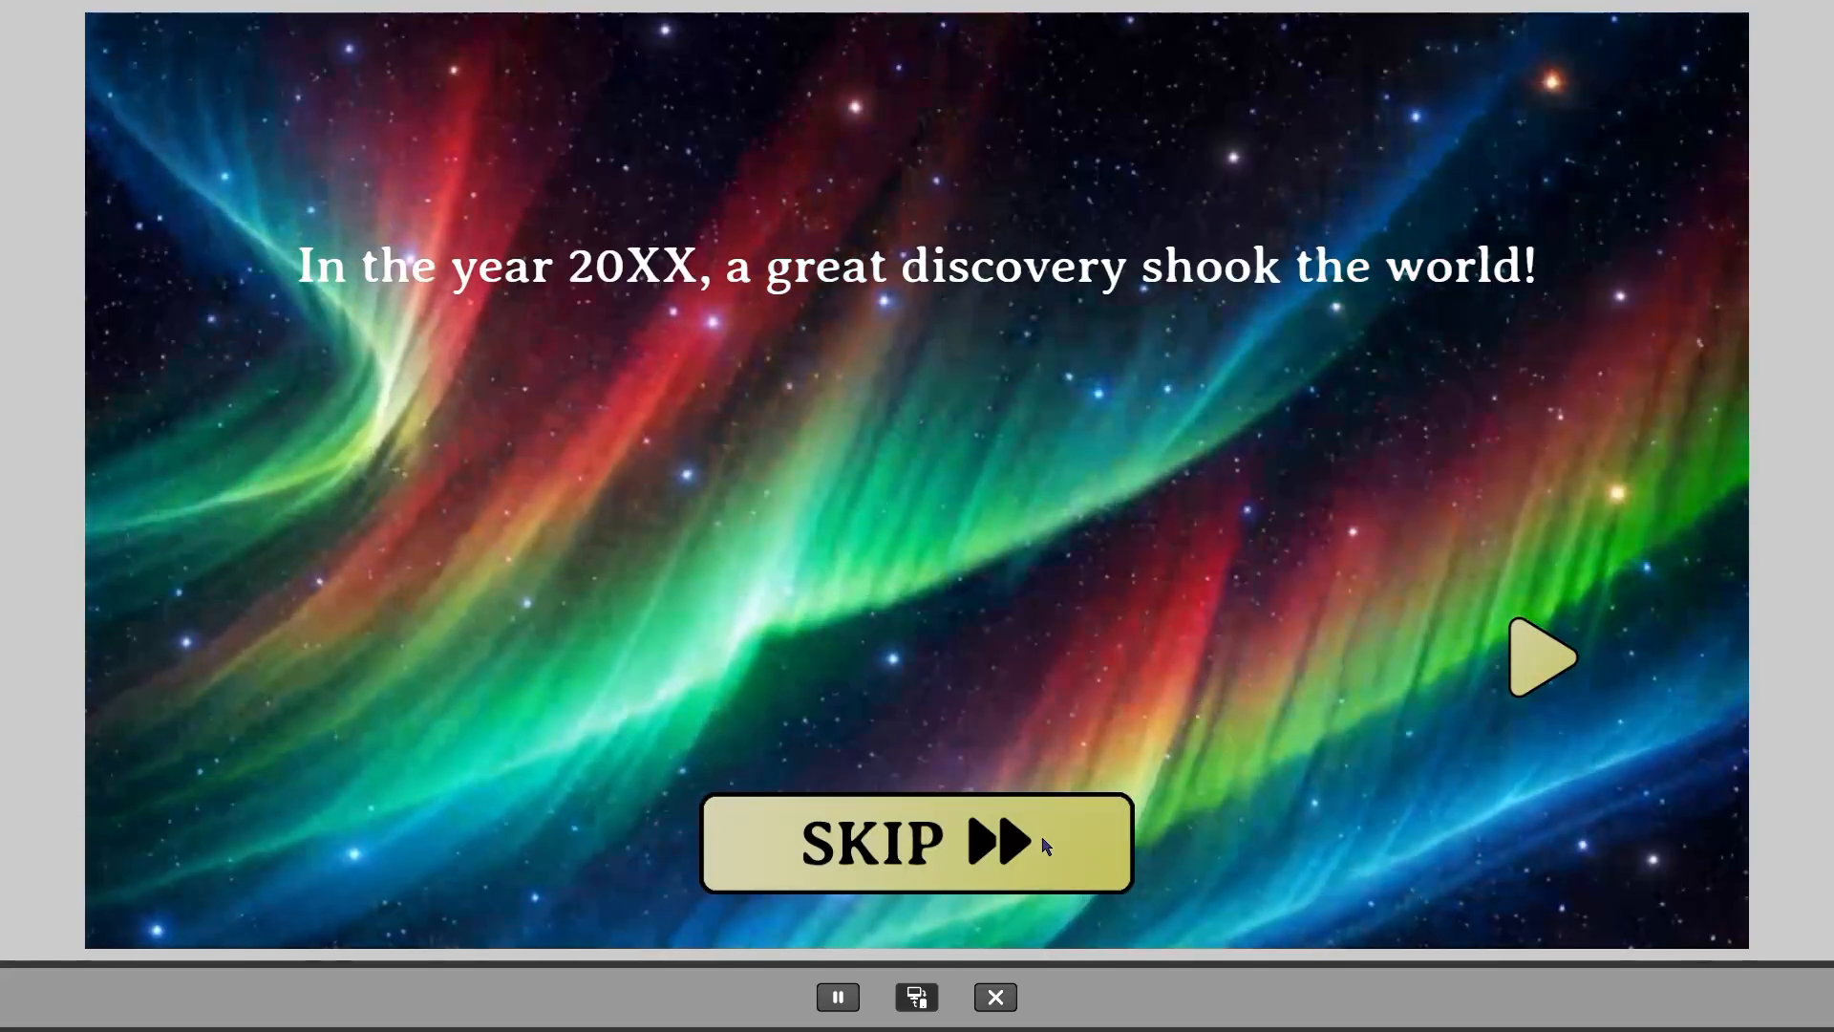
left_click(1046, 845)
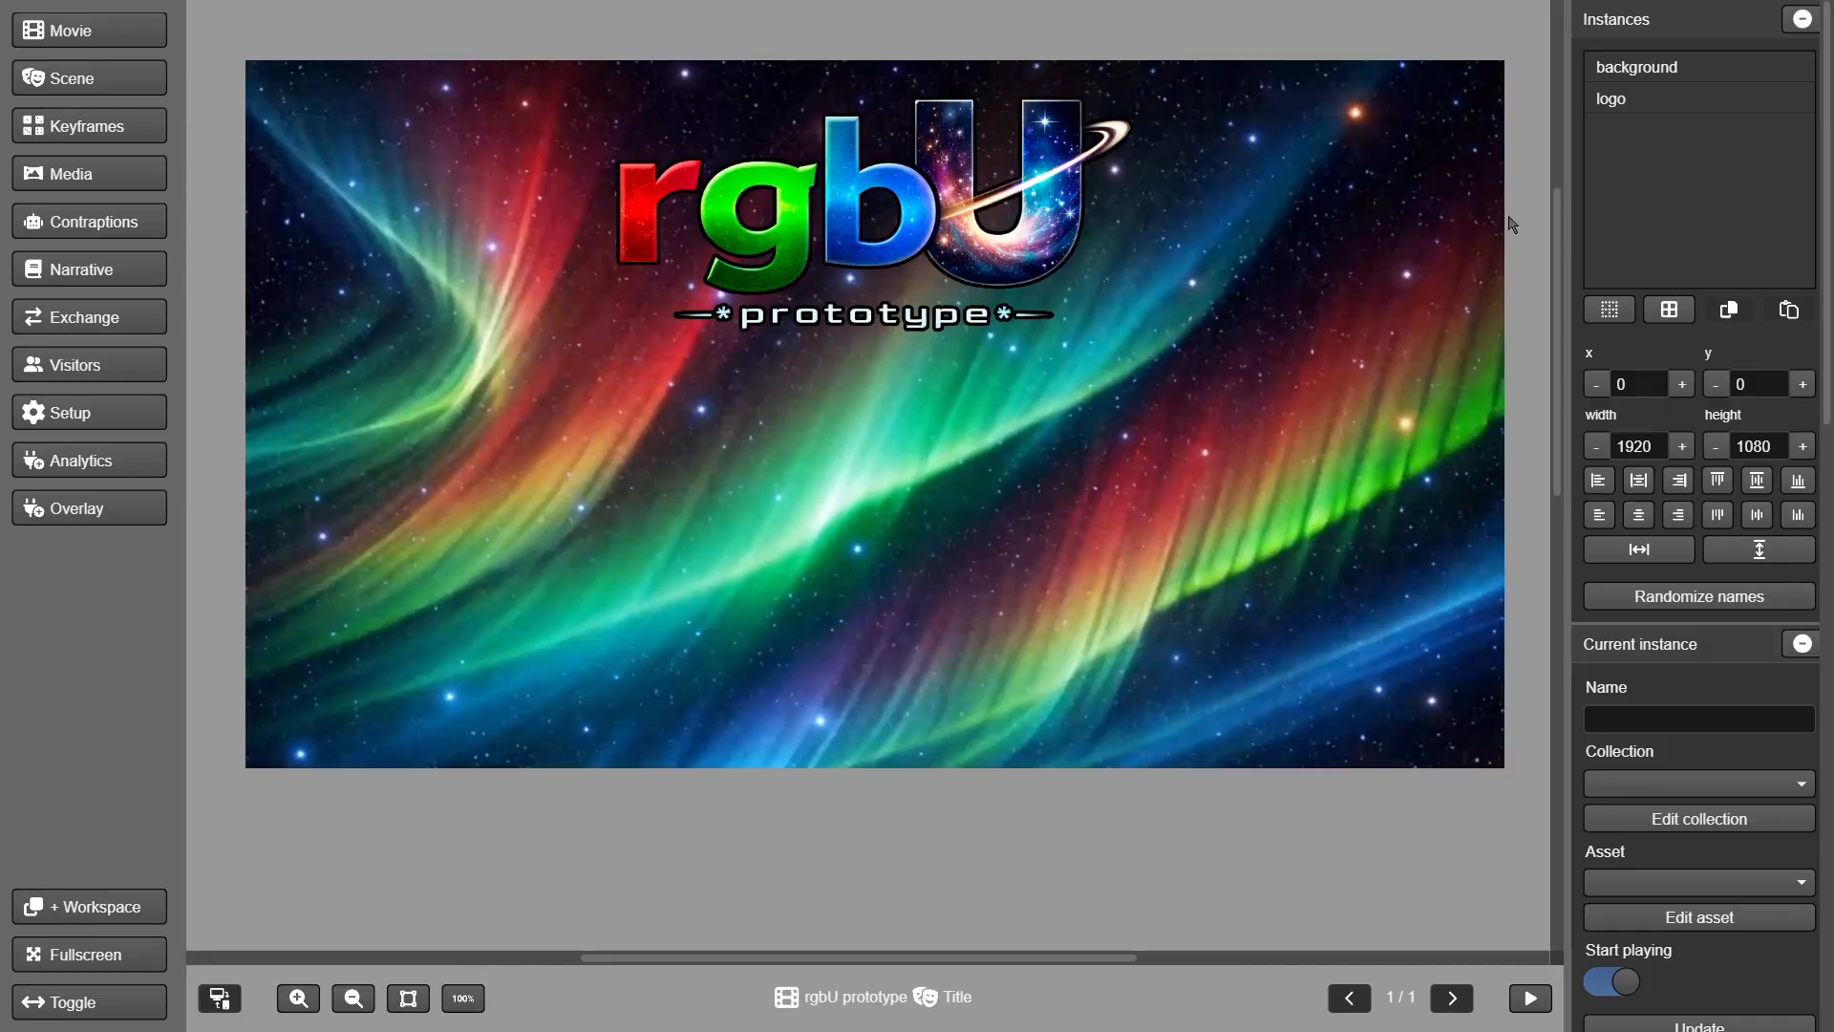
- Copy the logo instance from the Title scene and paste it into the Intro scene
left_click(1602, 105)
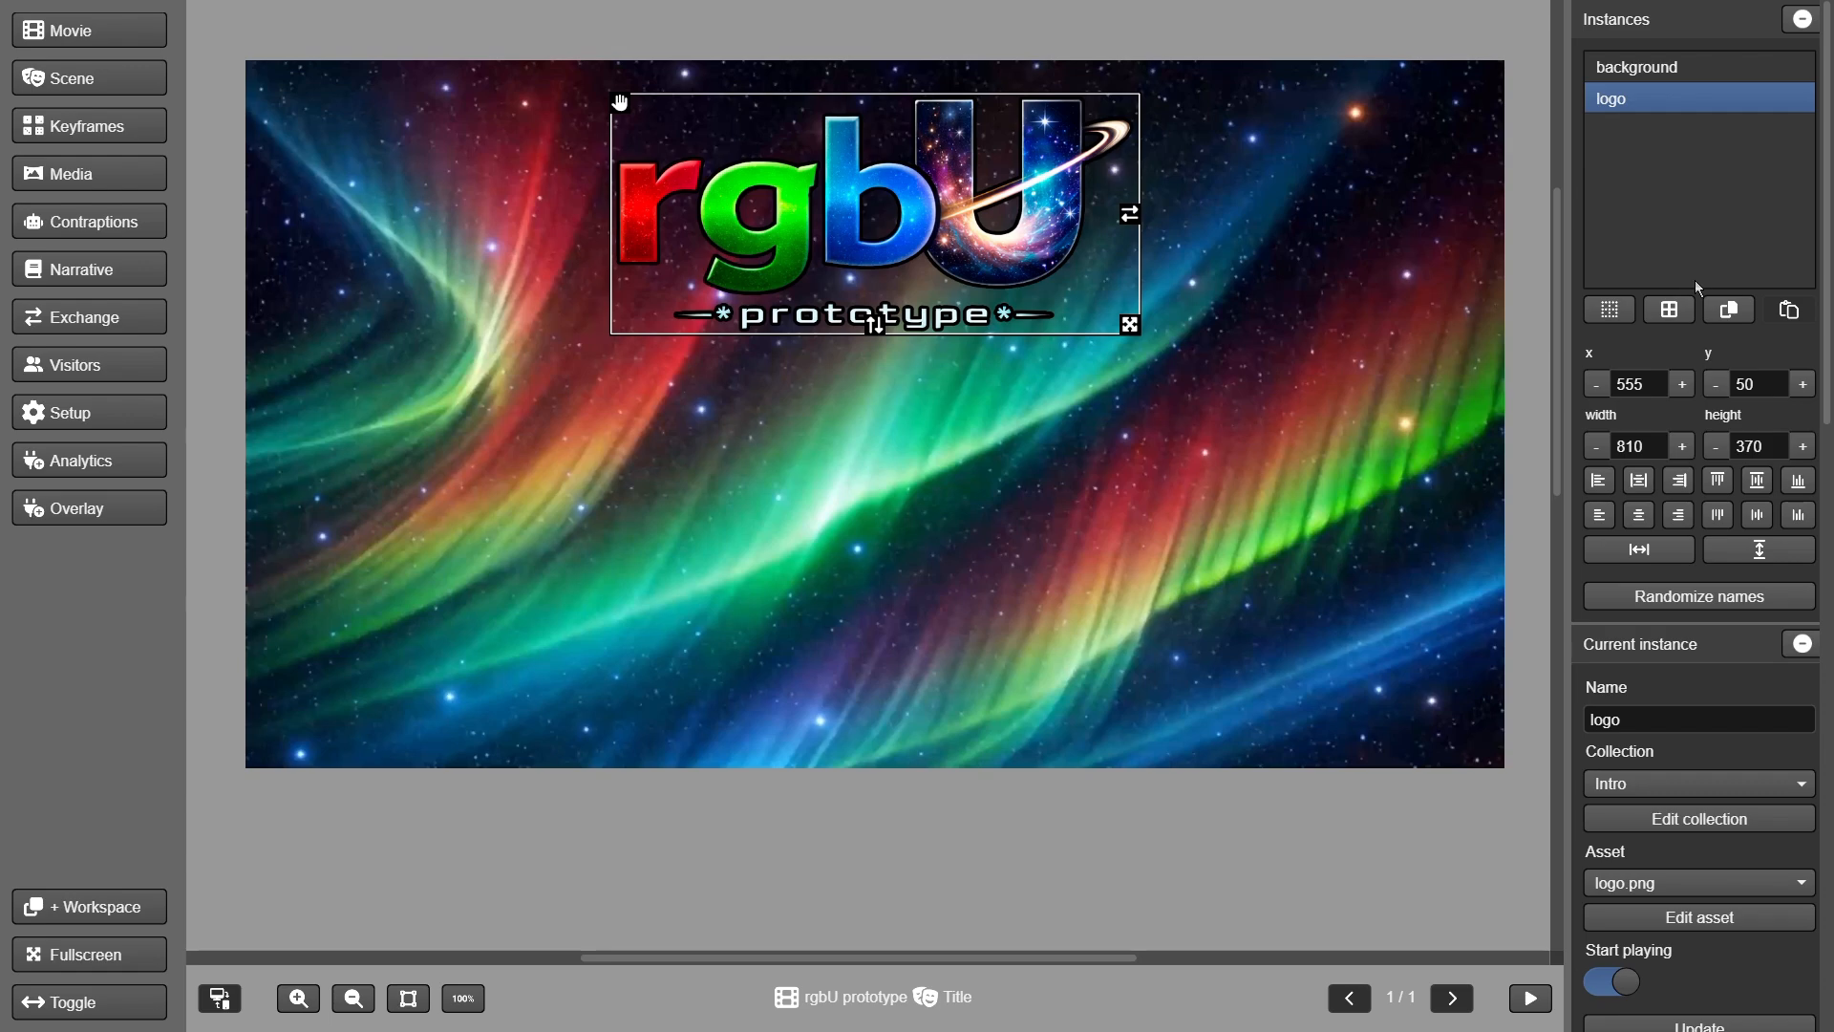
left_click(1725, 311)
left_click(107, 83)
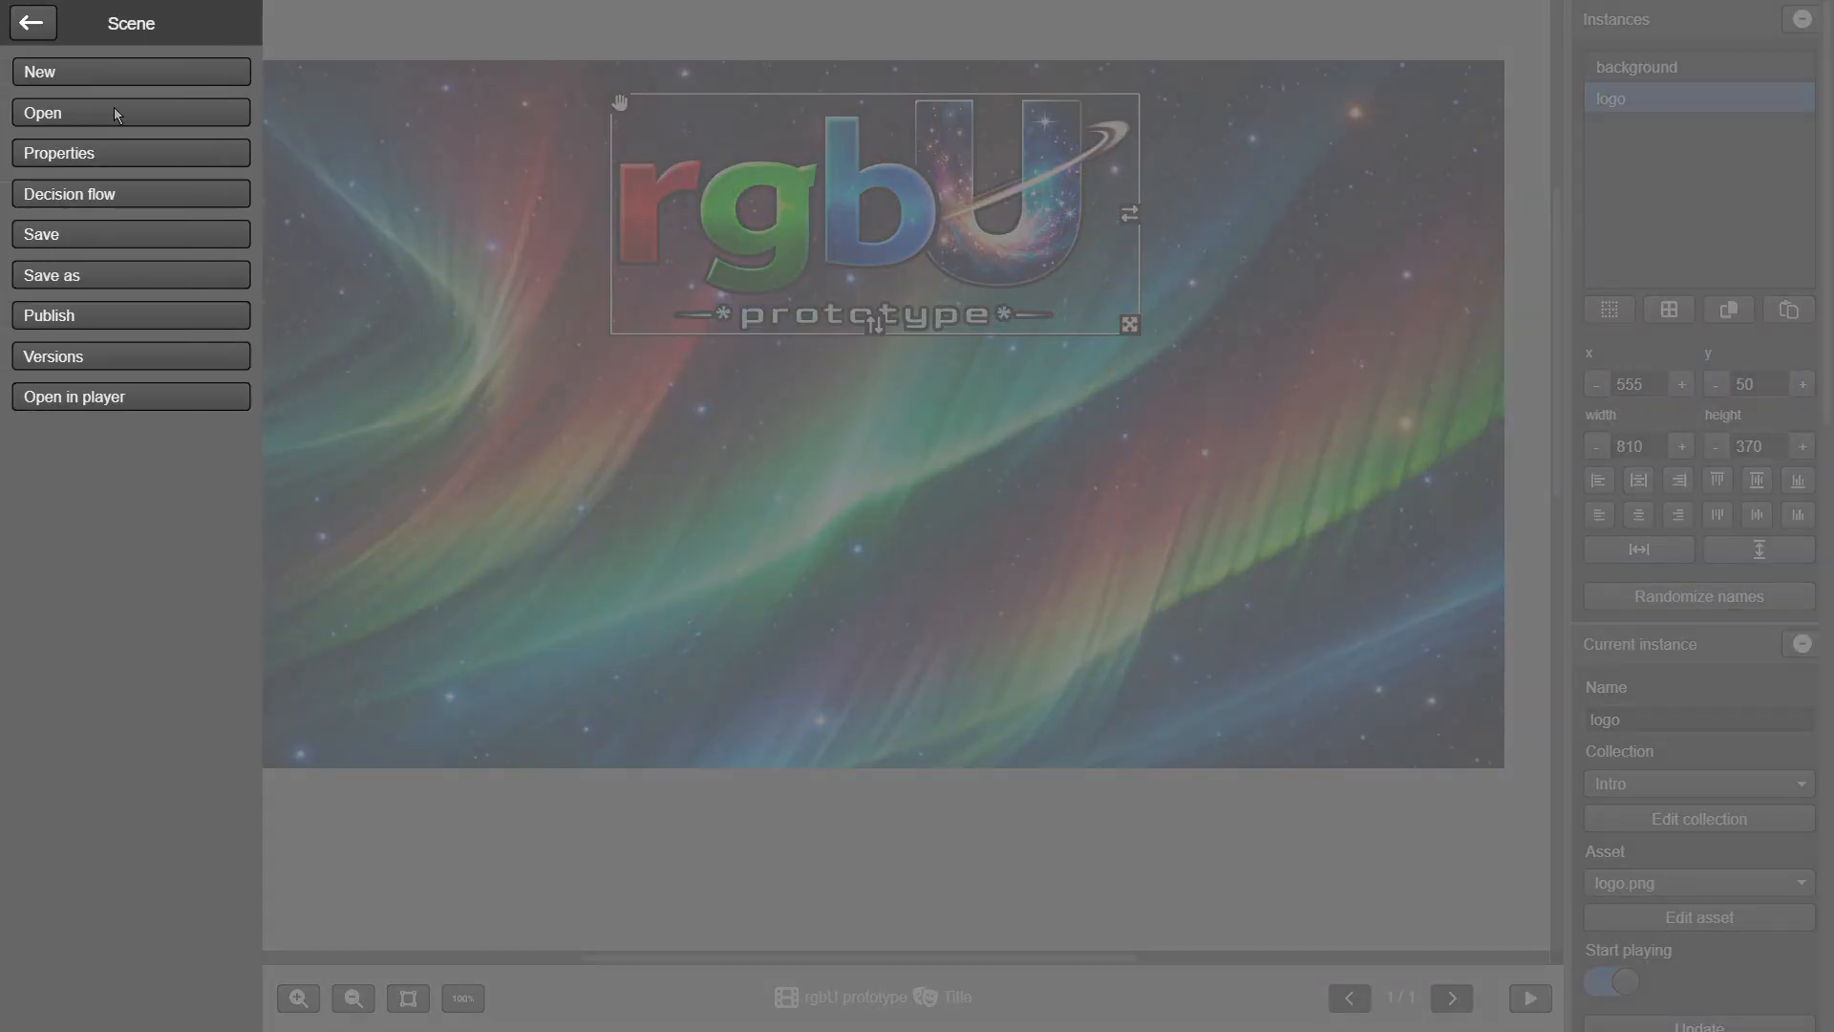
left_click(113, 108)
double_click(485, 380)
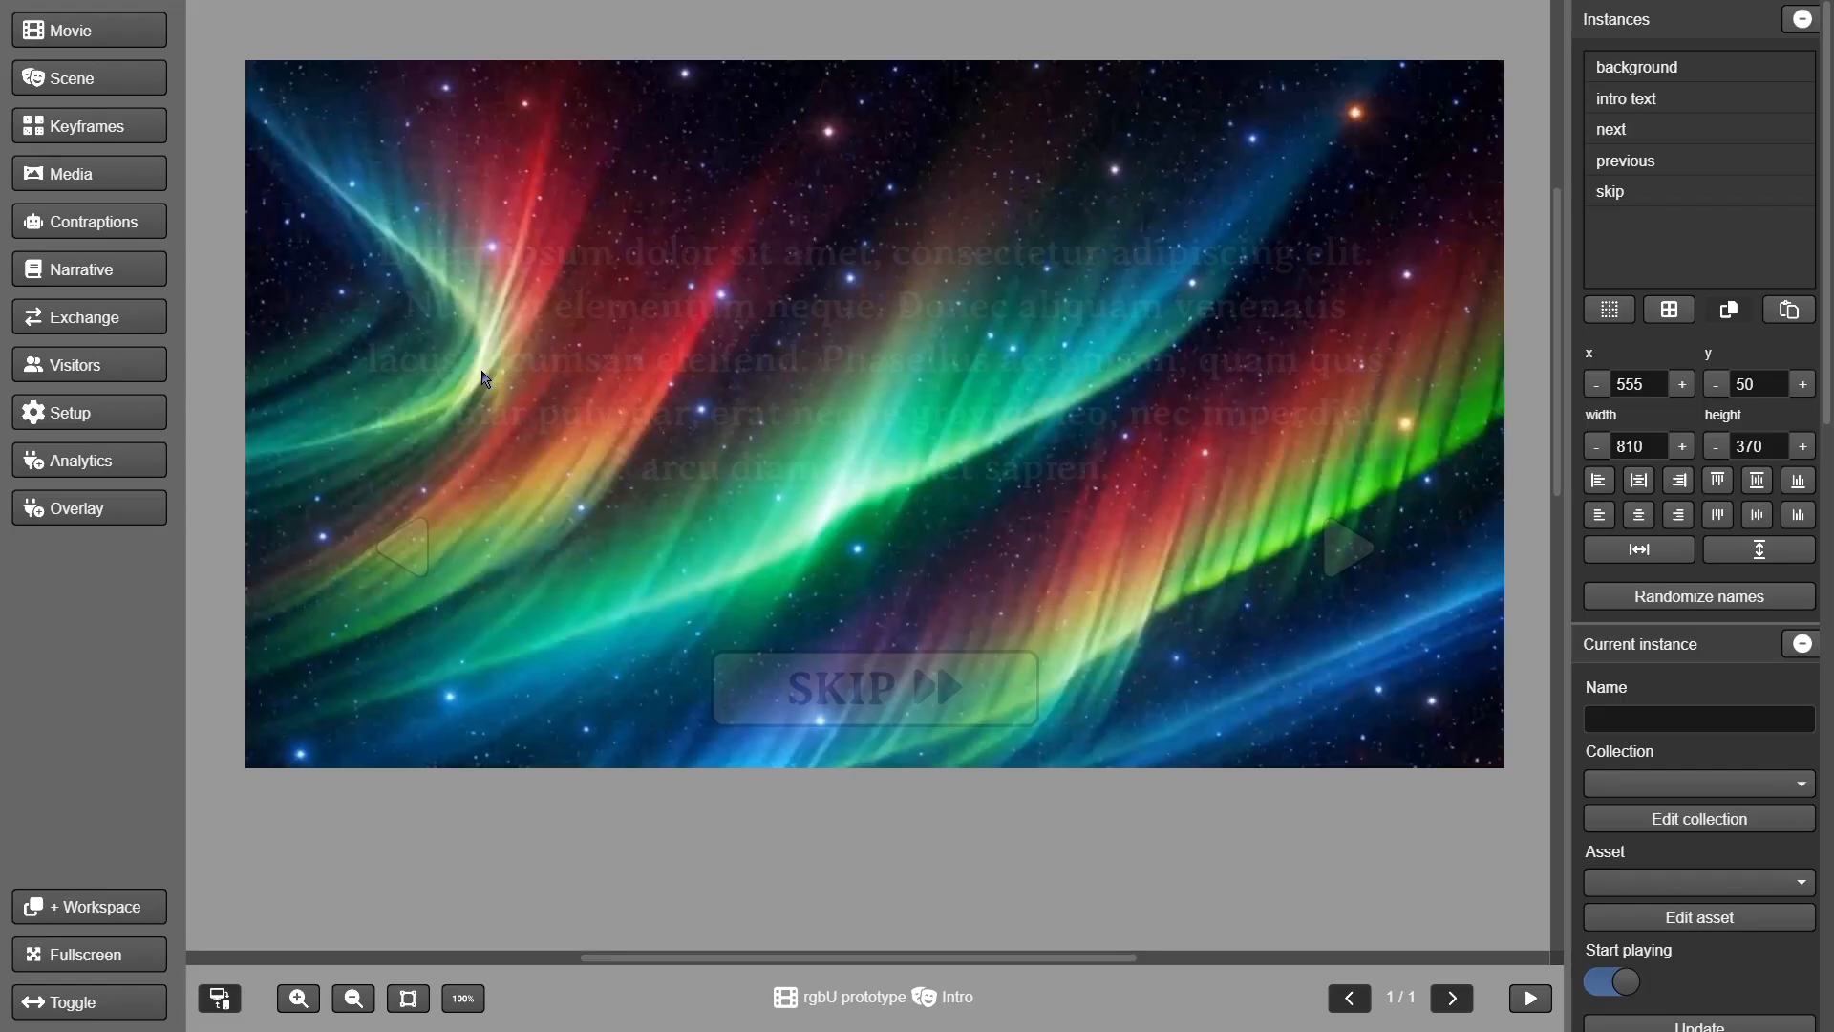
left_click(1788, 309)
- Move the pasted logo instance one level up in the Intro scene's stacking order
left_click(1041, 182)
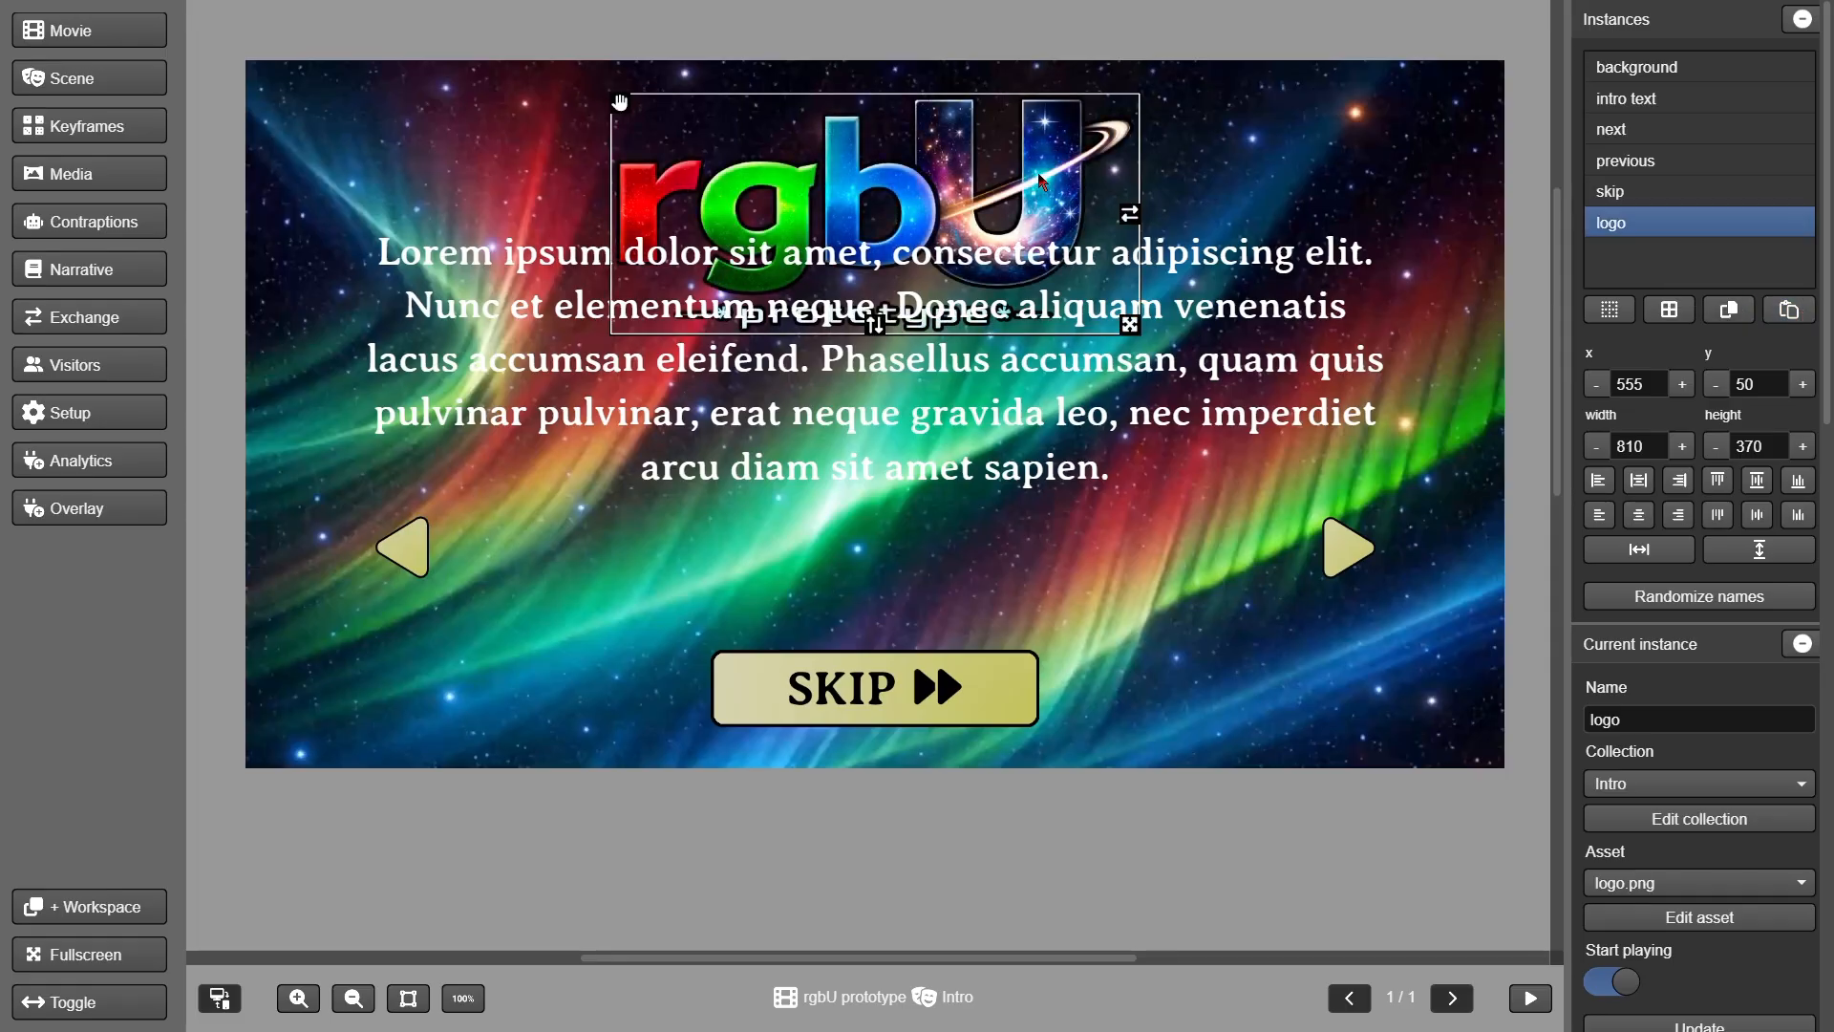
scroll(1716, 722, "down", 5)
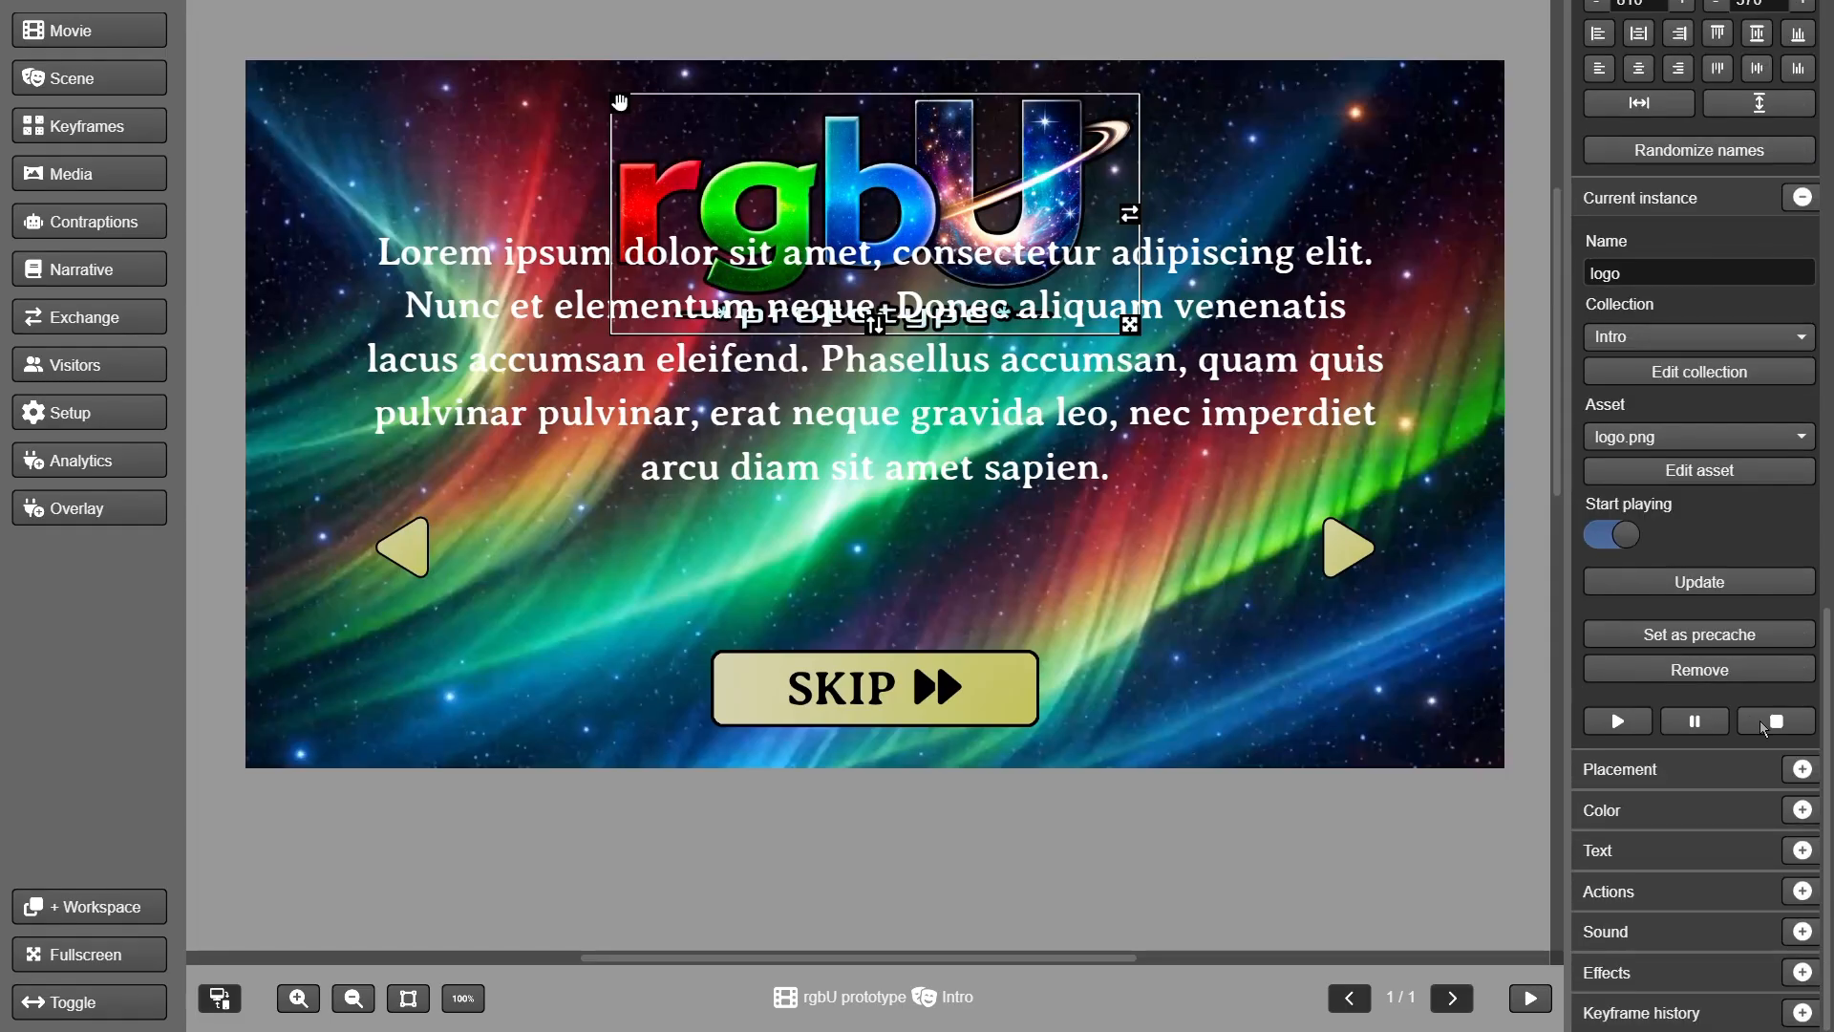
left_click(1803, 770)
scroll(1682, 713, "down", 5)
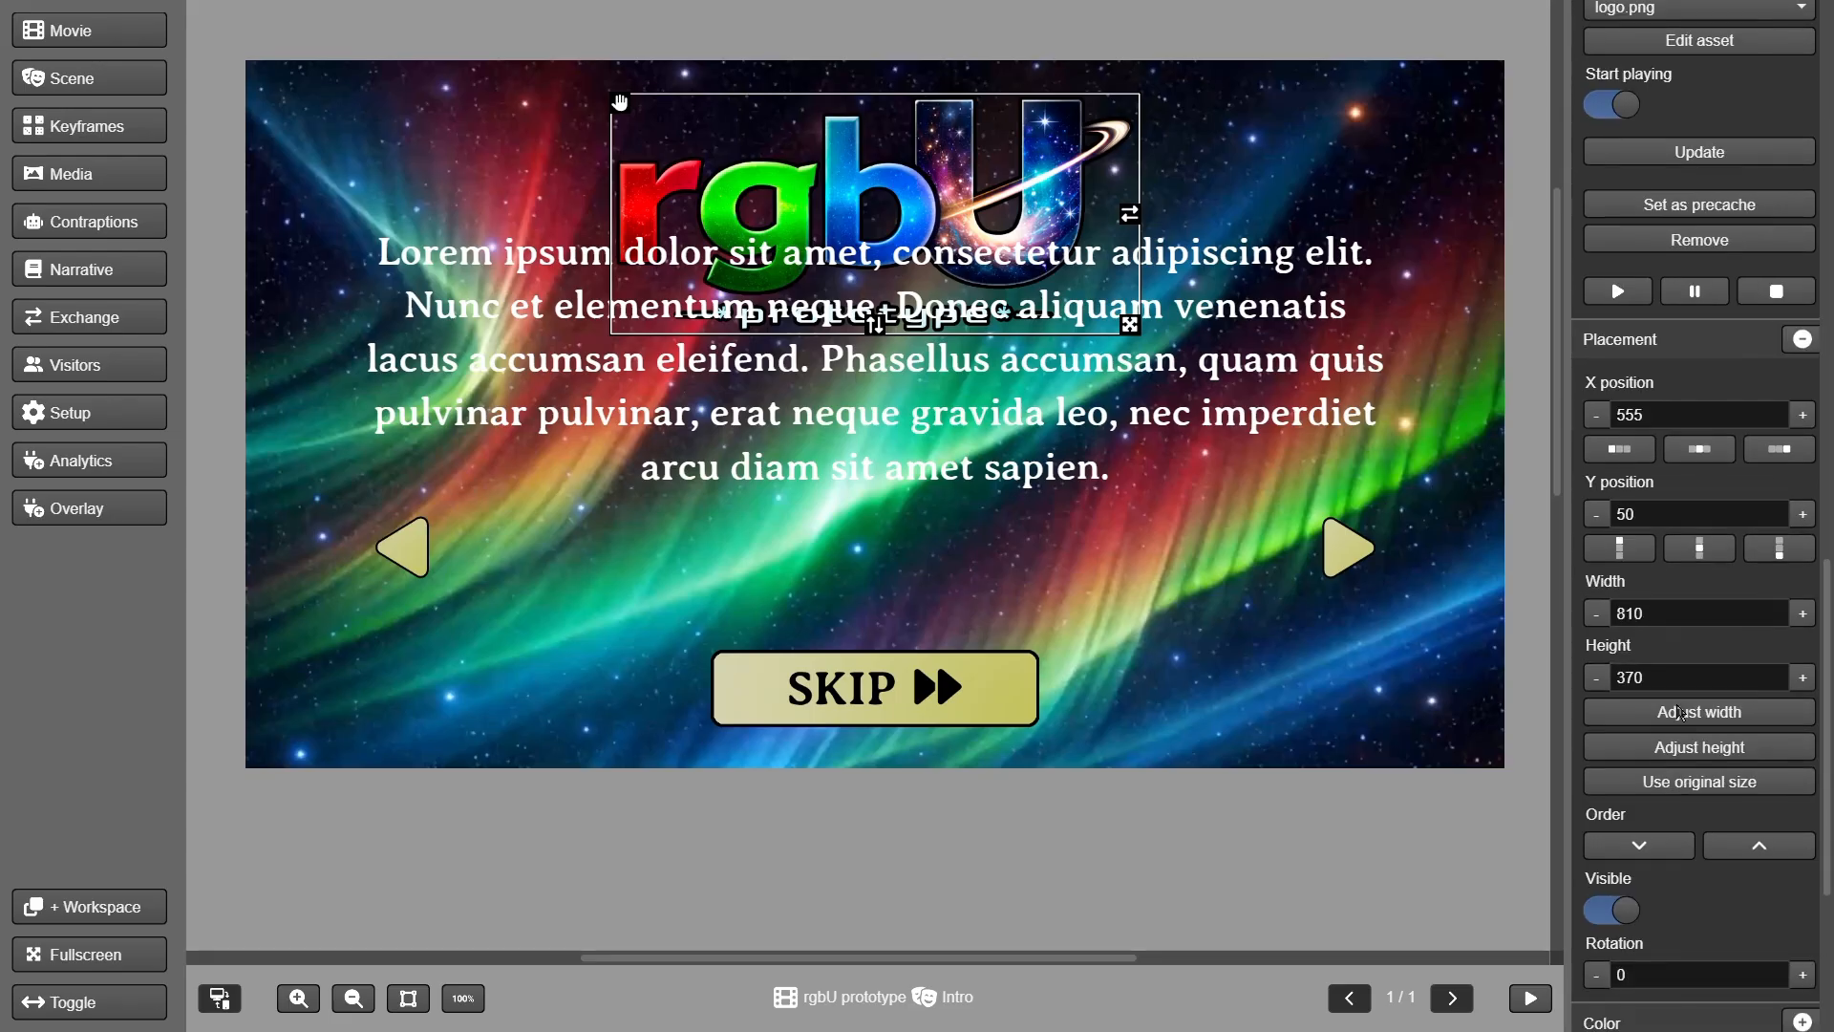
left_click(1763, 848)
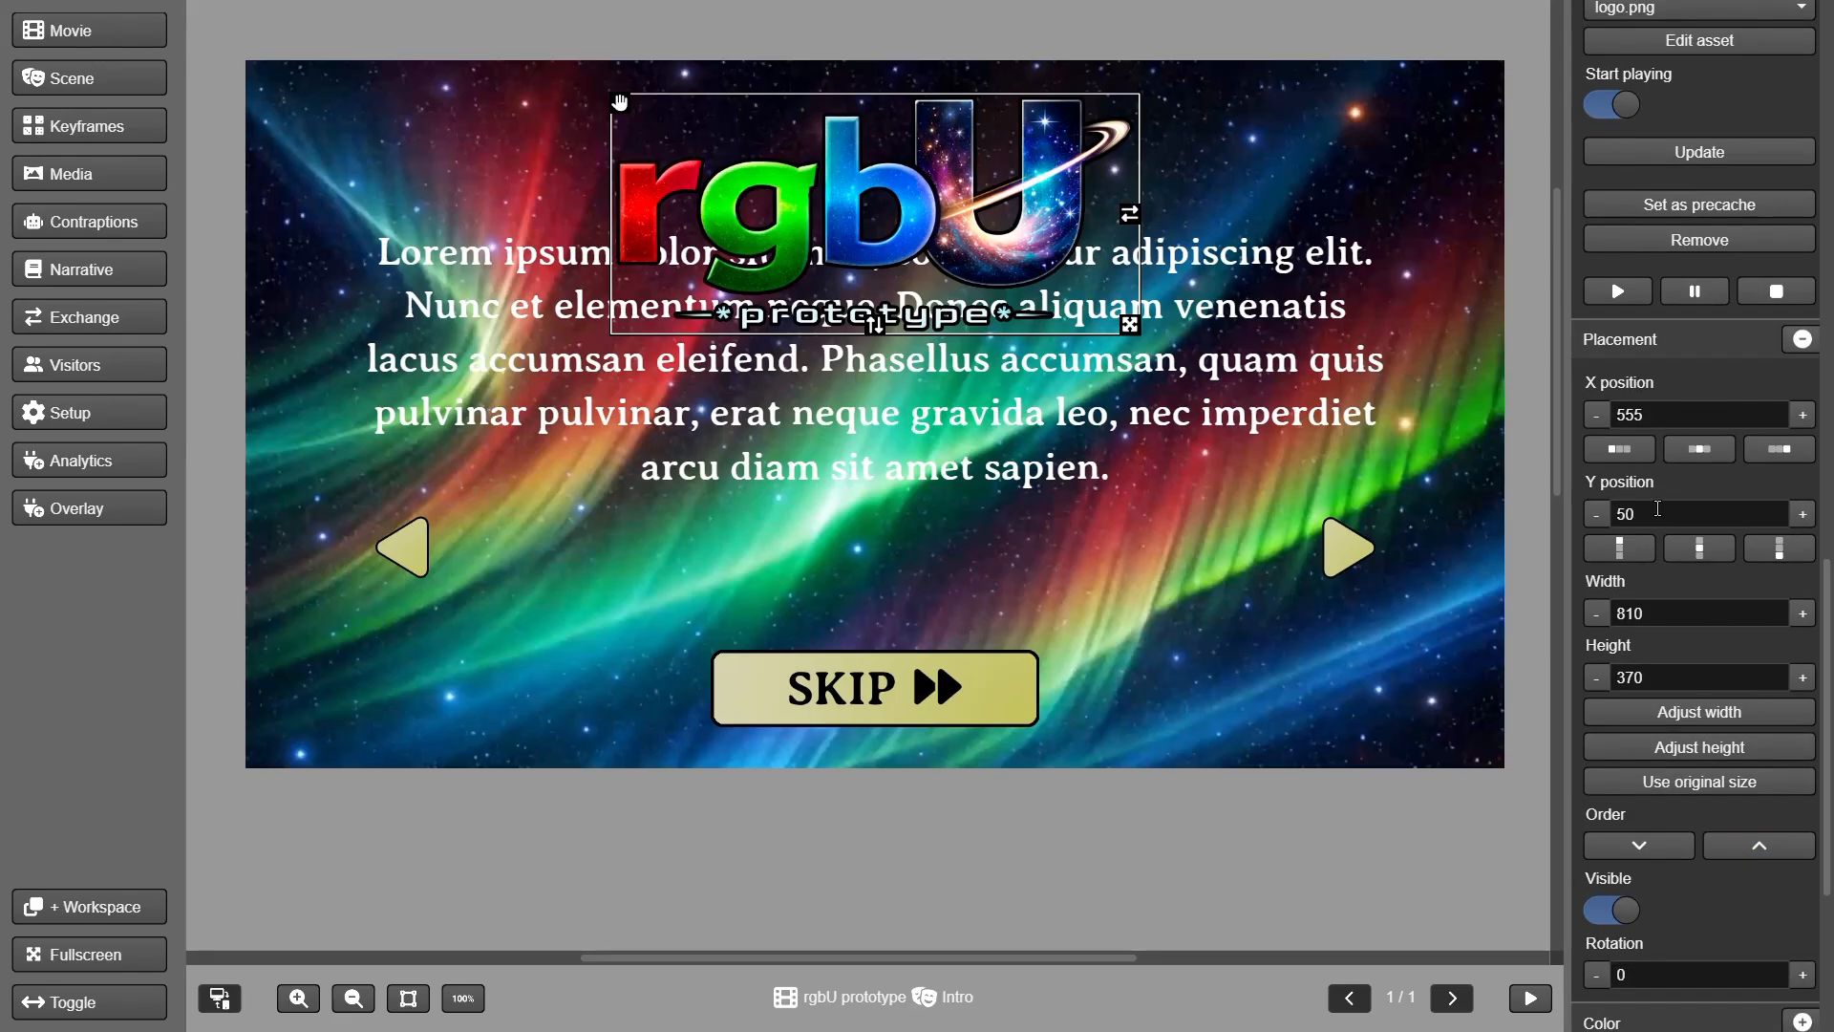
- Set the logo's Y position to -400, above the Intro scene's visible area, and publish the scene
left_click_drag(1657, 508, 1591, 509)
key("Return")
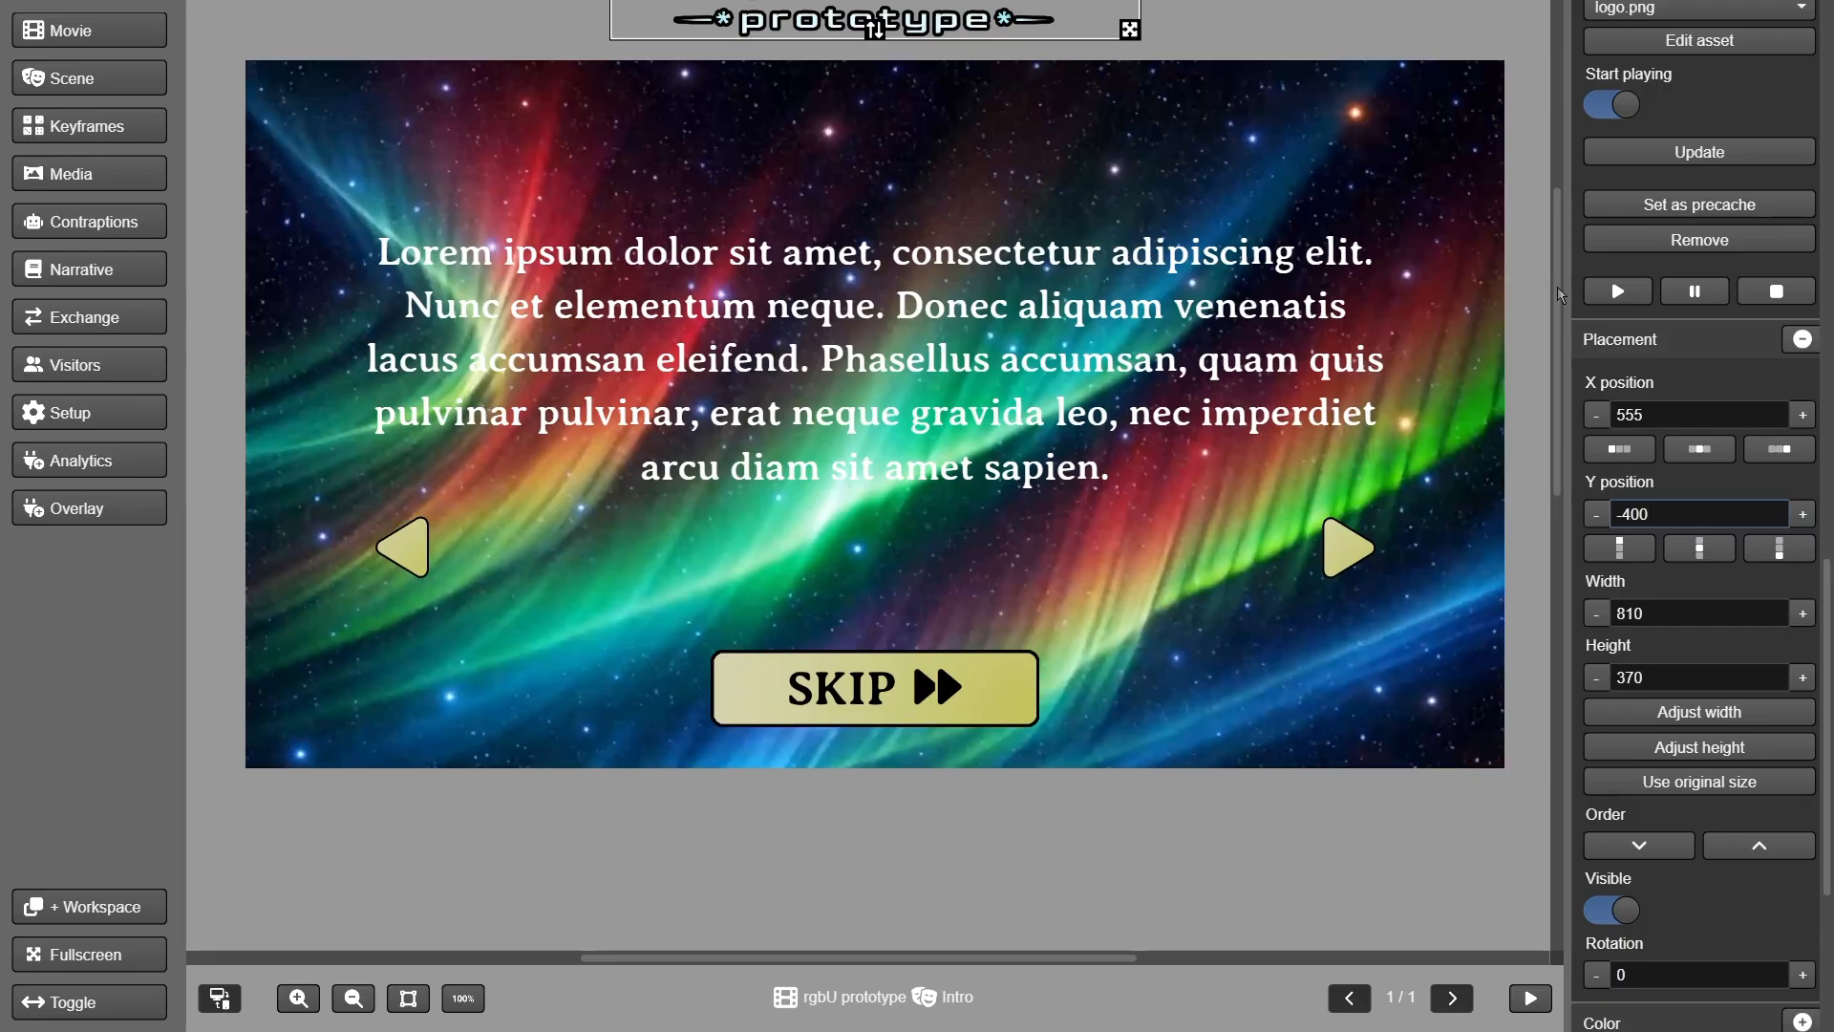
left_click_drag(1557, 287, 1553, 195)
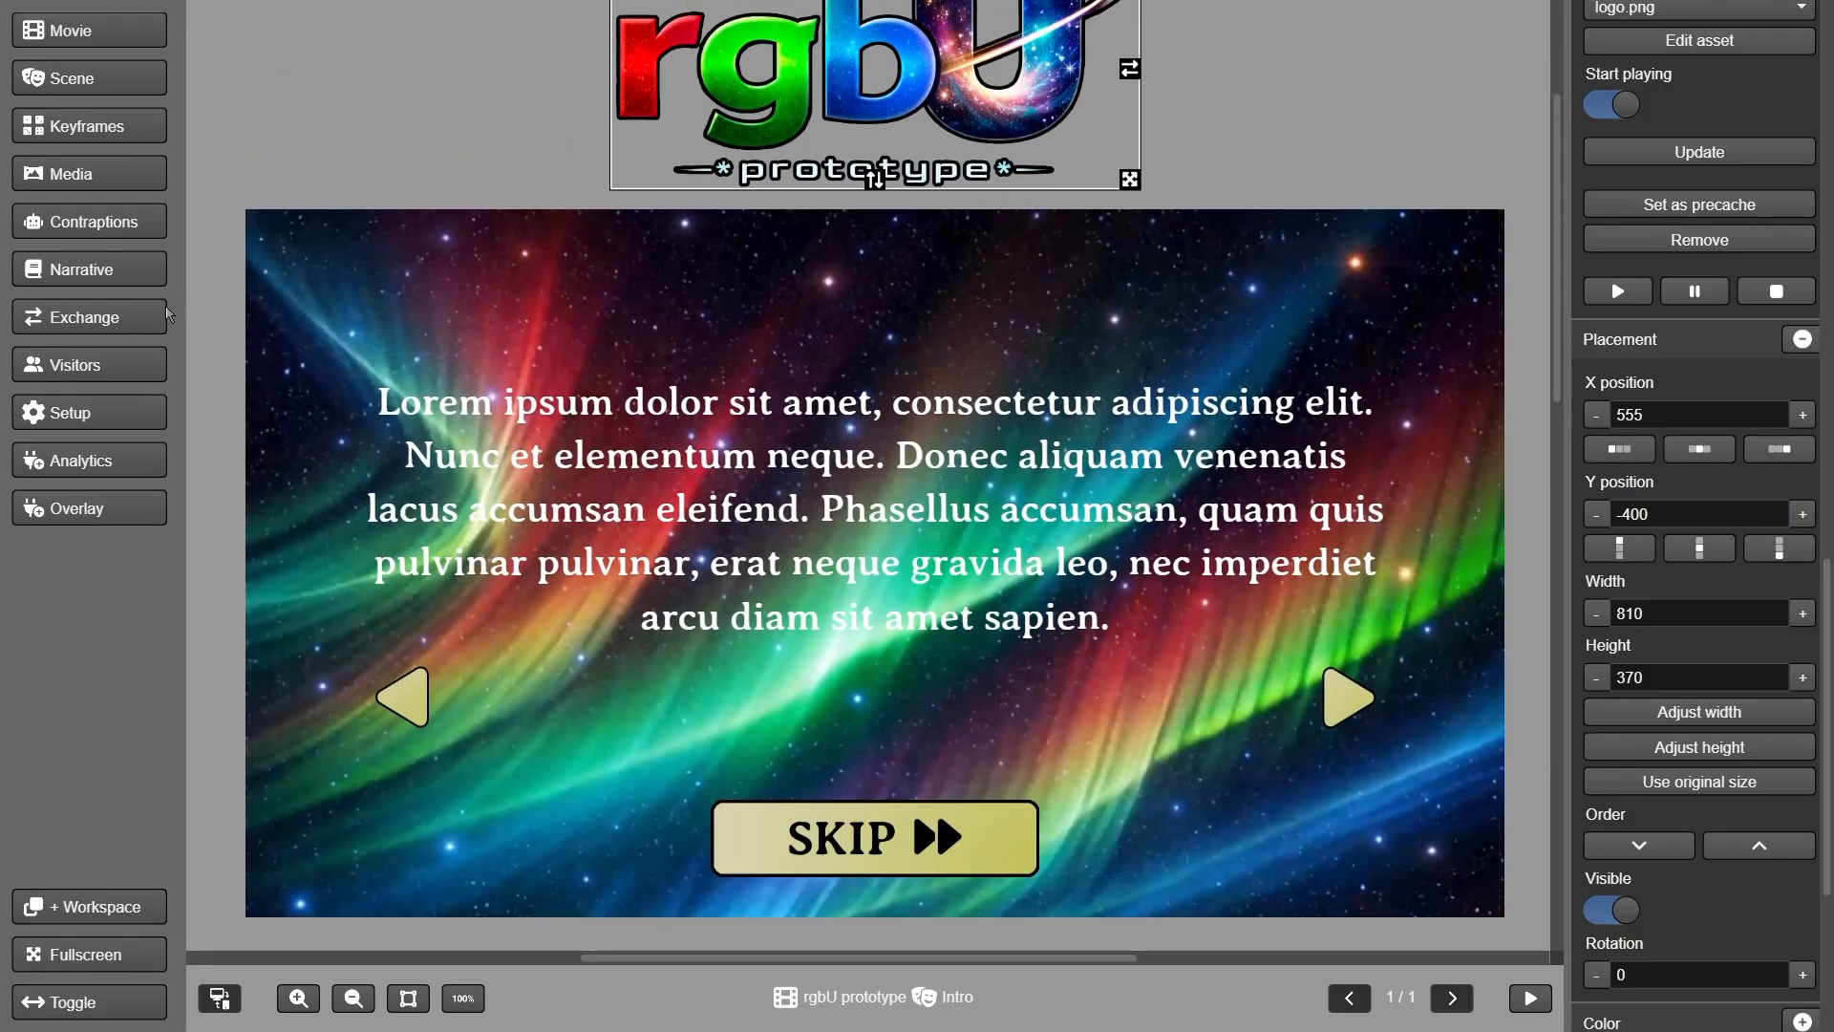
left_click(57, 79)
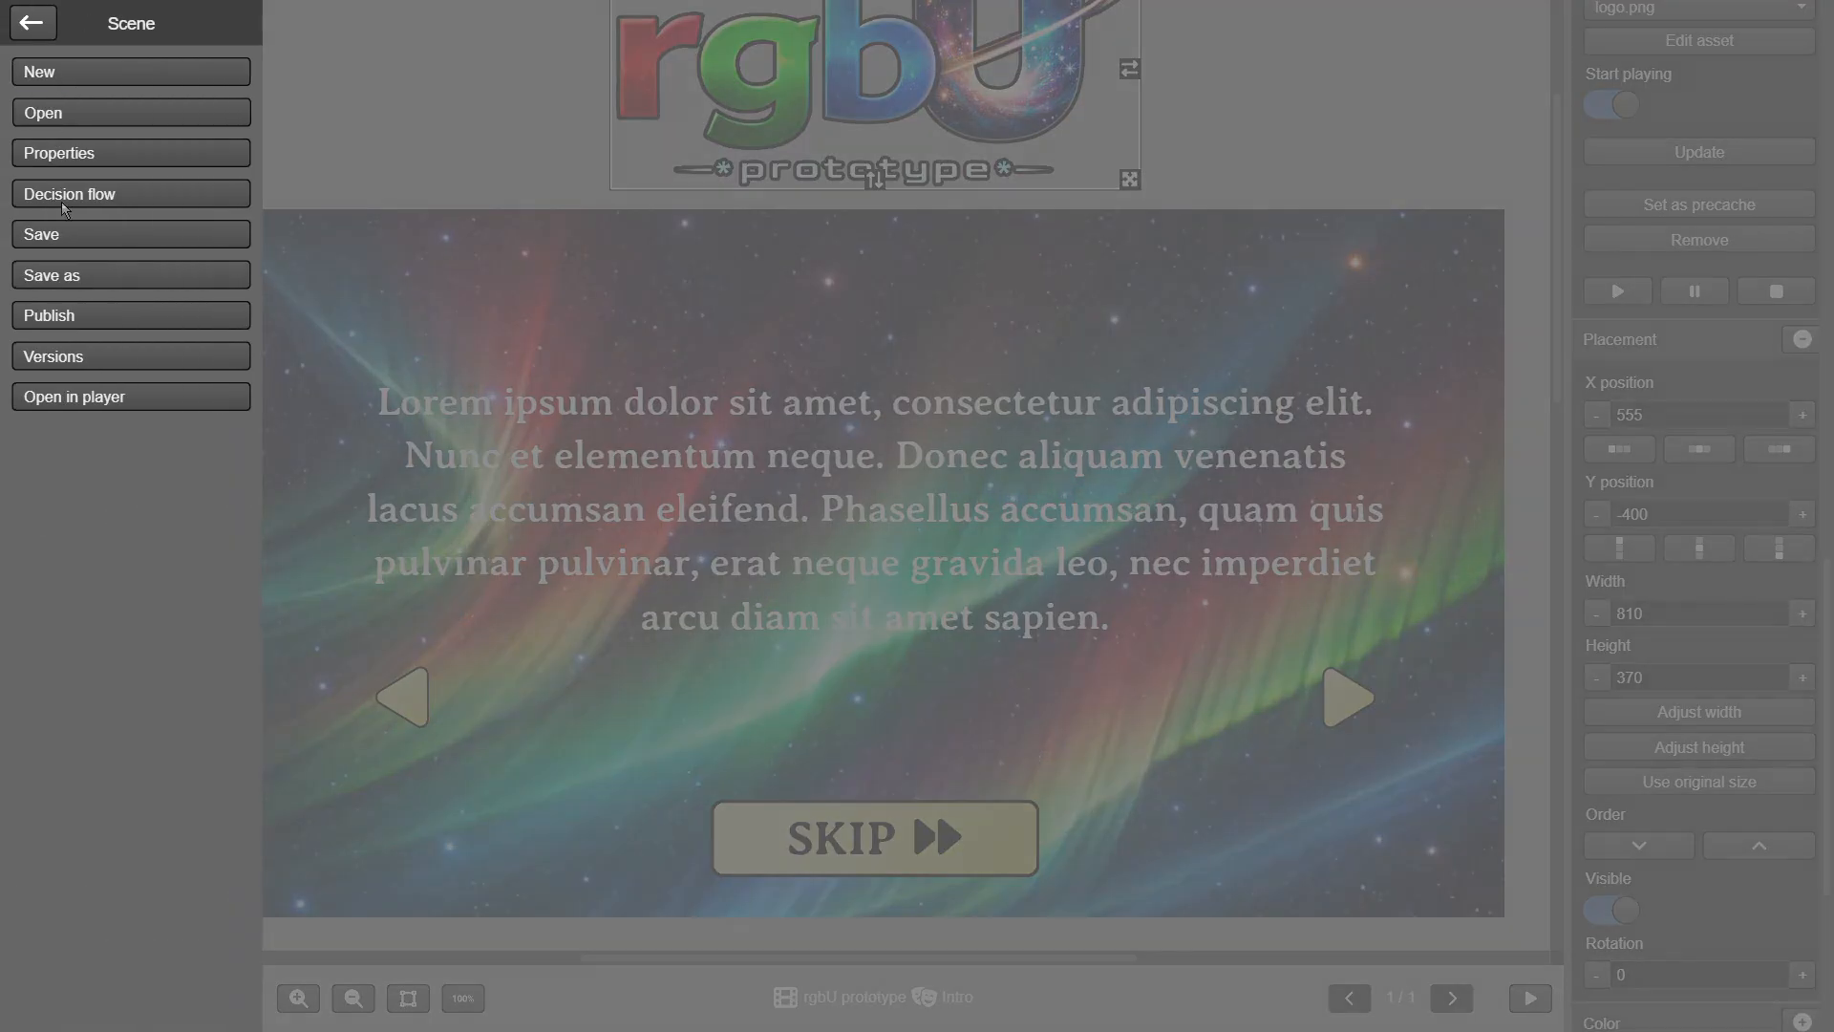
left_click(80, 317)
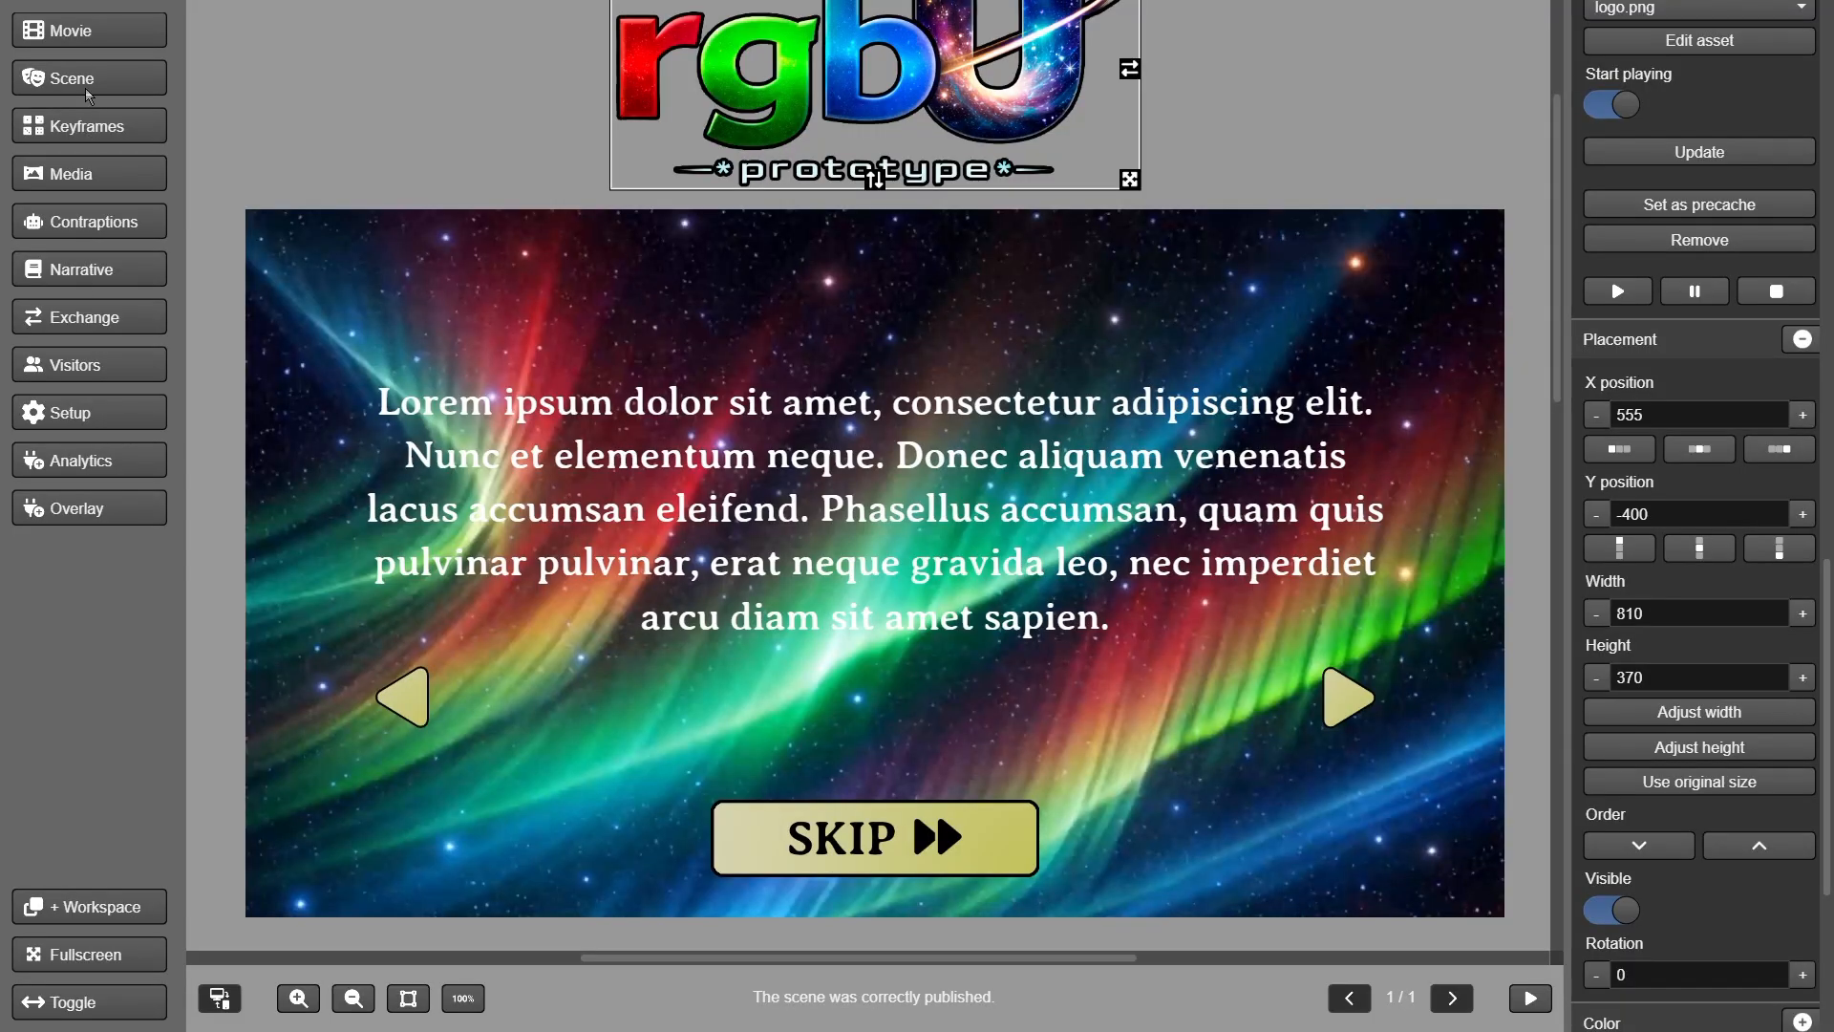
- Open the Splash scene and preview the movie in English, repeatedly skipping and replaying the intro to check the logo's transition
left_click(87, 84)
left_click(77, 113)
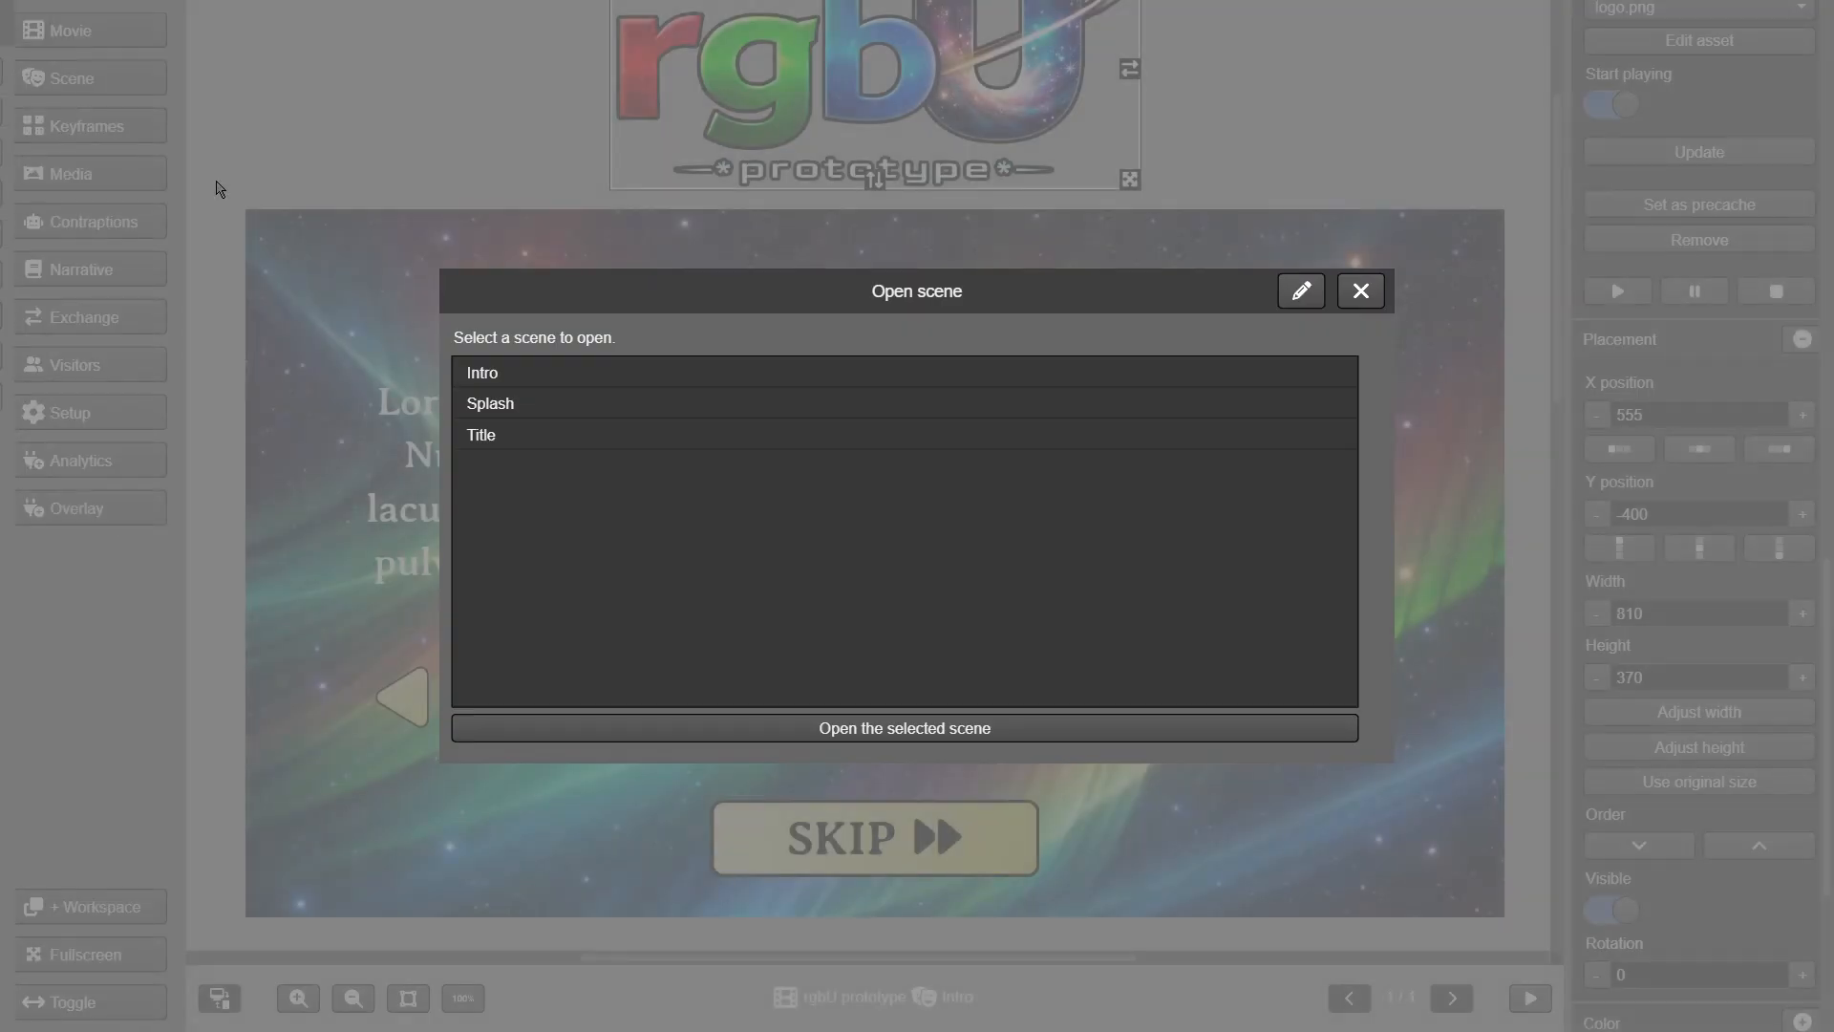
double_click(489, 405)
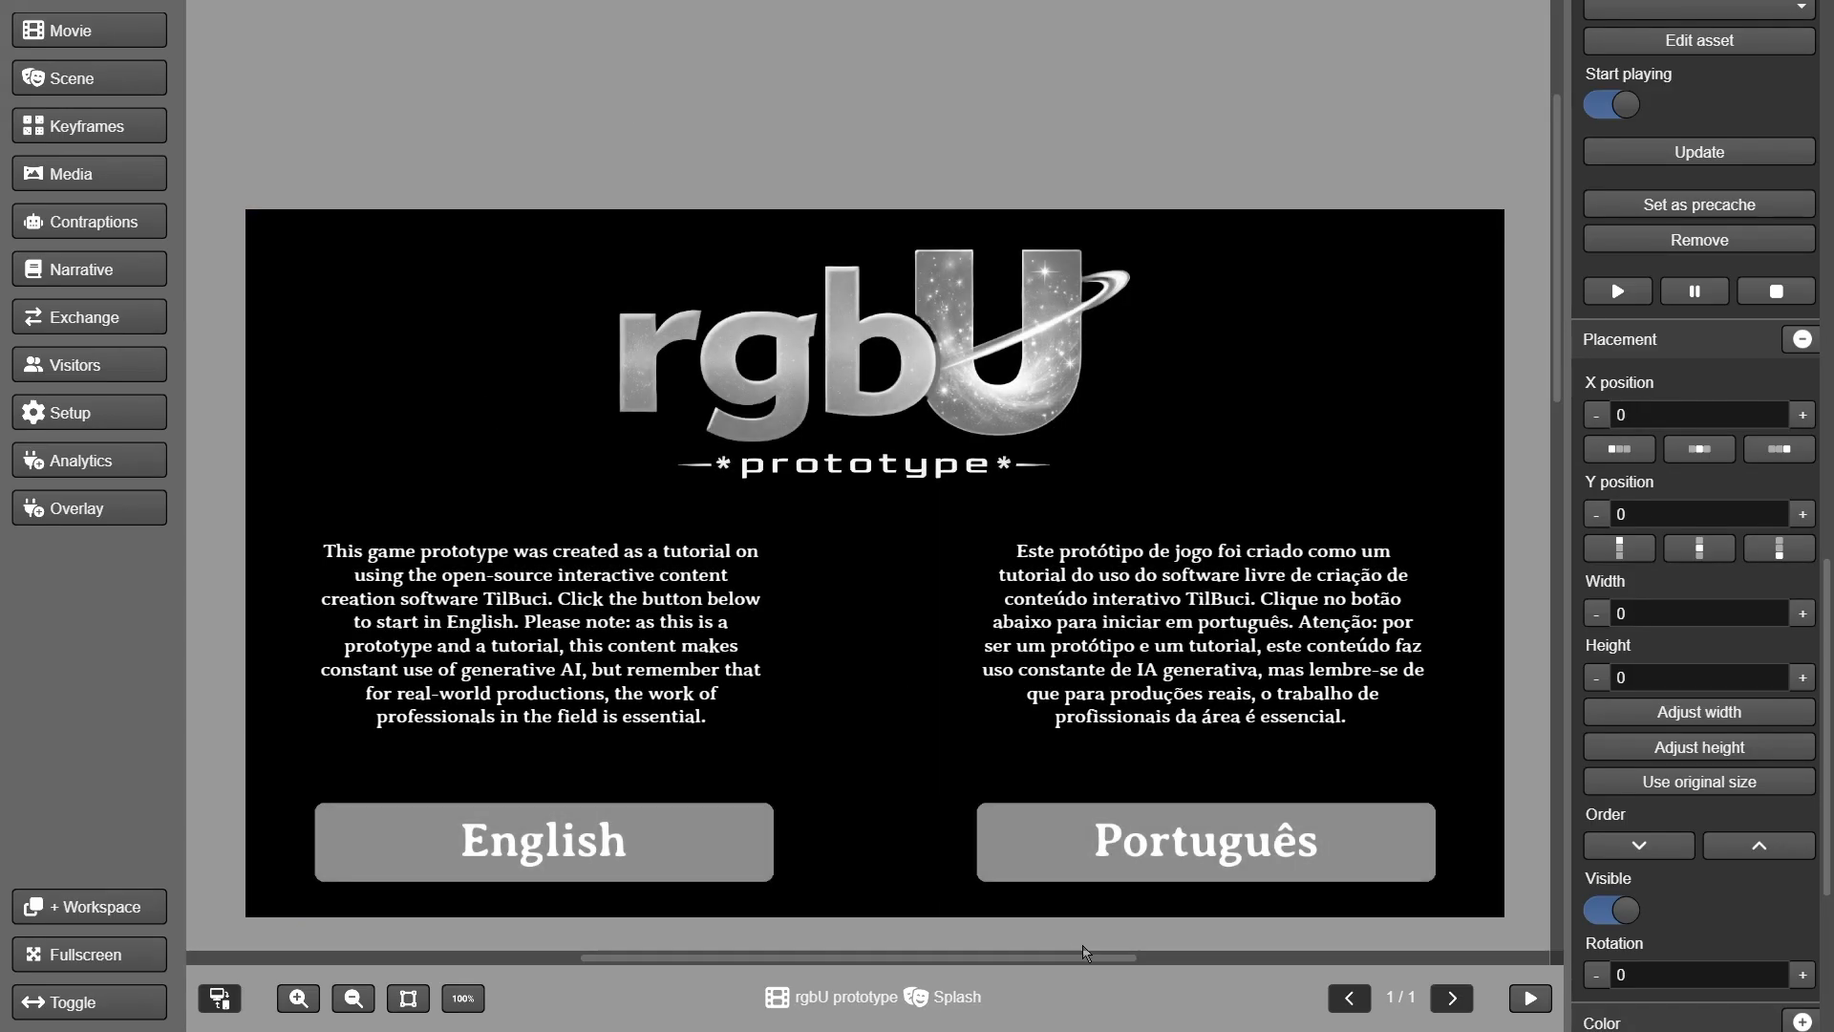
left_click(1528, 998)
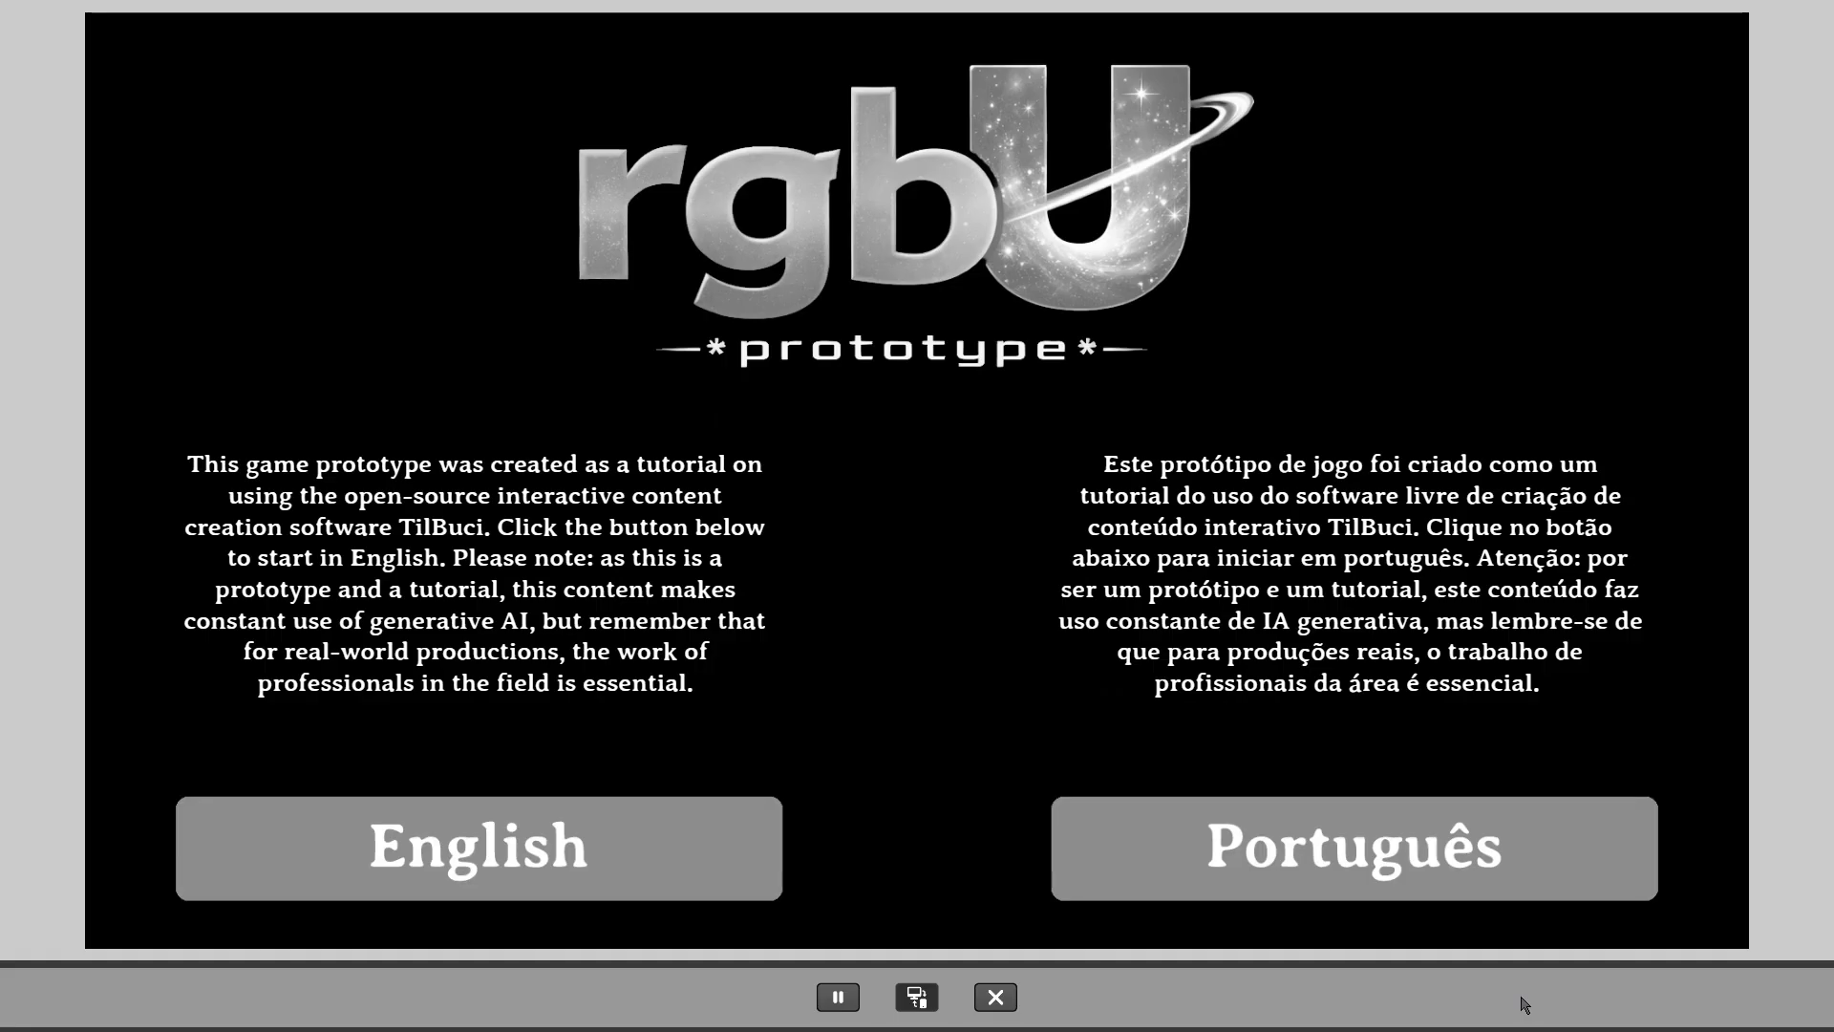
left_click(719, 852)
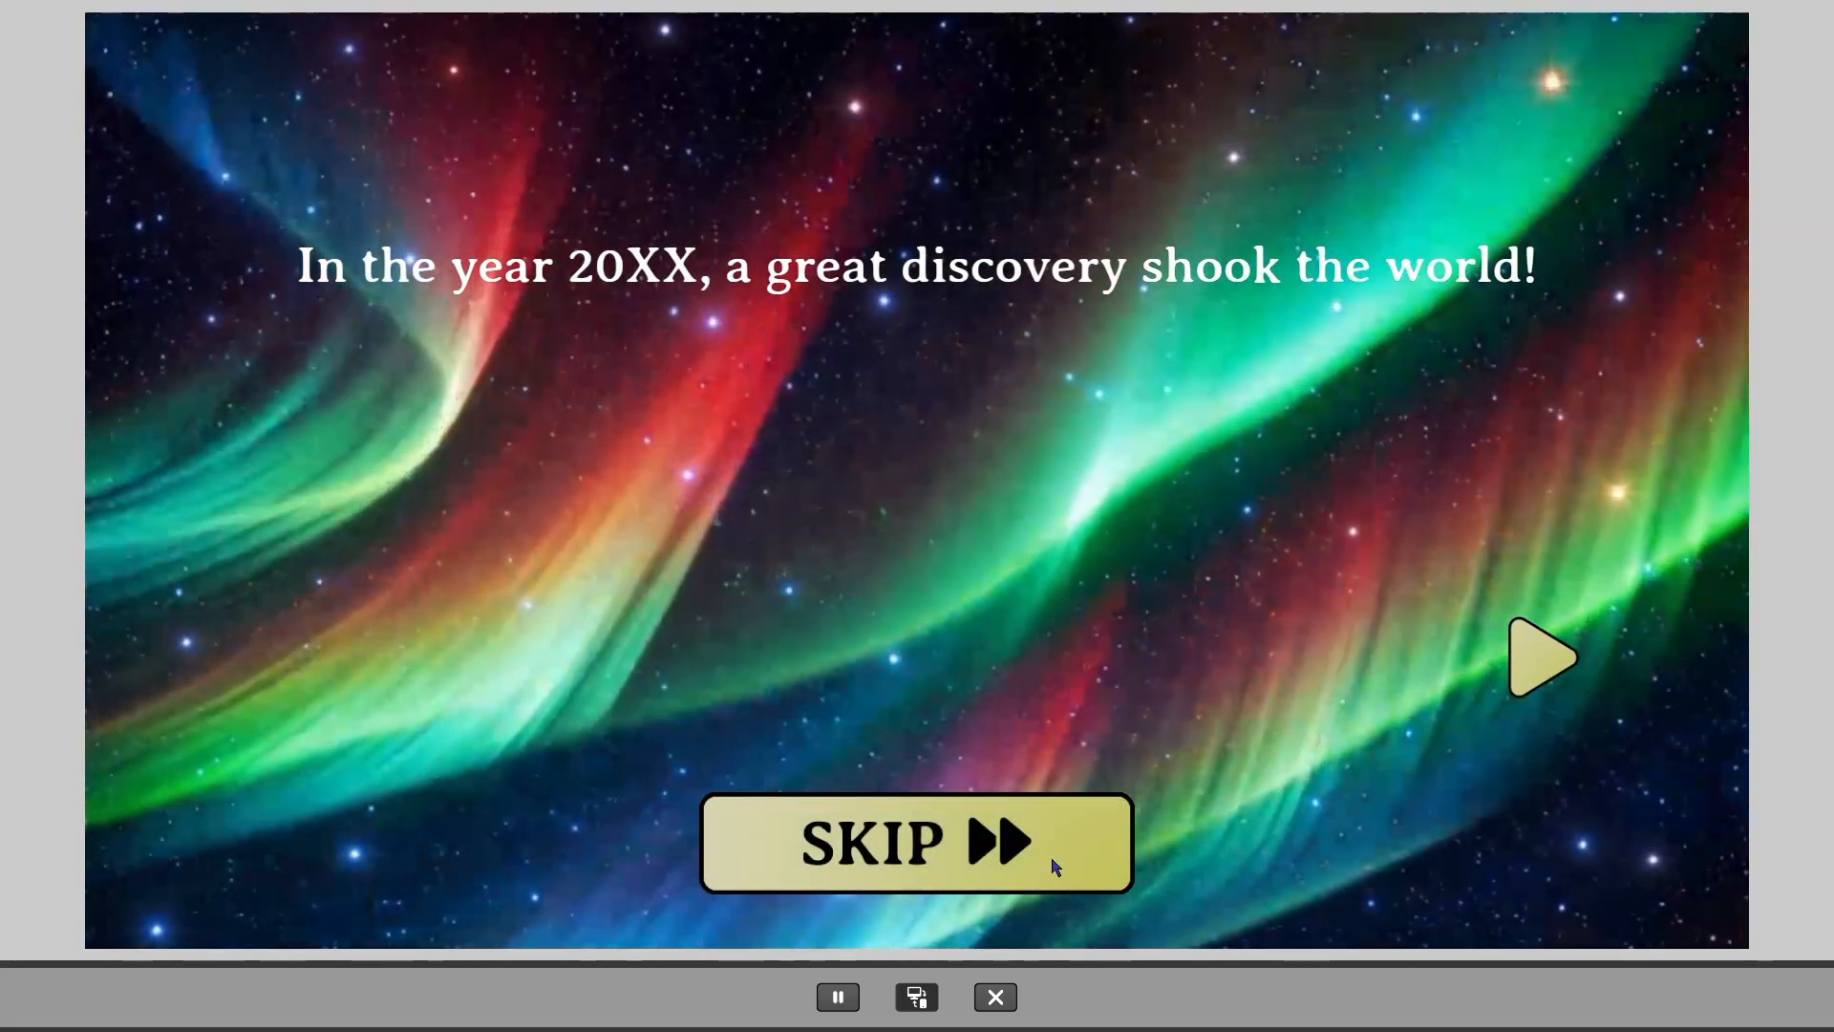
left_click(1057, 863)
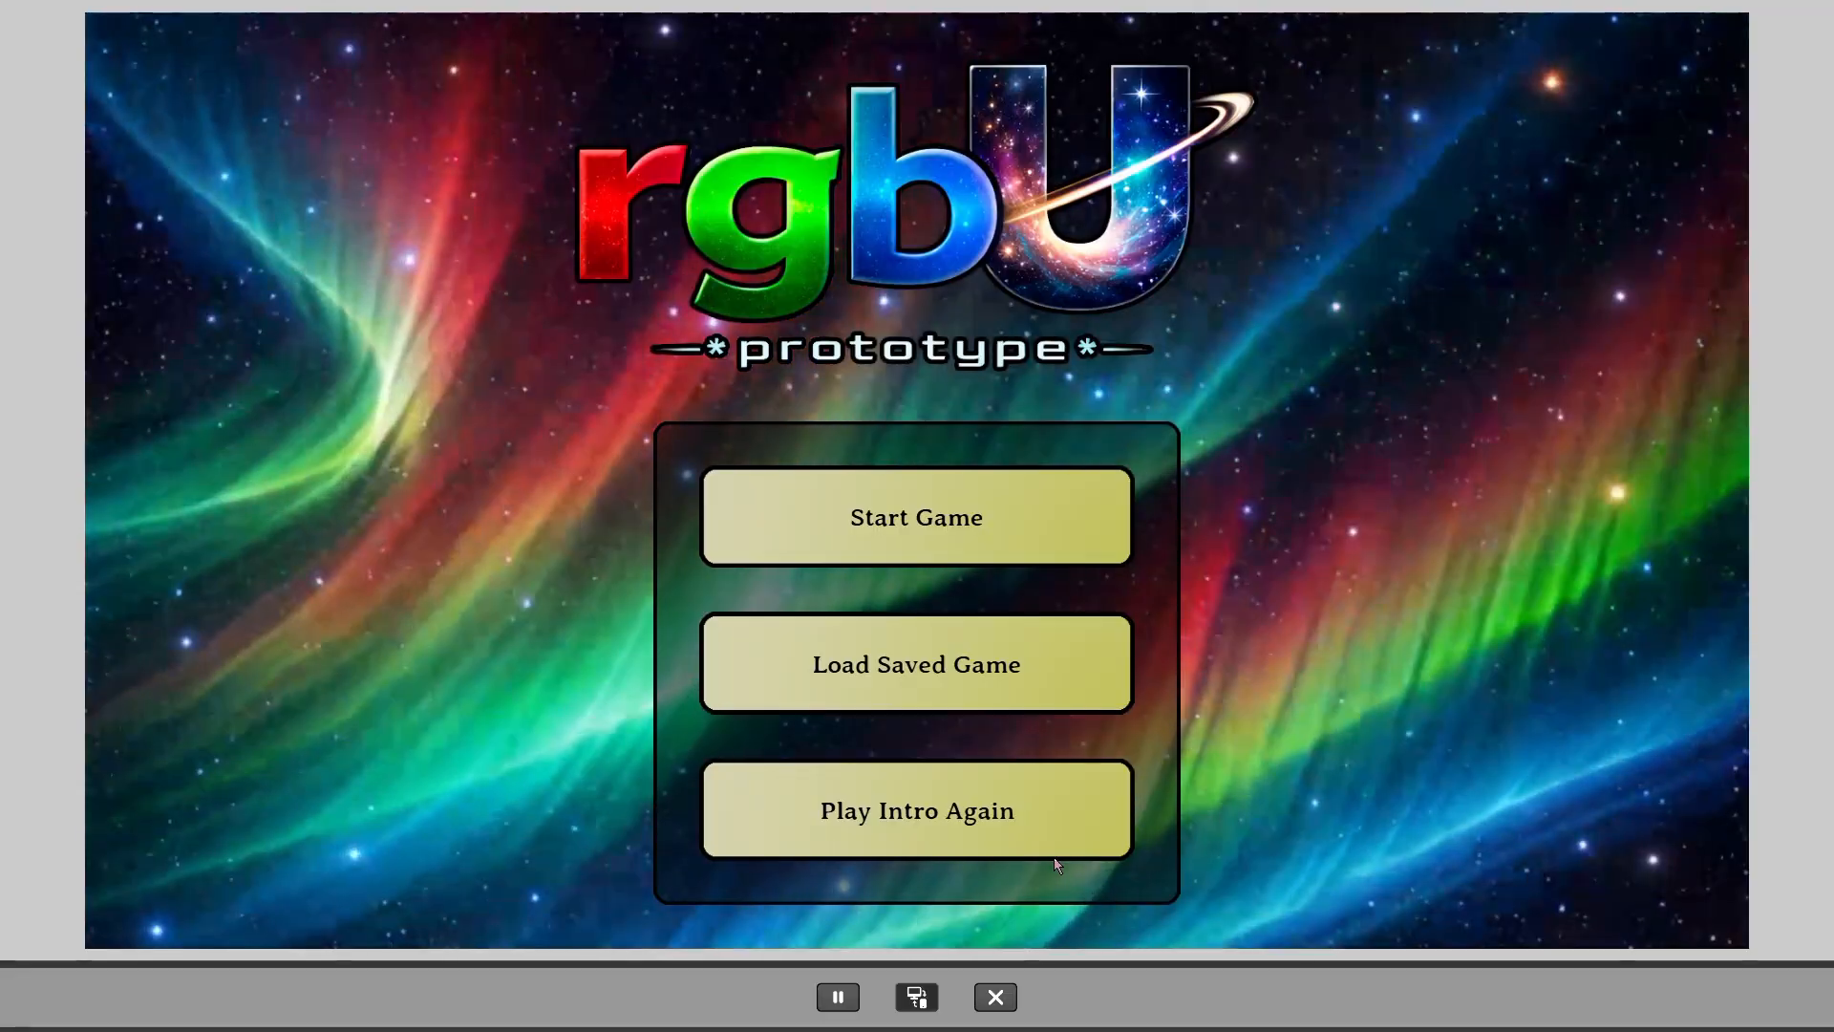
left_click(987, 836)
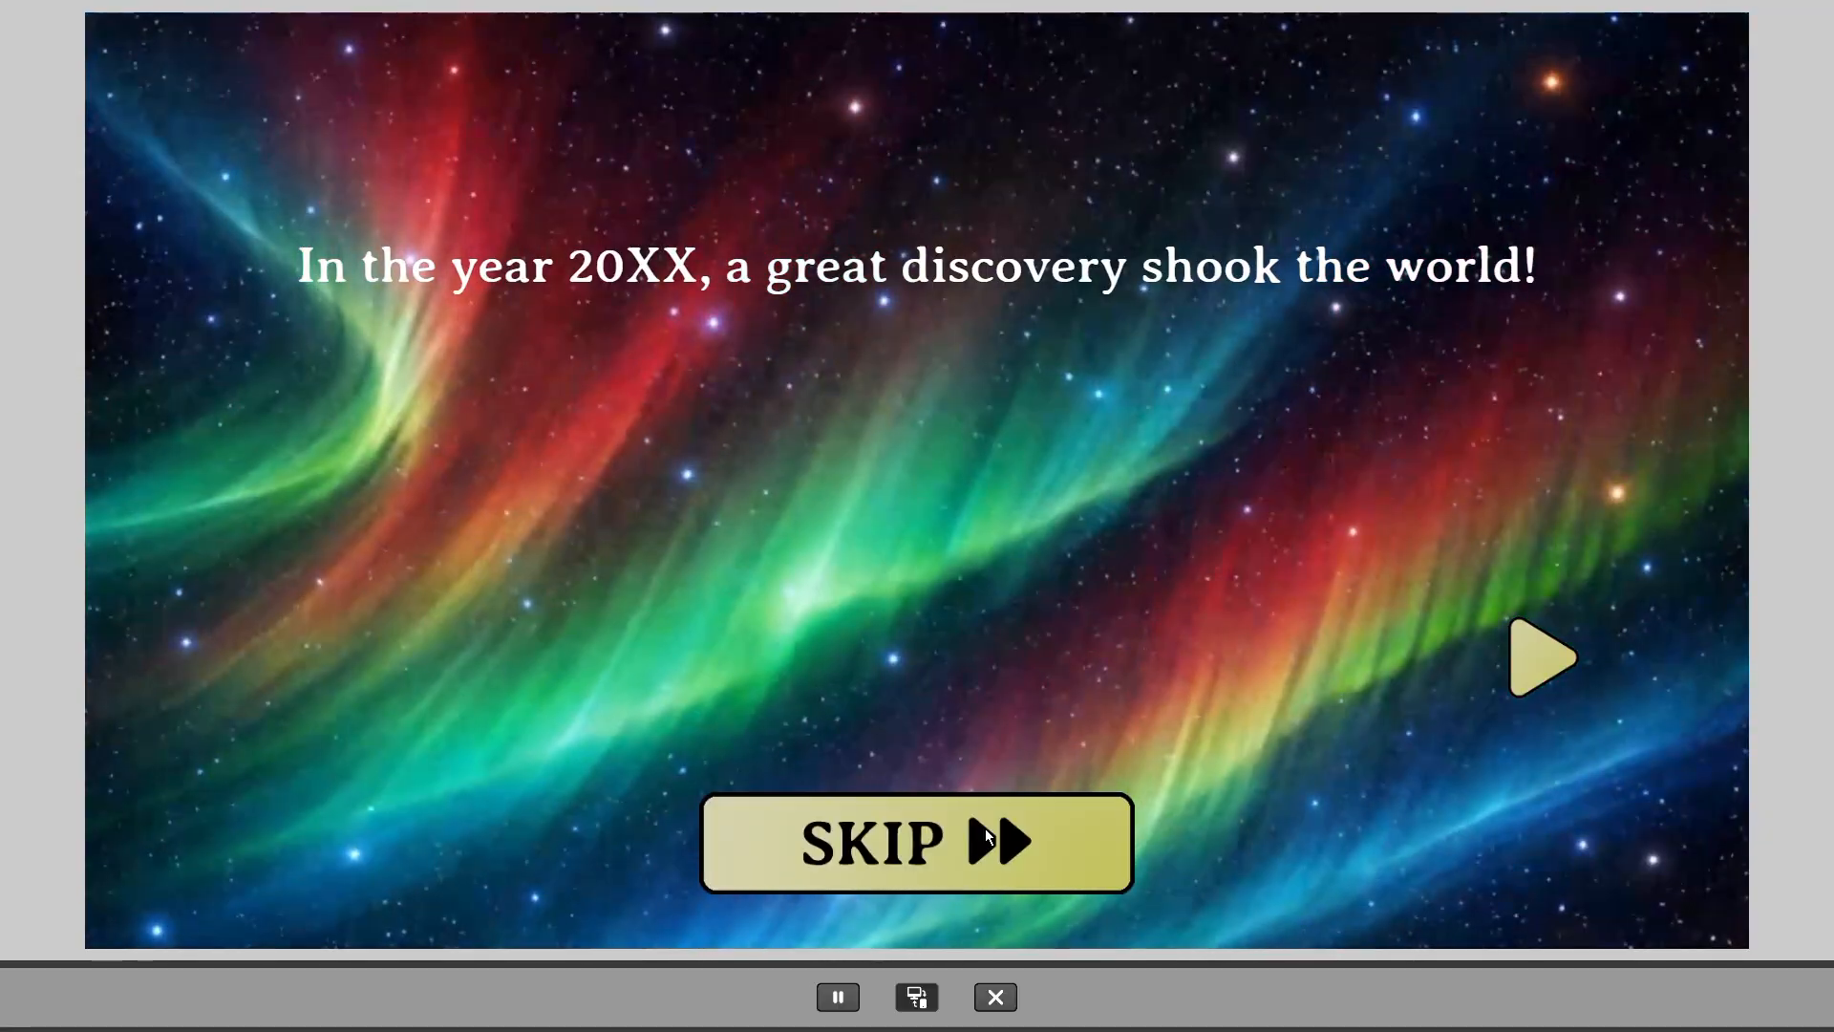
left_click(987, 836)
left_click(987, 837)
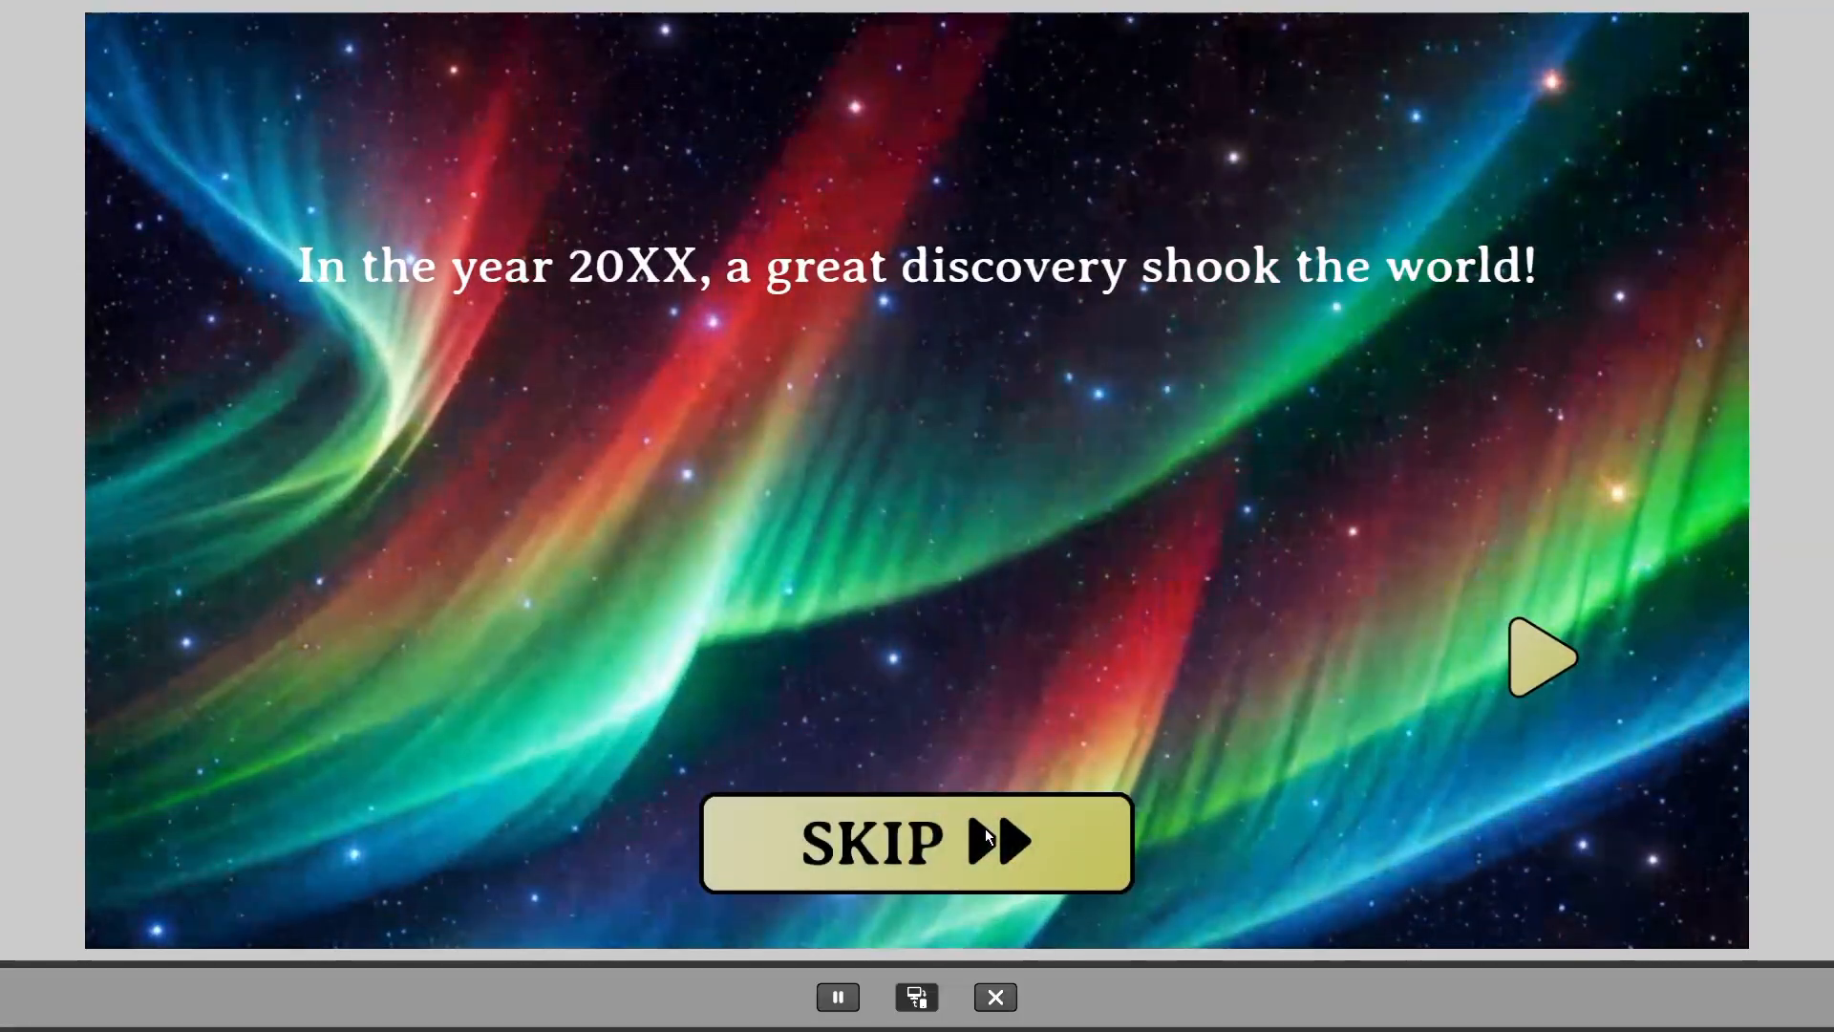
left_click(984, 831)
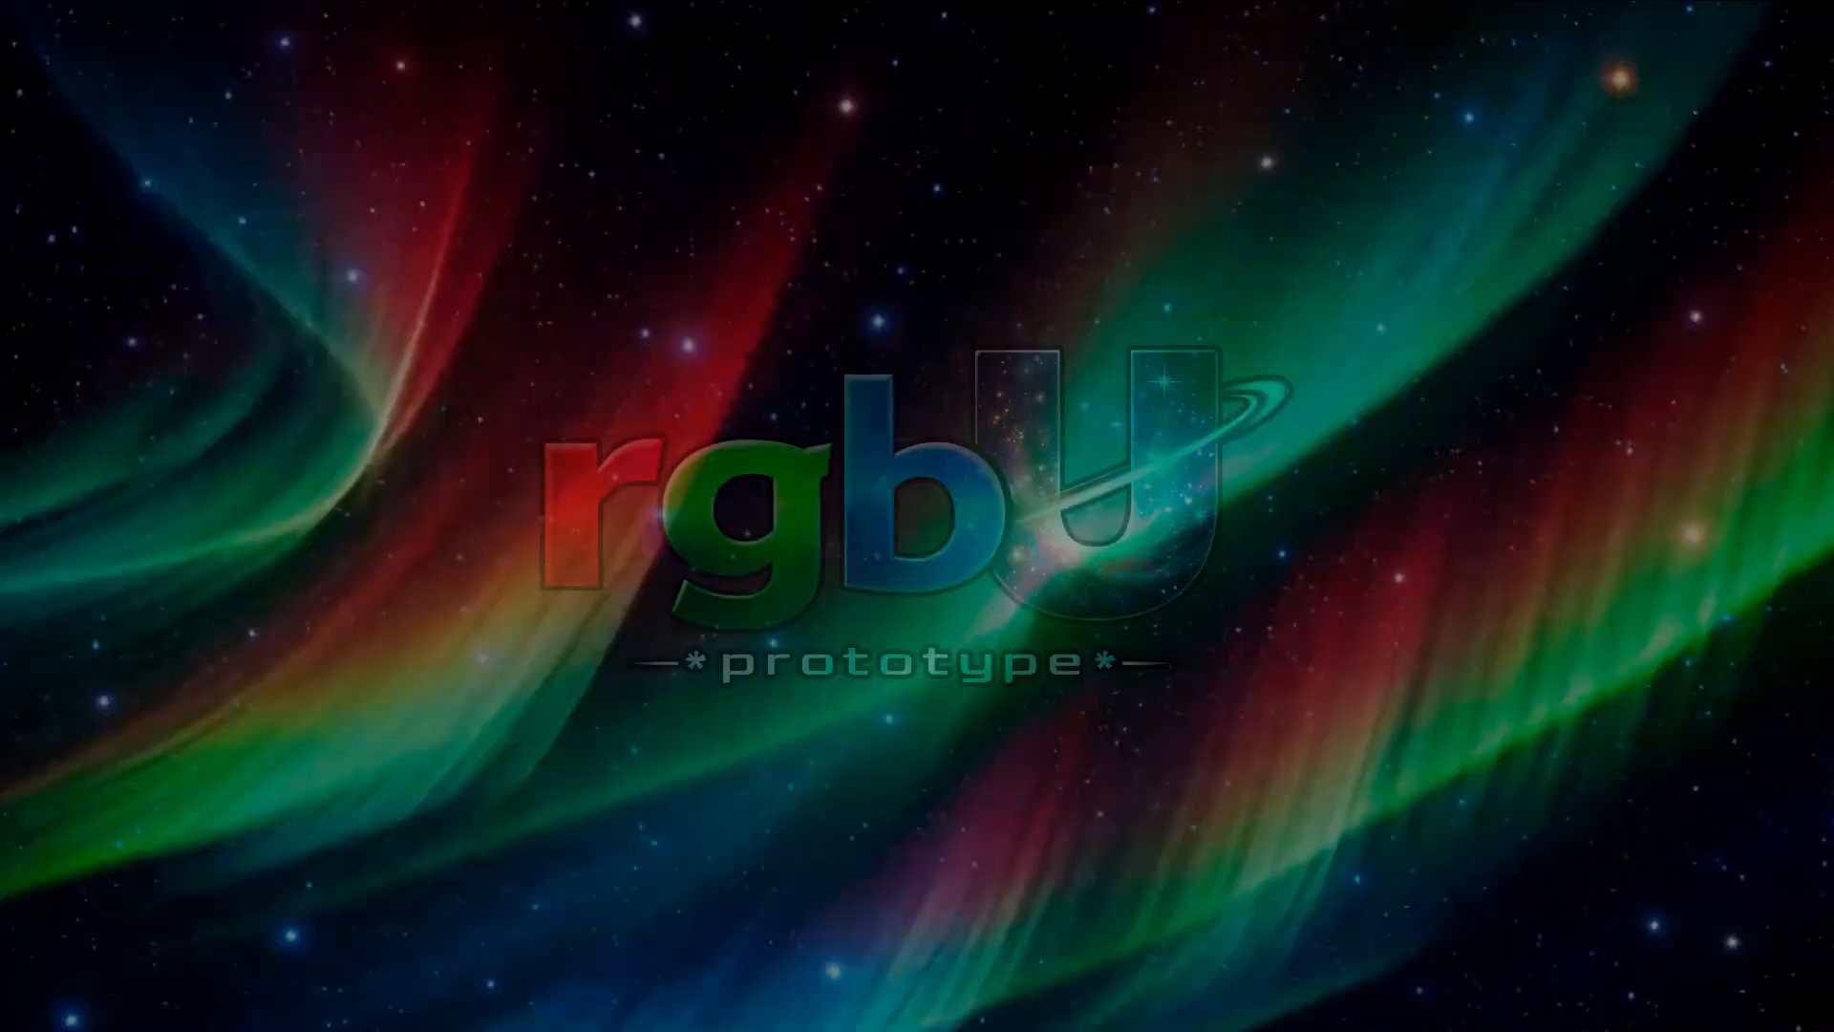